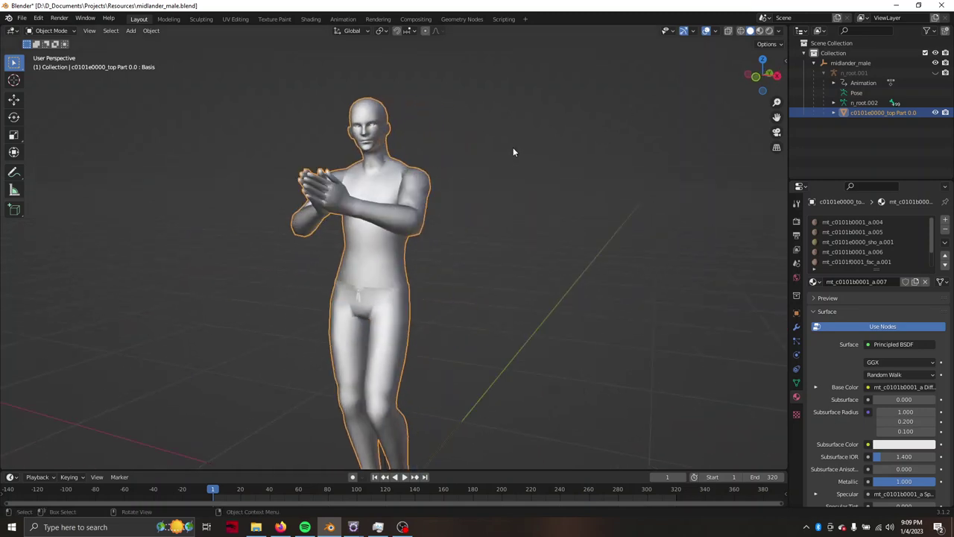
Zoom and orbit the viewport to a three-quarter view of the character.
scroll(513, 152, down, 1)
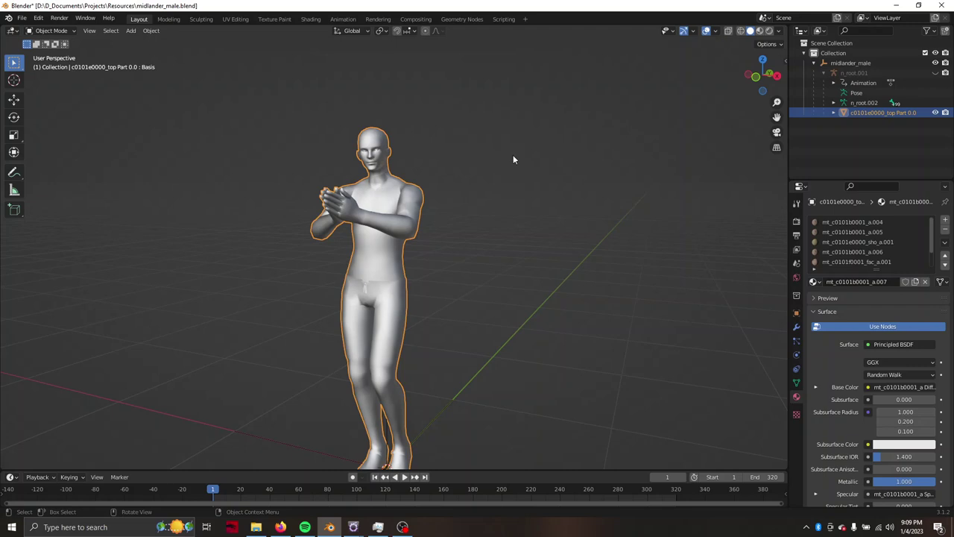
scroll(410, 156, up, 1)
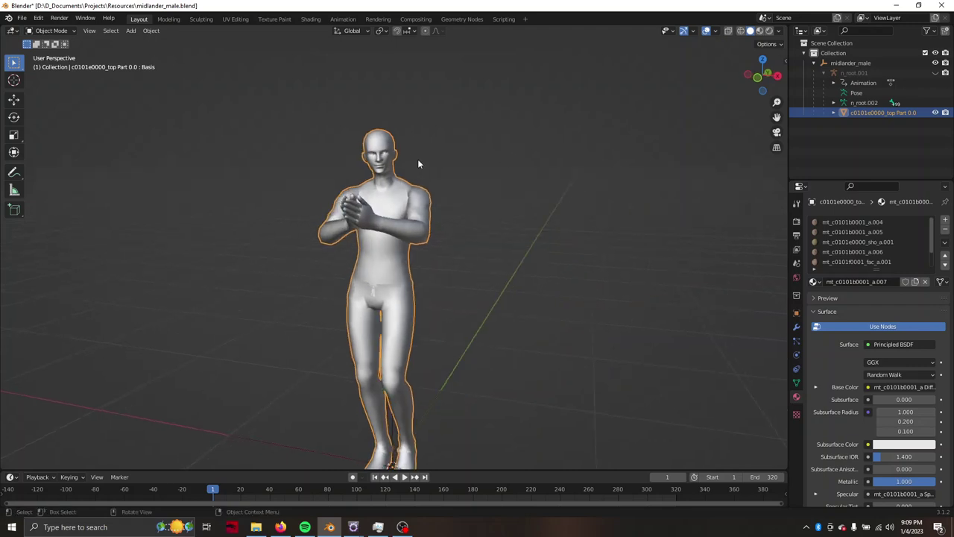
scroll(417, 159, up, 1)
scroll(417, 158, up, 2)
middle_drag(420, 159, 429, 192)
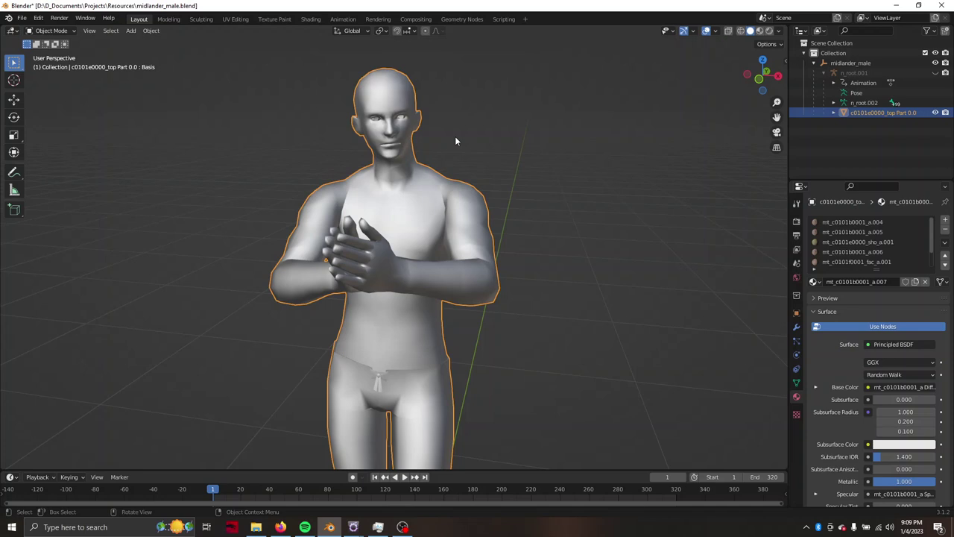
middle_drag(455, 136, 481, 136)
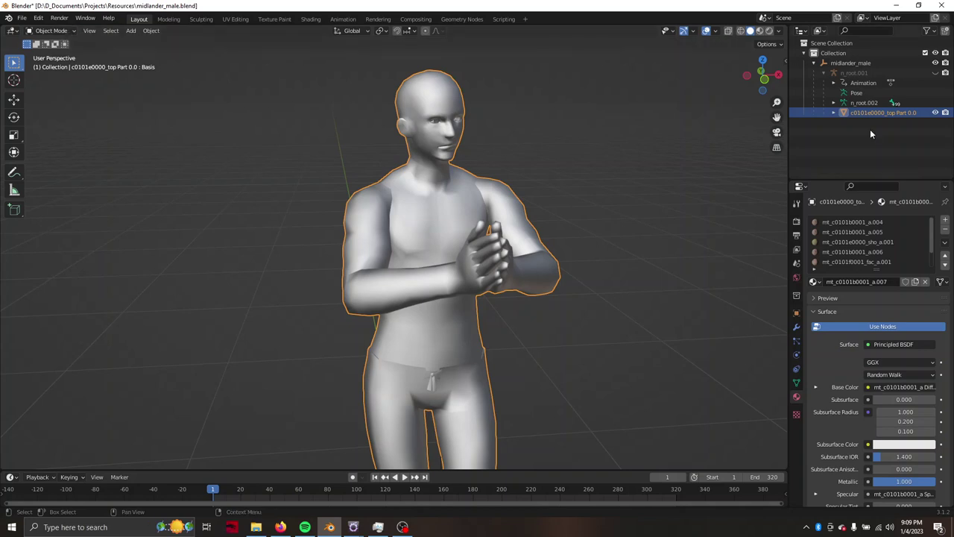
Expand c0101e0000_top Part 0.0 in the Outliner to list its Vertex Groups, then bring up the mode menu.
click(834, 112)
scroll(843, 124, down, 3)
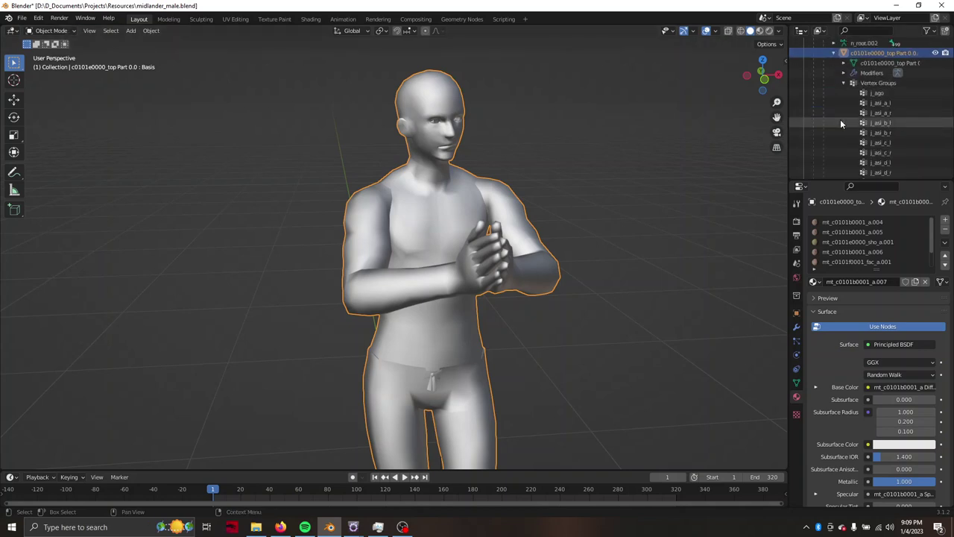
scroll(843, 122, down, 1)
scroll(843, 117, down, 1)
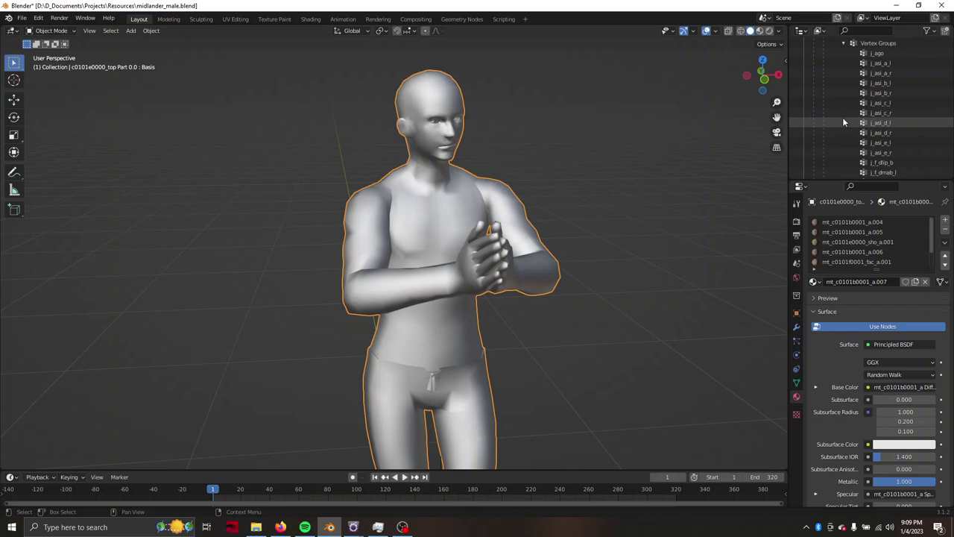
click(50, 32)
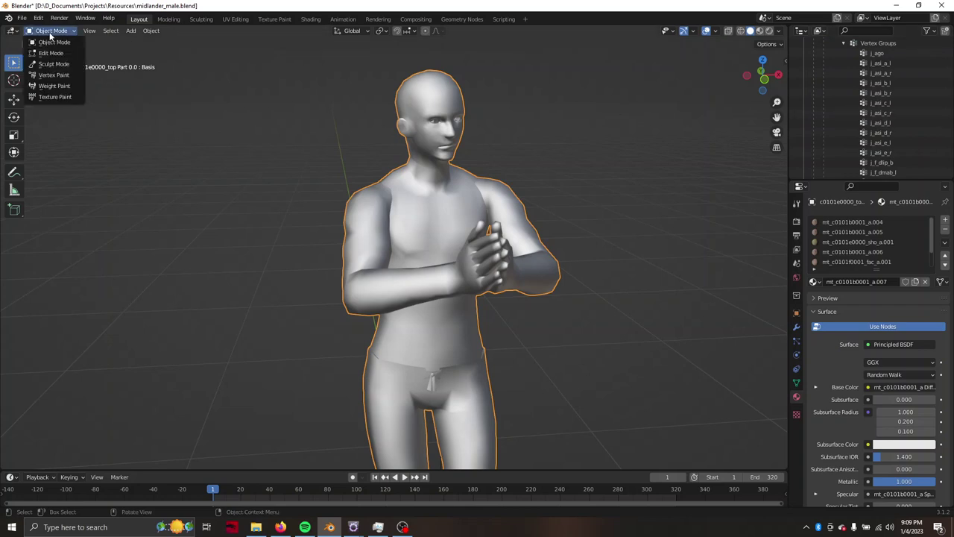
Switch the clothing top into Weight Paint mode and turn the figure toward the right.
click(63, 87)
mouse_move(313, 130)
middle_down()
mouse_move(400, 129)
mouse_move(355, 129)
middle_up()
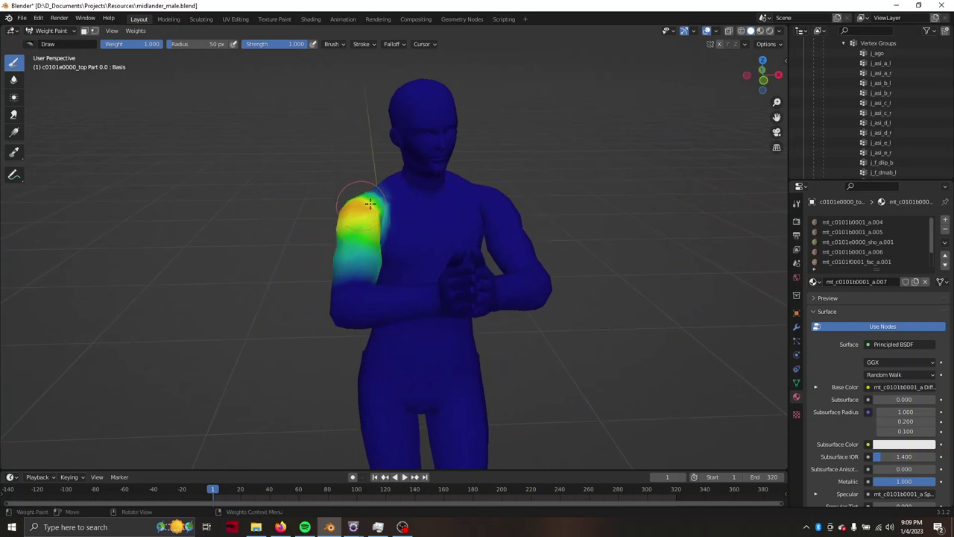
scroll(905, 120, up, 3)
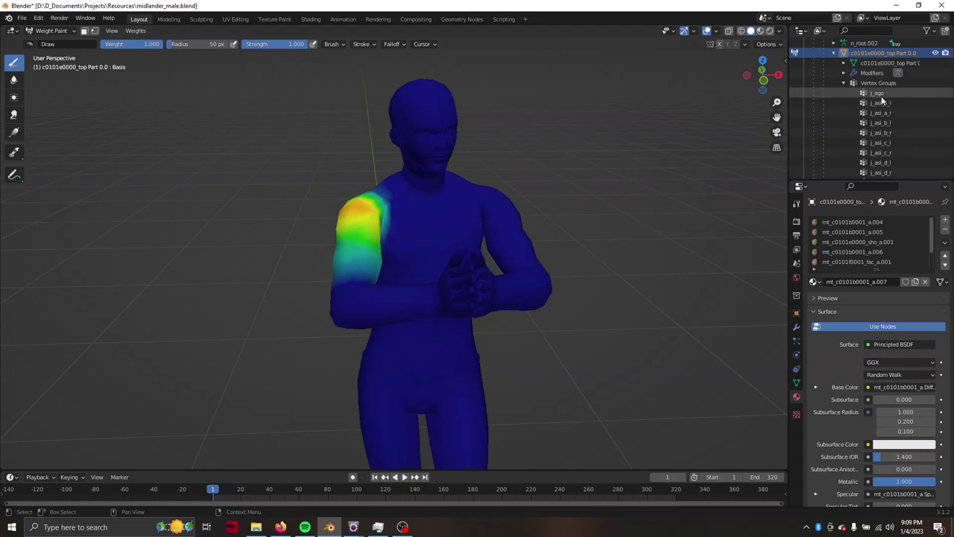
scroll(865, 94, up, 4)
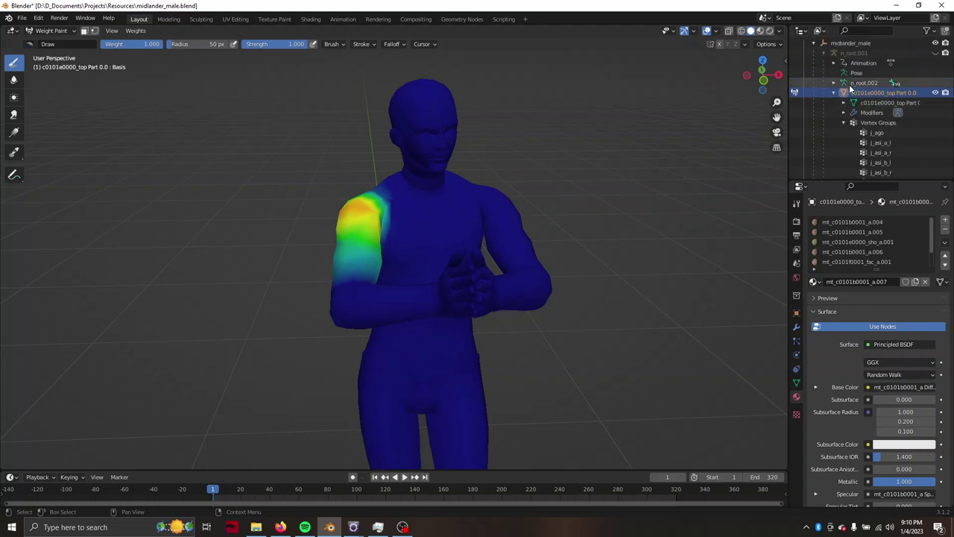
Select the top's Vertex Groups entry and scroll through its list of bone groups.
click(868, 124)
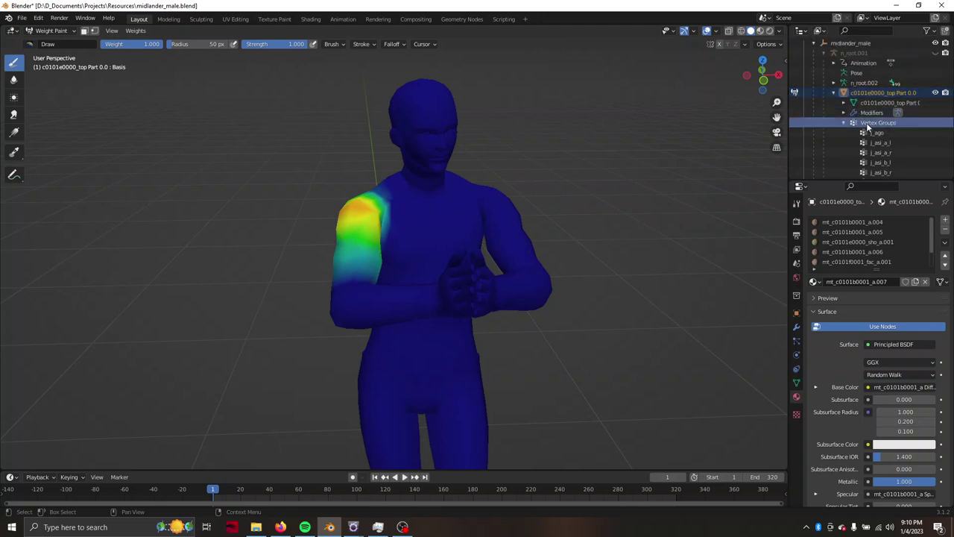
scroll(867, 122, down, 2)
scroll(868, 119, down, 1)
scroll(869, 115, down, 2)
scroll(869, 115, down, 5)
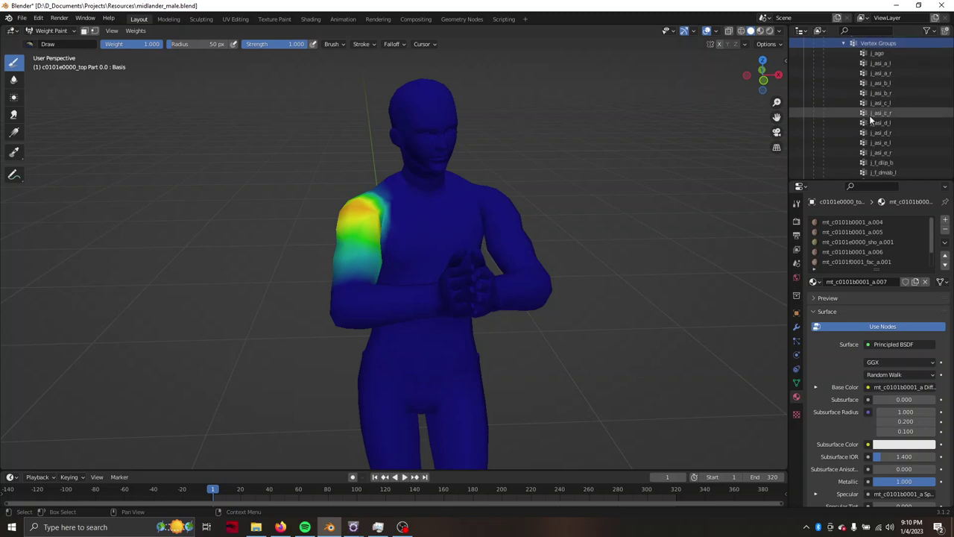
scroll(869, 114, down, 3)
scroll(869, 114, down, 2)
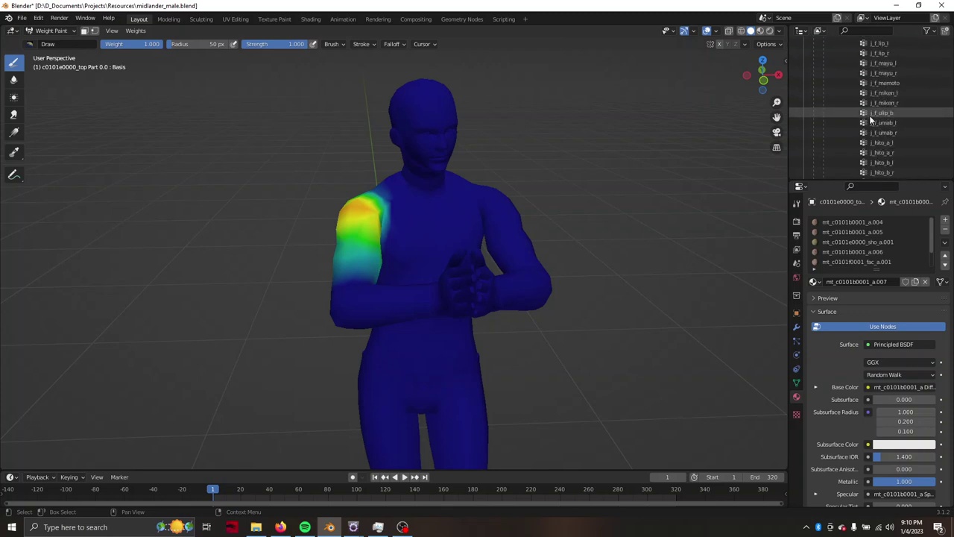
scroll(869, 115, up, 2)
scroll(870, 114, up, 2)
scroll(870, 115, up, 8)
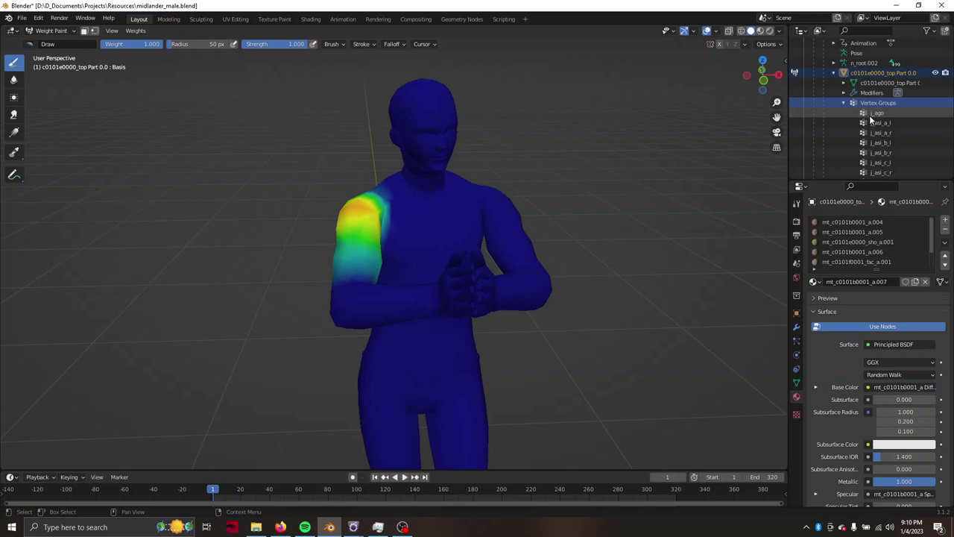
scroll(870, 117, down, 6)
scroll(869, 117, down, 5)
scroll(870, 116, down, 5)
scroll(869, 116, down, 3)
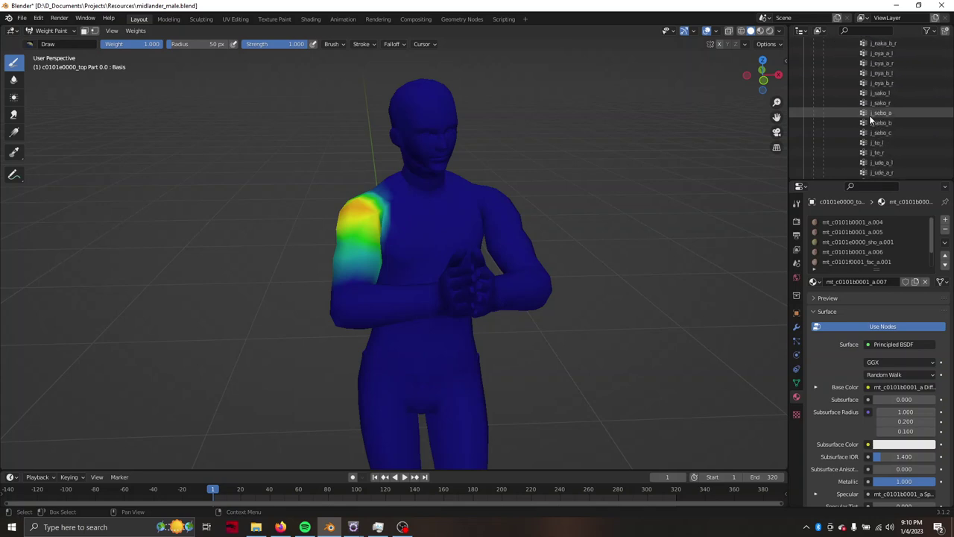
scroll(869, 117, down, 2)
scroll(870, 117, down, 2)
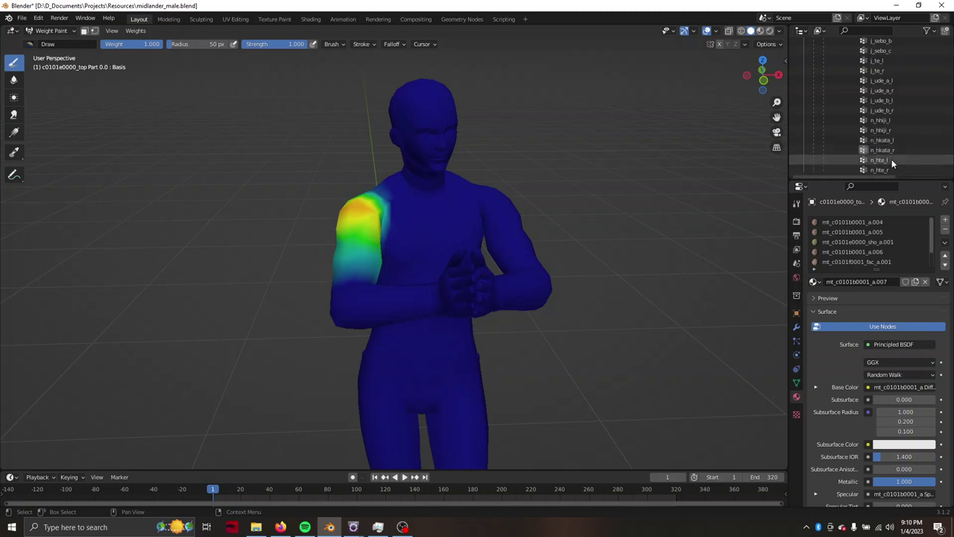
Check the shoulder and forearm groups n_hkata_l, n_hhiji_r, n_hhiji_l and j_ude_b_r from front and back.
click(894, 140)
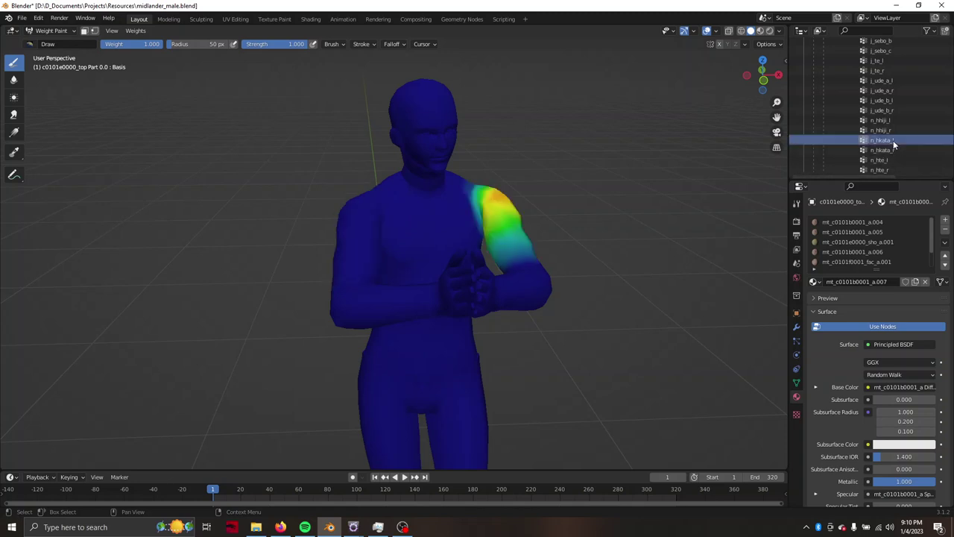
click(890, 130)
click(890, 123)
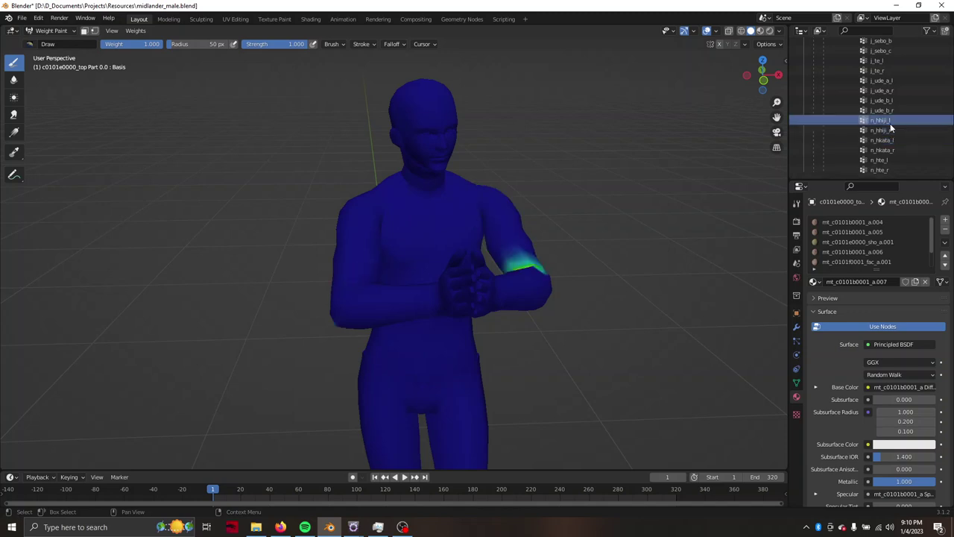
click(903, 111)
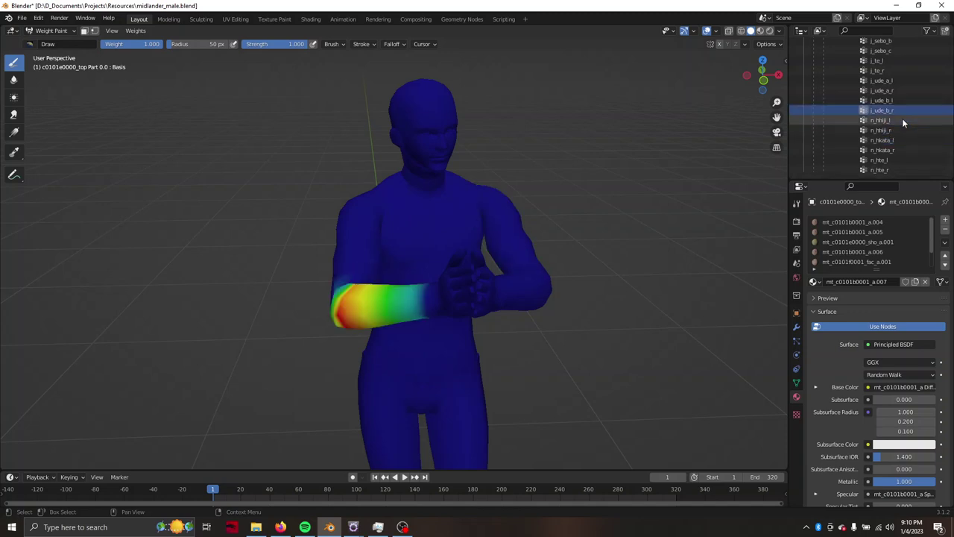
middle_drag(522, 246, 0, 240)
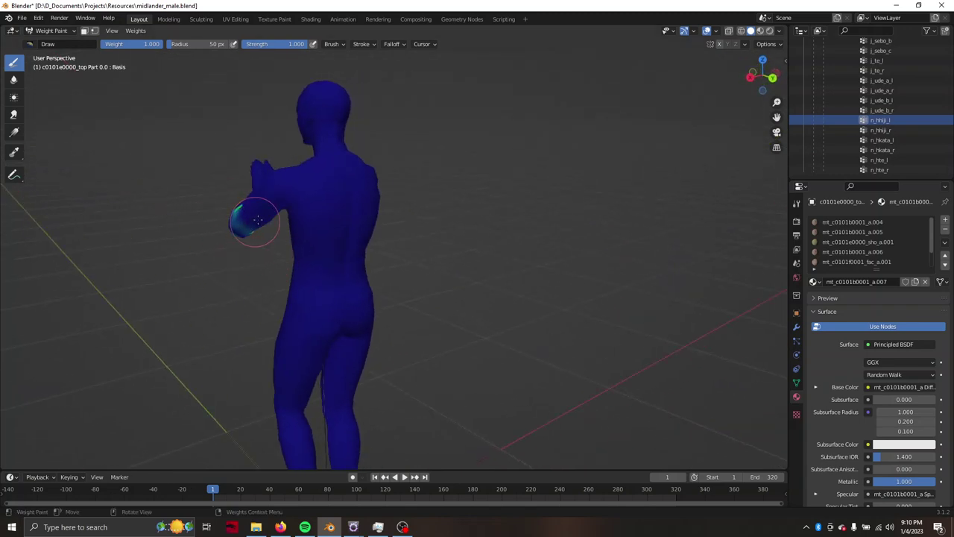
mouse_move(250, 220)
middle_down()
mouse_move(276, 216)
mouse_move(239, 196)
middle_up()
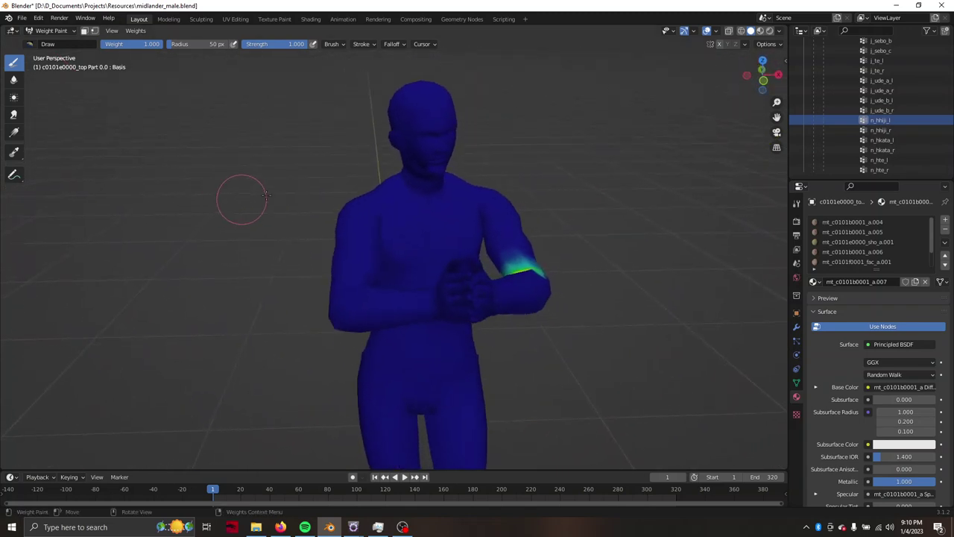
scroll(895, 86, up, 3)
scroll(897, 85, up, 5)
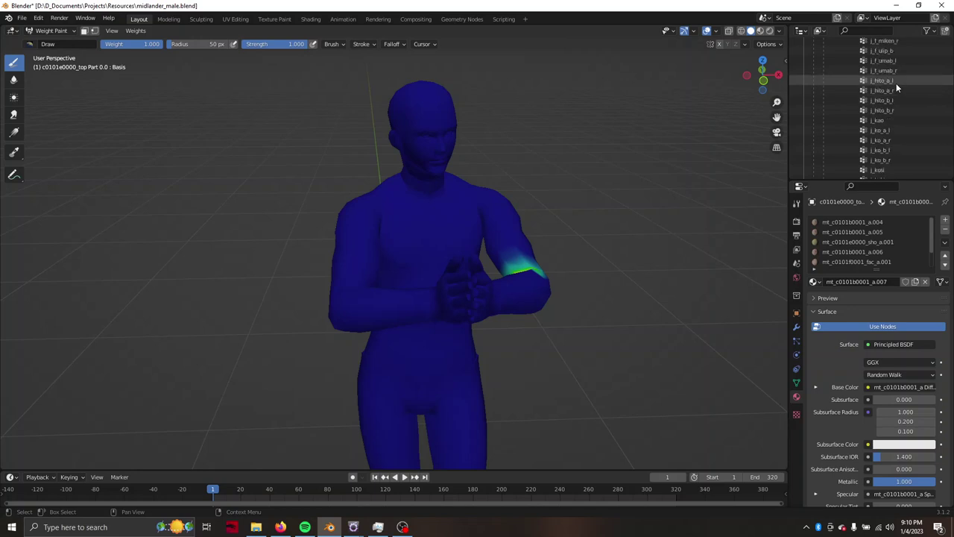
Show the j_kao group and zoom in on its head weights.
click(883, 122)
middle_drag(596, 132, 601, 121)
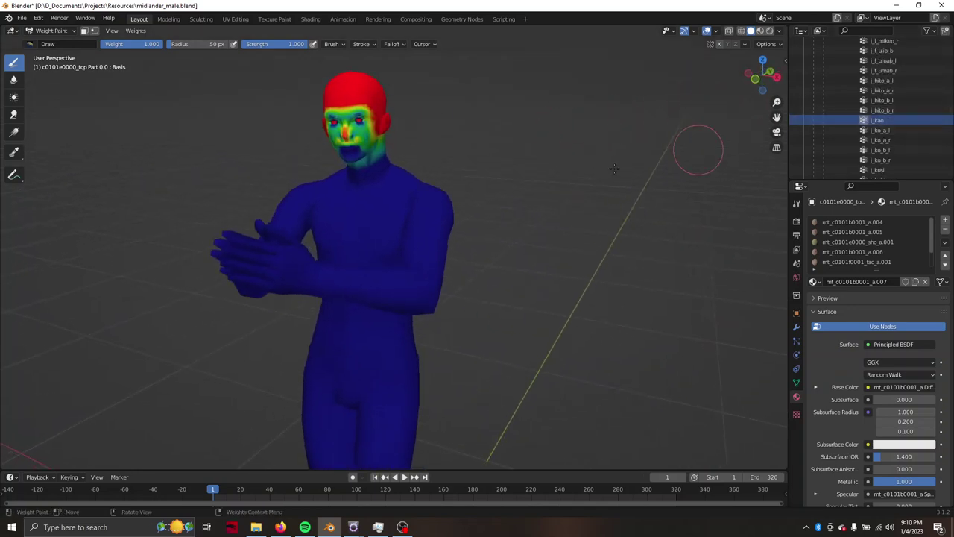
scroll(465, 161, up, 3)
mouse_move(465, 162)
middle_down()
mouse_move(478, 156)
mouse_move(500, 201)
middle_up()
scroll(505, 211, down, 2)
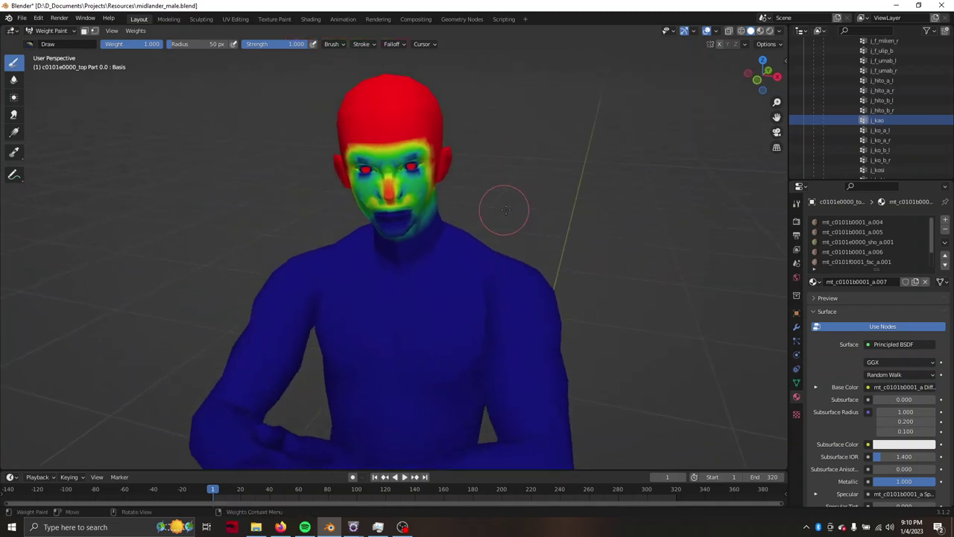
scroll(891, 124, up, 1)
scroll(891, 120, up, 2)
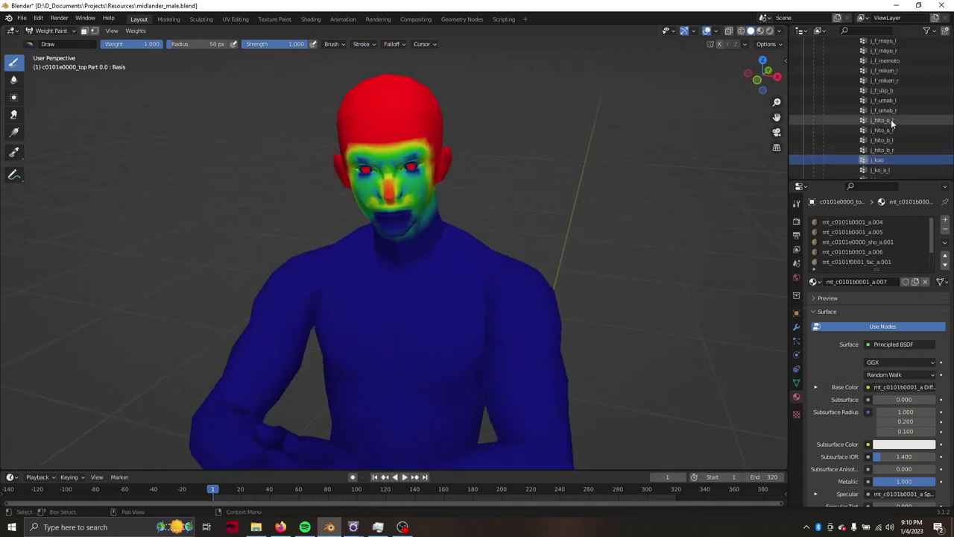
scroll(891, 119, up, 4)
scroll(891, 119, up, 2)
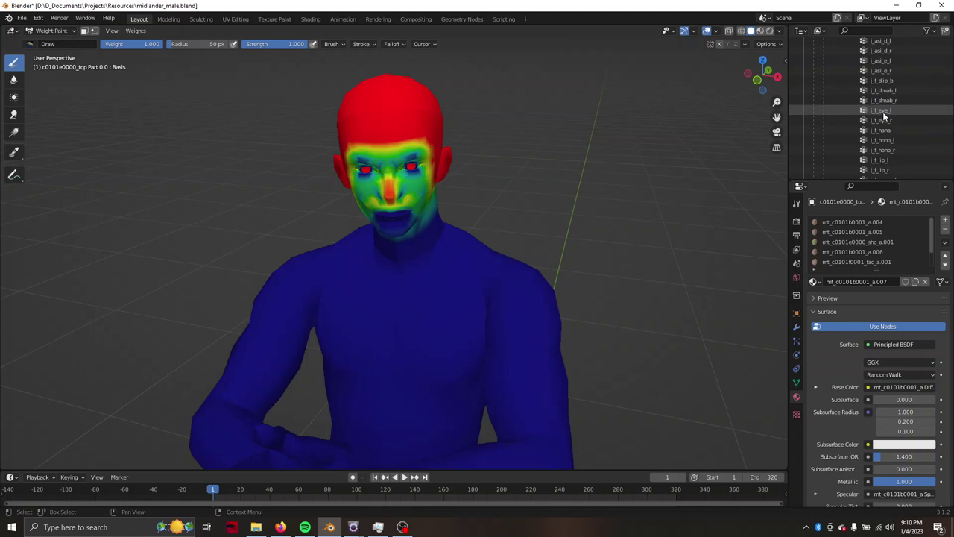
scroll(887, 111, up, 4)
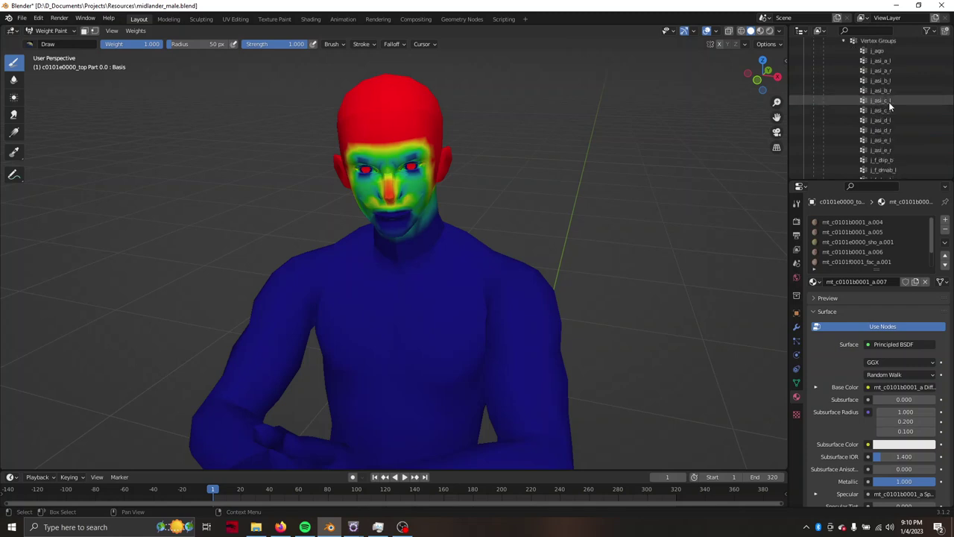
Step through the j_asi_b_l, j_ago, j_asi_a_l and j_asi_c_l groups on the jaw and legs.
click(892, 81)
scroll(693, 181, down, 5)
middle_drag(516, 263, 529, 128)
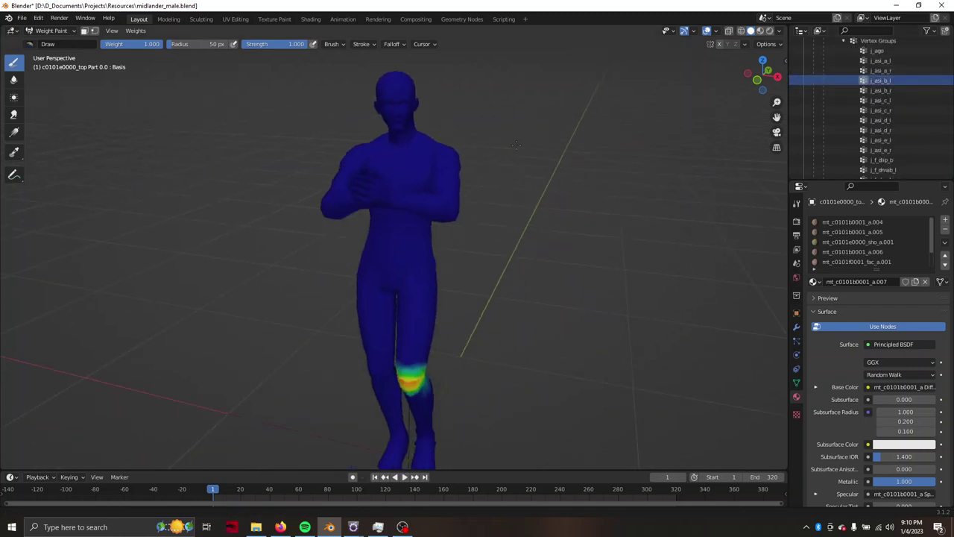
scroll(910, 89, up, 1)
click(897, 94)
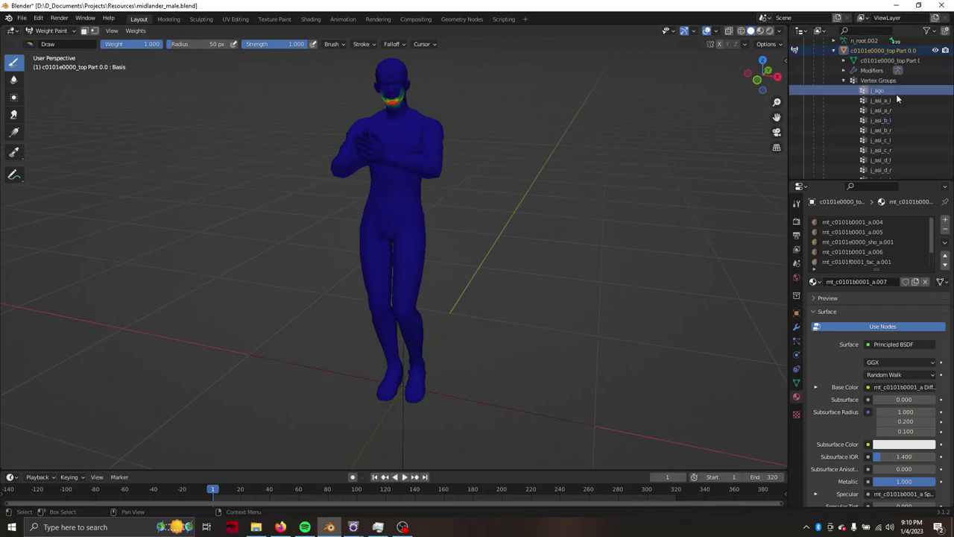
scroll(898, 98, up, 1)
click(902, 103)
click(901, 120)
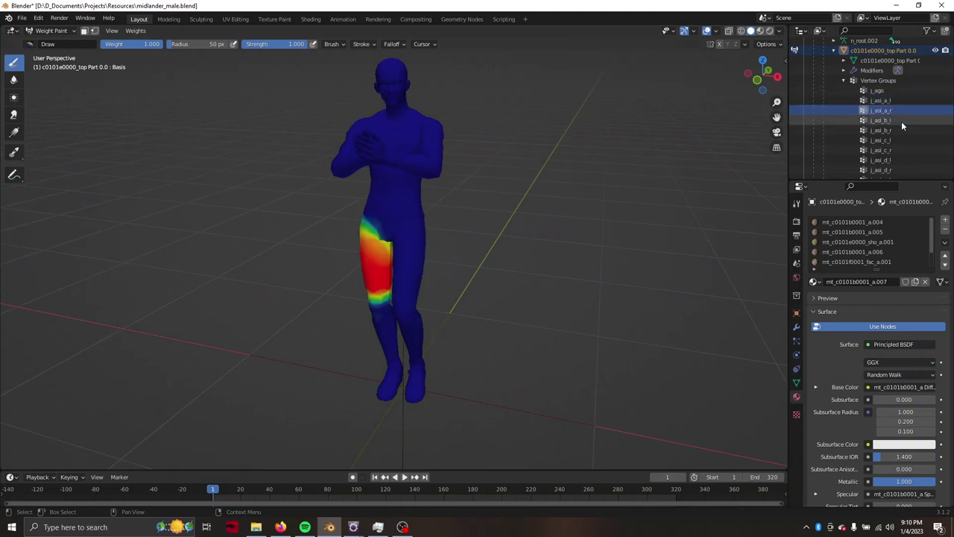
click(901, 141)
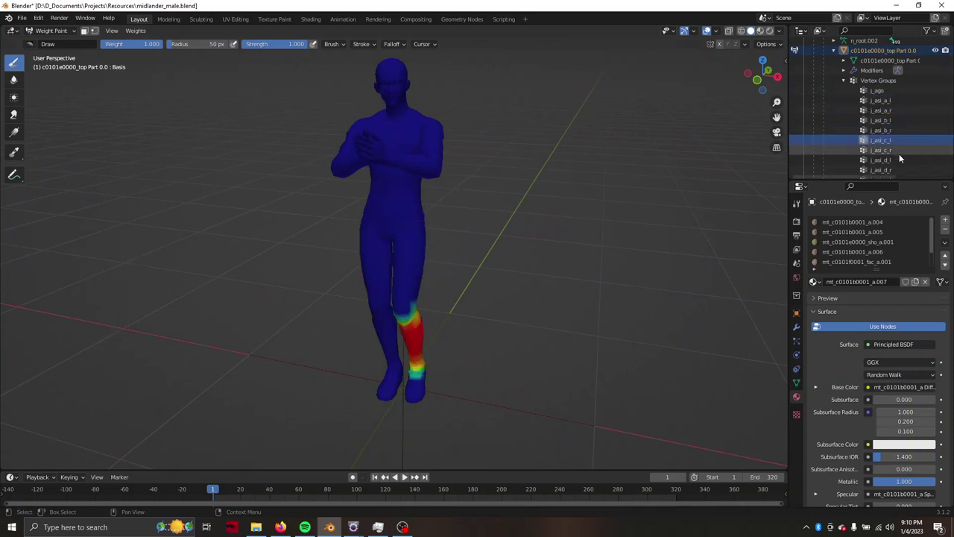
Step past the remaining leg groups to j_f_dlip_b and zoom in on the chest and hands.
click(899, 150)
scroll(900, 149, down, 4)
click(905, 120)
mouse_move(589, 132)
middle_down()
mouse_move(567, 133)
mouse_move(464, 197)
mouse_move(477, 159)
middle_up()
scroll(542, 107, up, 4)
scroll(492, 166, down, 2)
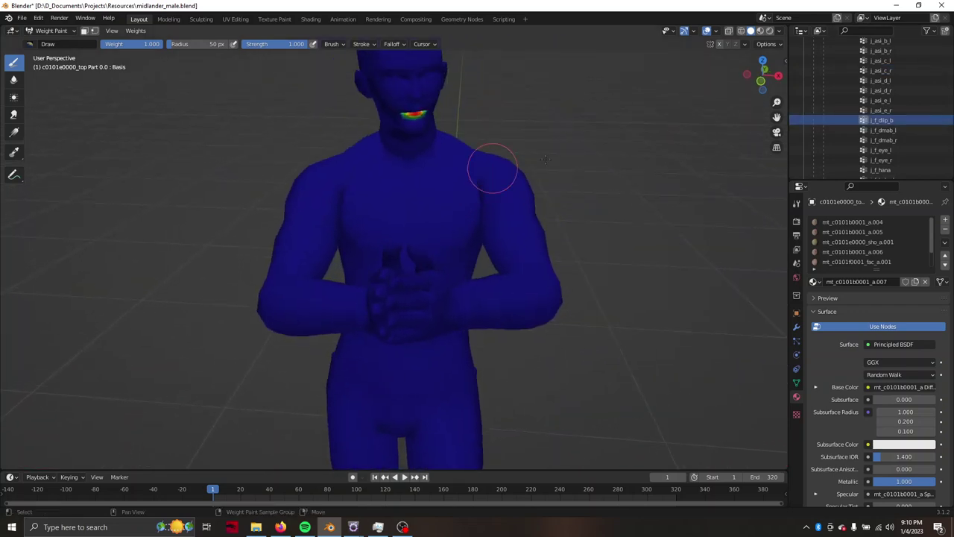
scroll(916, 137, down, 3)
scroll(479, 277, down, 5)
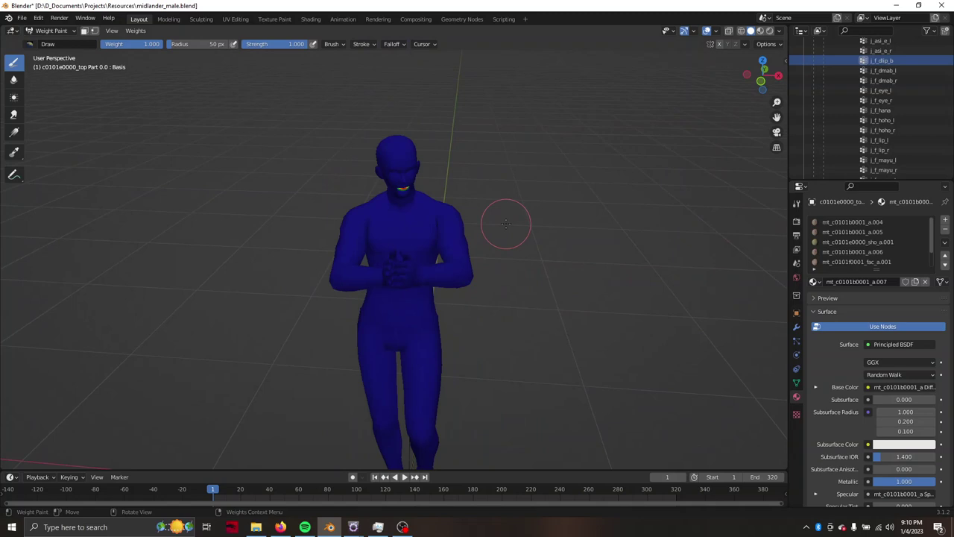
middle_drag(503, 219, 566, 202)
scroll(867, 136, down, 2)
scroll(903, 132, down, 3)
scroll(902, 132, down, 3)
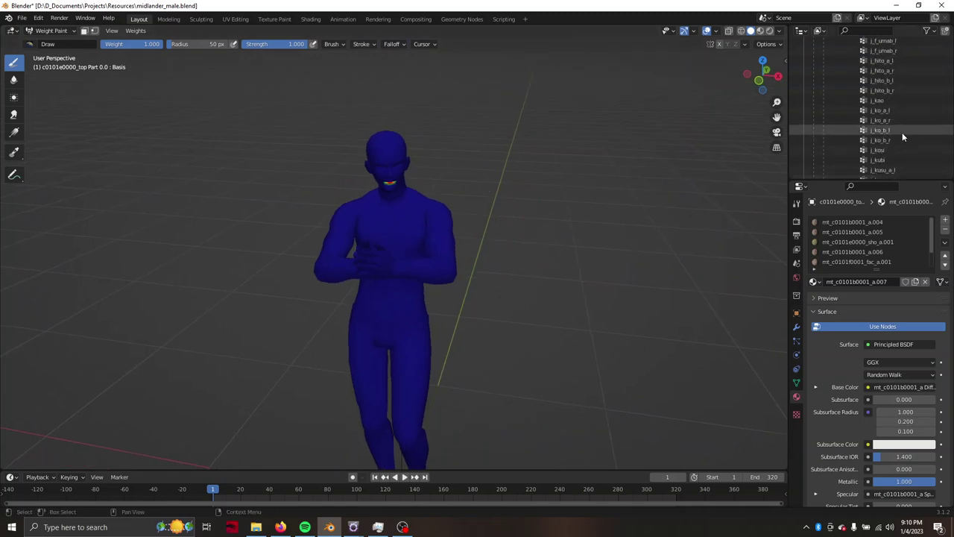
scroll(903, 132, down, 3)
scroll(902, 132, down, 3)
scroll(902, 130, down, 4)
scroll(902, 131, down, 5)
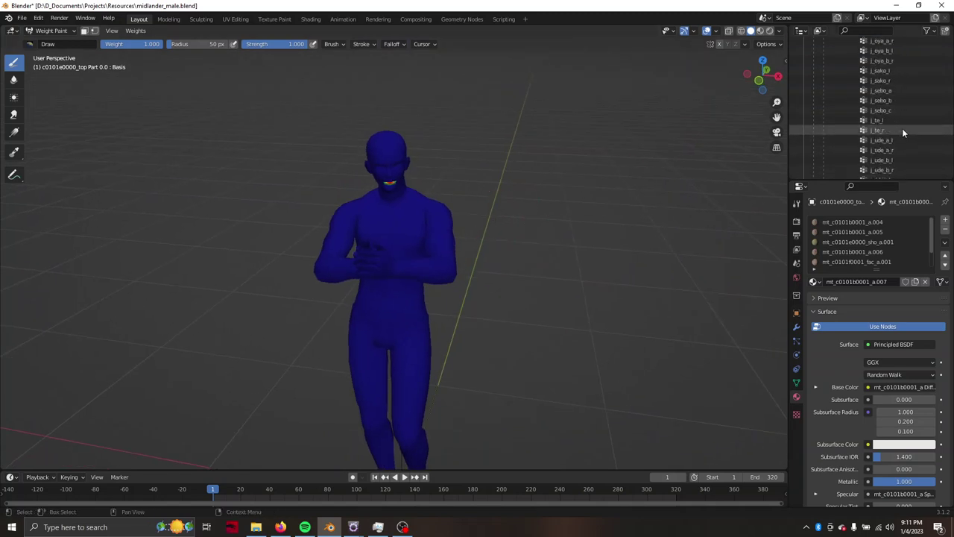
scroll(902, 130, down, 3)
Inspect the j_te_l hand, n_hhiji_l elbow and eyelid and eye-area group weights.
click(895, 102)
scroll(894, 102, down, 4)
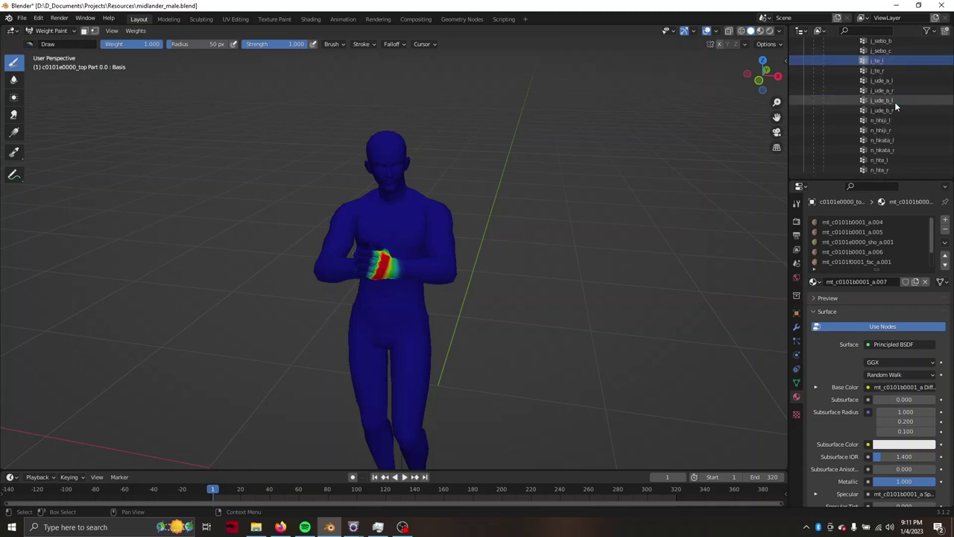
click(889, 120)
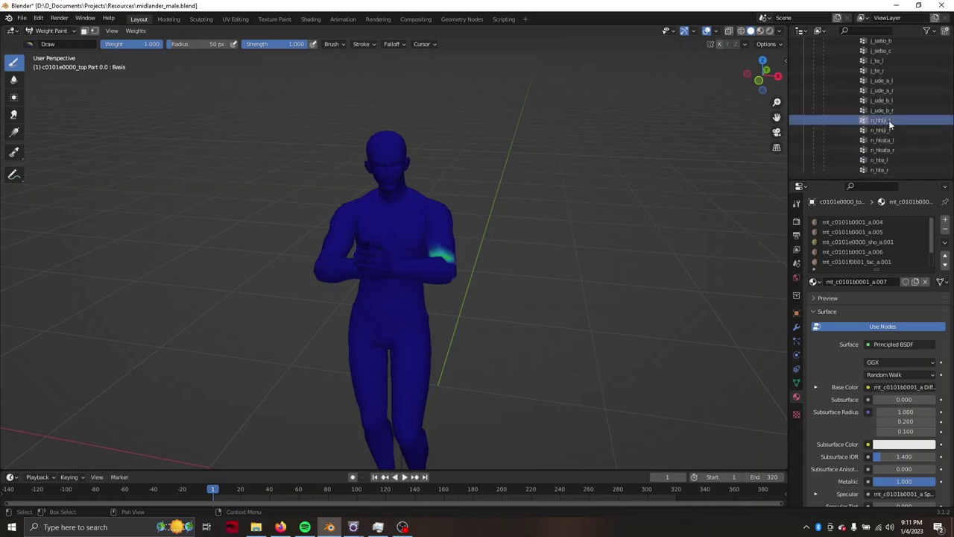
scroll(890, 120, up, 10)
scroll(890, 119, up, 8)
scroll(893, 118, up, 6)
click(892, 110)
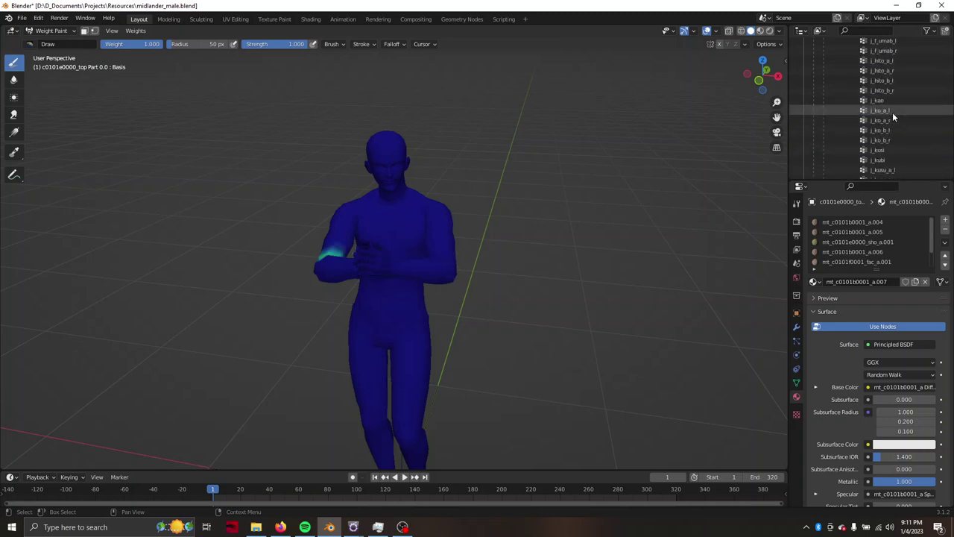
scroll(895, 109, up, 6)
click(894, 109)
scroll(893, 100, up, 7)
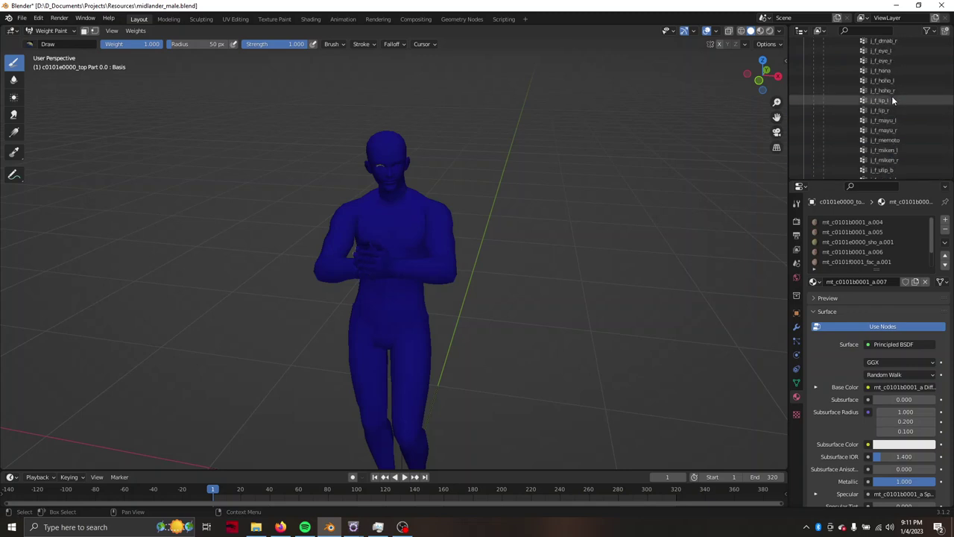
click(898, 123)
scroll(895, 82, up, 3)
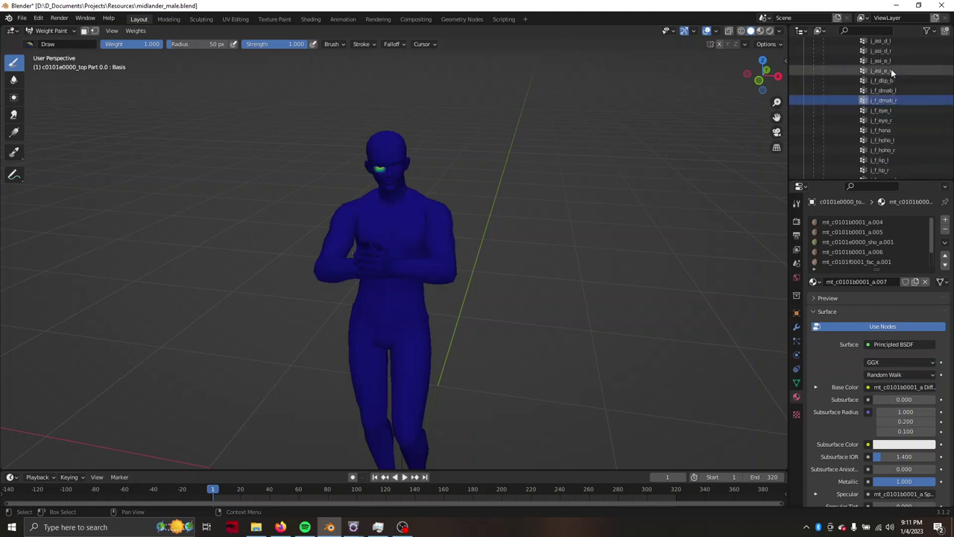
scroll(891, 68, up, 5)
Show the j_asi_a_r group's weights across the right thigh.
click(893, 70)
middle_drag(611, 170, 672, 172)
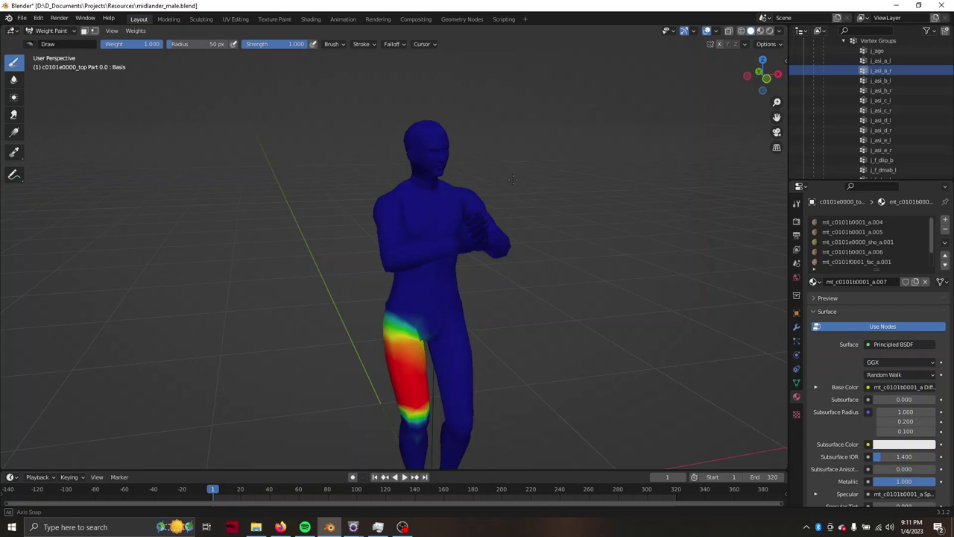
scroll(918, 133, up, 2)
scroll(906, 120, up, 2)
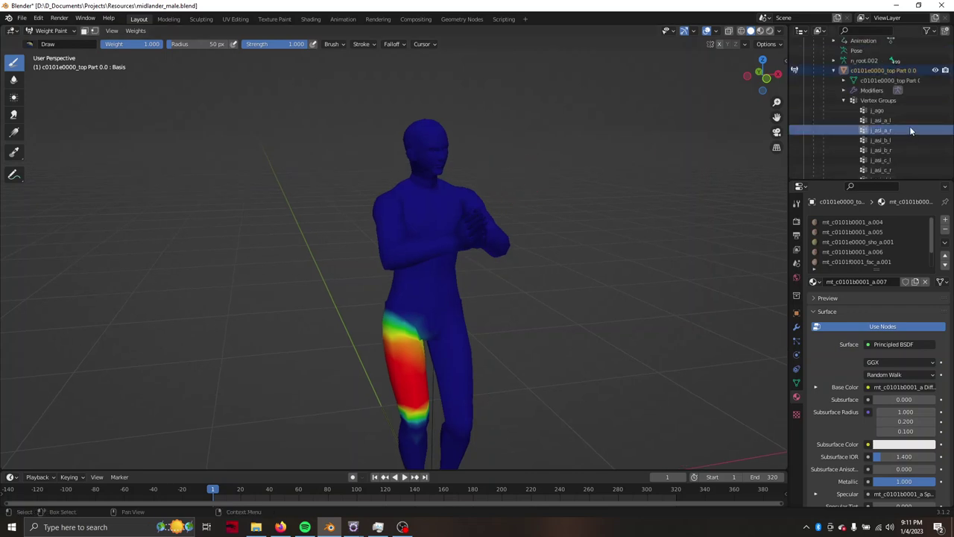
scroll(910, 126, up, 1)
scroll(909, 126, up, 1)
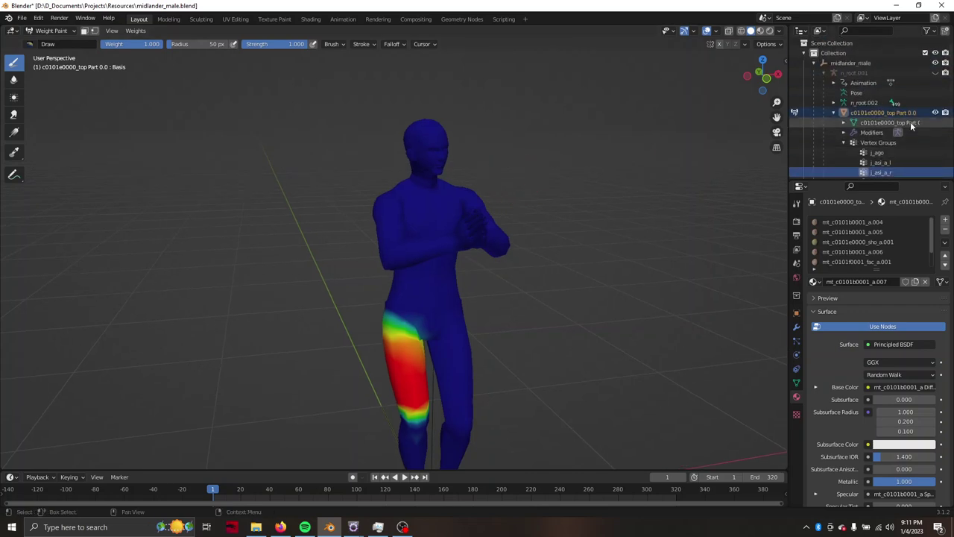
Unhide the n_root.001 armature, select it in Object Mode, and enter Edit Mode.
click(936, 73)
middle_drag(463, 156, 506, 154)
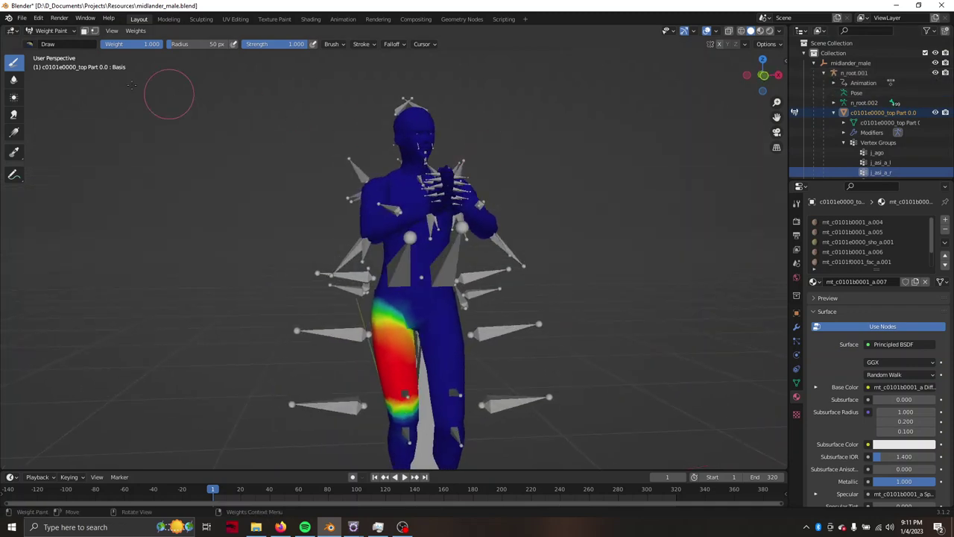
click(49, 30)
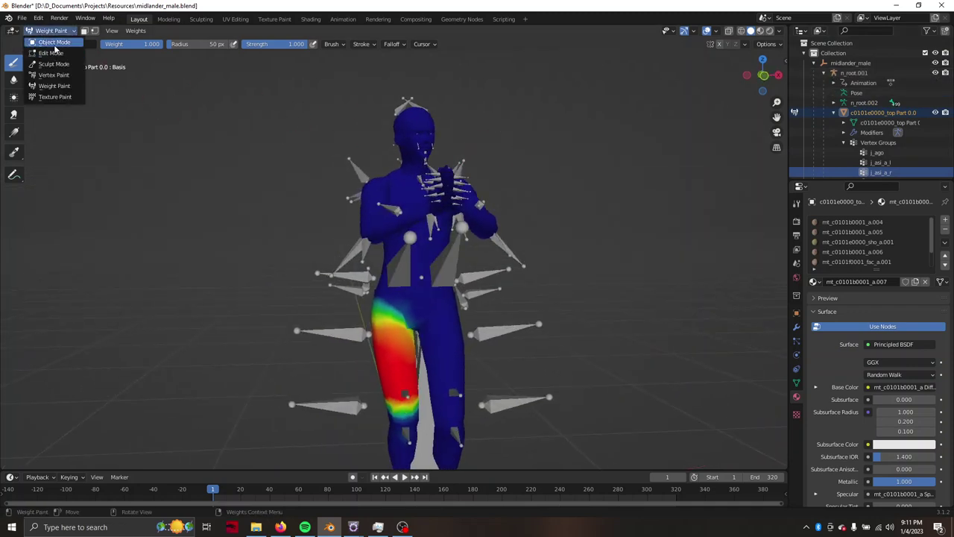
click(45, 40)
click(355, 171)
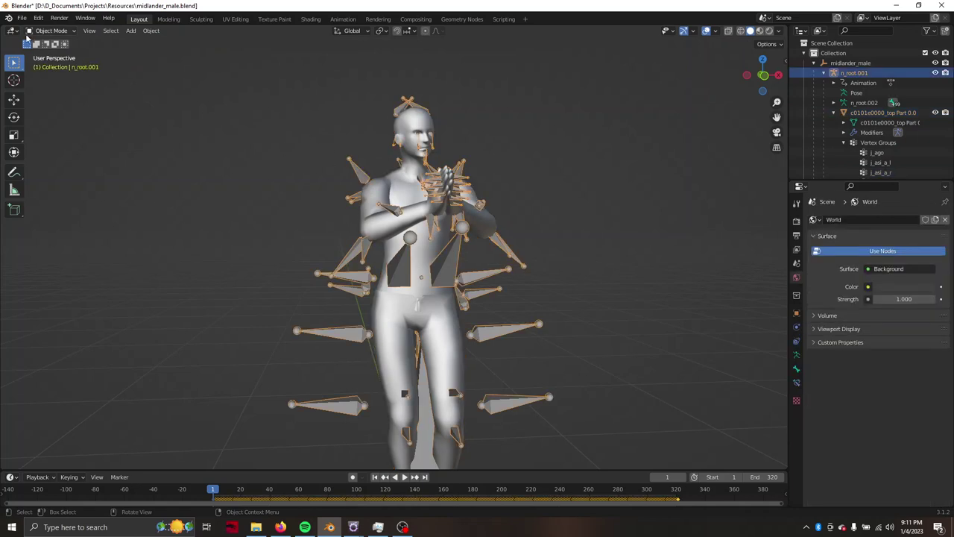
click(38, 31)
click(49, 52)
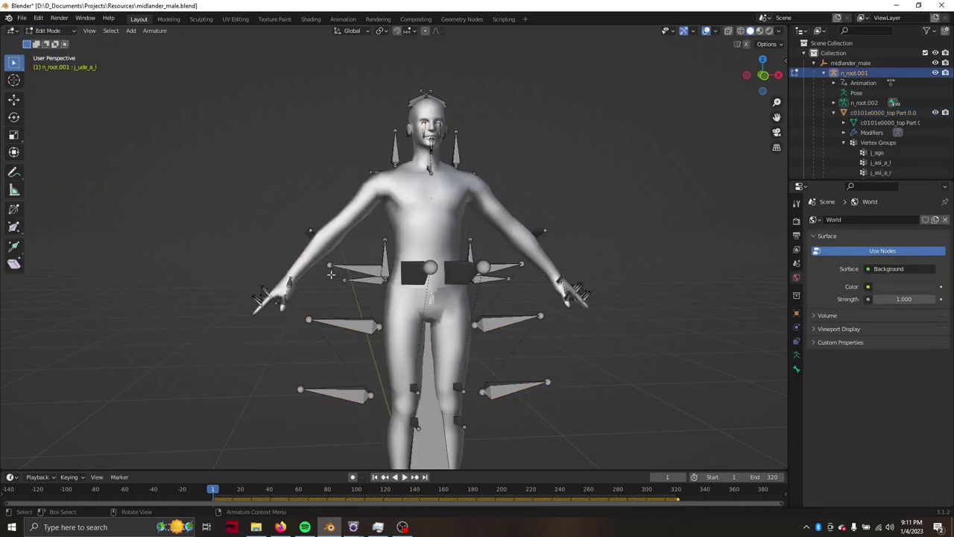
Select the j_sk_s_b_r, j_sk_s_c_r and j_sk_b_b_r bones while orbiting behind the rig.
click(358, 330)
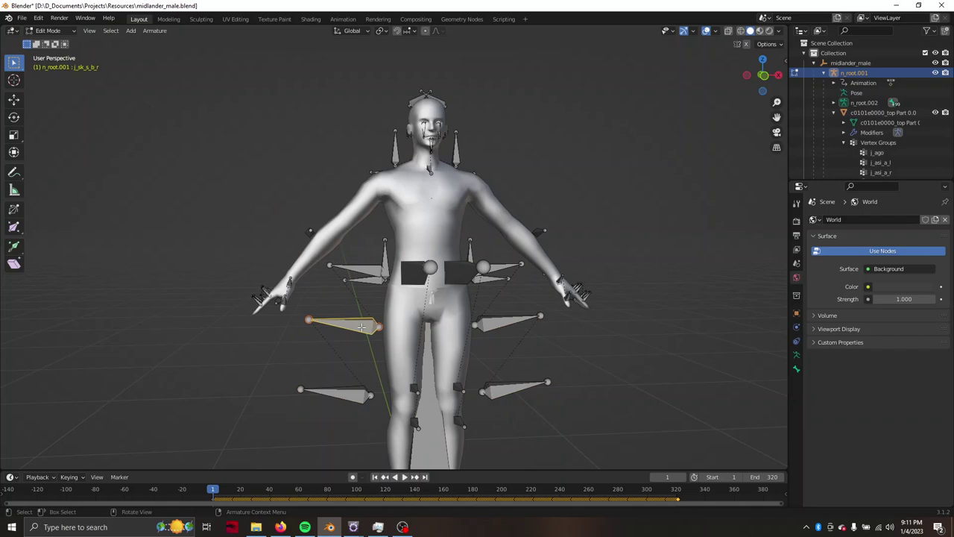
mouse_move(361, 326)
middle_down()
mouse_move(530, 322)
mouse_move(389, 385)
mouse_move(420, 350)
mouse_move(409, 339)
middle_up()
click(390, 384)
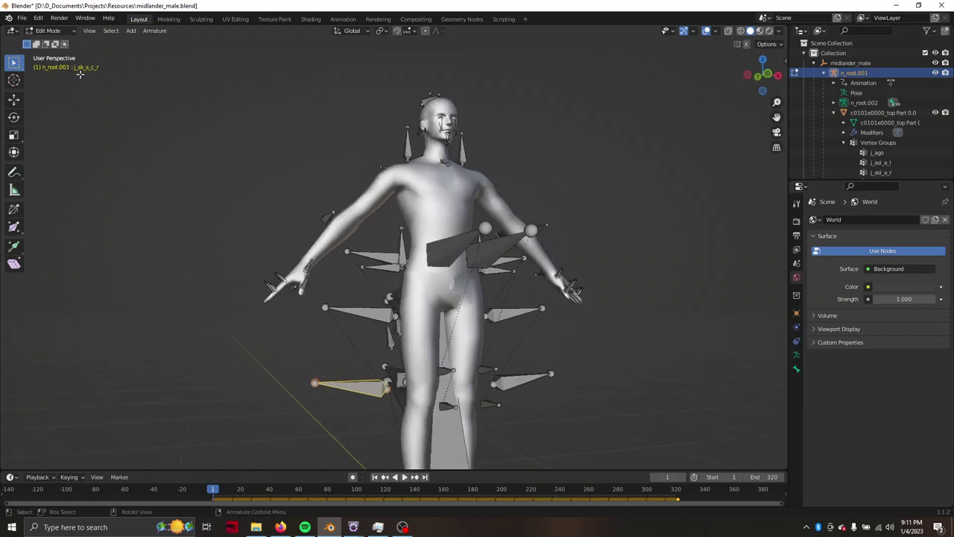
mouse_move(358, 134)
middle_down()
mouse_move(553, 165)
mouse_move(485, 223)
middle_up()
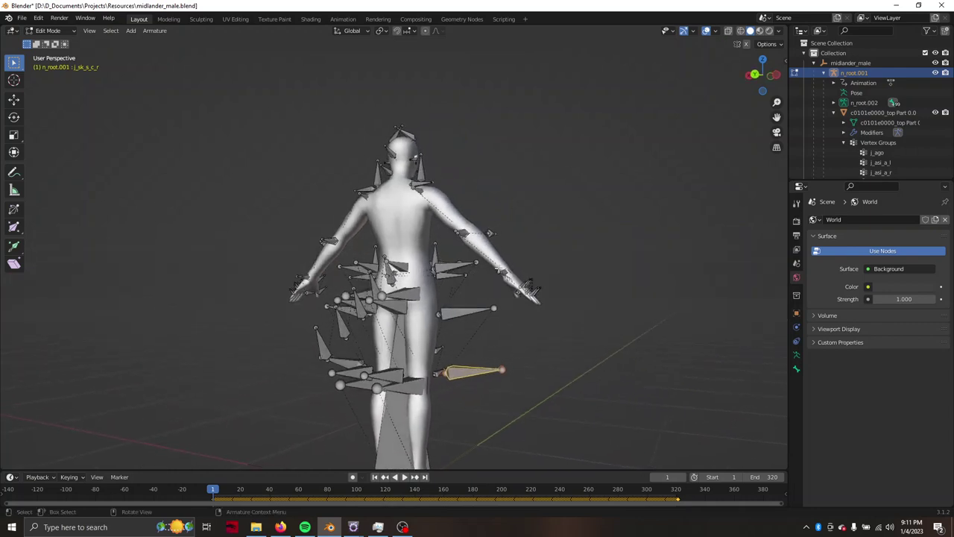
scroll(448, 250, up, 2)
scroll(448, 251, up, 2)
click(413, 244)
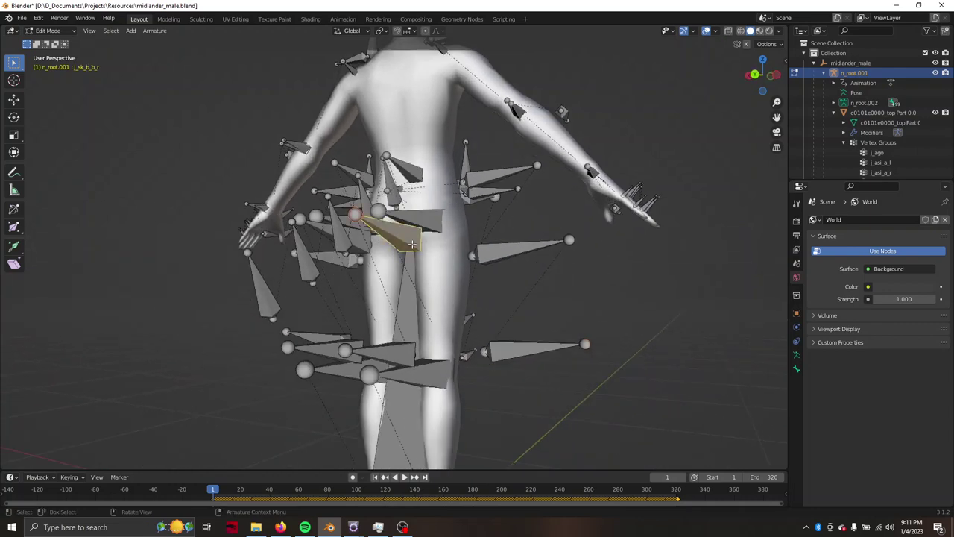
mouse_move(425, 244)
middle_down()
mouse_move(439, 221)
mouse_move(450, 234)
mouse_move(488, 204)
mouse_move(571, 181)
middle_up()
Select the j_asi_a_r thigh bone and rotate it closer to the hip.
click(450, 219)
key(r)
click(571, 181)
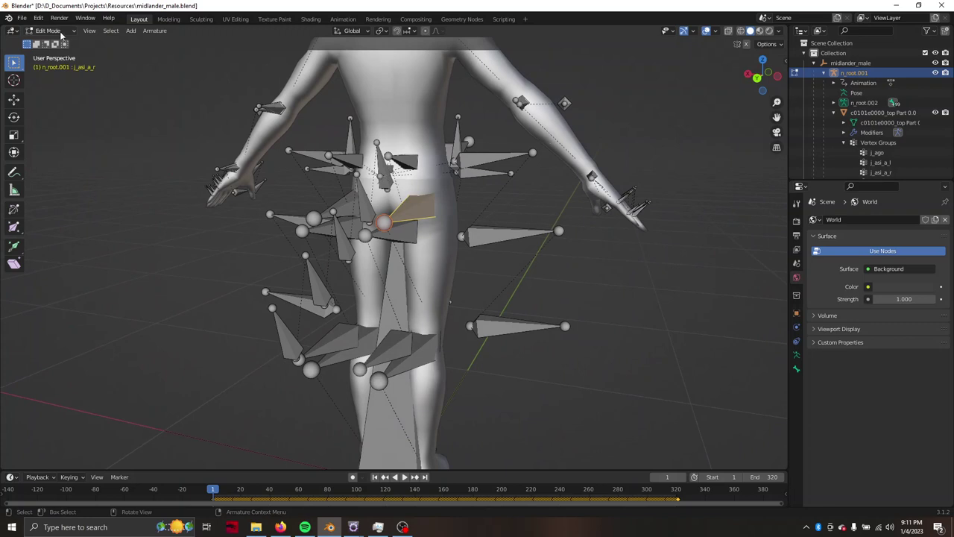
Enter Pose Mode and test-rotate the j_asi_a_r thigh bone three times, cancelling each with Esc.
click(49, 31)
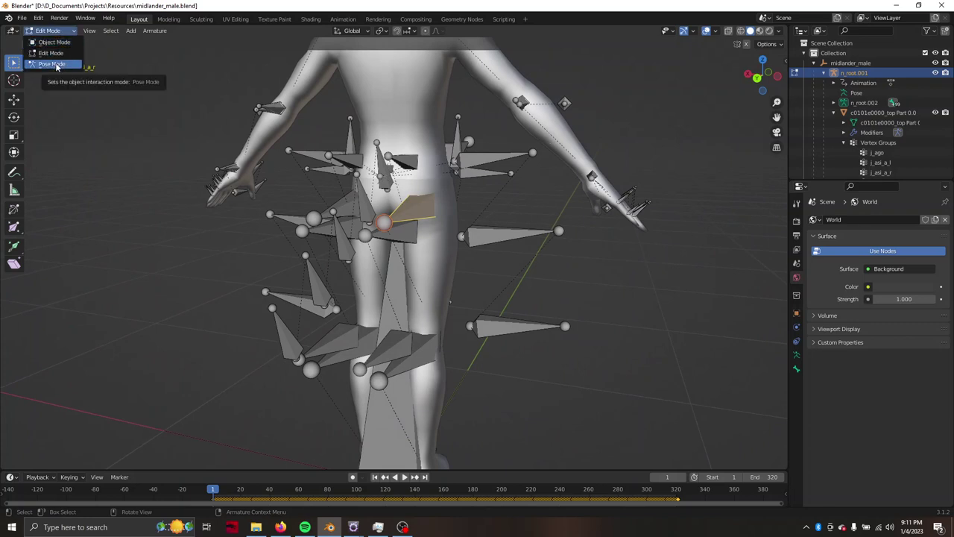
click(52, 64)
key(r)
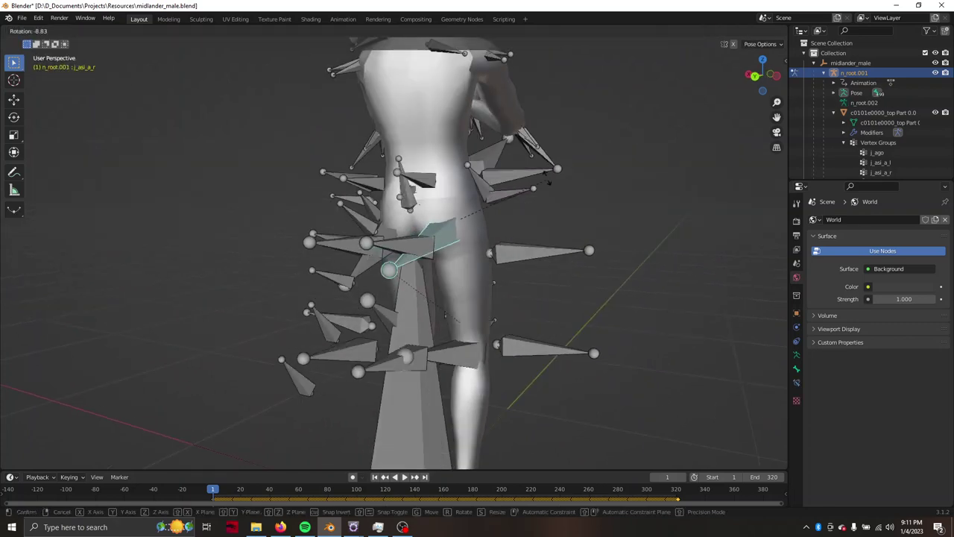
key(Escape)
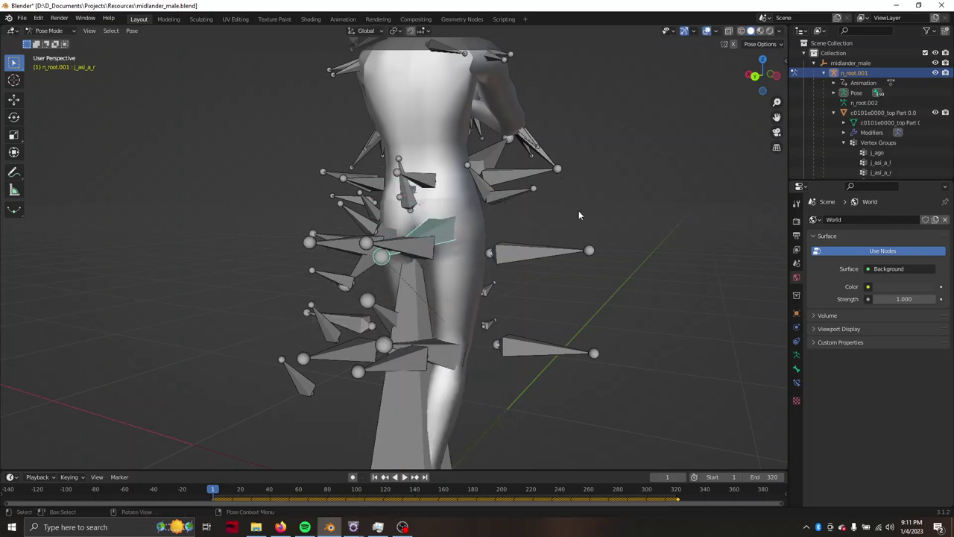
middle_drag(579, 210, 544, 234)
scroll(544, 234, down, 3)
key(r)
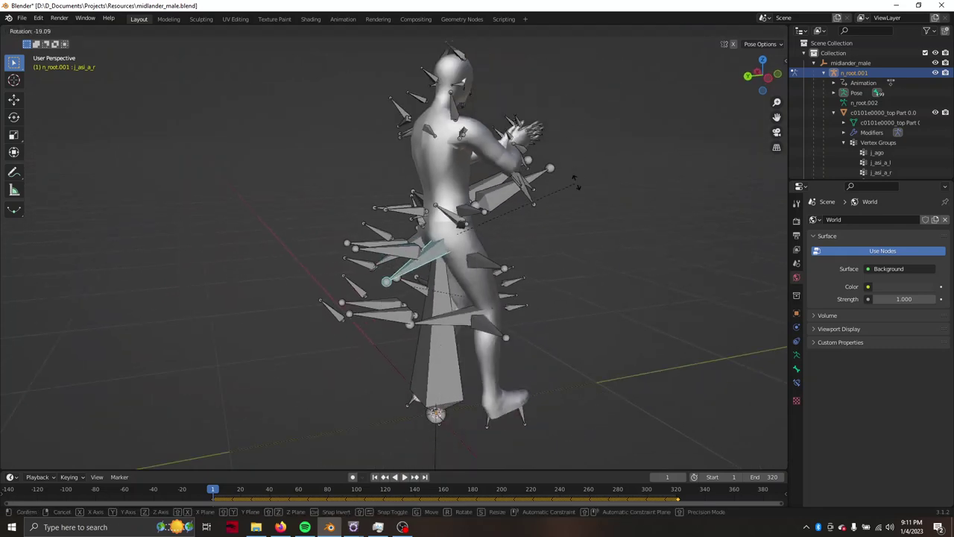
key(Escape)
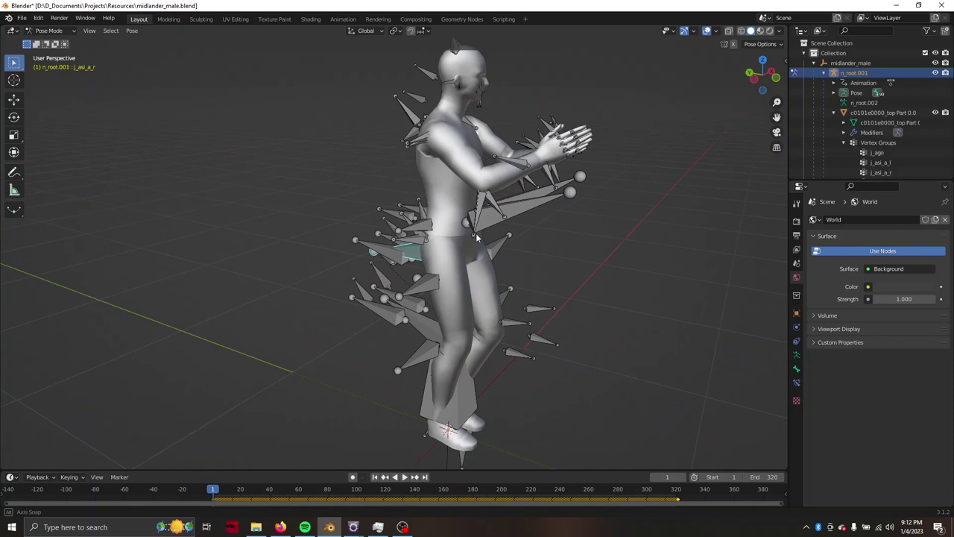
mouse_move(522, 237)
middle_down()
mouse_move(443, 227)
mouse_move(483, 221)
mouse_move(502, 193)
middle_up()
key(r)
key(Escape)
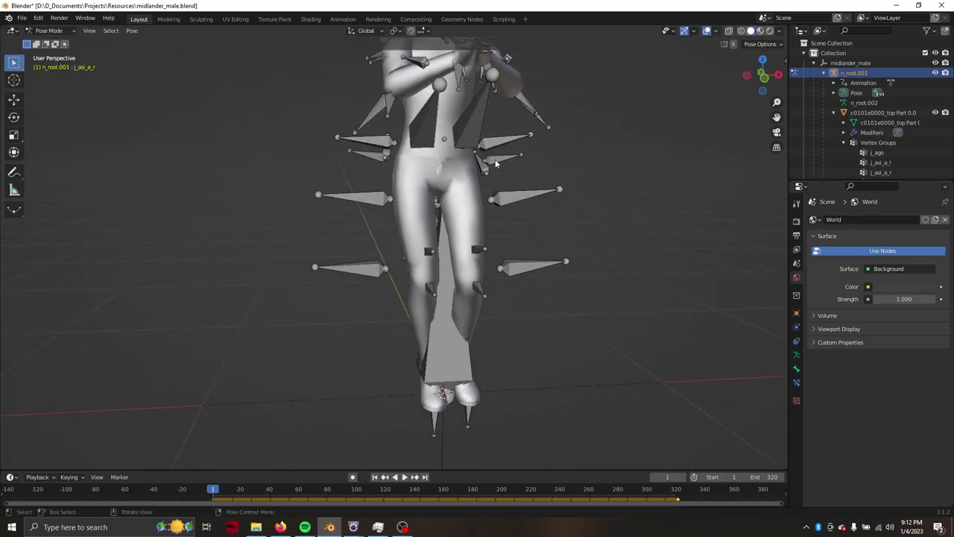
click(39, 31)
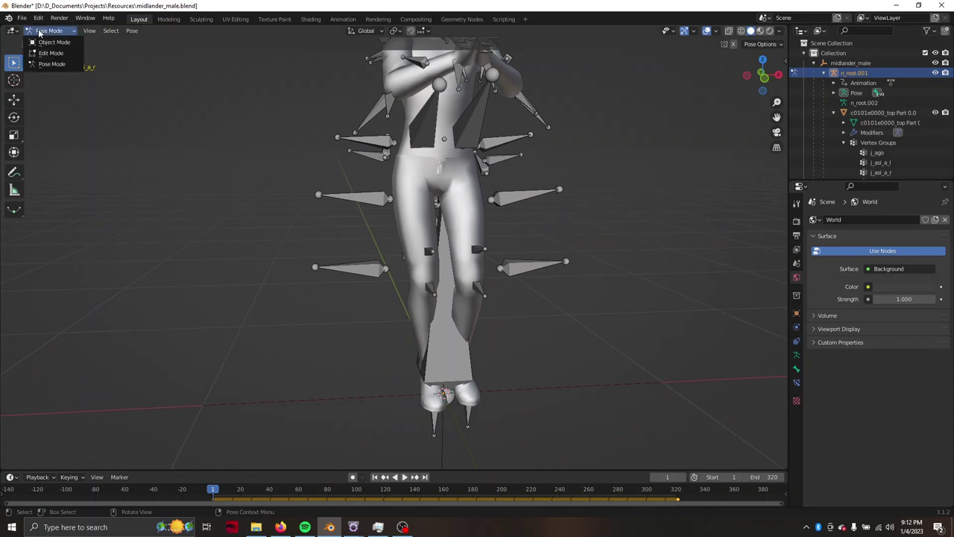
Select the body mesh and switch it into Weight Paint mode.
click(425, 155)
click(51, 30)
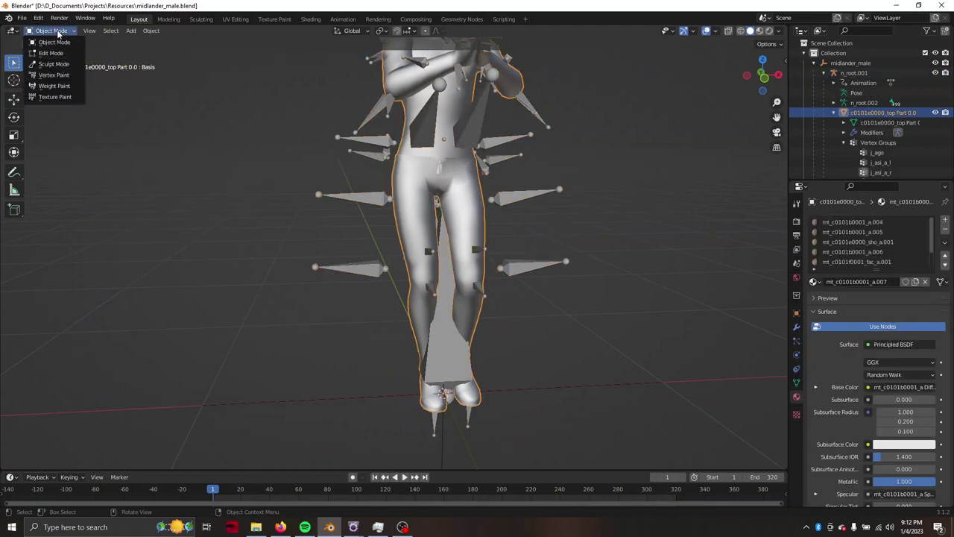
click(48, 74)
mouse_move(377, 146)
middle_down()
mouse_move(444, 172)
mouse_move(436, 193)
middle_up()
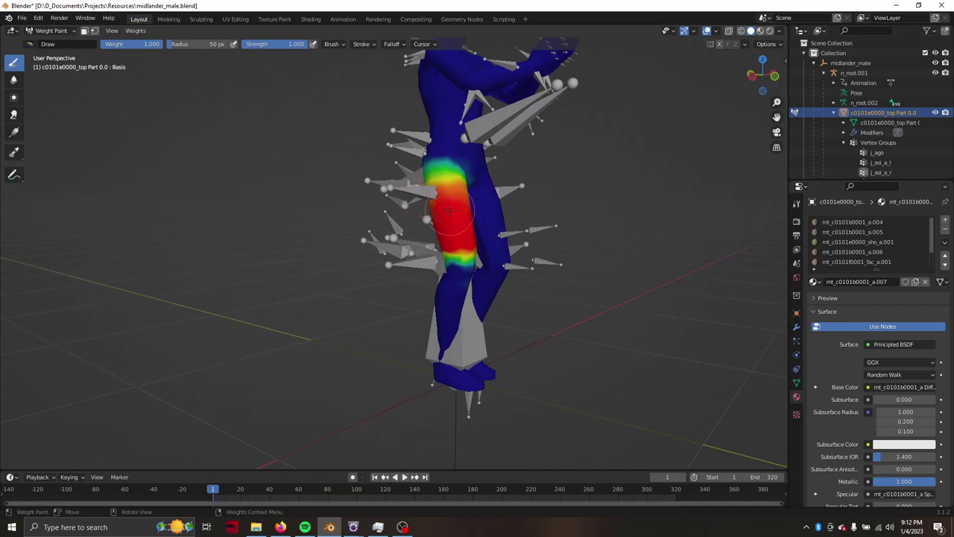
Turn the body toward a back view and check the top's Armature modifier.
middle_drag(450, 211, 597, 219)
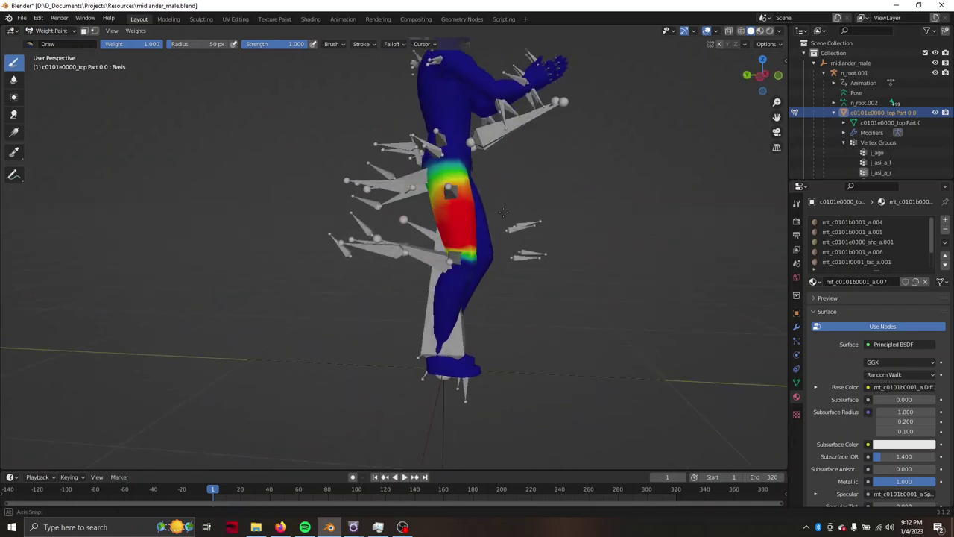
scroll(877, 339, down, 3)
scroll(865, 351, down, 2)
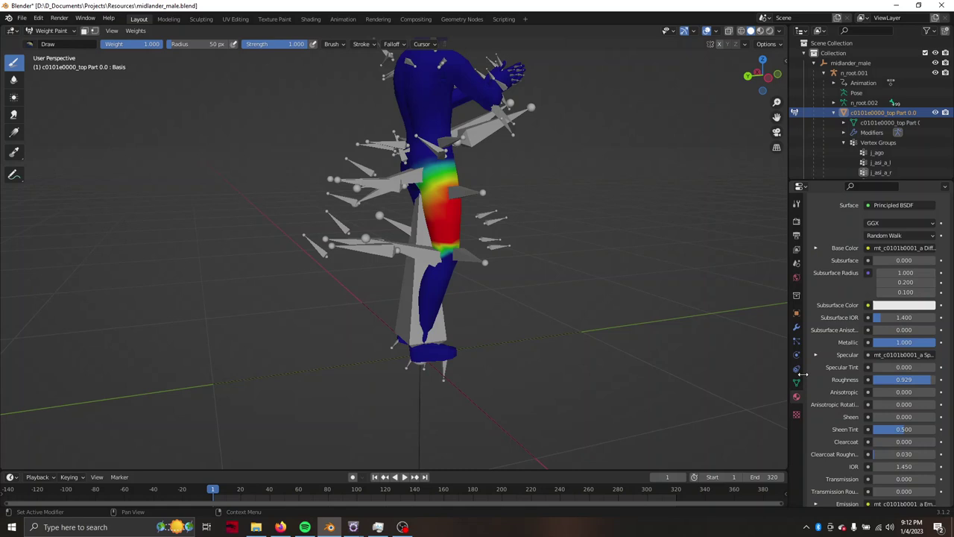
middle_drag(565, 267, 624, 264)
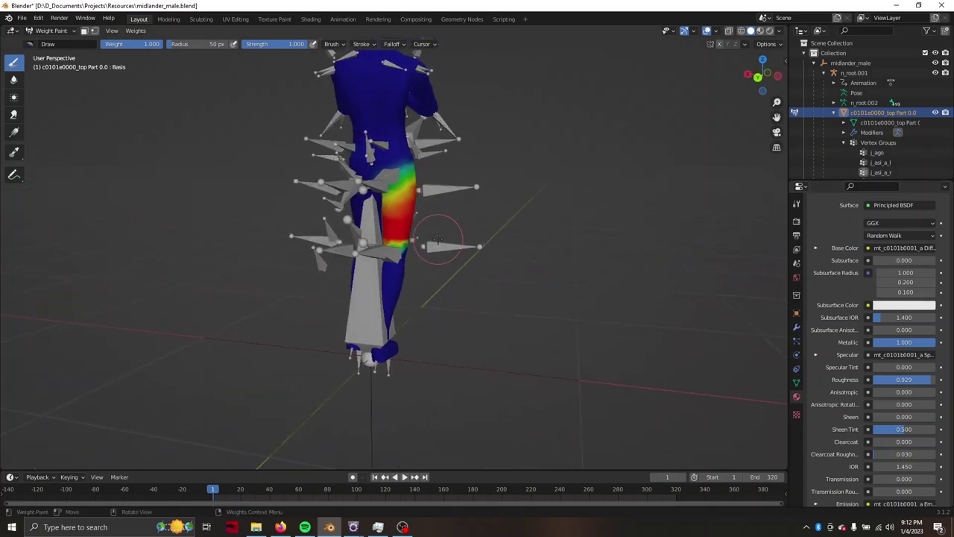
click(797, 328)
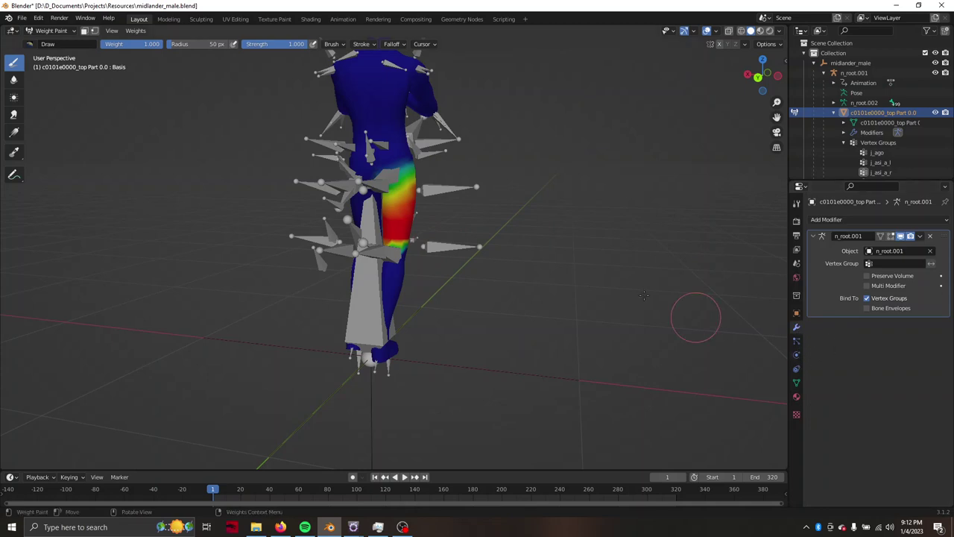
click(50, 31)
Put the n_root.001 armature in Edit Mode and show the active bone's Relations parent list.
click(445, 191)
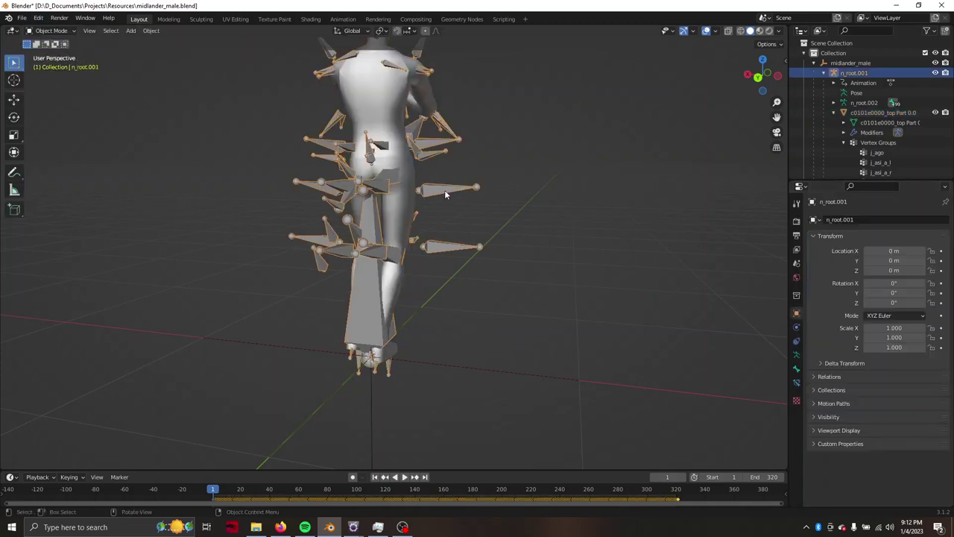
click(51, 30)
click(44, 47)
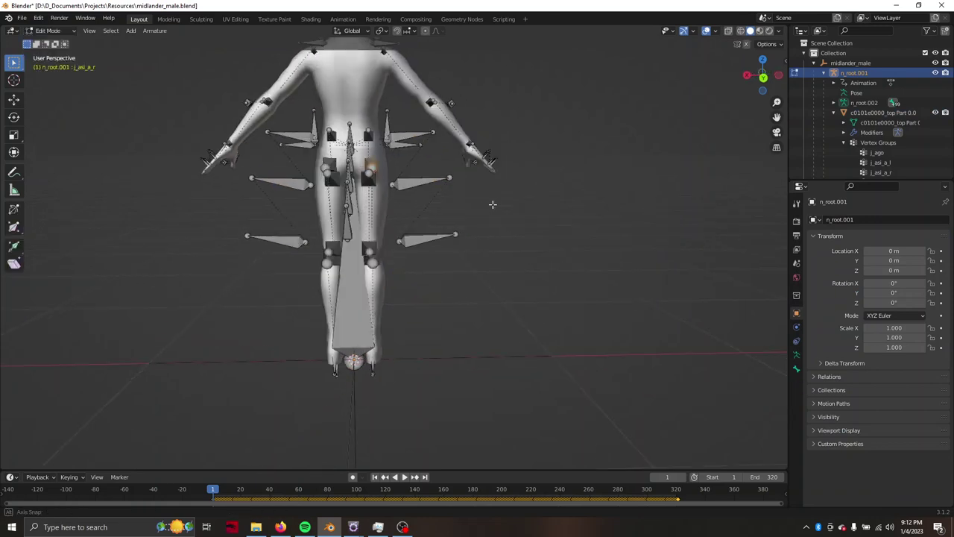
mouse_move(492, 204)
middle_down()
mouse_move(419, 196)
mouse_move(406, 271)
middle_up()
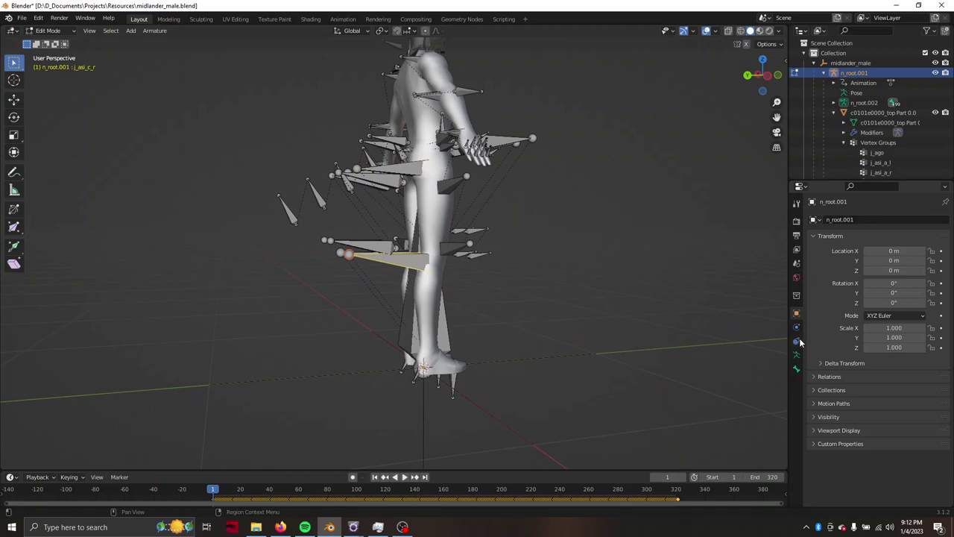
click(797, 369)
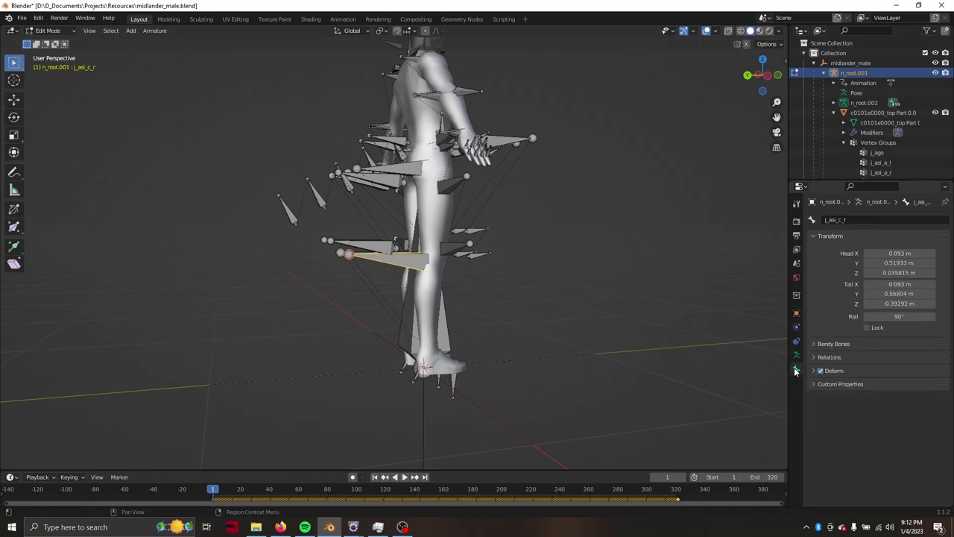
click(837, 357)
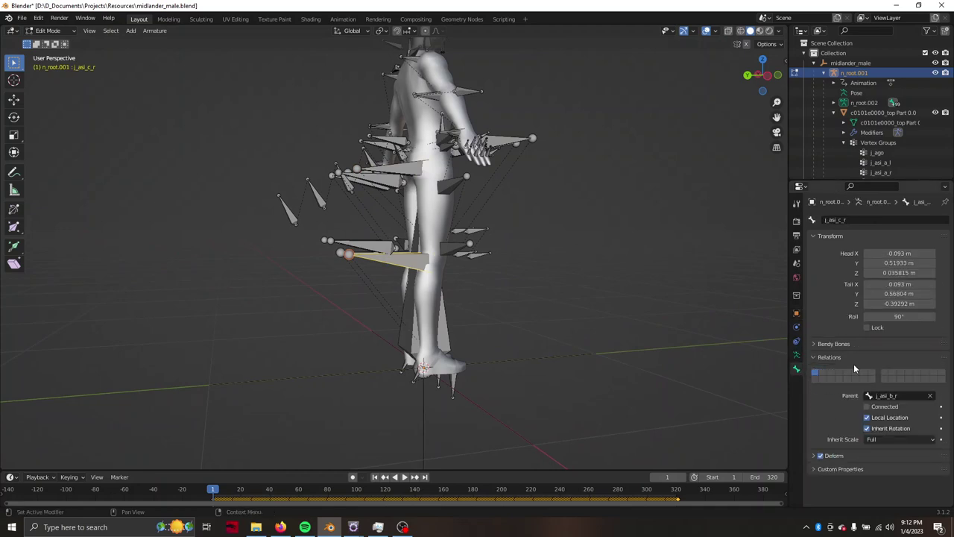
click(895, 397)
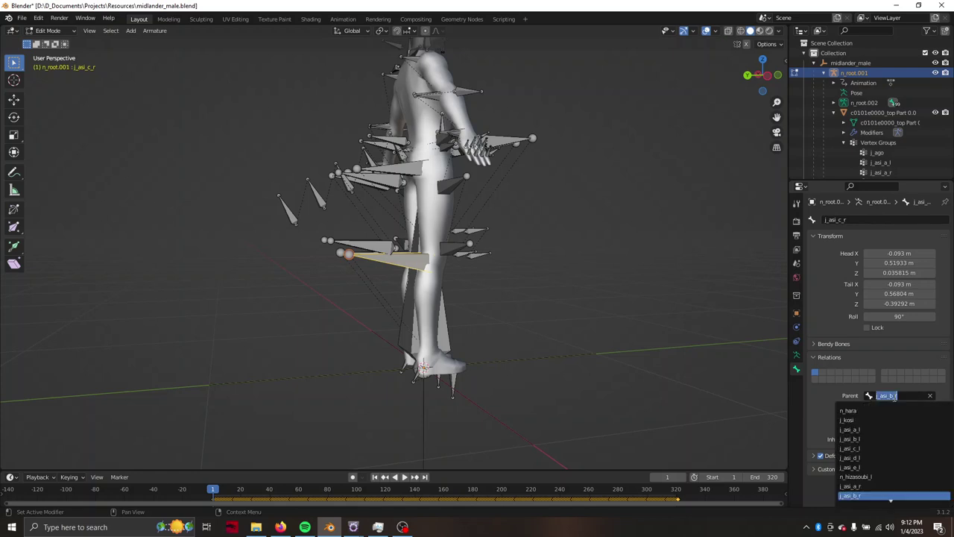
click(849, 393)
click(868, 397)
Inspect the leg bones j_sk_f_b_l and j_sk_b_b_r, ending on the j_asi_a_r thigh bone.
middle_drag(535, 269, 545, 264)
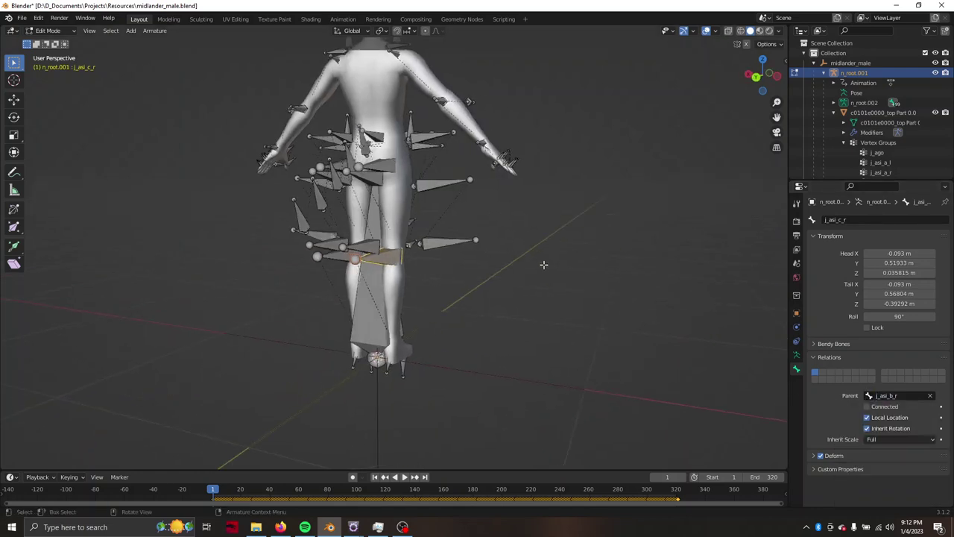
scroll(469, 249, up, 5)
click(445, 245)
scroll(446, 245, up, 5)
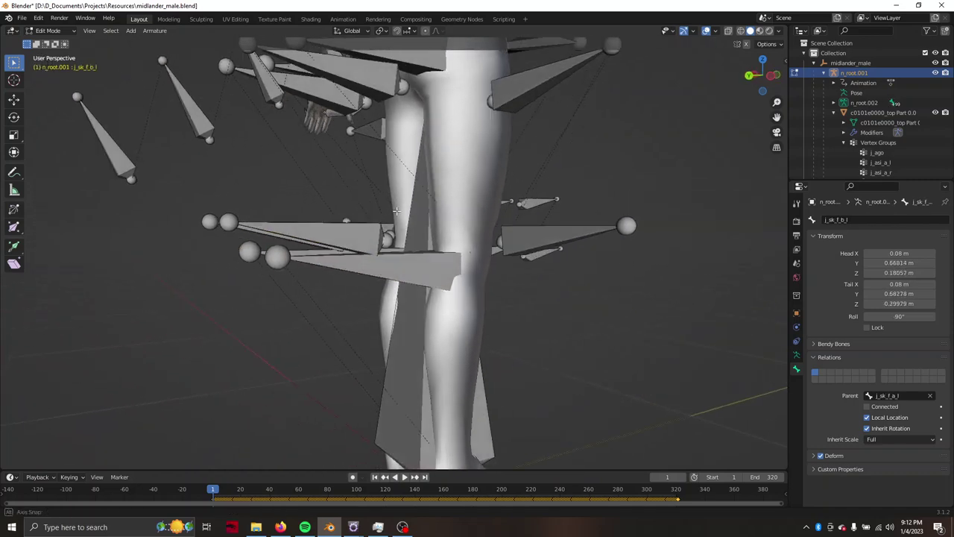
mouse_move(446, 246)
middle_down()
mouse_move(417, 200)
mouse_move(460, 217)
mouse_move(428, 146)
mouse_move(550, 277)
mouse_move(547, 267)
mouse_move(496, 297)
mouse_move(445, 281)
mouse_move(328, 172)
mouse_move(356, 182)
middle_up()
click(325, 152)
click(363, 131)
mouse_move(363, 131)
middle_down()
mouse_move(429, 143)
mouse_move(417, 263)
middle_up()
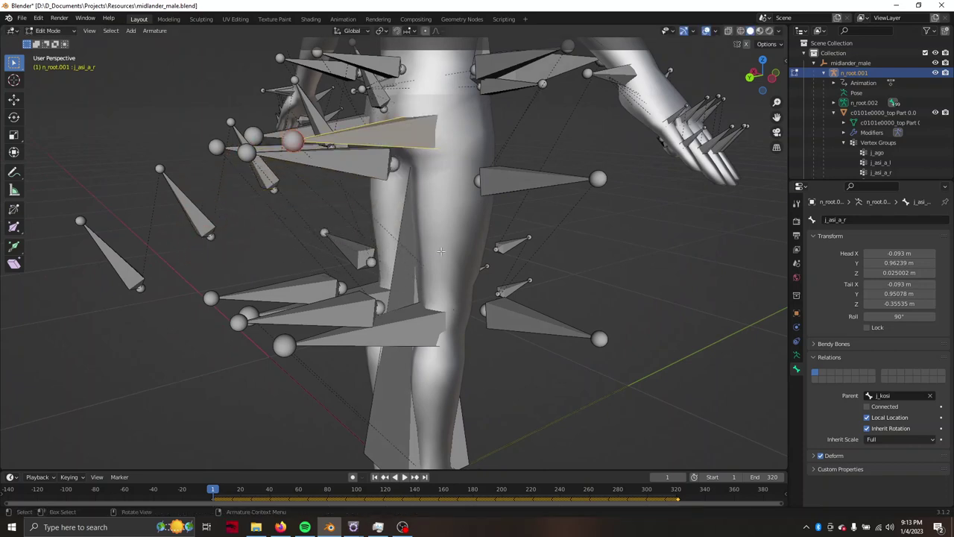
In Pose Mode, rotate the j_asi_c_r bone and cancel a trial rotation of the j_asi_e_r foot.
click(47, 31)
click(53, 66)
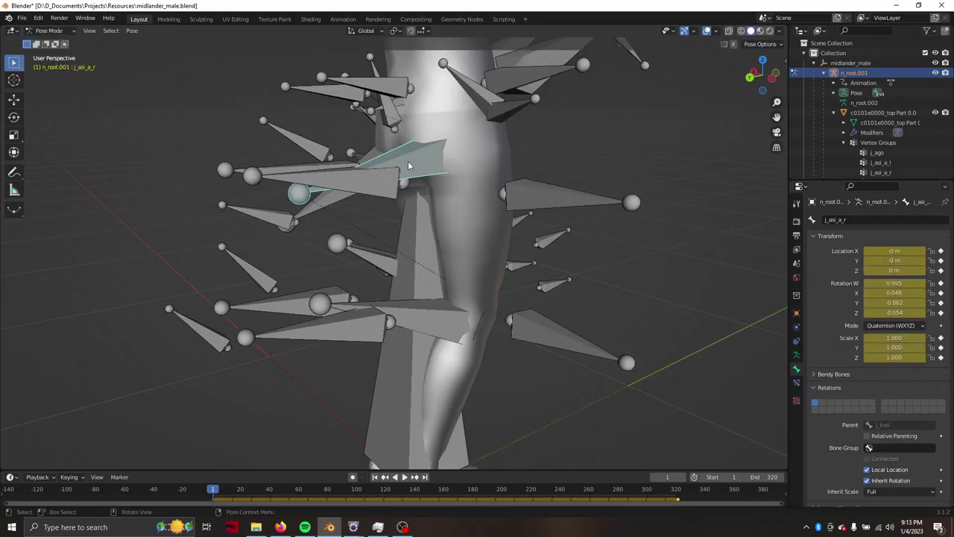
middle_drag(472, 199, 501, 202)
click(447, 323)
scroll(502, 313, down, 5)
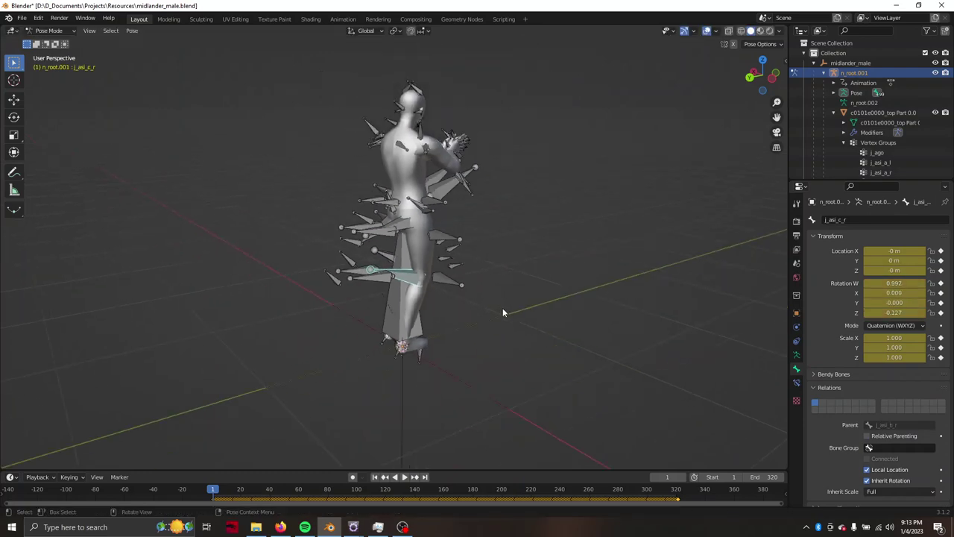
middle_drag(503, 313, 458, 299)
key(r)
click(537, 288)
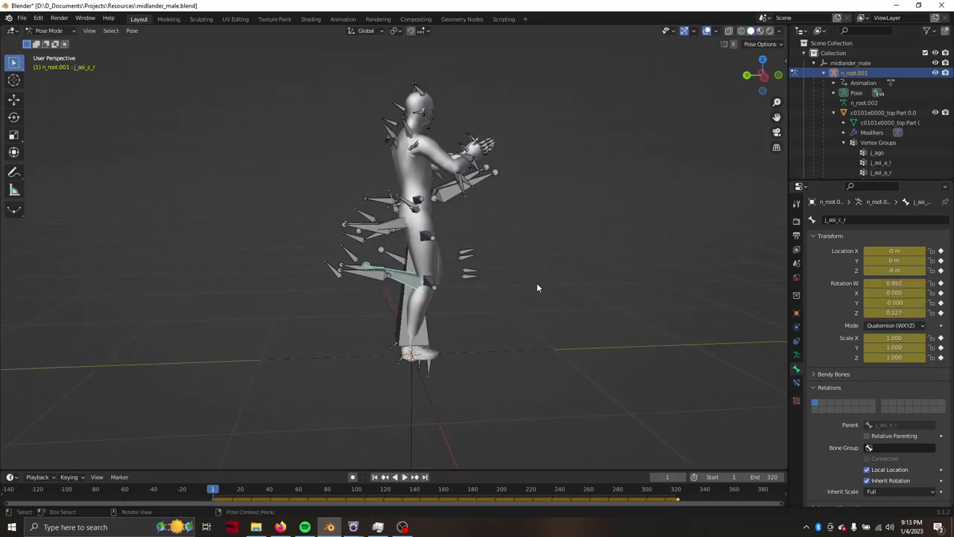
click(434, 366)
key(r)
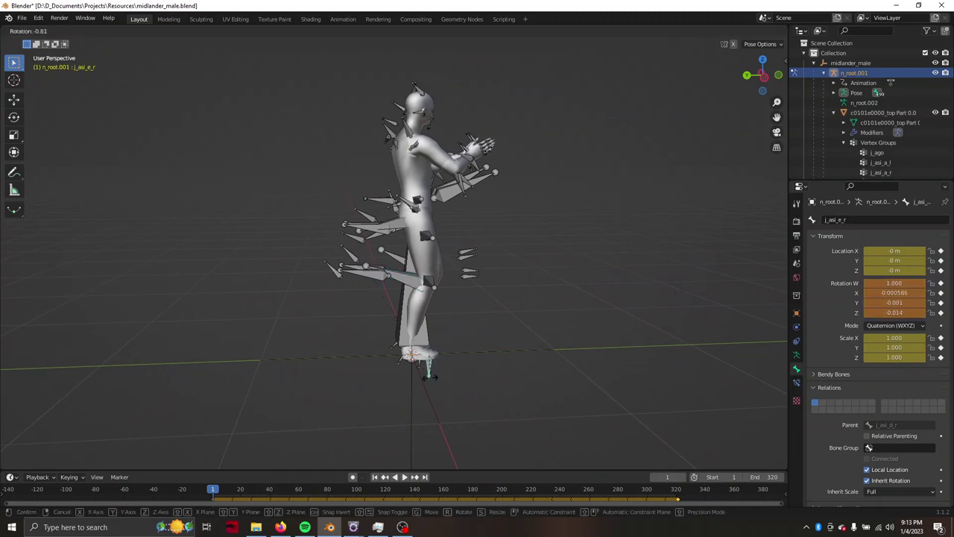
key(Escape)
Return to Object Mode, hide the armature to view the top mesh, then unhide it.
middle_drag(484, 337, 407, 347)
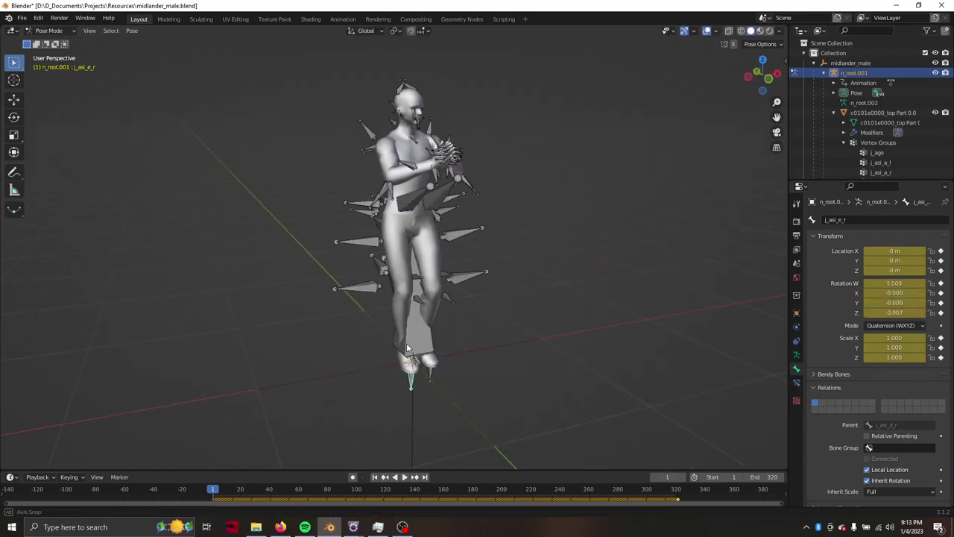
click(59, 43)
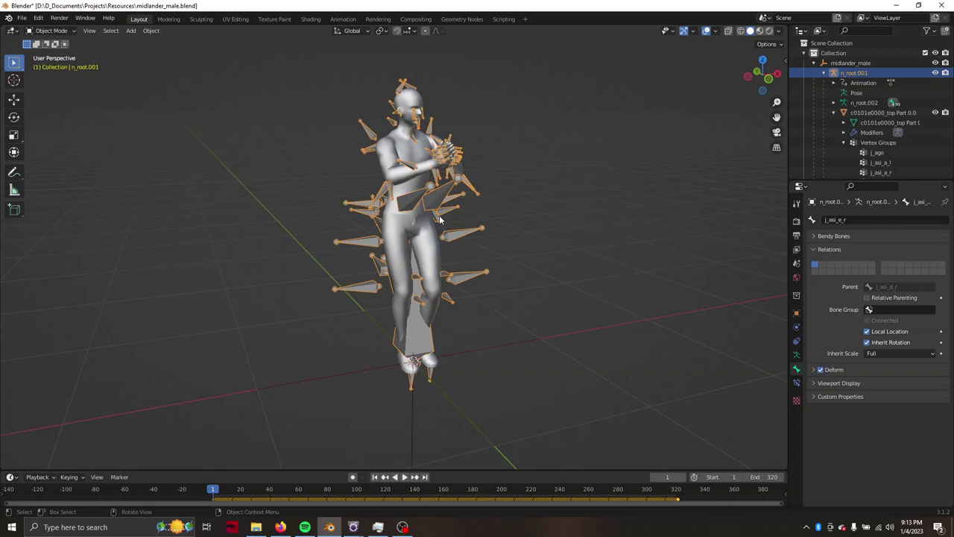
key(h)
mouse_move(440, 220)
middle_down()
mouse_move(426, 222)
mouse_move(455, 228)
mouse_move(443, 210)
middle_up()
click(415, 194)
key(alt+h)
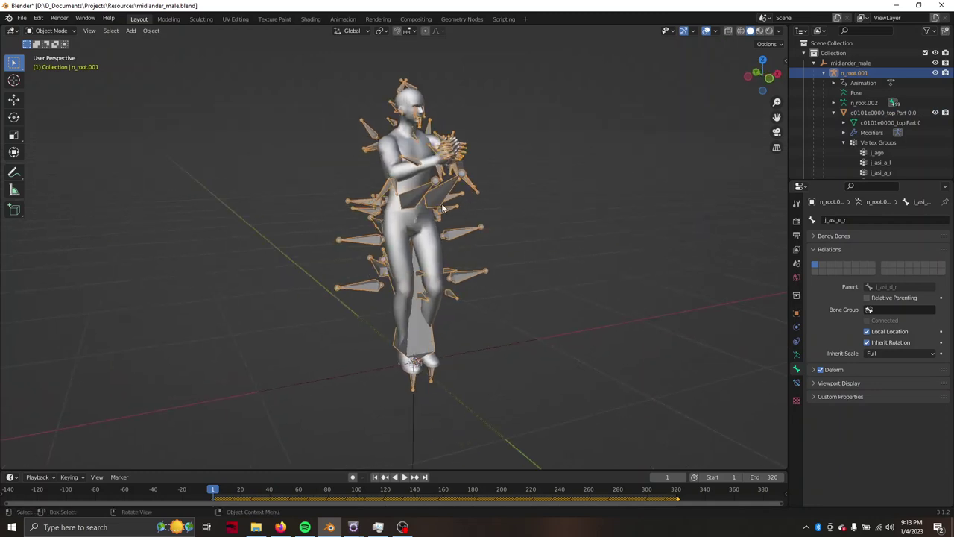
Pick the j_sk_f_a_r hip bone in Edit Mode, then switch the armature to Pose Mode.
click(58, 54)
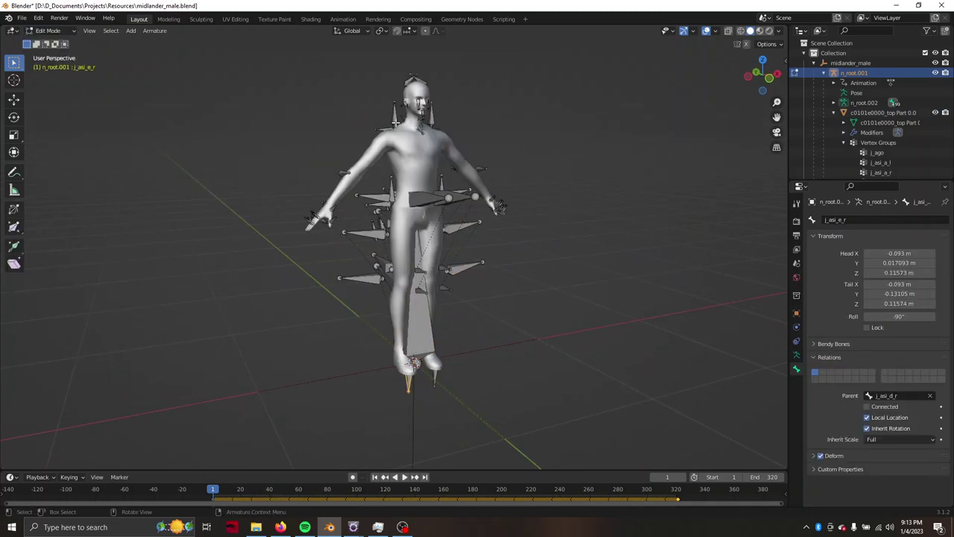
mouse_move(425, 171)
middle_down()
mouse_move(436, 166)
mouse_move(457, 208)
mouse_move(448, 201)
middle_up()
scroll(433, 163, up, 4)
click(456, 204)
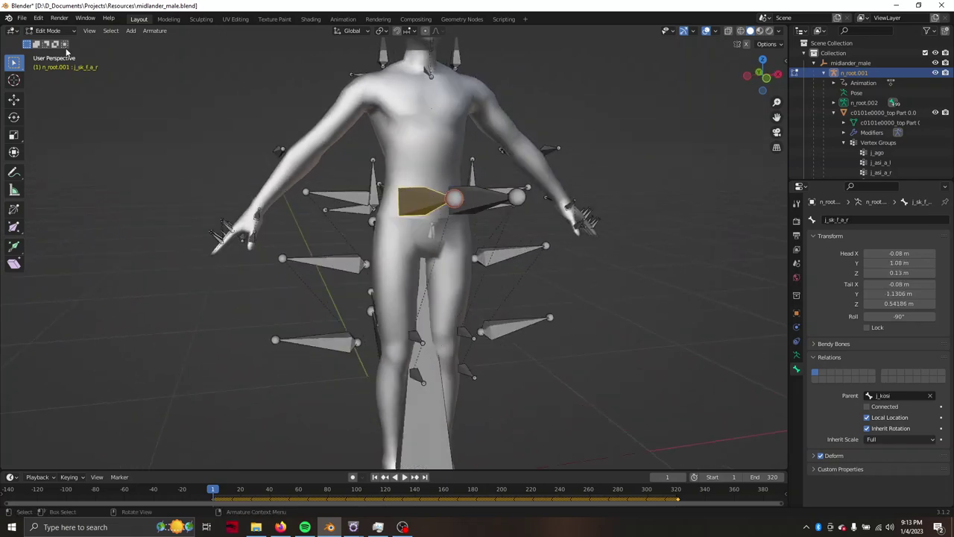
click(48, 31)
click(45, 65)
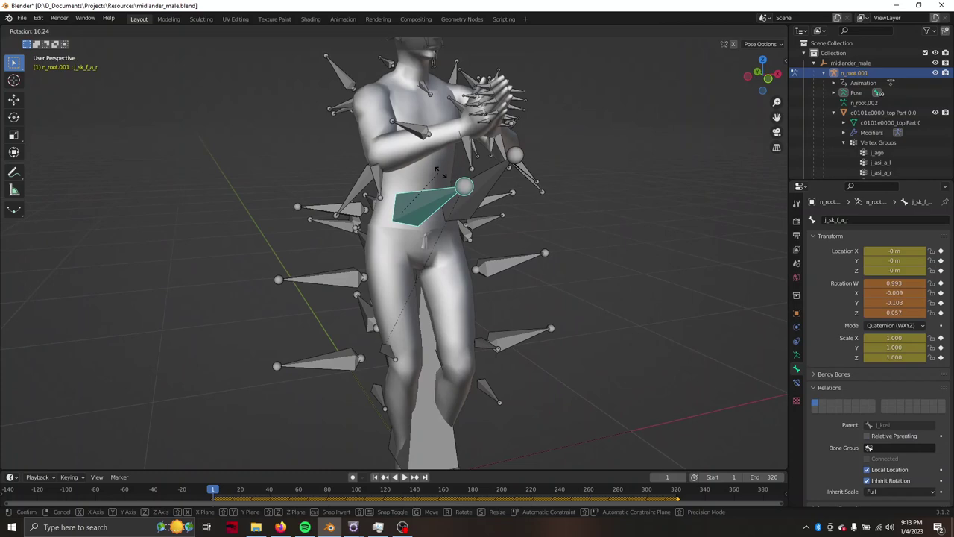
Rotate j_asi_a_r by 16.2°, play the animation to check it, then return to frame 1.
mouse_move(420, 173)
middle_down()
mouse_move(464, 205)
mouse_move(399, 265)
mouse_move(463, 261)
mouse_move(395, 230)
middle_up()
click(398, 266)
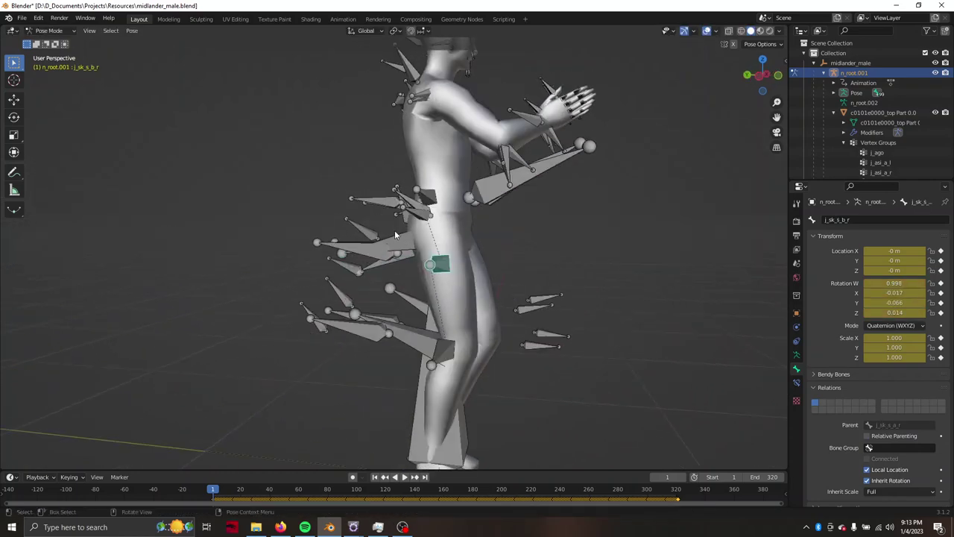
click(395, 233)
key(r)
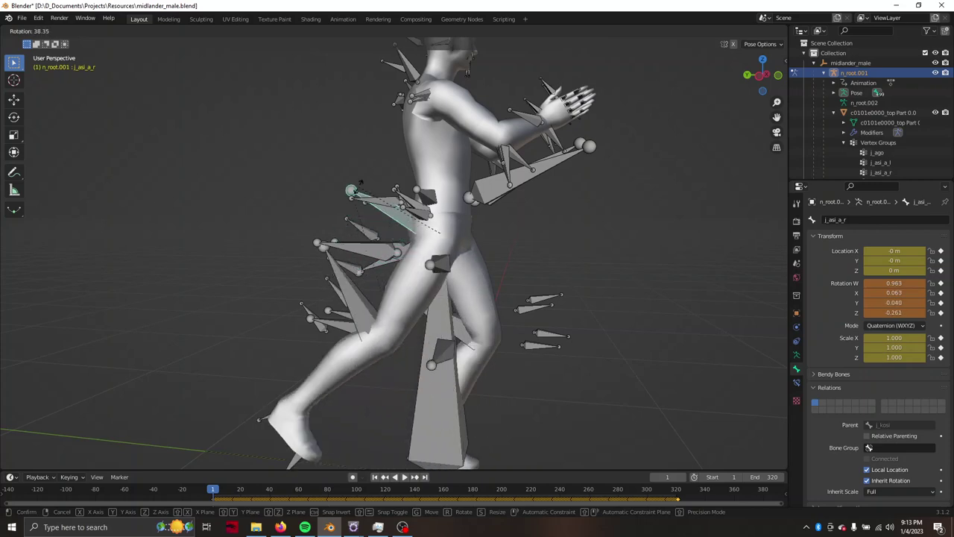
click(387, 231)
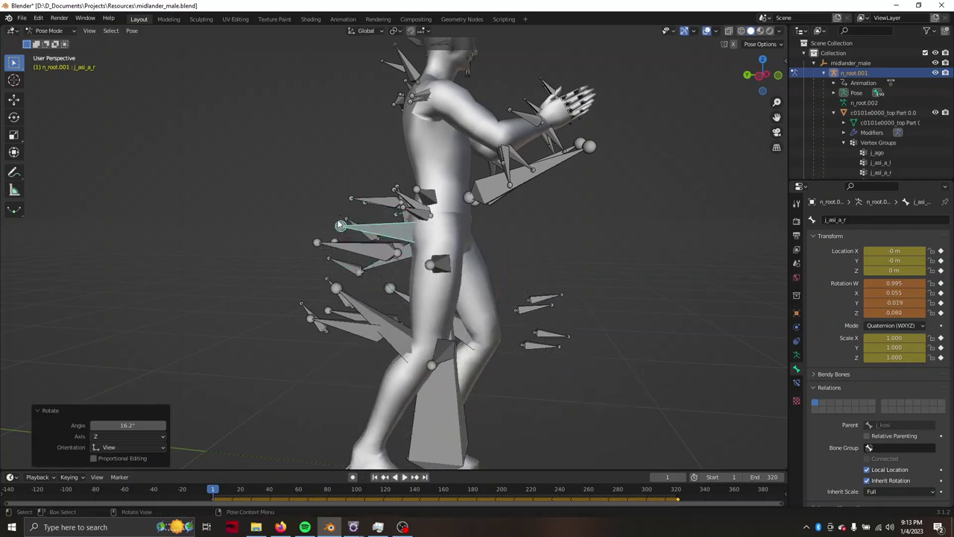
key(space)
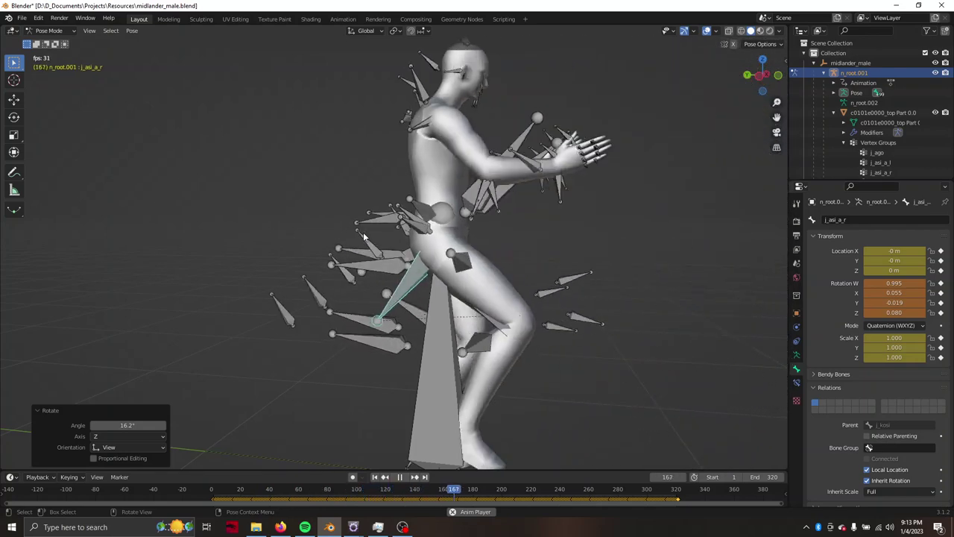
key(space)
key(shift+Left)
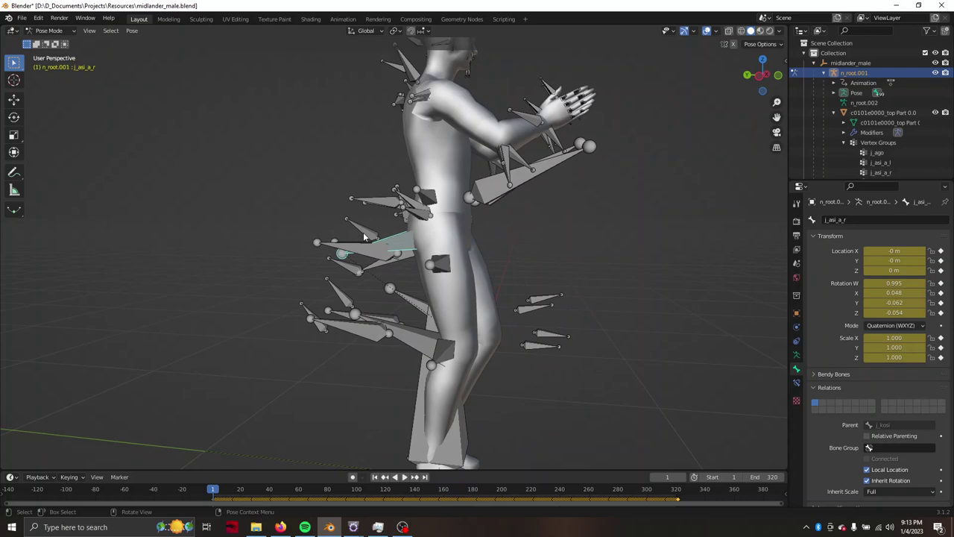
middle_drag(542, 202, 477, 204)
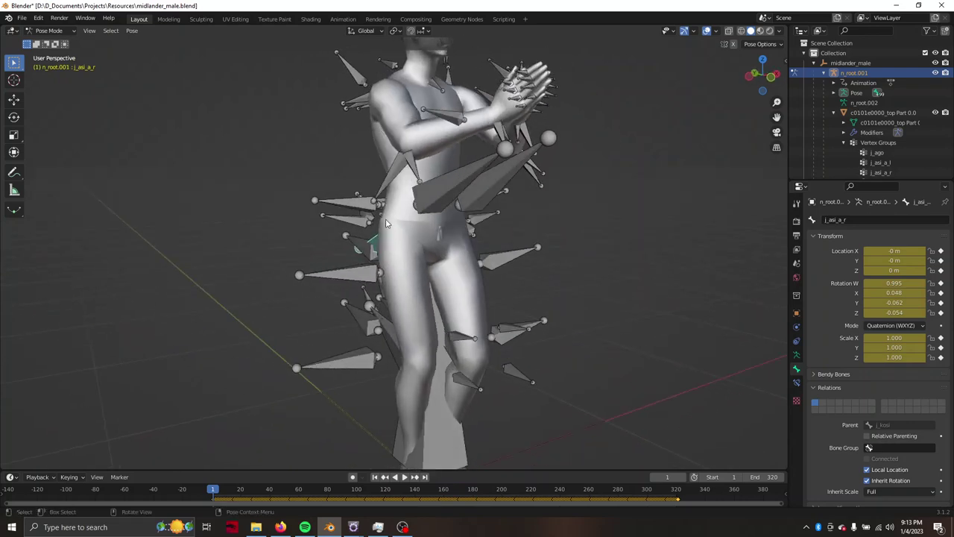
click(49, 32)
Hide the armature and weight paint the clothing top on the j_asi_a_r vertex group.
click(53, 43)
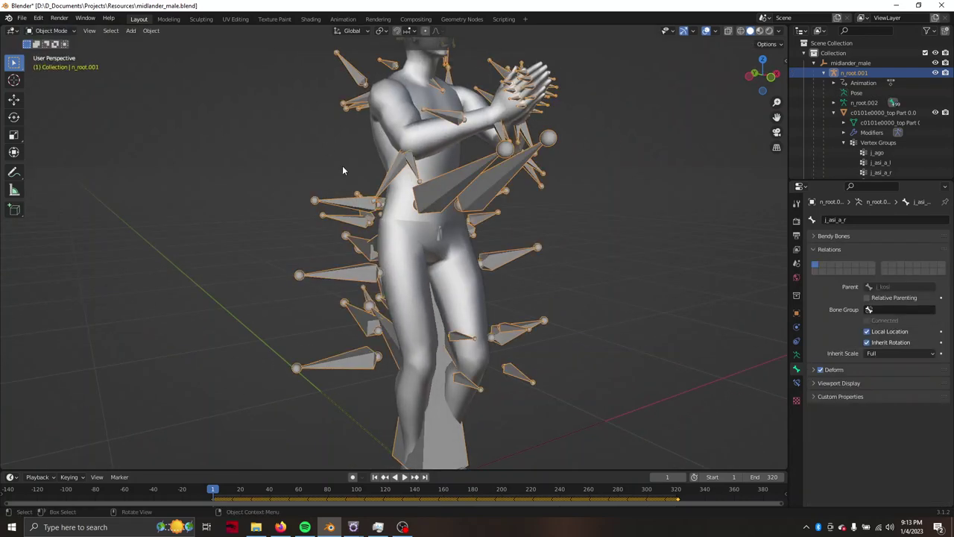
key(h)
click(409, 219)
click(51, 30)
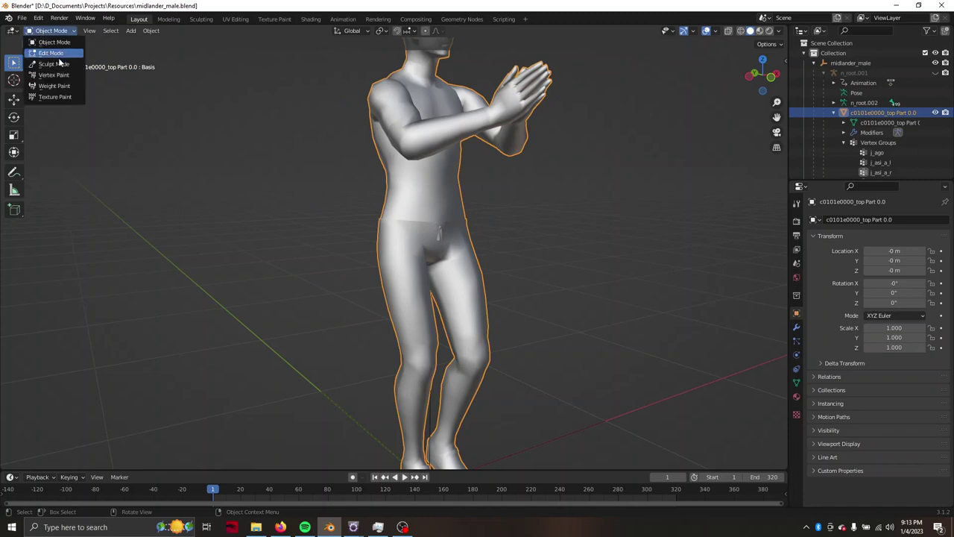
click(61, 87)
middle_drag(522, 149, 584, 136)
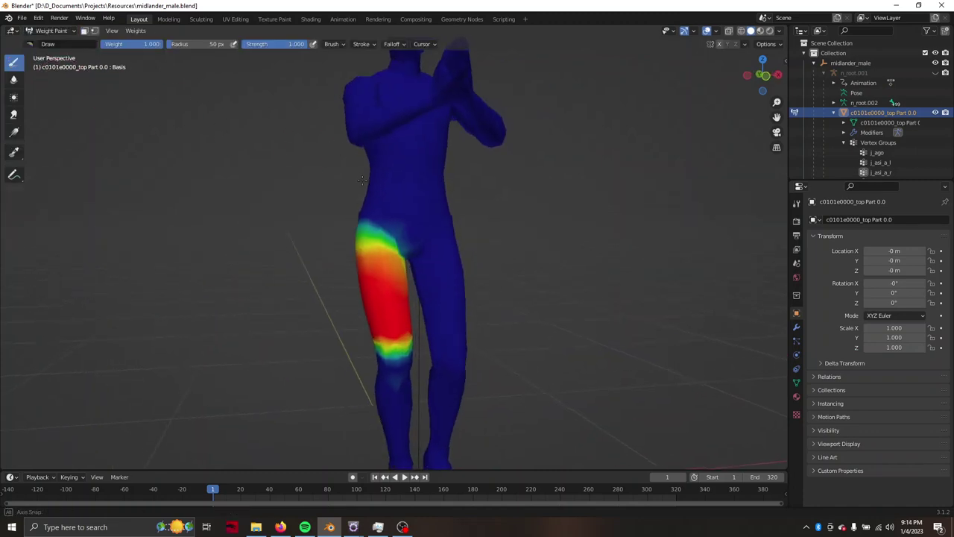
scroll(905, 121, down, 5)
click(894, 91)
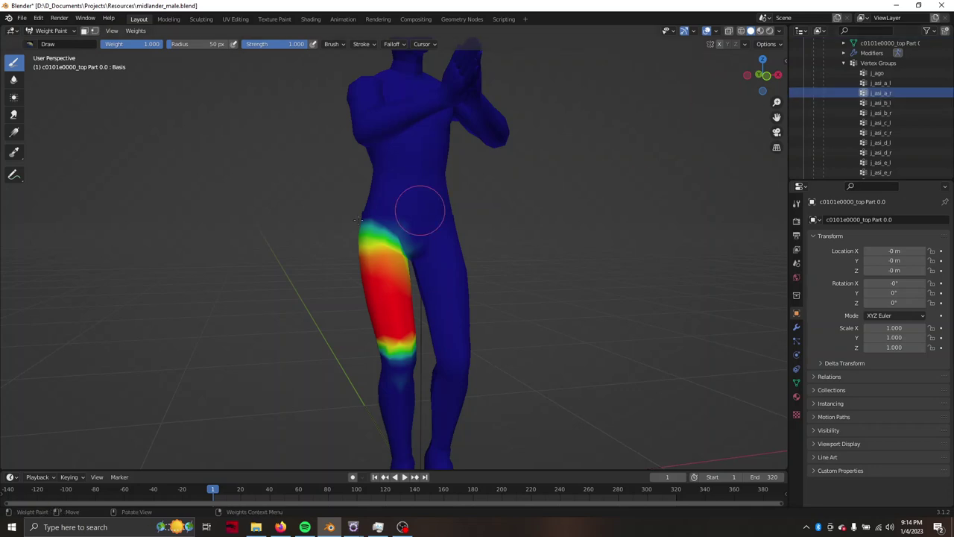
Paint full weight onto the thighs, spreading the right thigh's weight toward the knee.
mouse_move(420, 214)
middle_down()
mouse_move(433, 226)
mouse_move(405, 233)
middle_up()
middle_drag(184, 144, 239, 139)
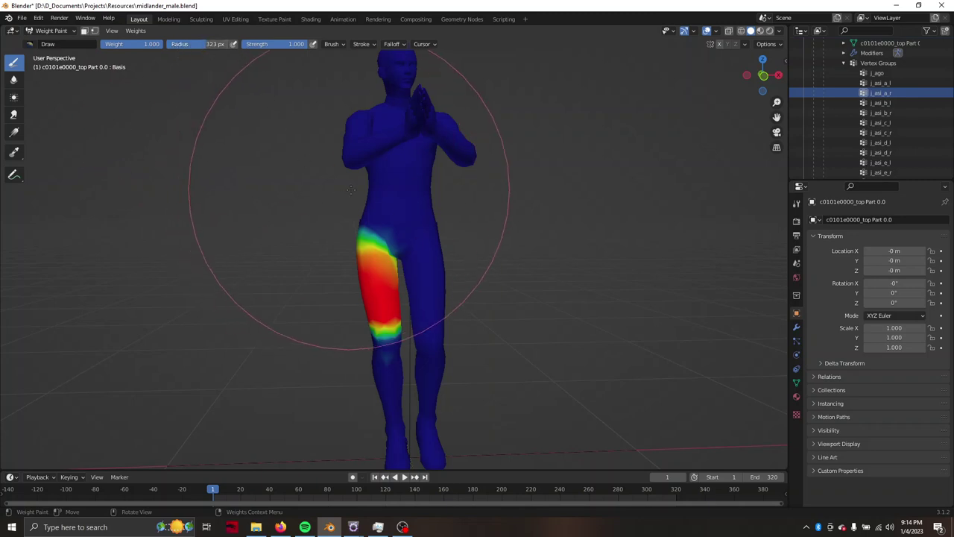
middle_drag(223, 99, 254, 99)
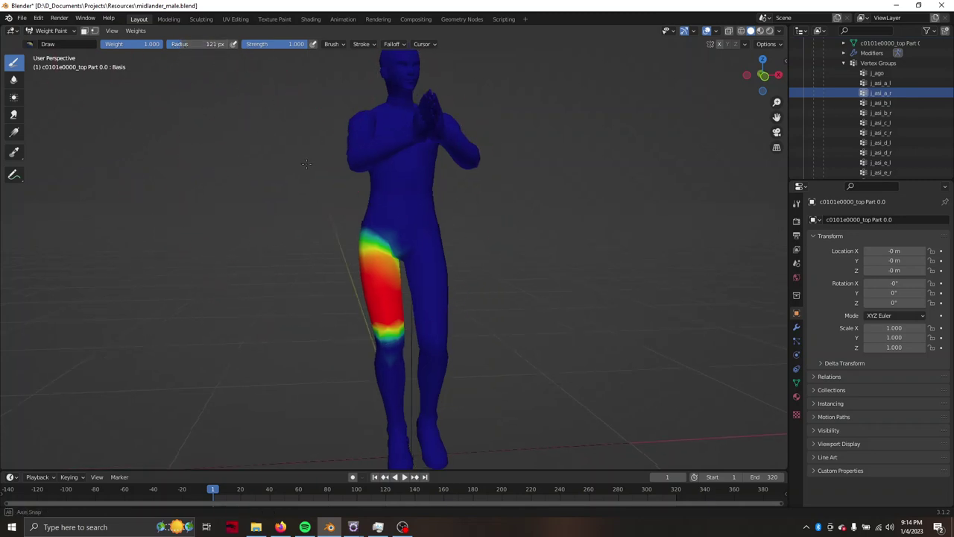
mouse_move(407, 328)
mouse_down()
mouse_move(426, 282)
mouse_move(429, 317)
mouse_up()
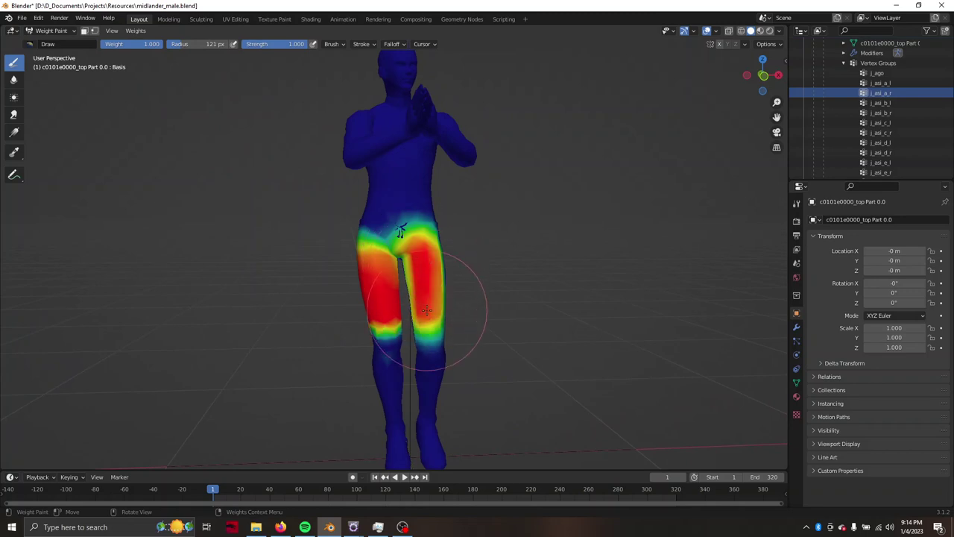
middle_drag(447, 284, 336, 305)
middle_drag(351, 264, 335, 222)
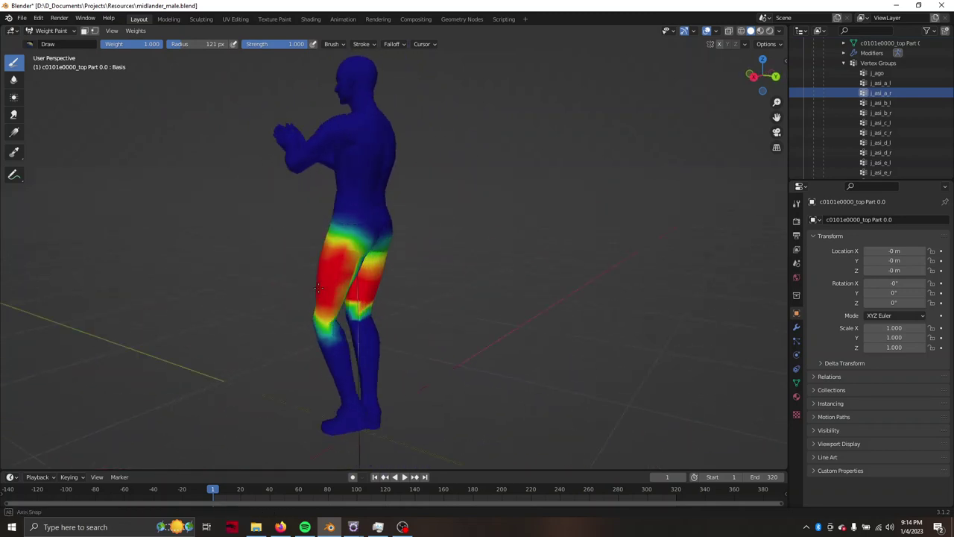
Turn off Front Faces Only and paint both legs red down toward the ankles.
click(331, 45)
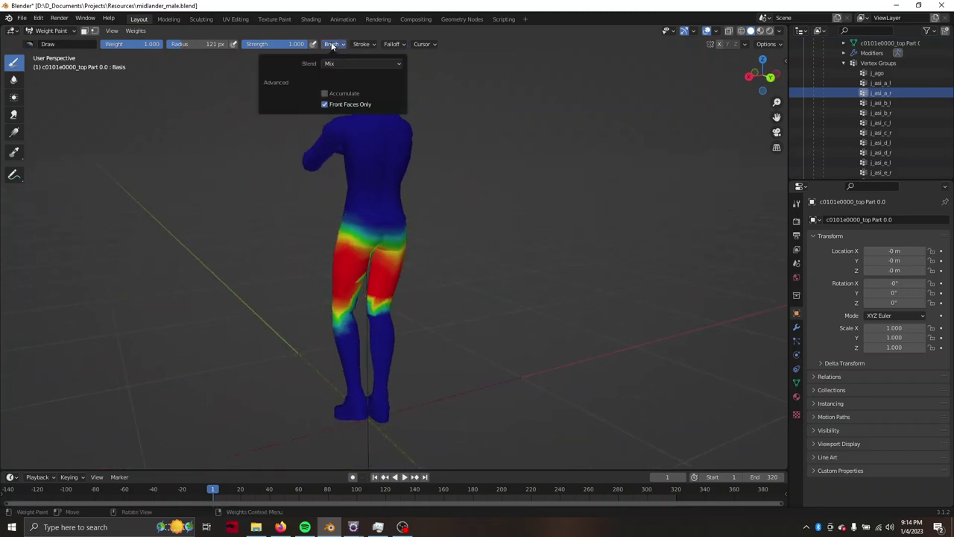
click(332, 104)
middle_drag(333, 112, 406, 296)
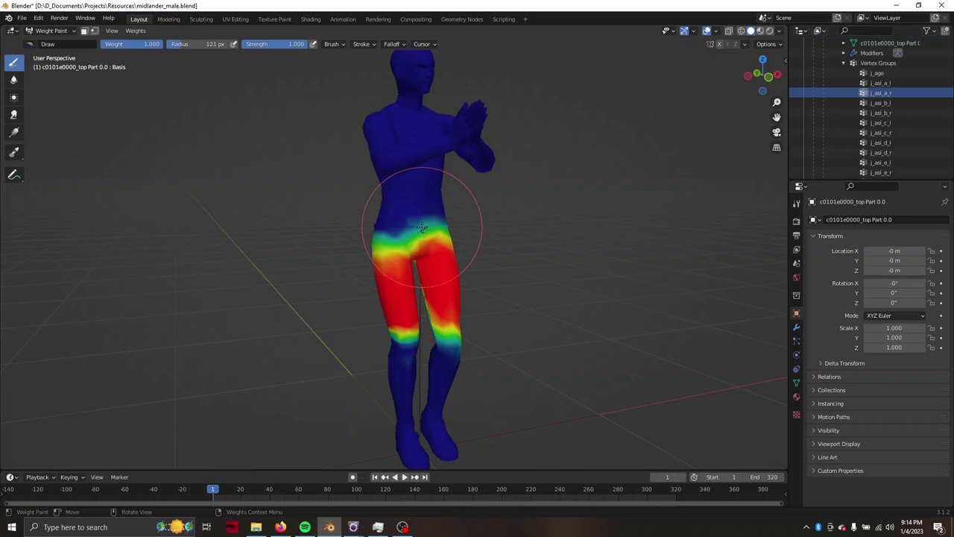
mouse_move(445, 250)
middle_down()
mouse_move(458, 246)
mouse_move(120, 59)
middle_up()
mouse_move(431, 234)
mouse_down()
mouse_move(331, 294)
mouse_move(395, 351)
mouse_up()
mouse_move(395, 351)
middle_down()
mouse_move(378, 309)
mouse_move(471, 302)
middle_up()
Play the animation to check the leg weights, then stop and return to frame 1.
key(space)
scroll(470, 302, down, 3)
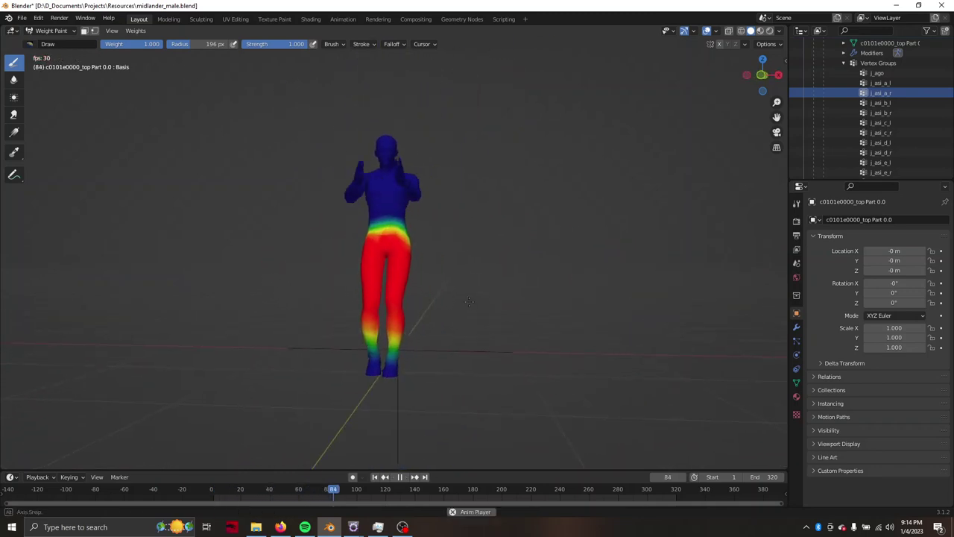
scroll(481, 301, up, 3)
middle_drag(481, 301, 511, 299)
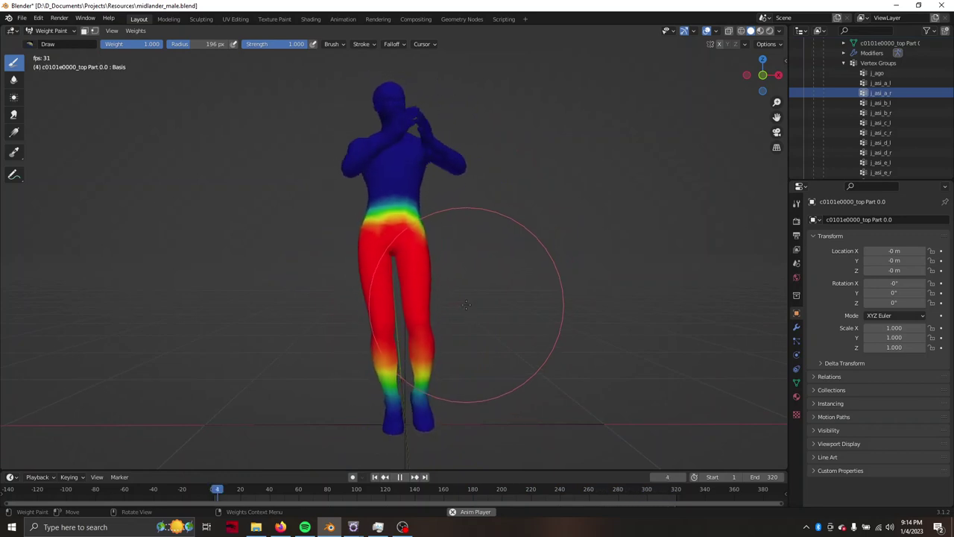
key(space)
key(shift+Left)
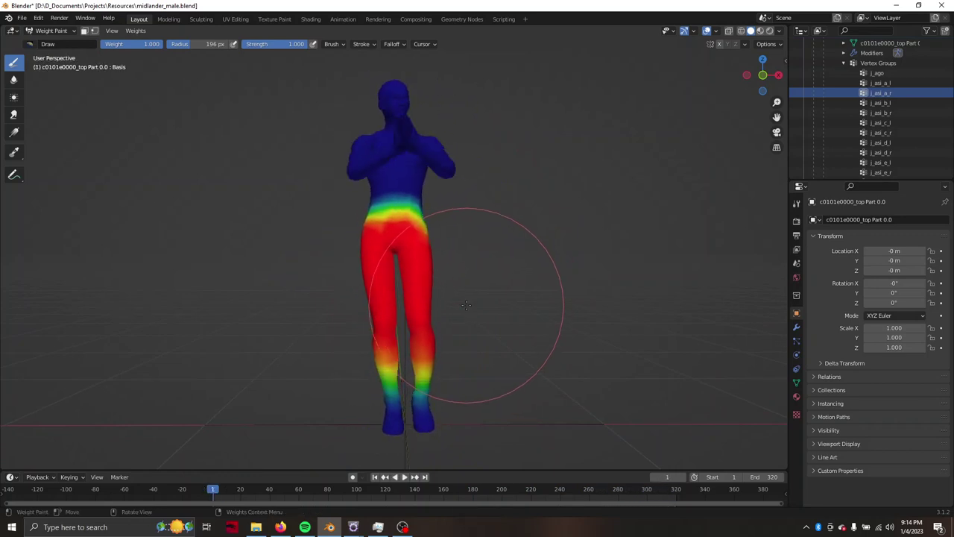
With face selection masking on, fill the whole mesh with weight 1 and play to test.
click(84, 32)
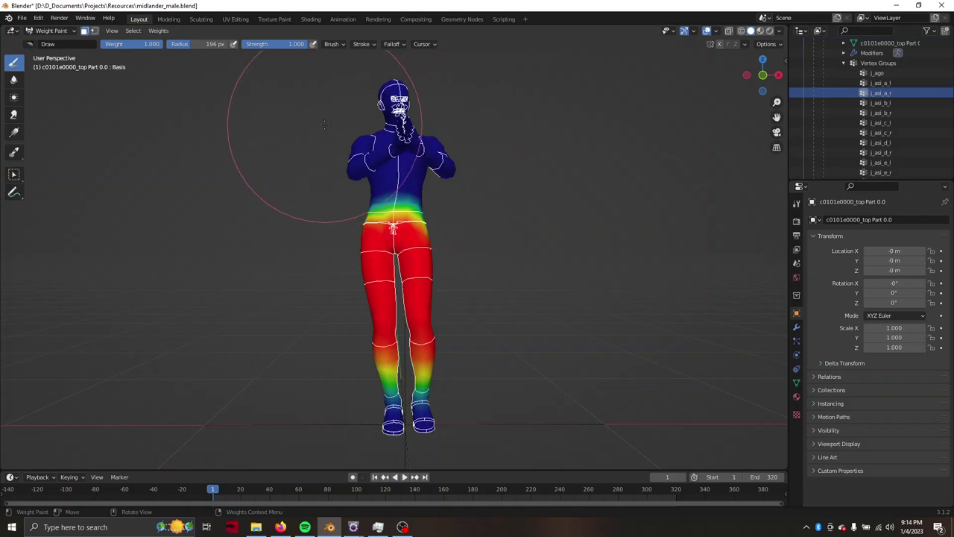
key(ctrl+x)
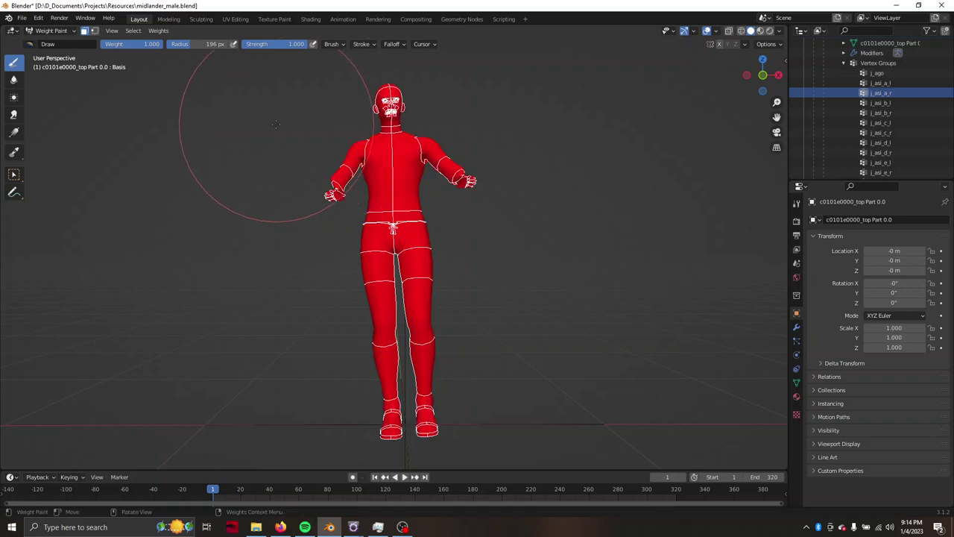
middle_drag(138, 75, 548, 220)
key(space)
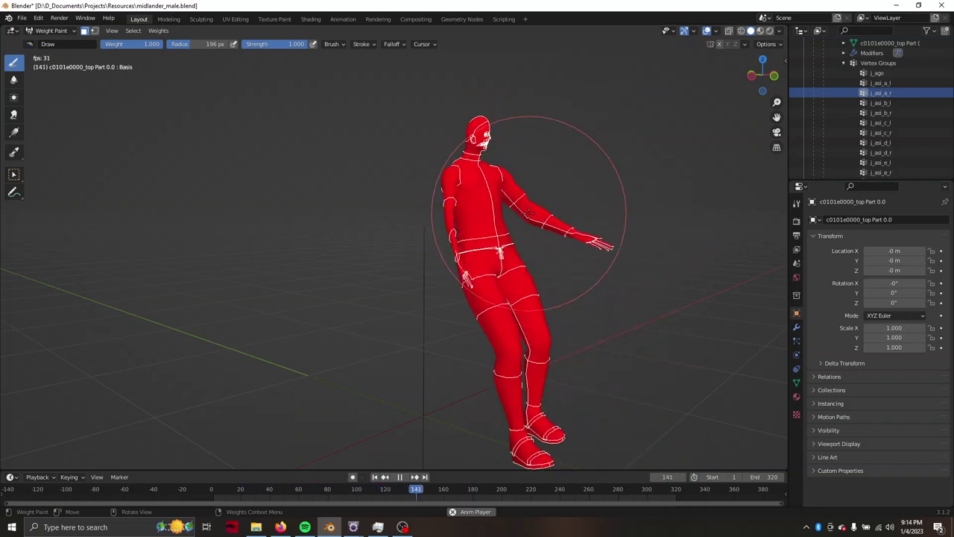
Undo the full-weight fill, stop playback at frame 1, and leave weight painting.
middle_drag(490, 239, 465, 236)
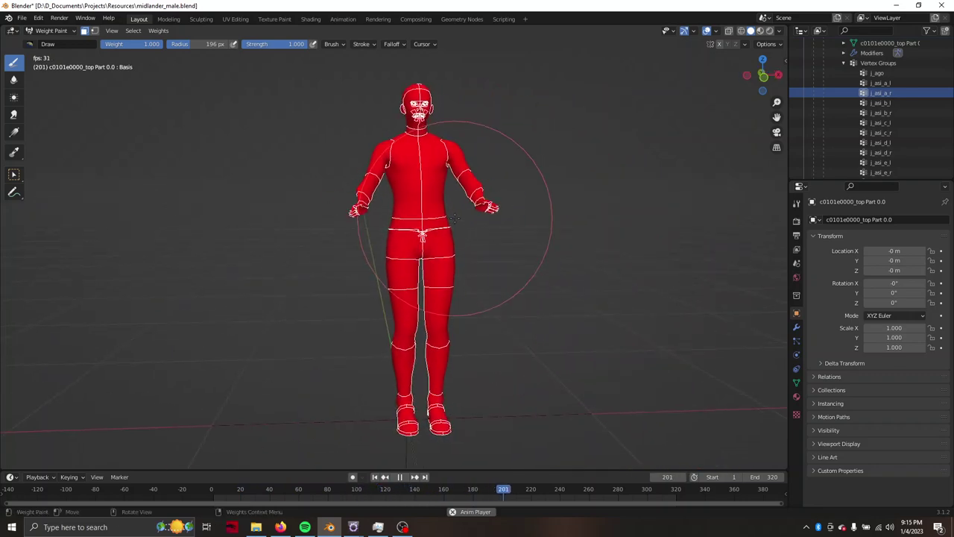
key(ctrl+z)
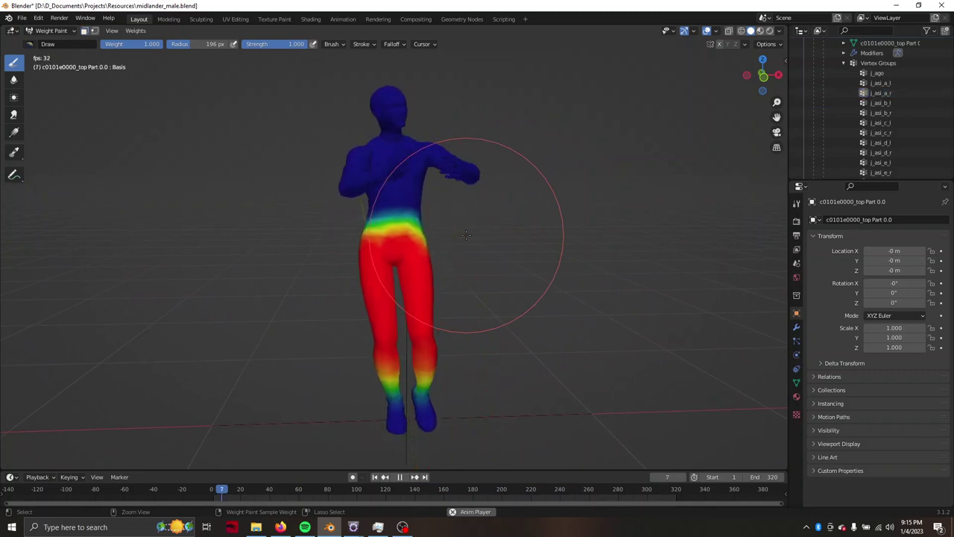
key(space)
key(shift+Left)
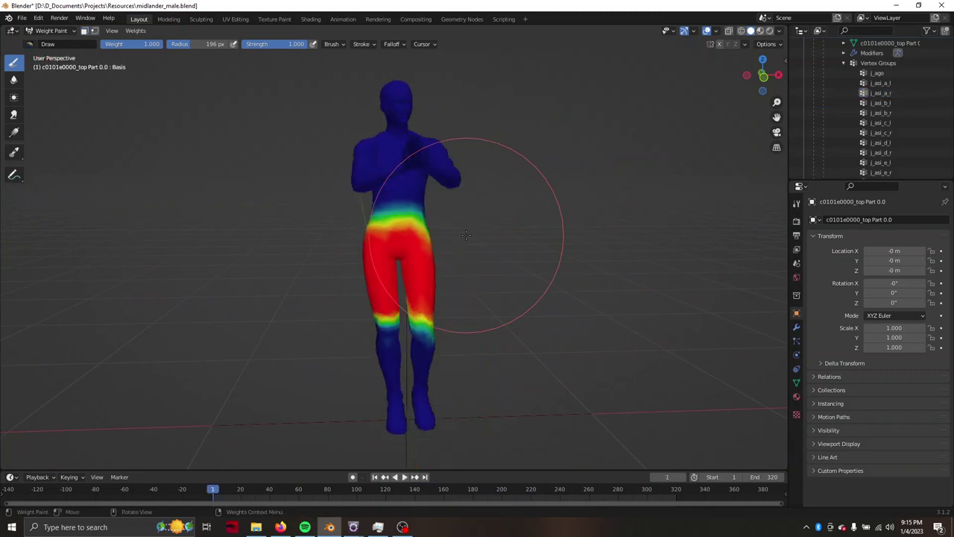
key(ctrl+z)
key(ctrl+z)
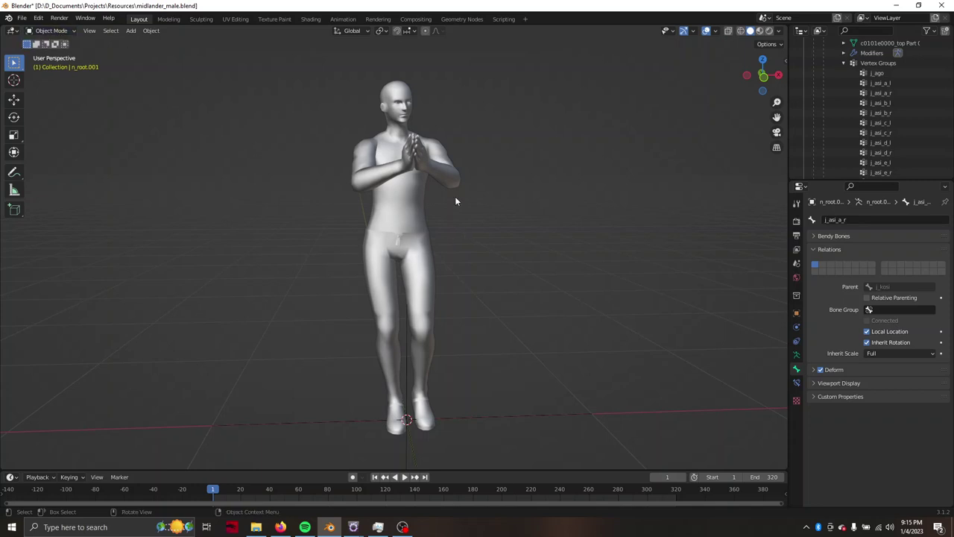
Select the body in Object Mode and start an FBX import.
click(413, 180)
middle_drag(412, 180, 446, 190)
click(50, 30)
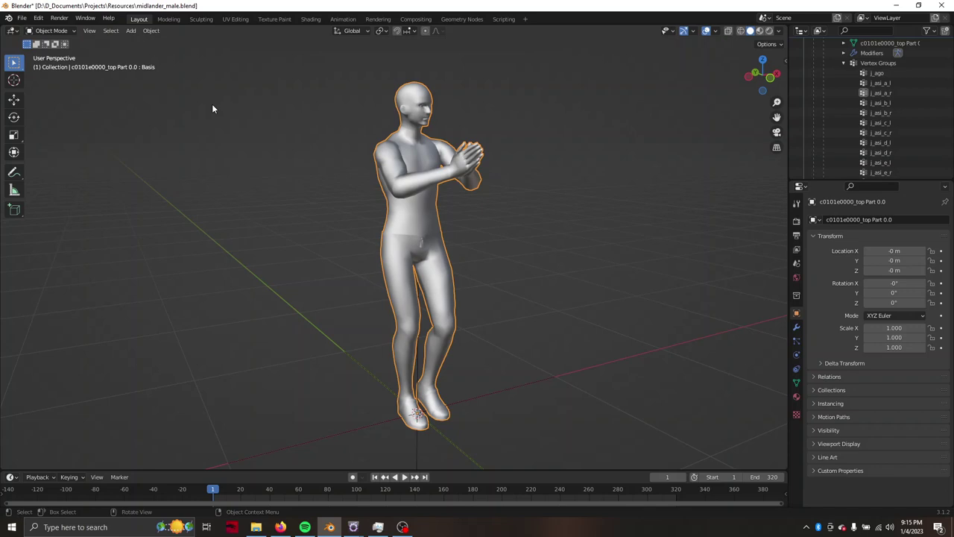
click(24, 20)
click(172, 213)
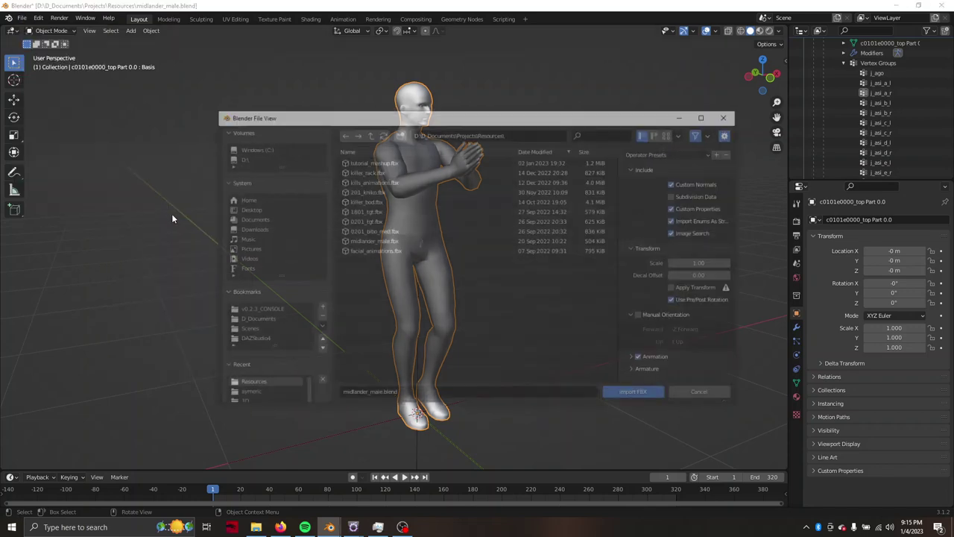
Browse the TexTools Body clothing folders, checking Omicron Gambison of Fending and Ao Dai.
scroll(275, 286, down, 2)
click(251, 363)
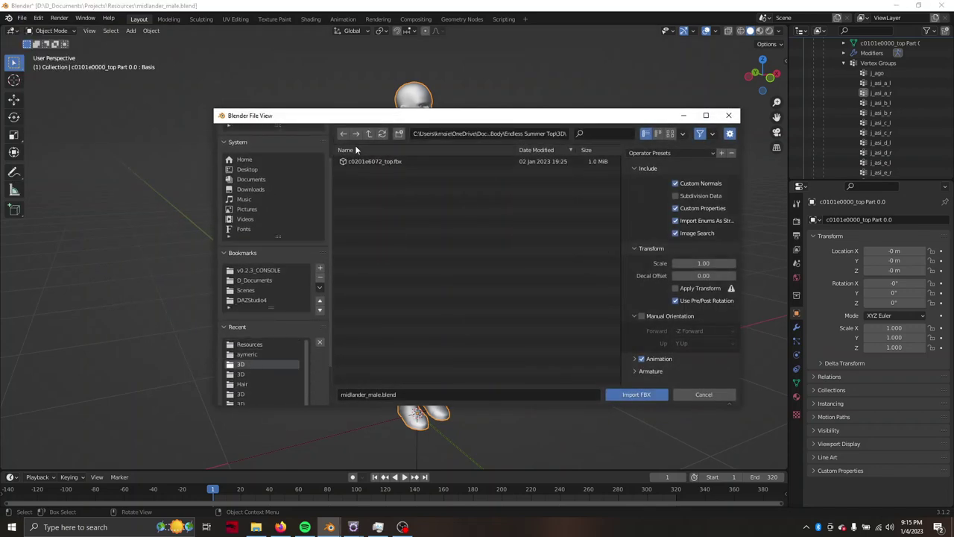
click(369, 134)
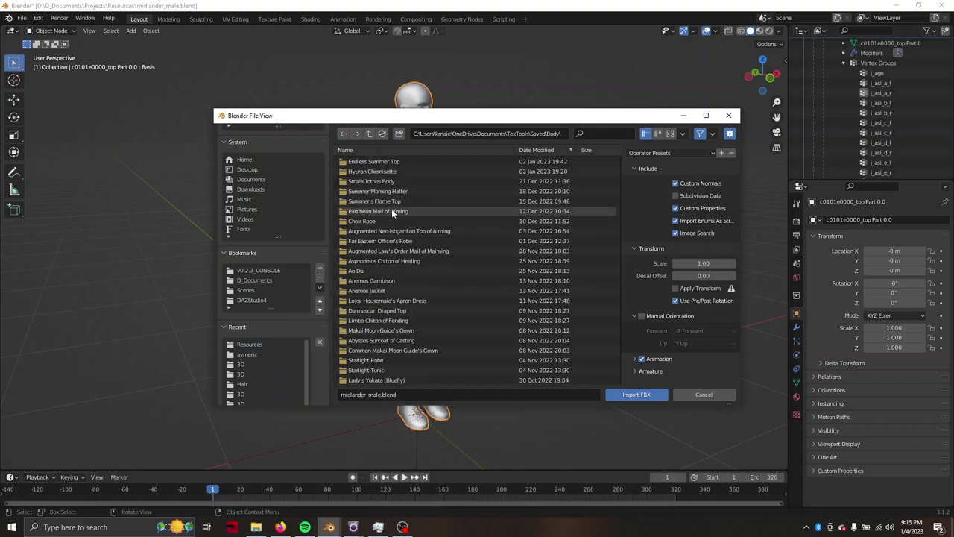
scroll(391, 211, down, 1)
scroll(392, 211, down, 1)
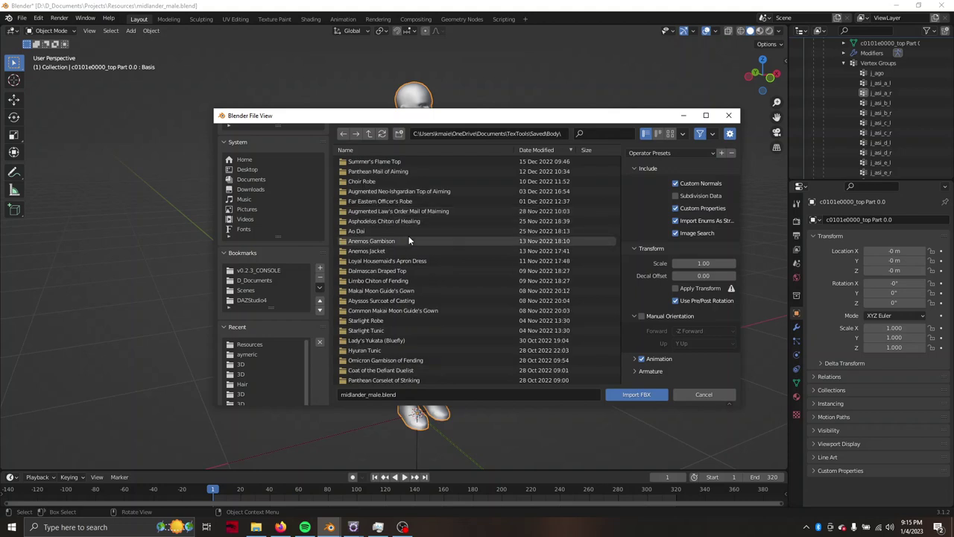
scroll(409, 241, down, 2)
scroll(408, 240, down, 3)
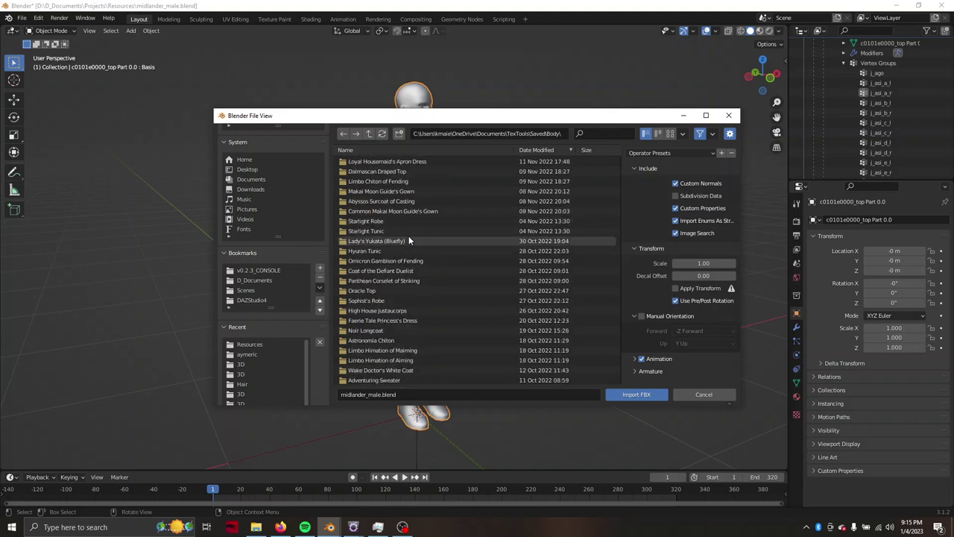
scroll(409, 236, up, 3)
double_click(407, 202)
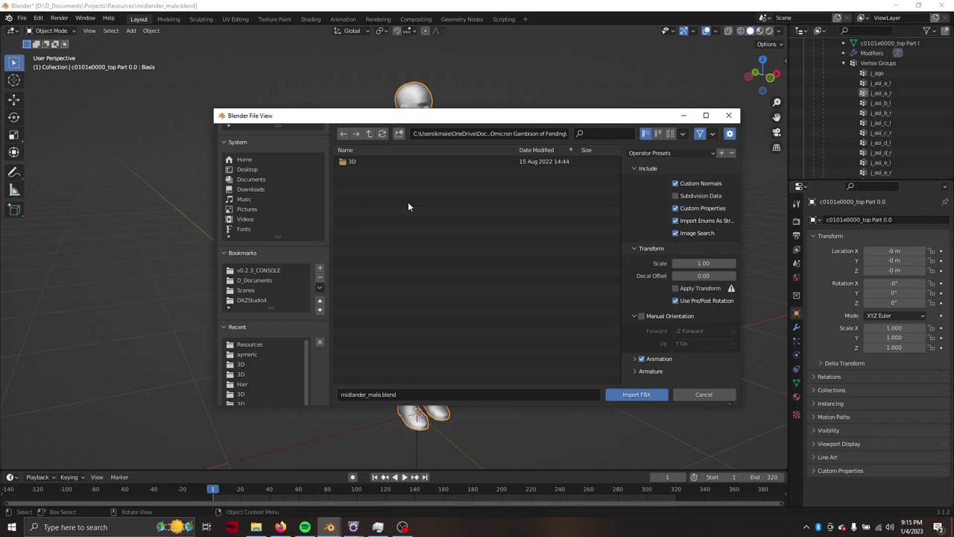
double_click(377, 161)
click(368, 135)
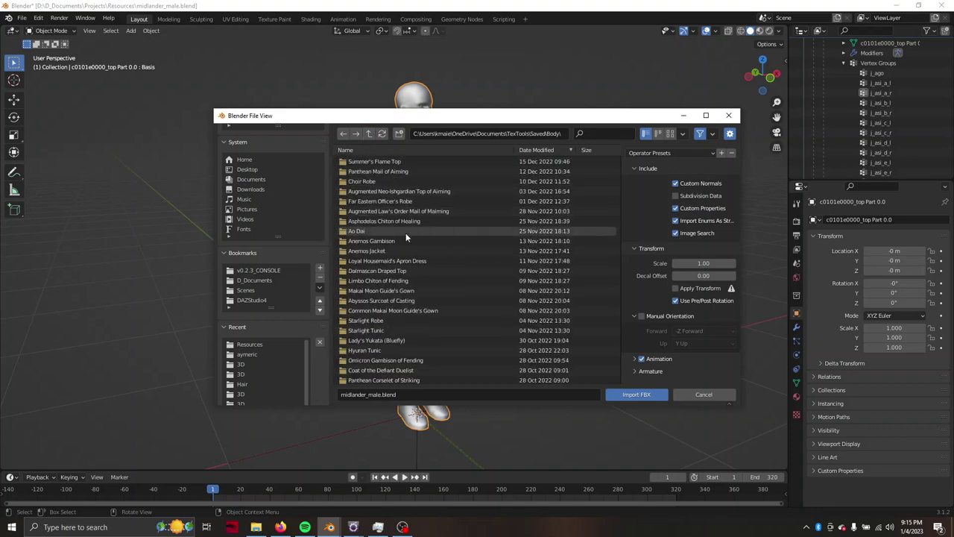
double_click(406, 233)
double_click(376, 160)
click(369, 135)
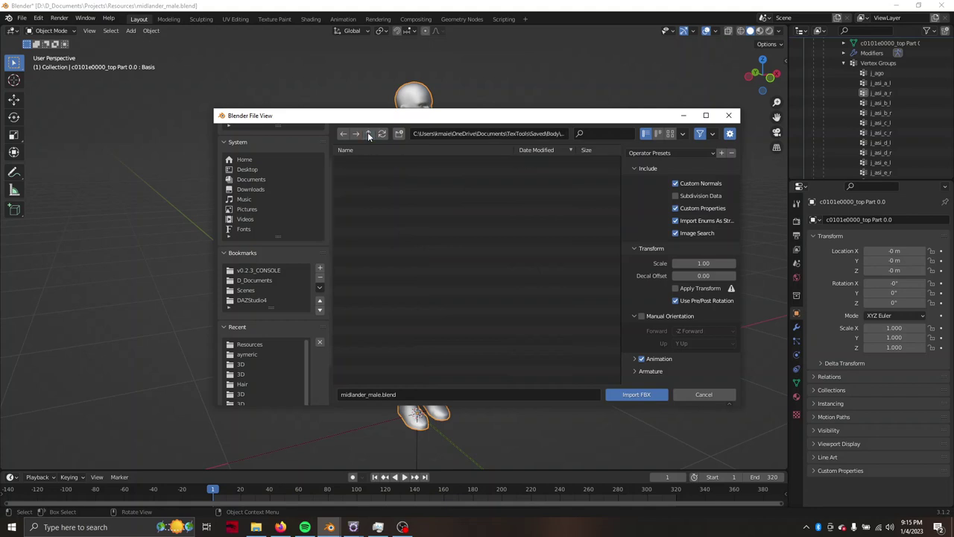
Search 'sy' and import the Hyuran Tunic top FBX from its 3D folder.
scroll(407, 222, down, 3)
scroll(407, 222, down, 3)
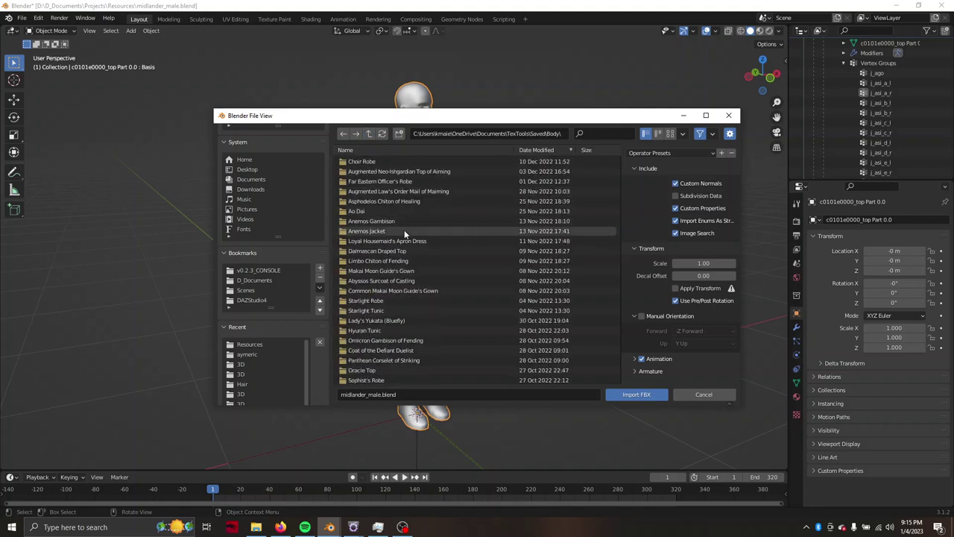
scroll(404, 230, down, 1)
scroll(404, 230, down, 1)
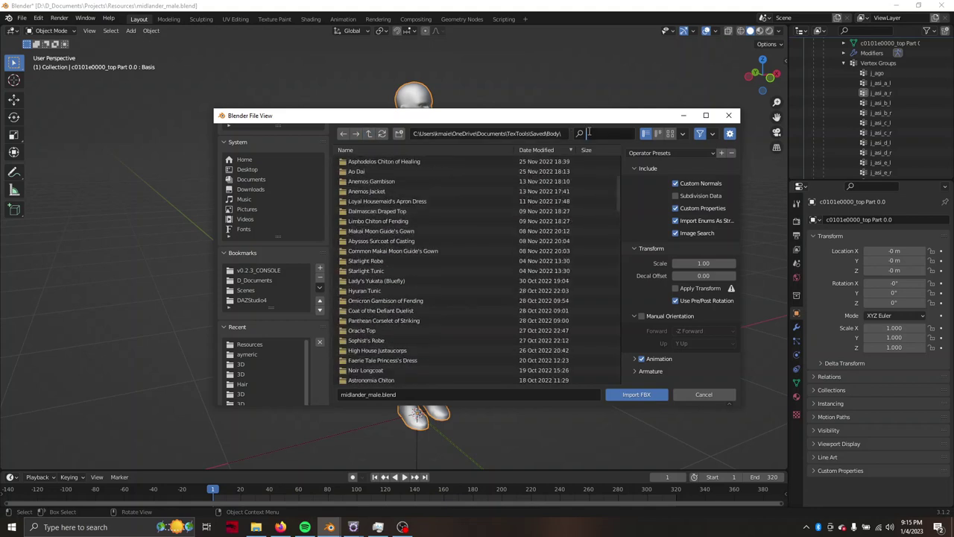
text(sy)
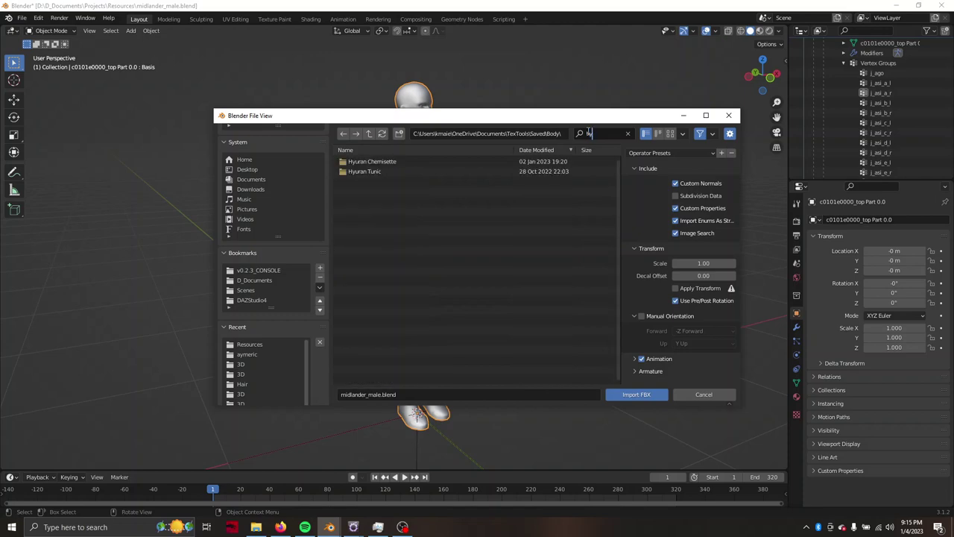
double_click(413, 170)
double_click(385, 162)
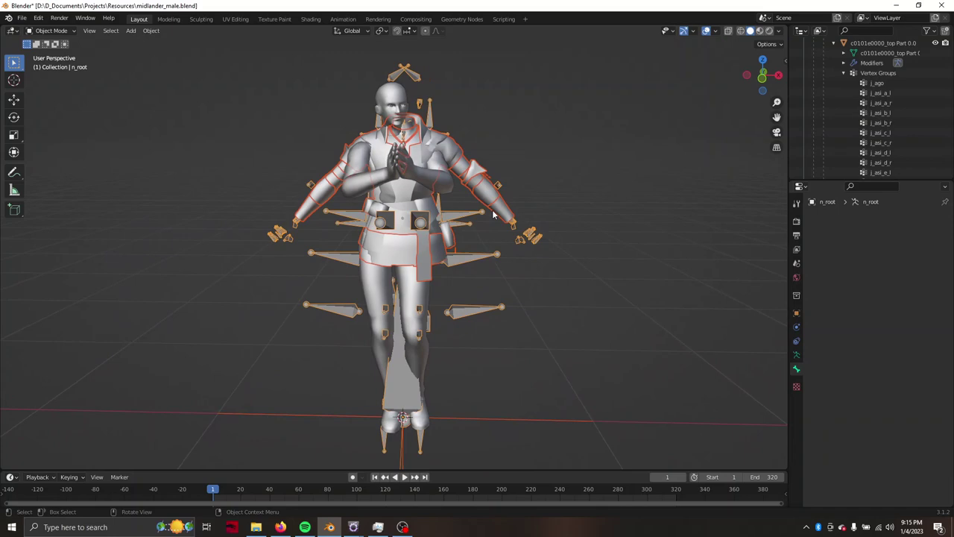
Hide the imported top mesh and its armature bones in the viewport.
scroll(492, 214, up, 3)
scroll(477, 201, down, 3)
middle_drag(477, 201, 452, 179)
click(437, 184)
key(h)
click(474, 212)
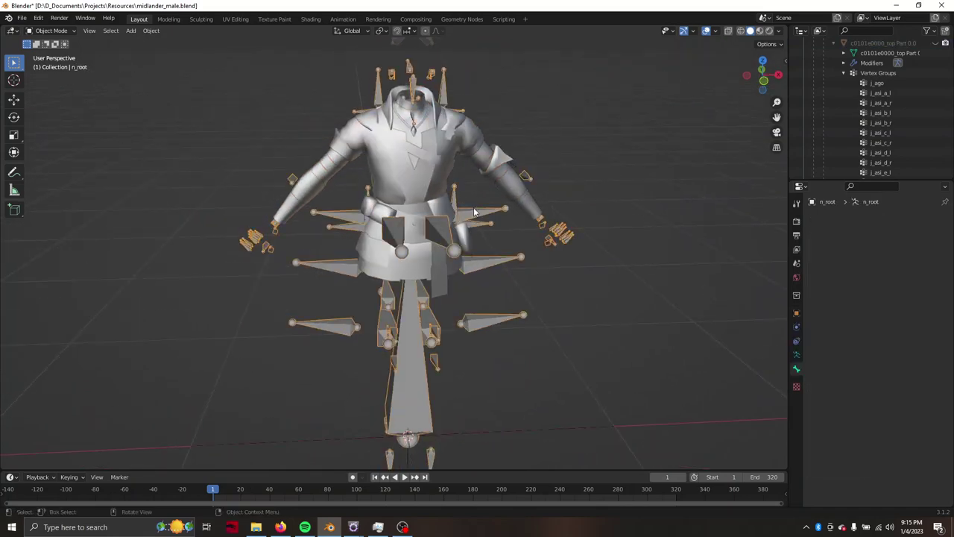
key(h)
mouse_move(471, 212)
middle_down()
mouse_move(429, 172)
mouse_move(478, 159)
middle_up()
Select the c0101e0084_top tunic parts and join them into one mesh with Ctrl+J.
click(425, 161)
scroll(837, 107, up, 5)
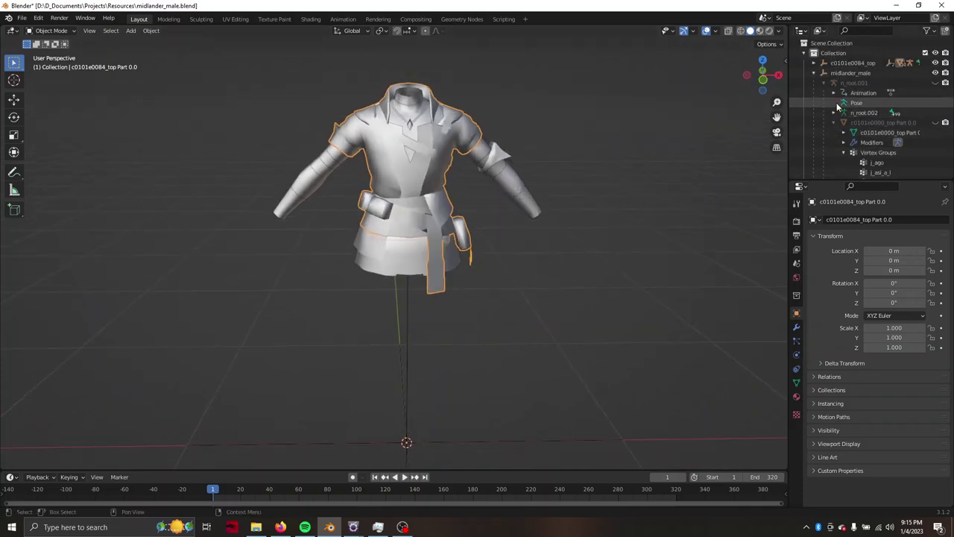
click(829, 84)
ctrl+click(850, 73)
scroll(457, 383, down, 2)
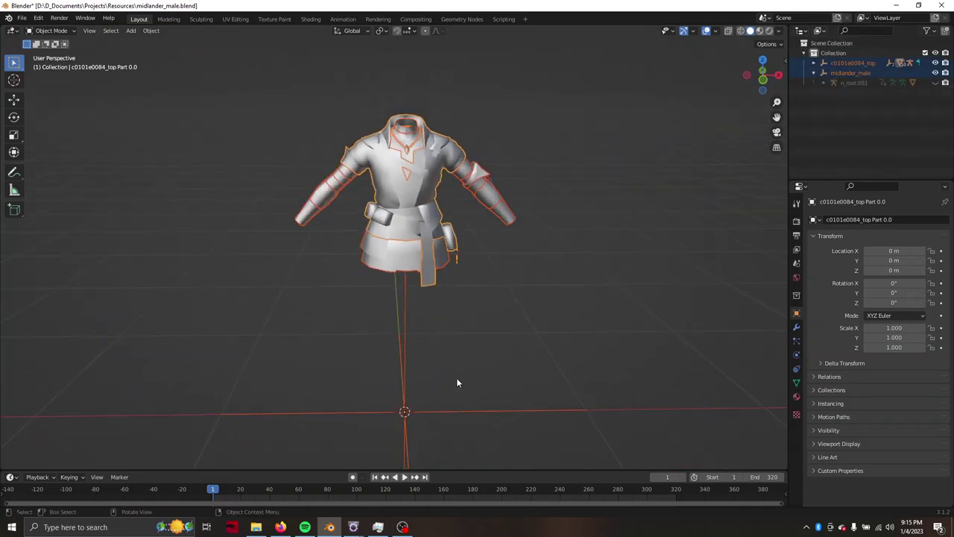
ctrl+click(483, 424)
click(454, 281)
click(401, 174)
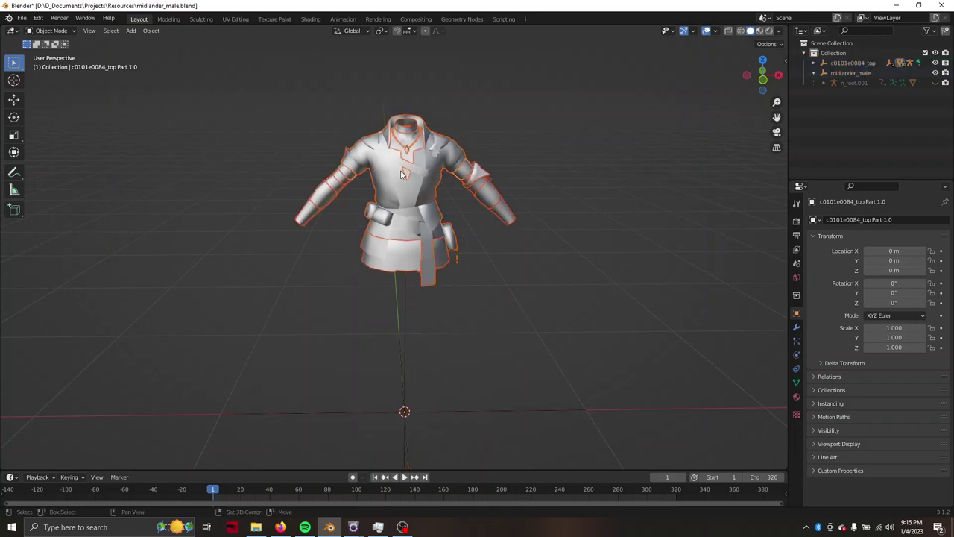
key(ctrl+j)
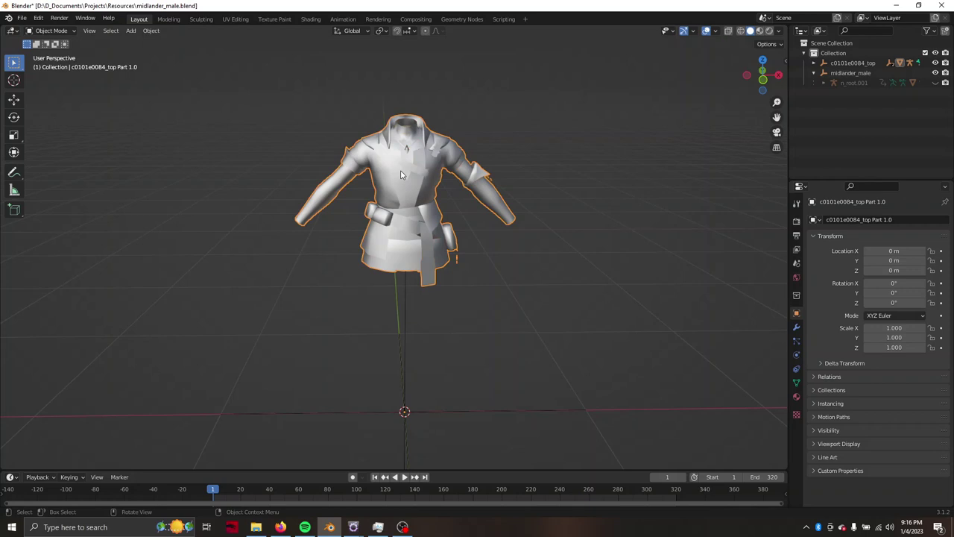
Set the tunic's Armature modifier Object to the body's n_root.001 rig.
click(814, 63)
click(824, 93)
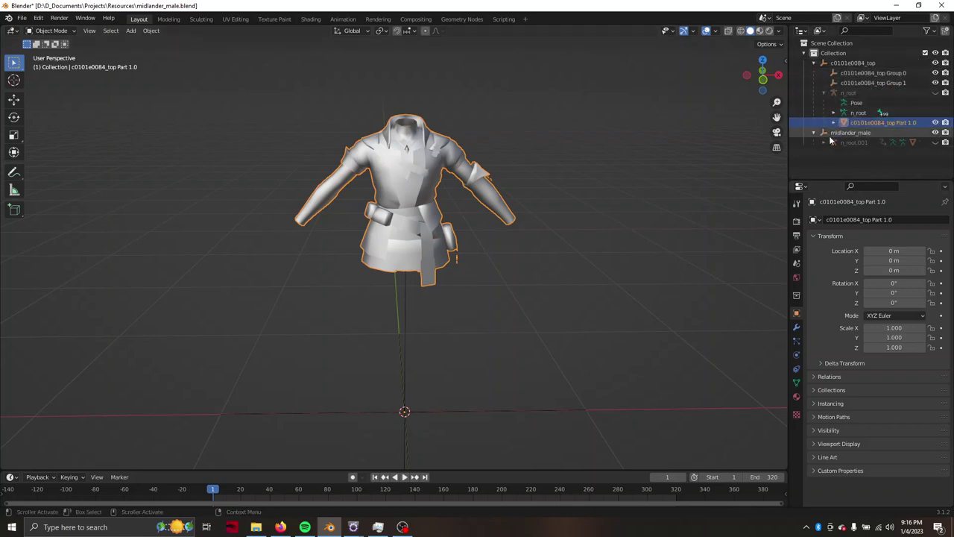
click(796, 326)
click(901, 251)
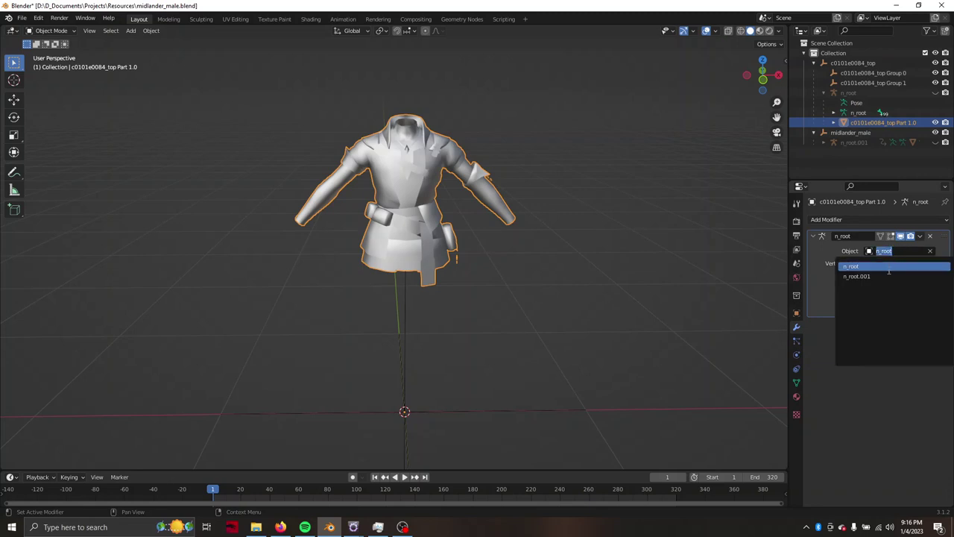
click(889, 277)
middle_drag(575, 225, 512, 218)
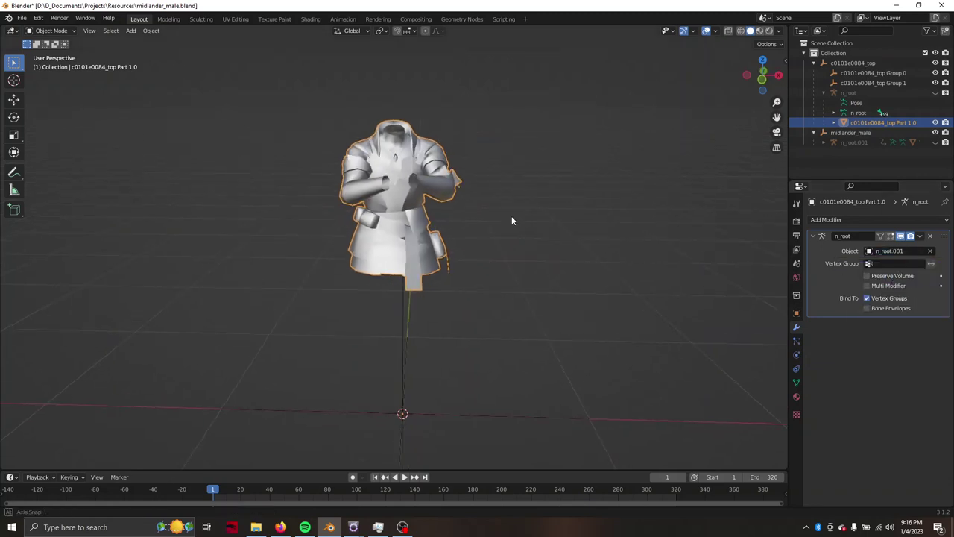
Unhide and select the n_root.001 armature, then play the animation to check the tunic follows.
click(937, 142)
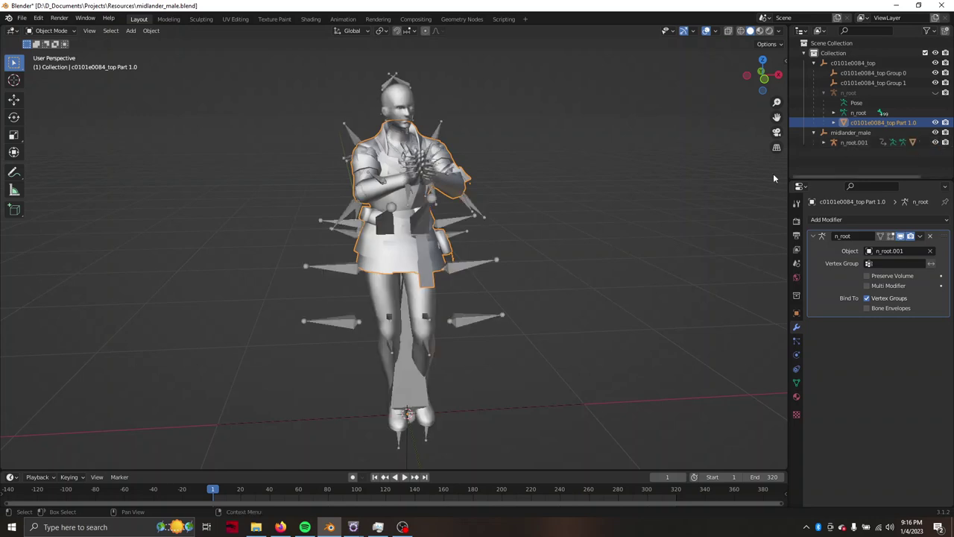
click(487, 261)
click(514, 269)
mouse_move(515, 268)
middle_down()
mouse_move(475, 249)
mouse_move(494, 256)
middle_up()
key(space)
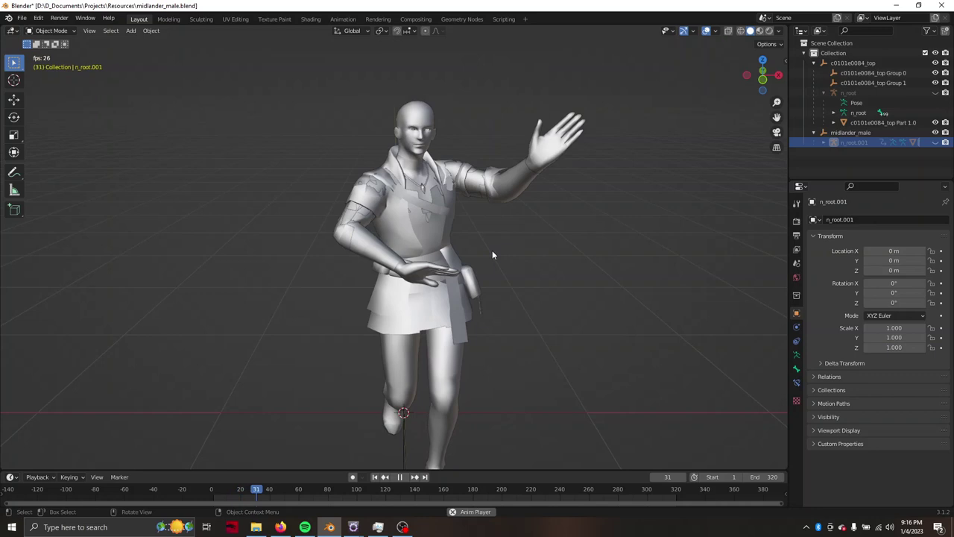
Set the clothing top's material blend mode to Alpha Hashed.
key(z)
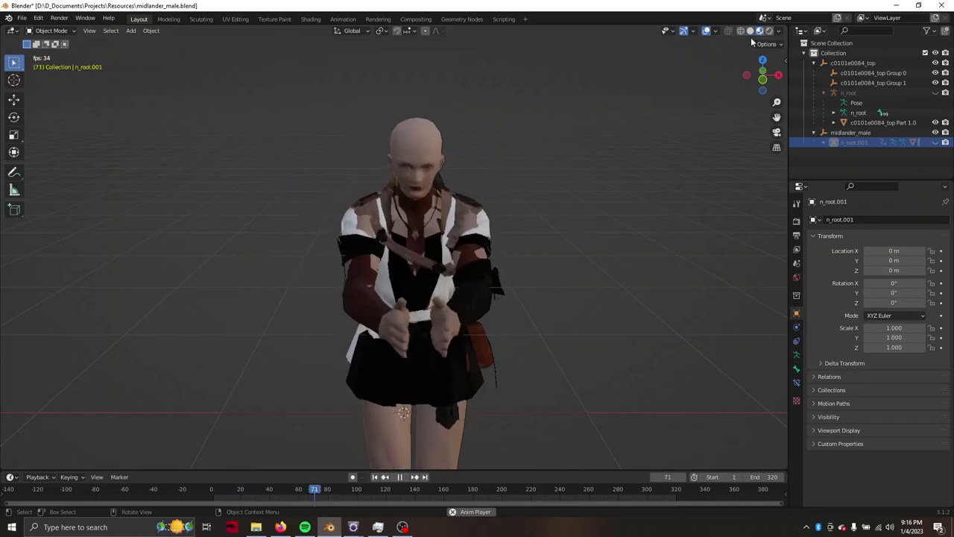
key(space)
click(477, 269)
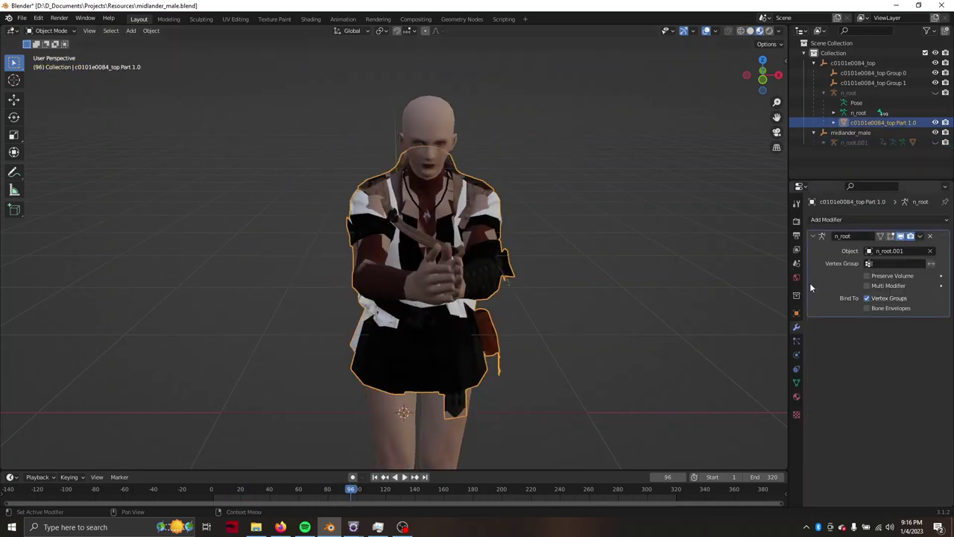
click(796, 396)
scroll(855, 362, down, 5)
scroll(857, 361, down, 5)
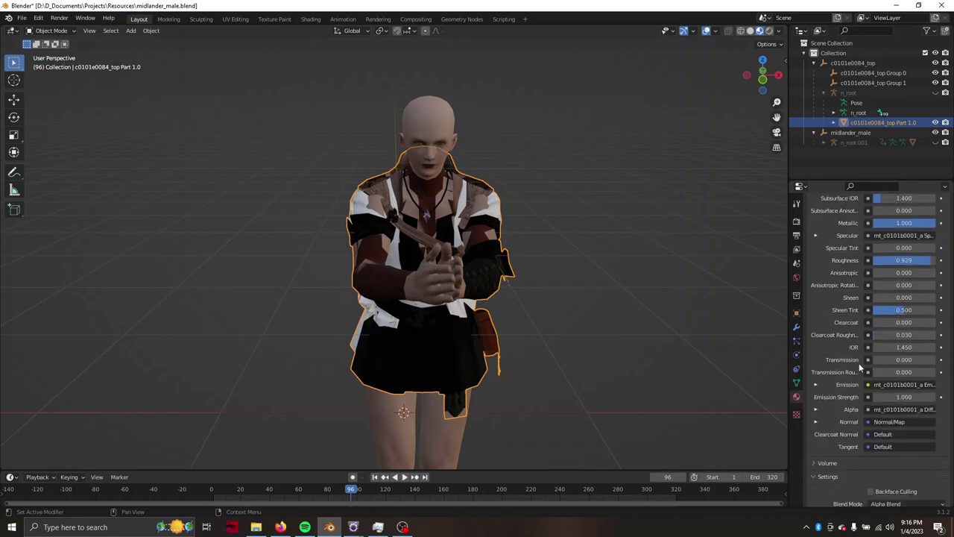
scroll(859, 363, down, 5)
scroll(859, 362, down, 1)
click(899, 424)
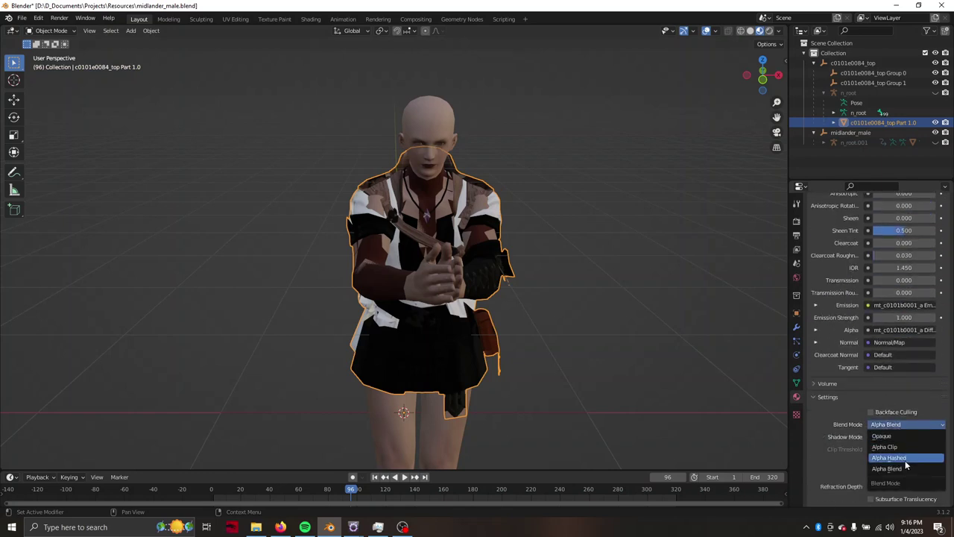
click(905, 458)
Replay the animation from frame 1 in solid shading, stopping at frame 60.
middle_drag(610, 317, 603, 316)
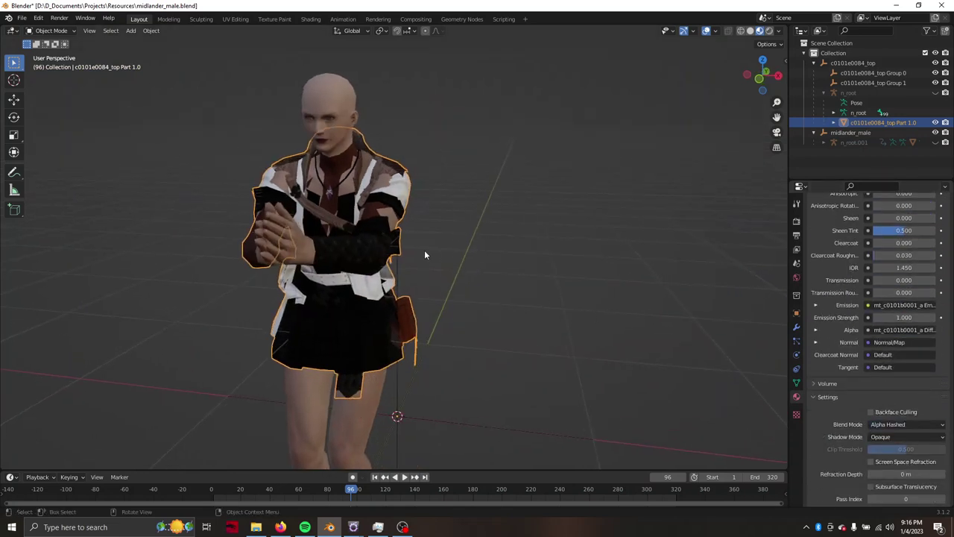
scroll(425, 254, up, 3)
mouse_move(424, 254)
middle_down()
mouse_move(381, 150)
mouse_move(438, 160)
middle_up()
click(381, 151)
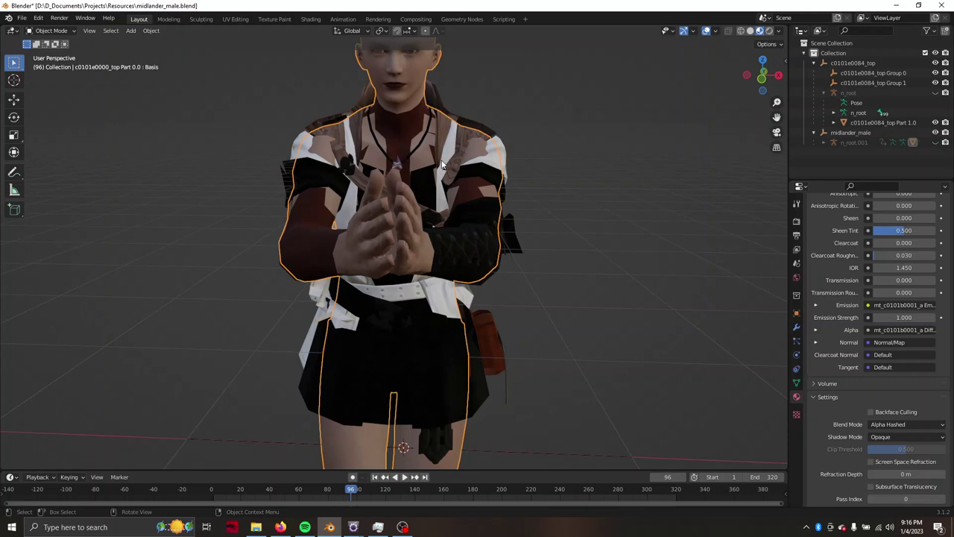
key(shift+Left)
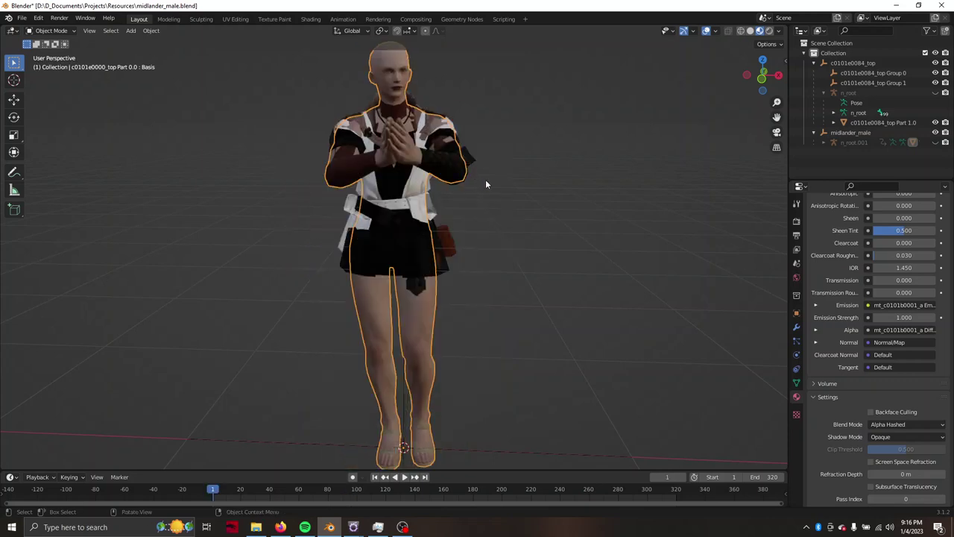
click(750, 30)
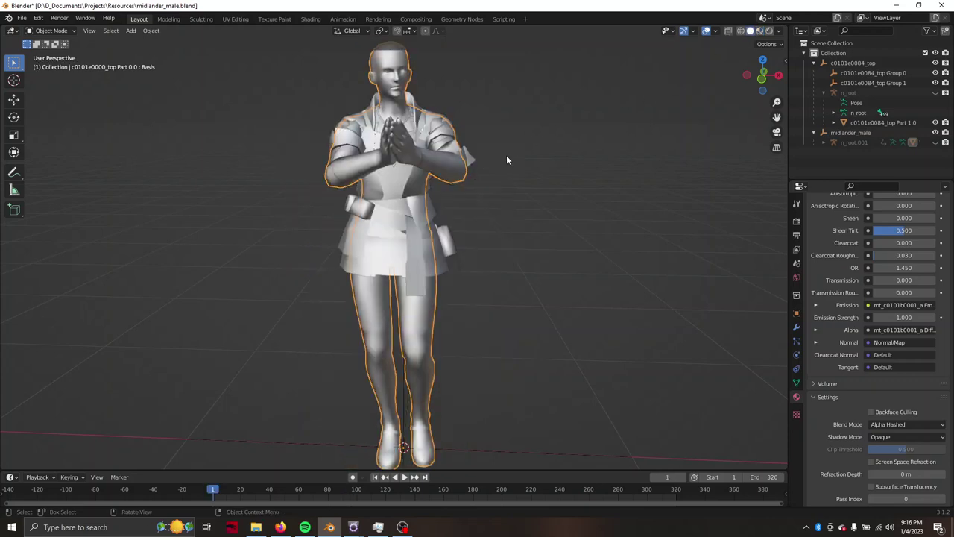
key(Tab)
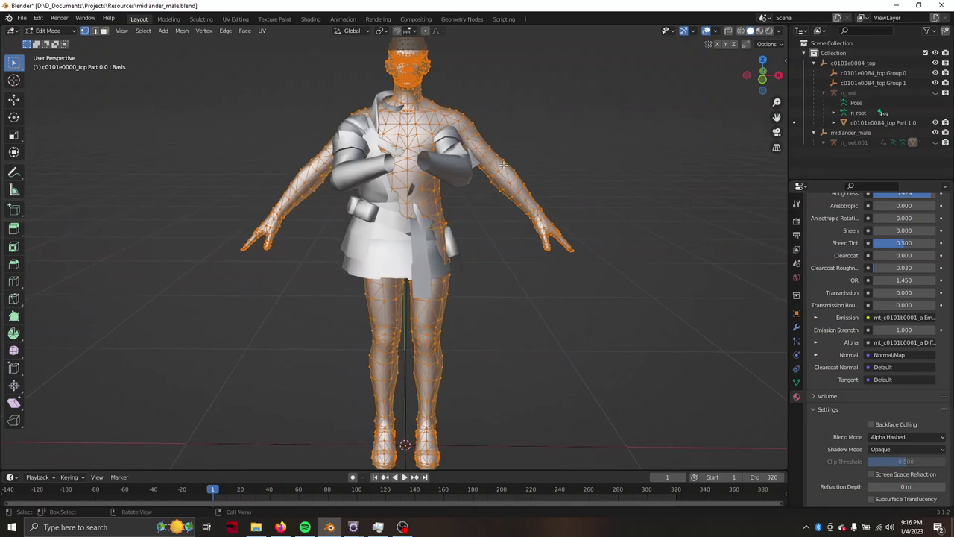
key(Tab)
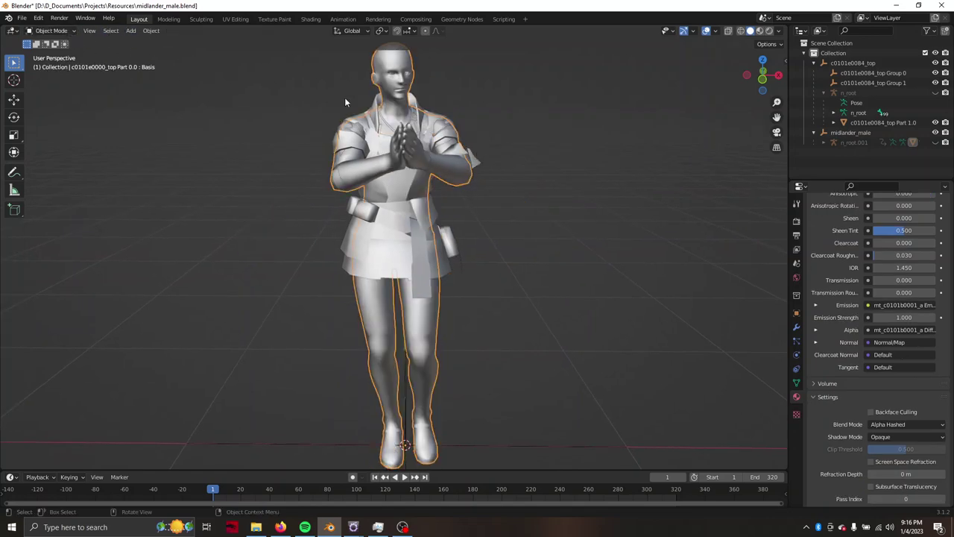
click(543, 149)
key(space)
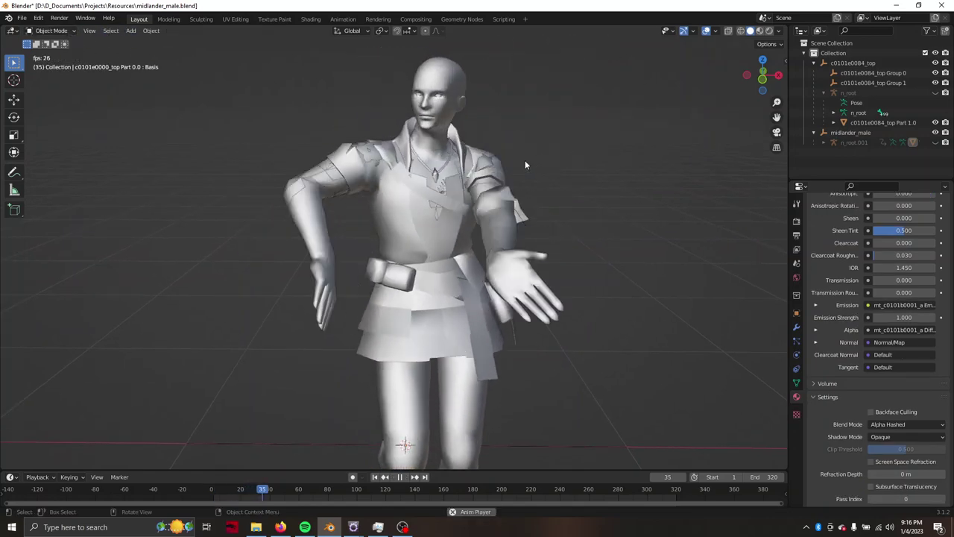
key(space)
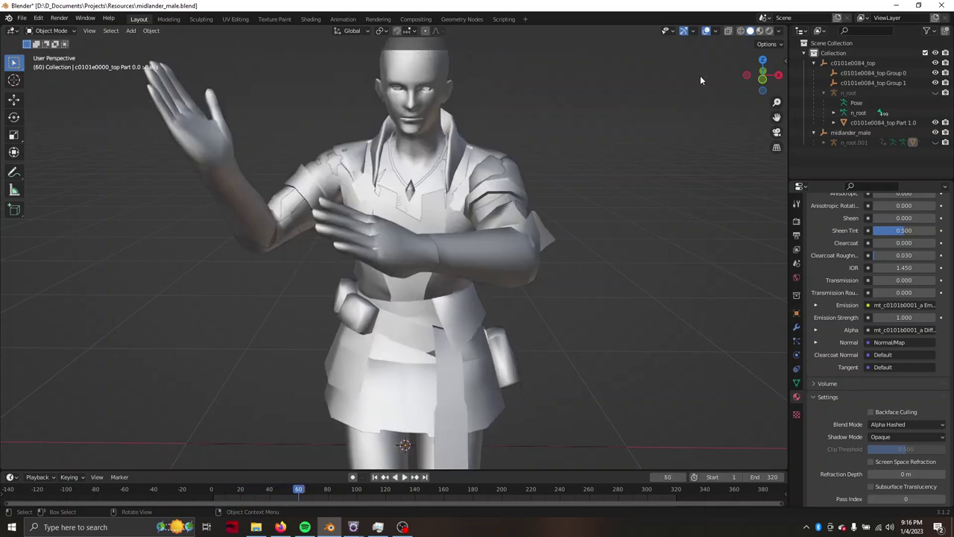
Show textured materials, select the clothing top, and hide the body.
click(759, 32)
click(496, 208)
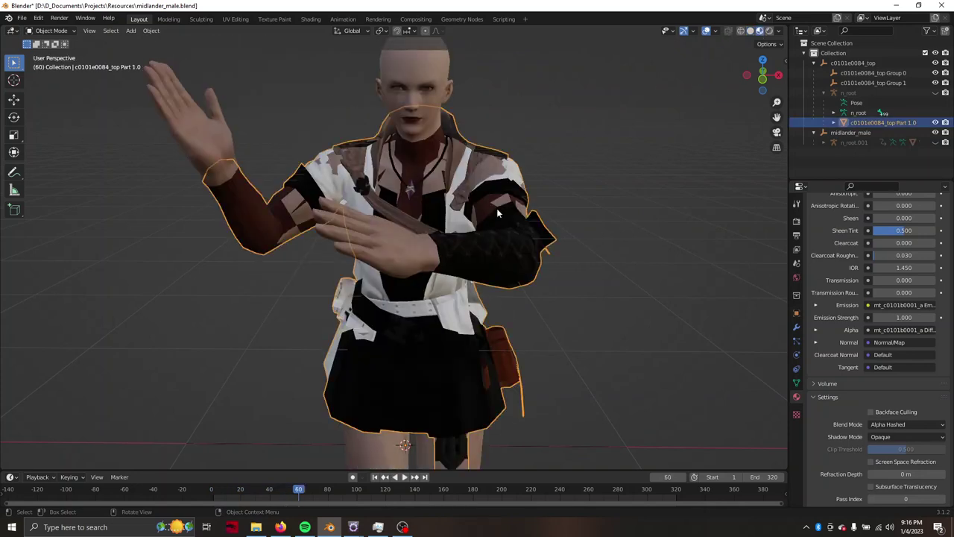
click(936, 132)
In Edit Mode, delete the top's linked right sleeve faces.
key(Tab)
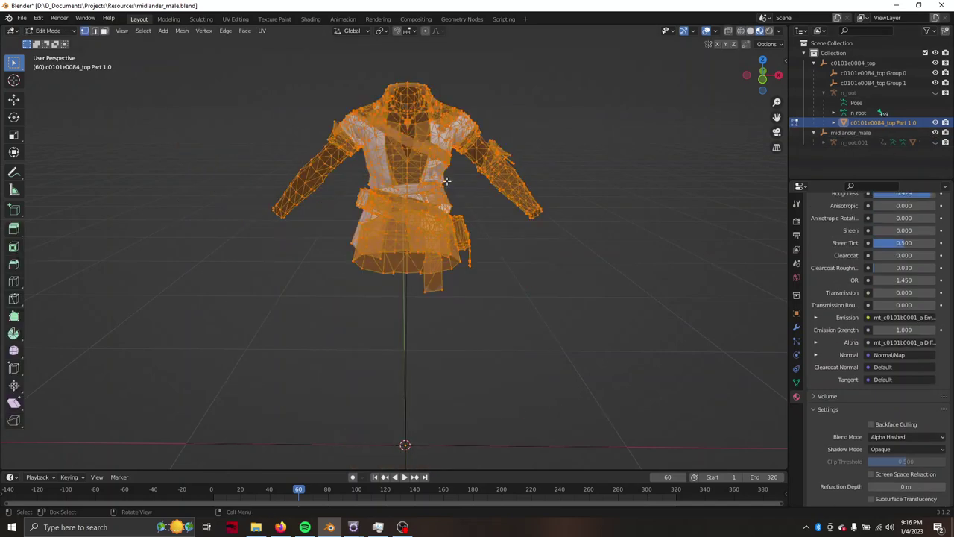
mouse_move(463, 187)
middle_down()
mouse_move(298, 134)
mouse_move(246, 172)
middle_up()
scroll(246, 82, up, 5)
scroll(246, 171, down, 2)
drag(167, 136, 271, 217)
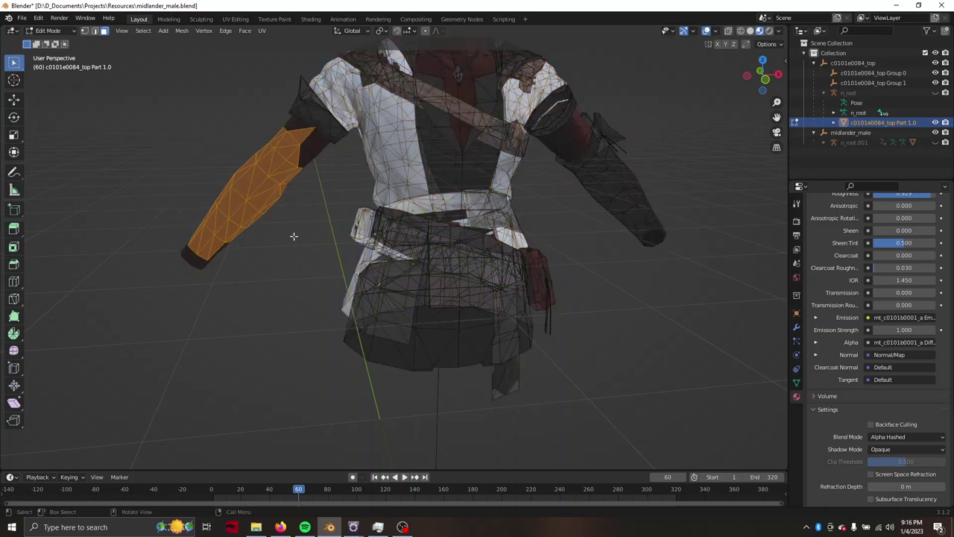
middle_drag(309, 213, 513, 219)
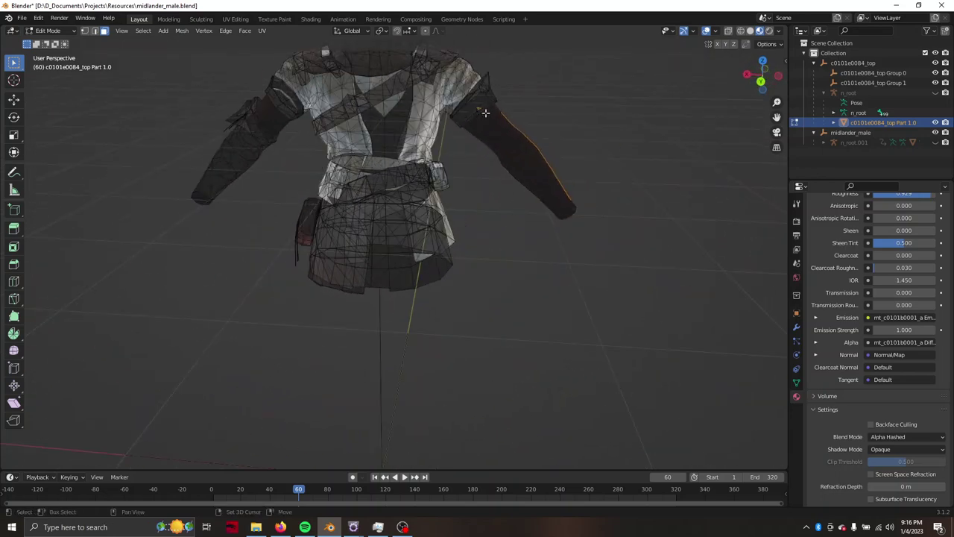
drag(497, 126, 605, 219)
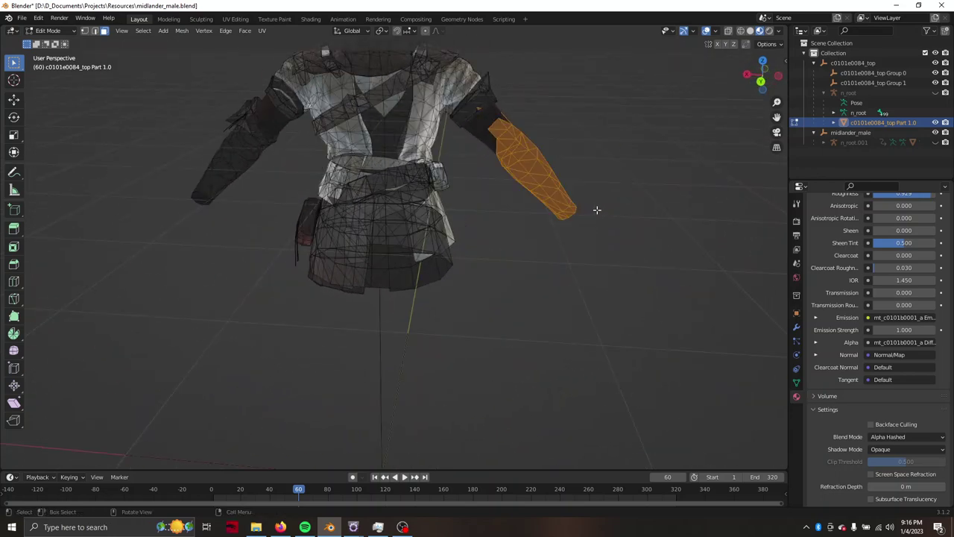
key(ctrl+l)
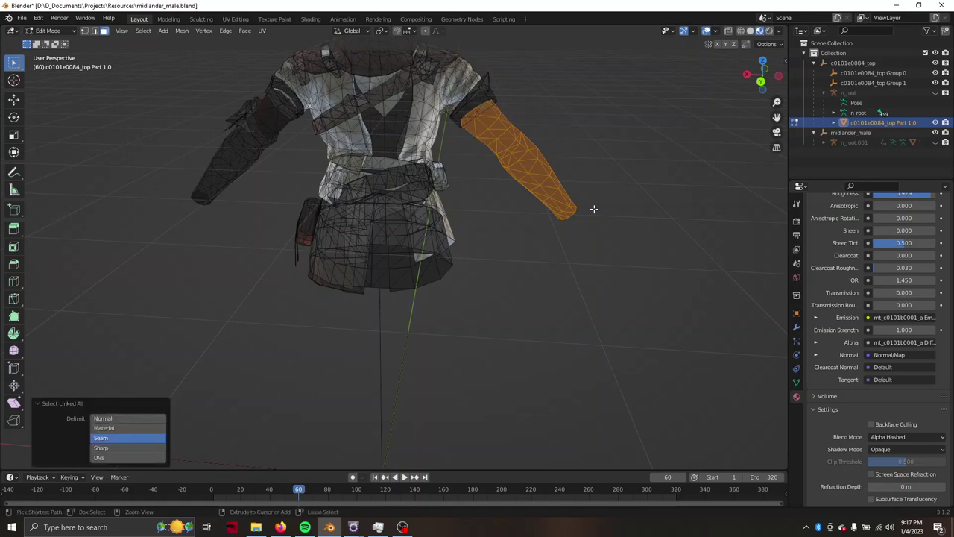
key(x)
click(593, 208)
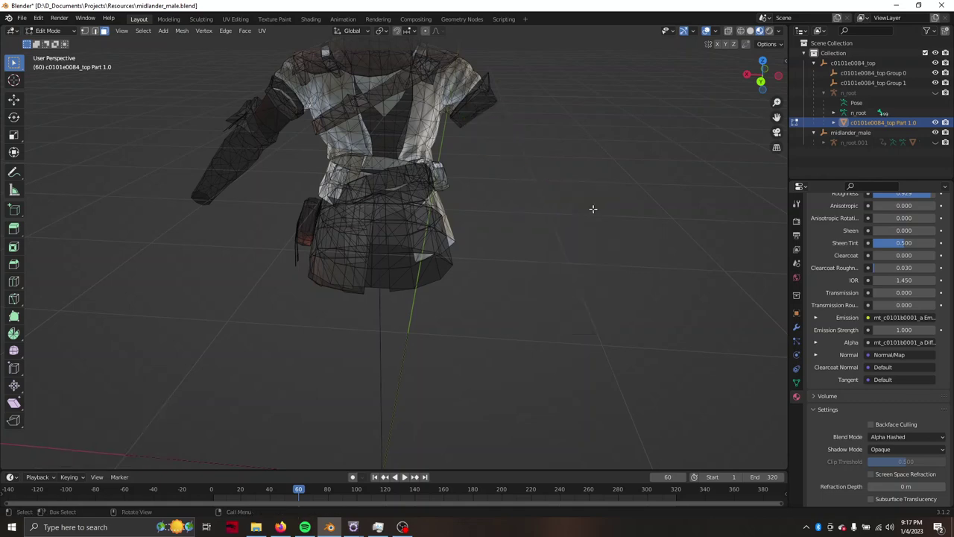
Delete the linked shoulder patch and right arm patch faces.
mouse_move(485, 166)
middle_down()
mouse_move(520, 162)
mouse_move(262, 169)
mouse_move(562, 142)
middle_up()
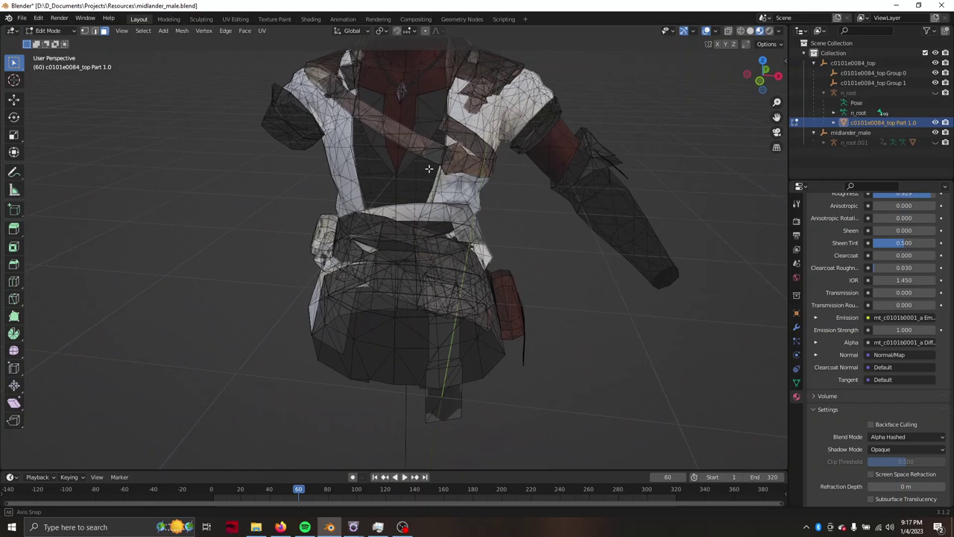
key(ctrl+l)
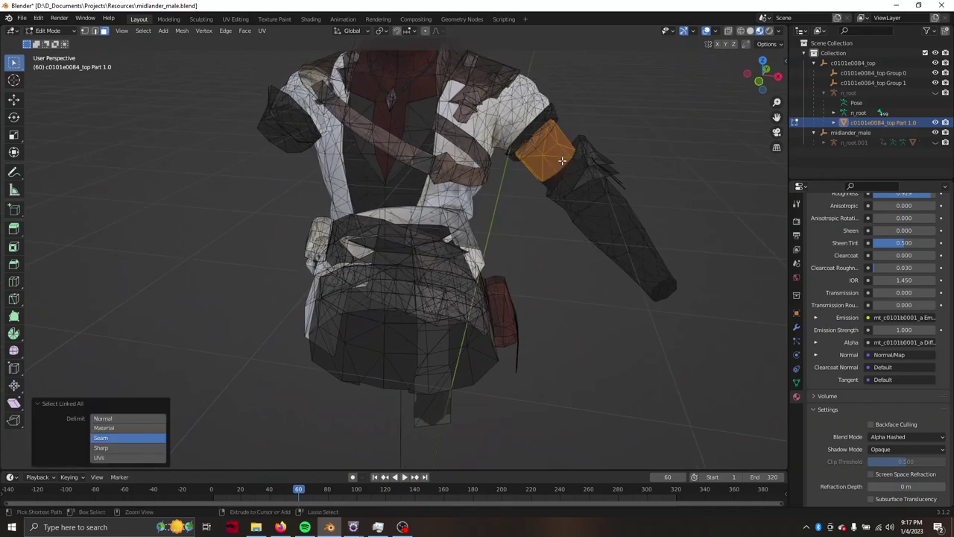
key(x)
click(562, 160)
middle_drag(544, 153, 552, 173)
scroll(543, 172, up, 2)
scroll(544, 176, up, 2)
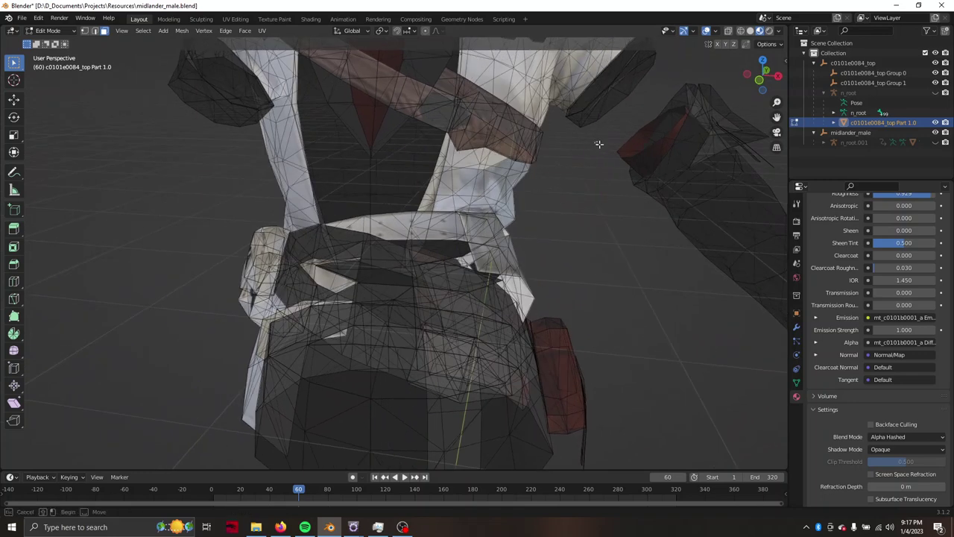
click(628, 164)
key(ctrl+l)
key(x)
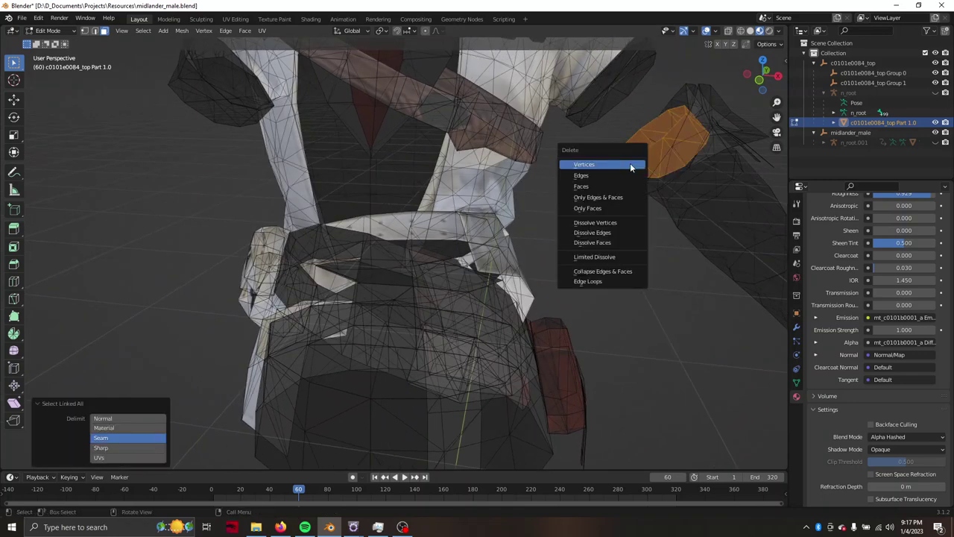
click(630, 162)
Delete the whole linked chest piece below the collar.
mouse_move(630, 163)
middle_down()
mouse_move(620, 224)
mouse_move(687, 246)
middle_up()
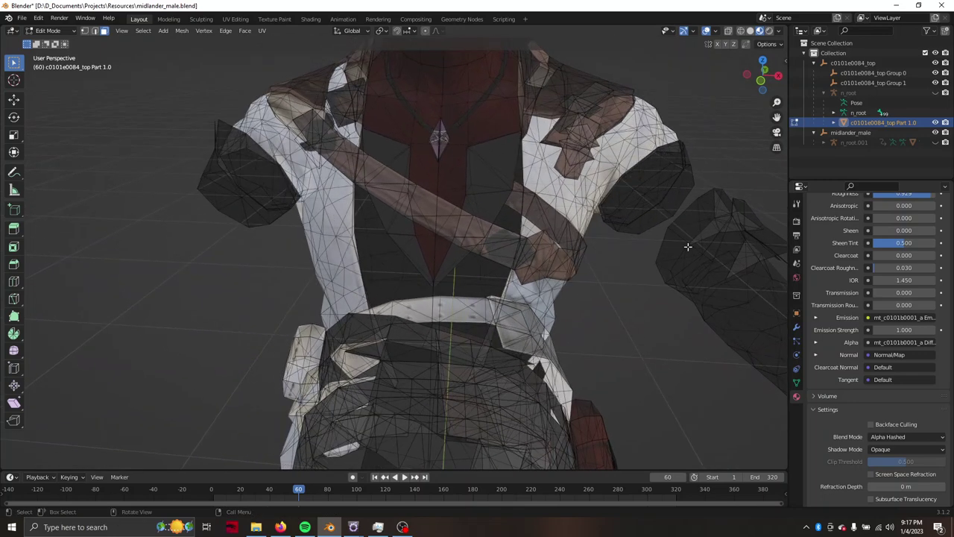
click(750, 31)
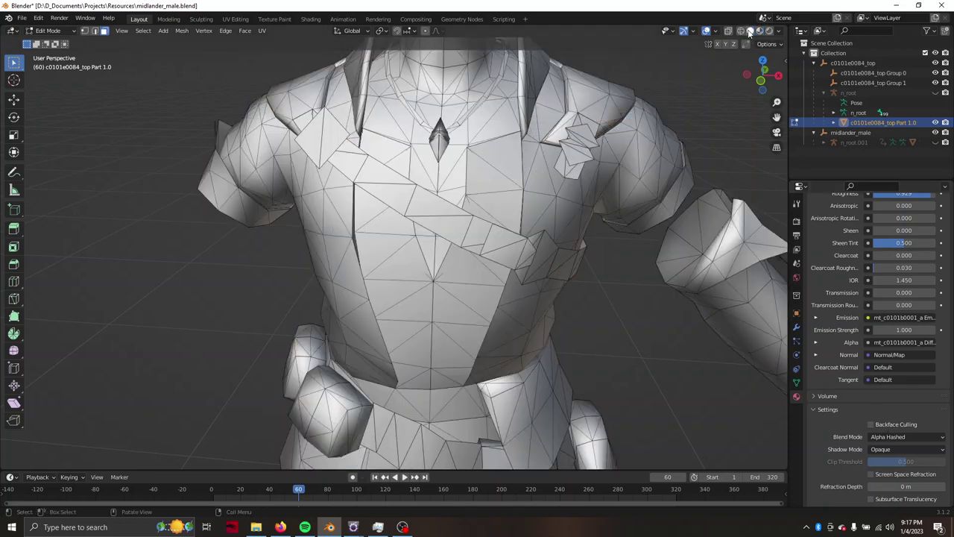
middle_drag(749, 37, 720, 44)
click(760, 30)
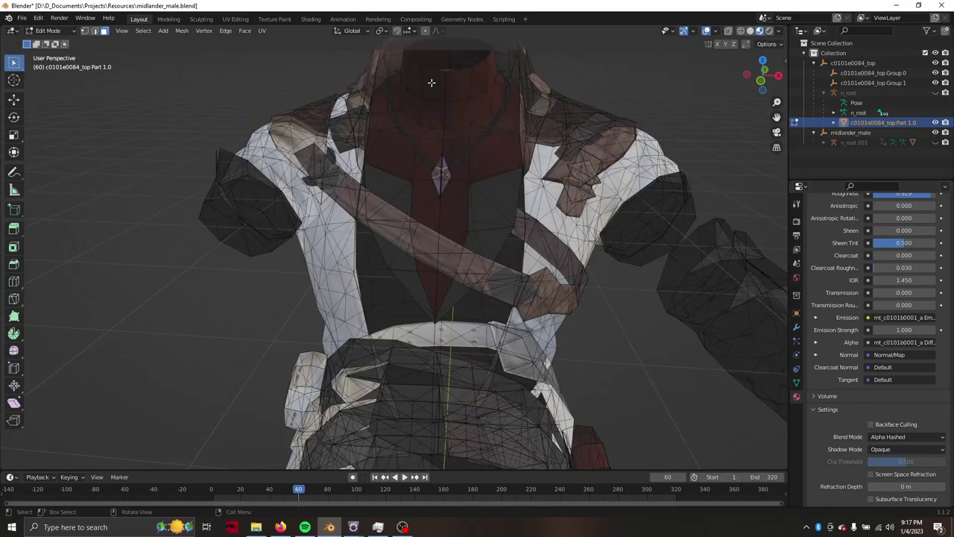
drag(423, 80, 479, 123)
shift+drag(439, 200, 447, 215)
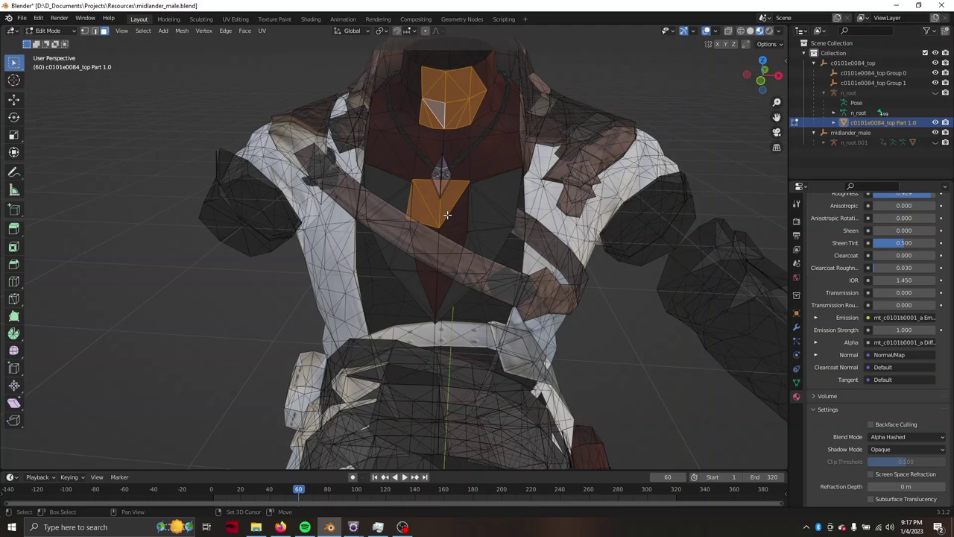
key(ctrl+l)
key(x)
click(448, 215)
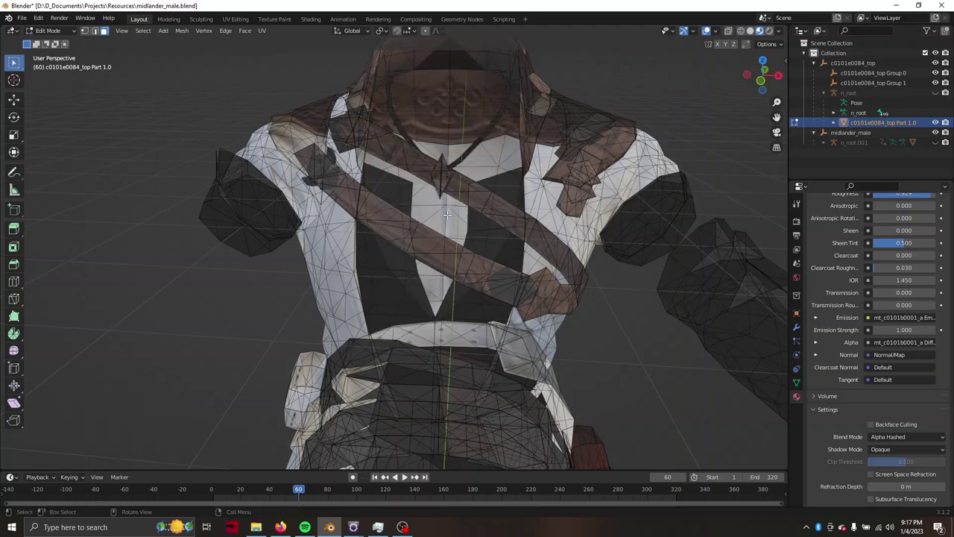
Delete the leftover face near the collar and turn off X-ray.
middle_drag(455, 182, 449, 210)
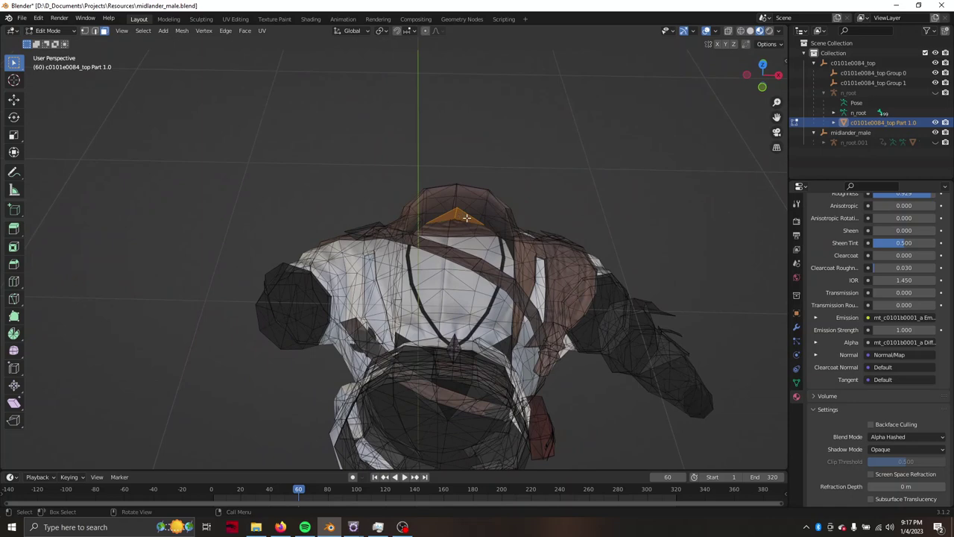
key(x)
click(467, 217)
mouse_move(467, 217)
middle_down()
mouse_move(480, 174)
mouse_move(574, 162)
middle_up()
scroll(500, 172, down, 3)
key(alt+z)
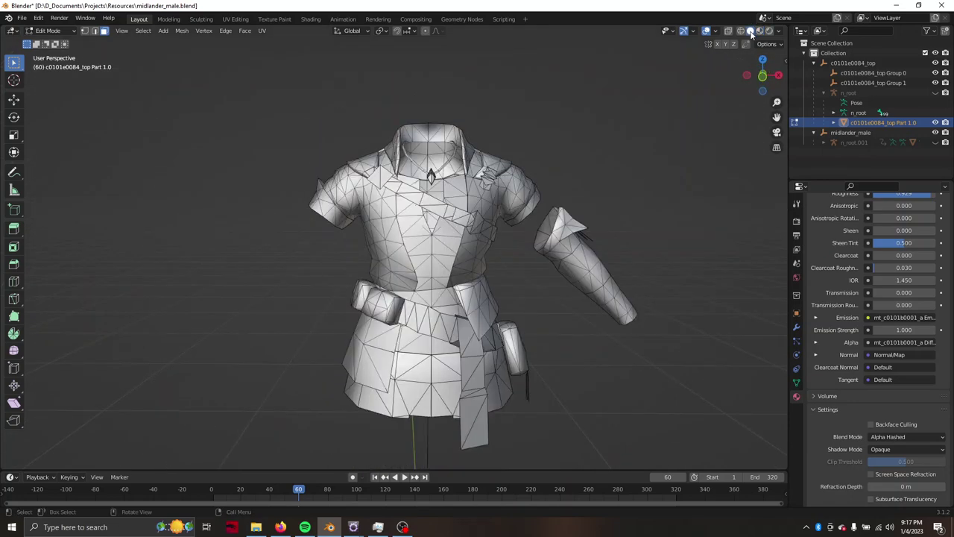
In Object Mode, unhide everything and hide the n_root.001 armature.
click(66, 33)
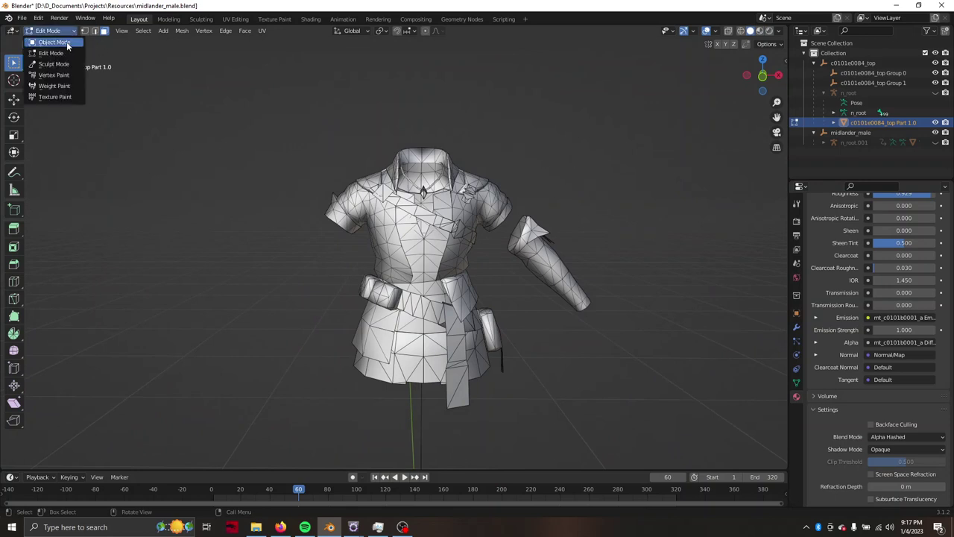
key(alt+h)
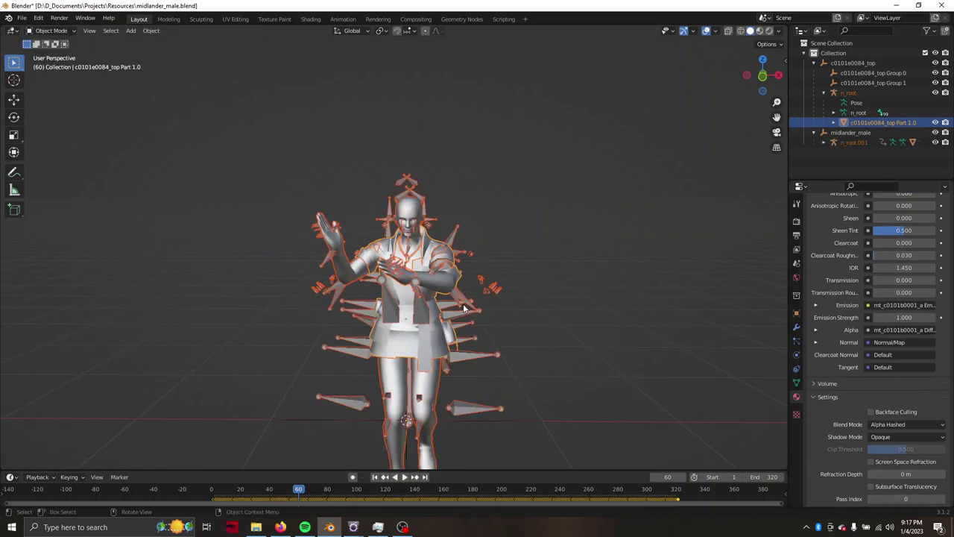
click(477, 316)
key(h)
Play the animation to check the top, then return to frame 1.
key(space)
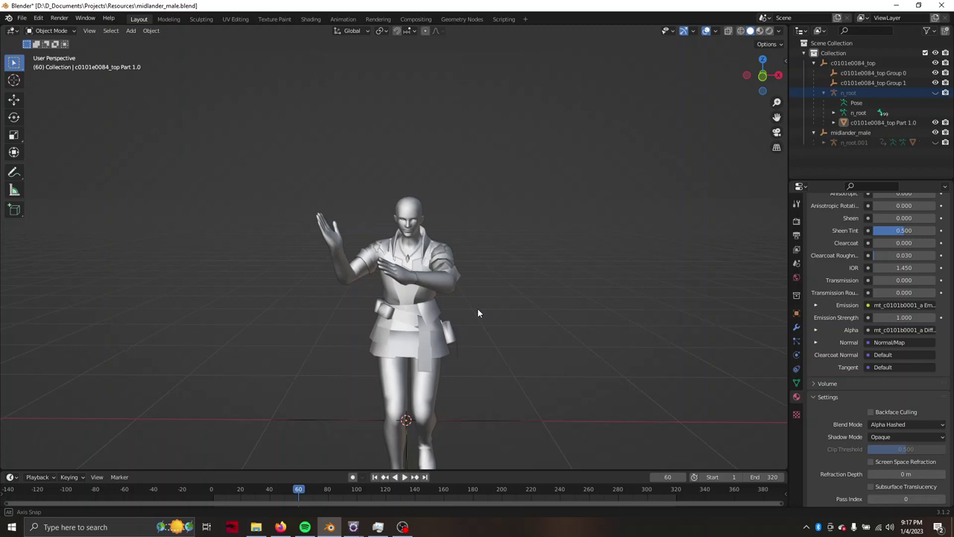
middle_drag(489, 304, 489, 300)
scroll(489, 300, up, 3)
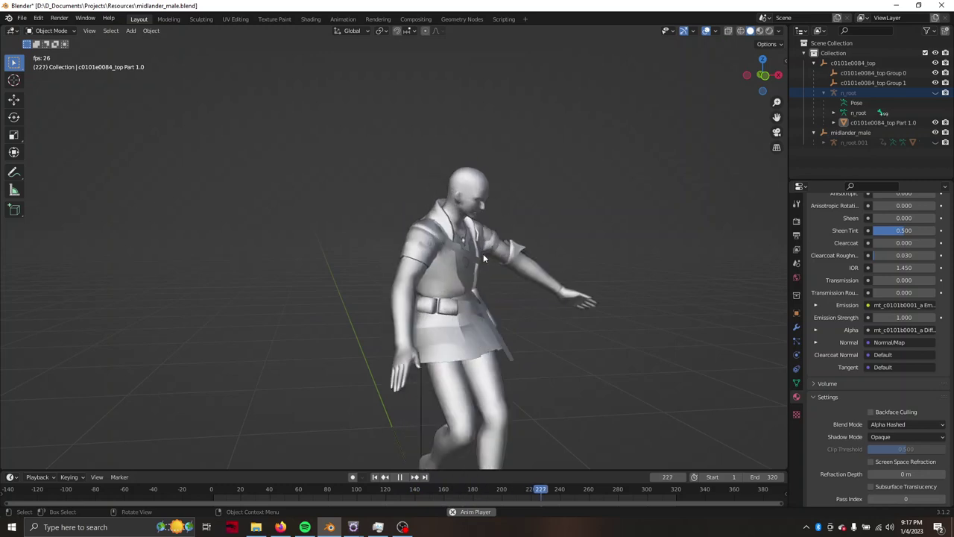
key(space)
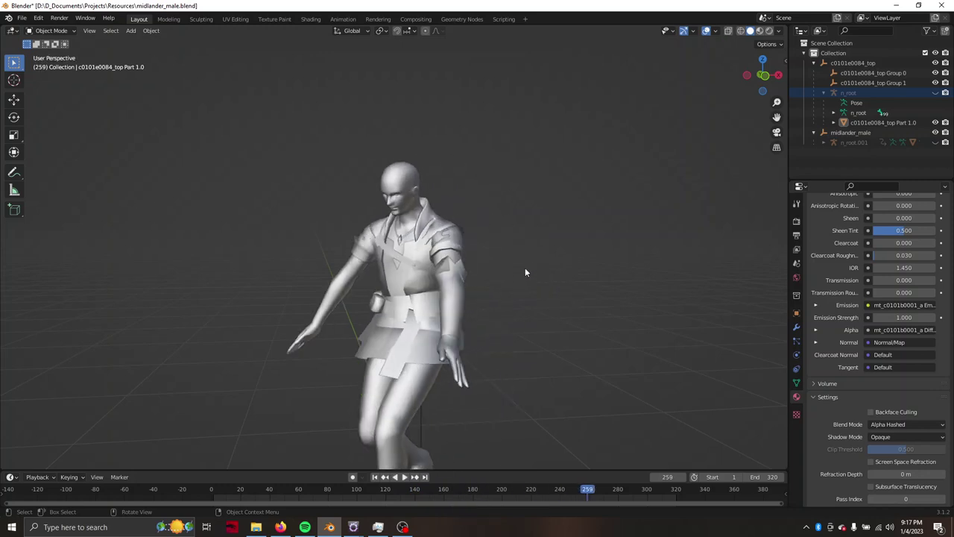
key(shift+Left)
scroll(496, 242, up, 5)
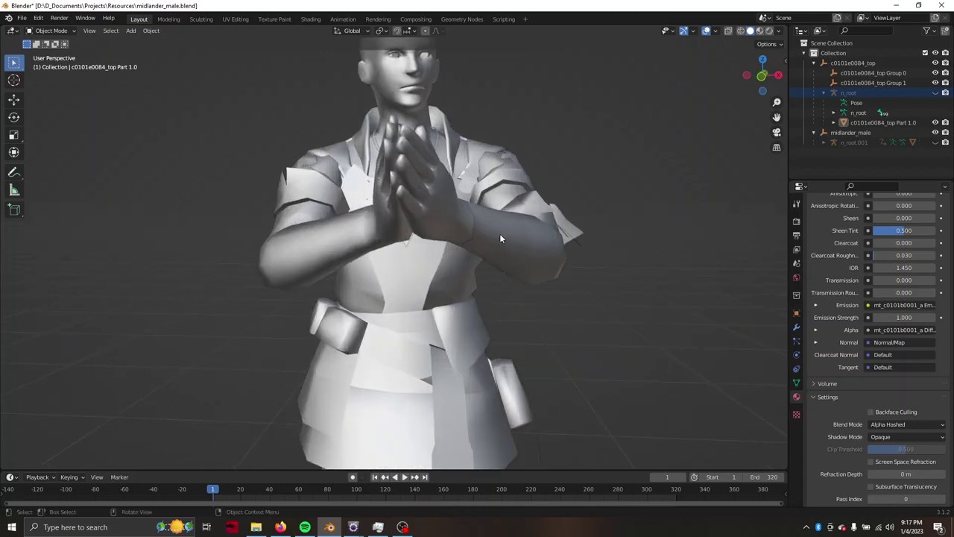
scroll(500, 237, up, 3)
scroll(499, 231, up, 3)
In Material Preview, set the clothing top's blend mode to Alpha Hashed.
click(760, 31)
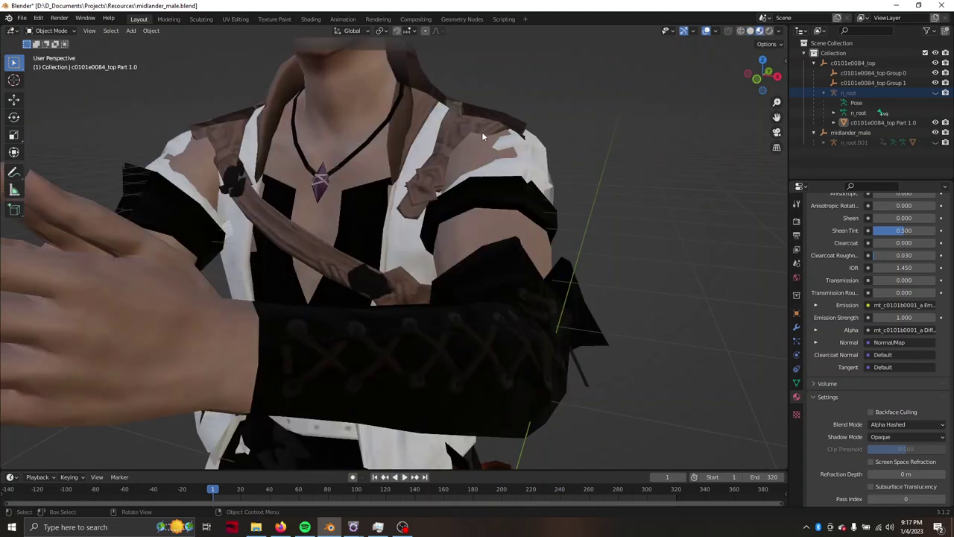
click(482, 132)
scroll(865, 283, up, 5)
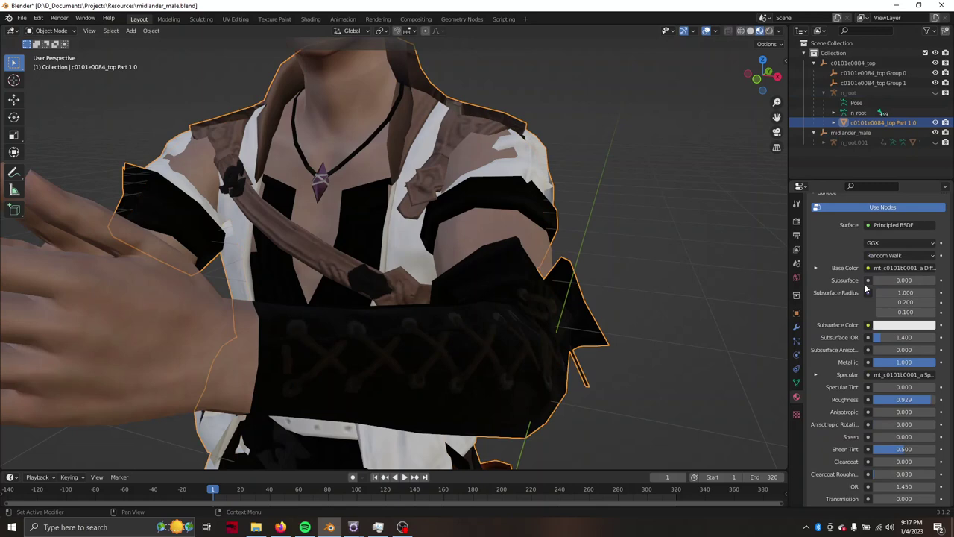
scroll(861, 249, up, 5)
scroll(889, 382, down, 10)
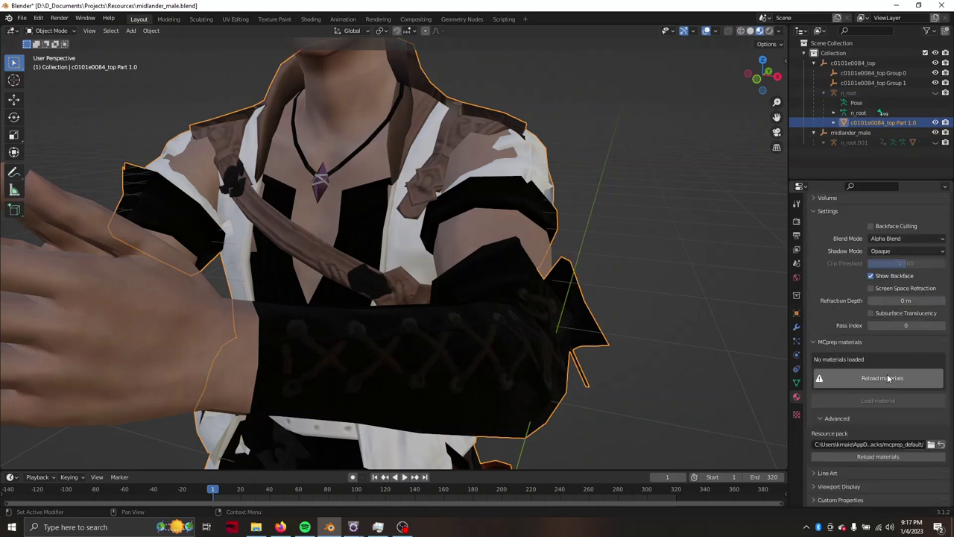
click(893, 237)
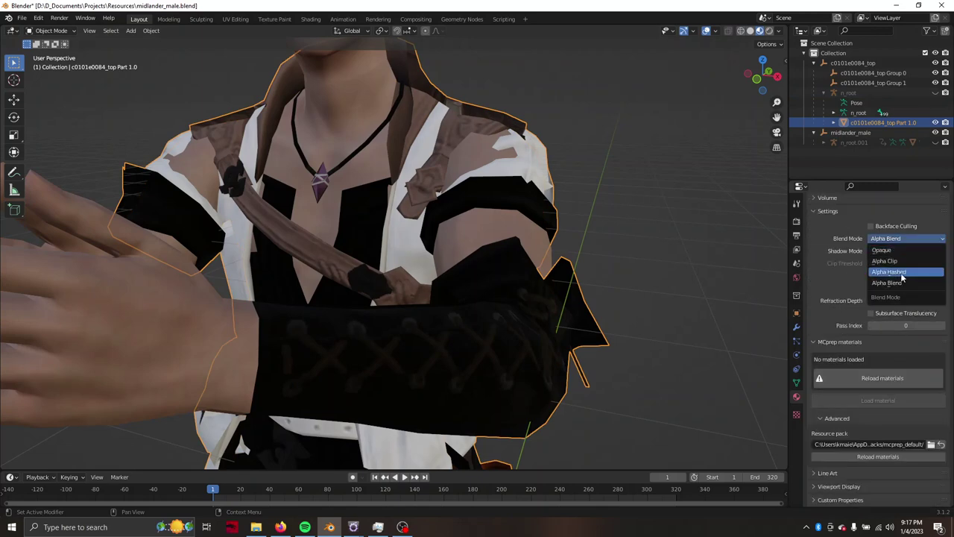
click(902, 273)
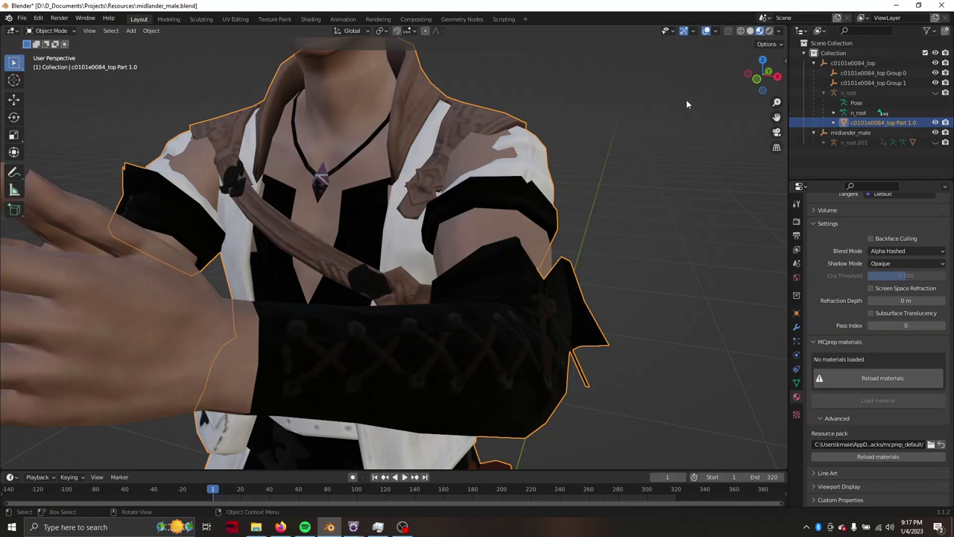
Play the animation, stop at frame 202, and inspect the chest up close.
scroll(504, 146, up, 3)
middle_drag(504, 146, 504, 152)
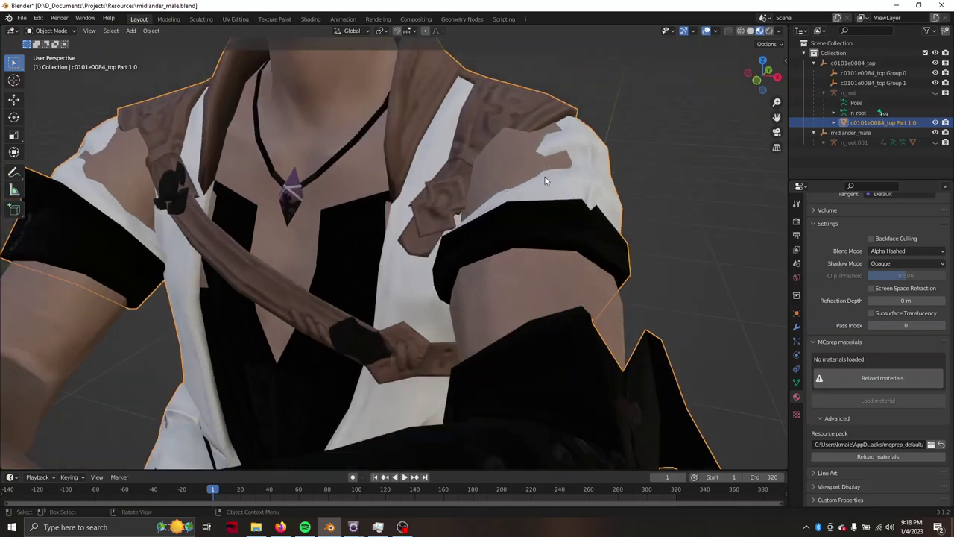
scroll(542, 184, down, 3)
key(space)
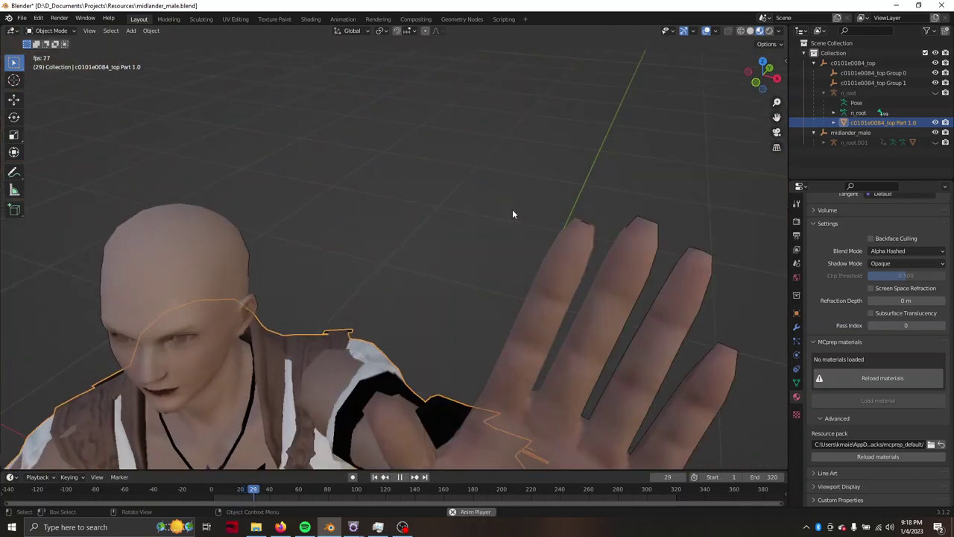
mouse_move(512, 214)
middle_down()
mouse_move(481, 213)
mouse_move(504, 192)
middle_up()
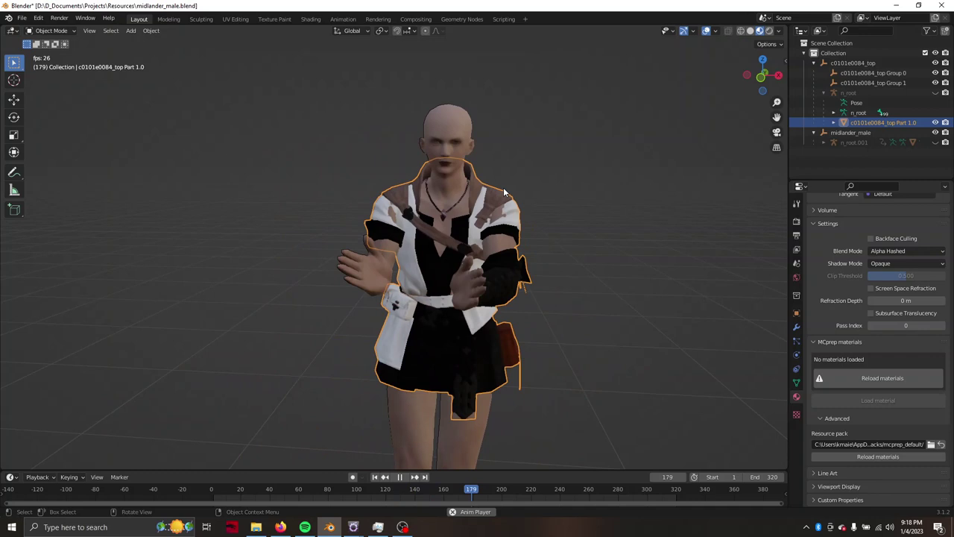
key(space)
scroll(501, 192, up, 2)
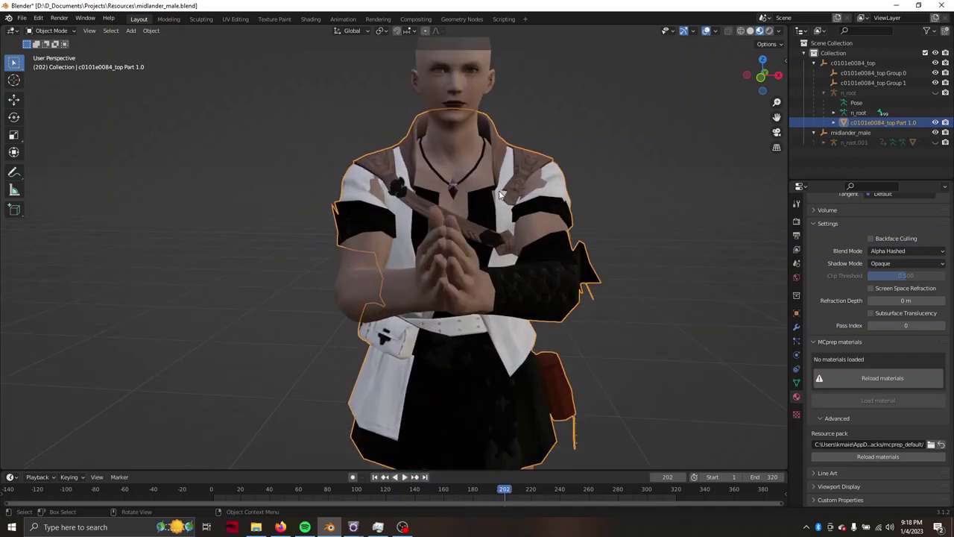
scroll(499, 191, up, 2)
scroll(483, 193, up, 2)
mouse_move(474, 180)
middle_down()
mouse_move(468, 207)
mouse_move(523, 200)
middle_up()
scroll(510, 209, up, 2)
scroll(508, 203, down, 2)
scroll(523, 200, down, 2)
scroll(523, 199, down, 2)
Switch to Weight Paint mode and zoom in on the character.
click(52, 31)
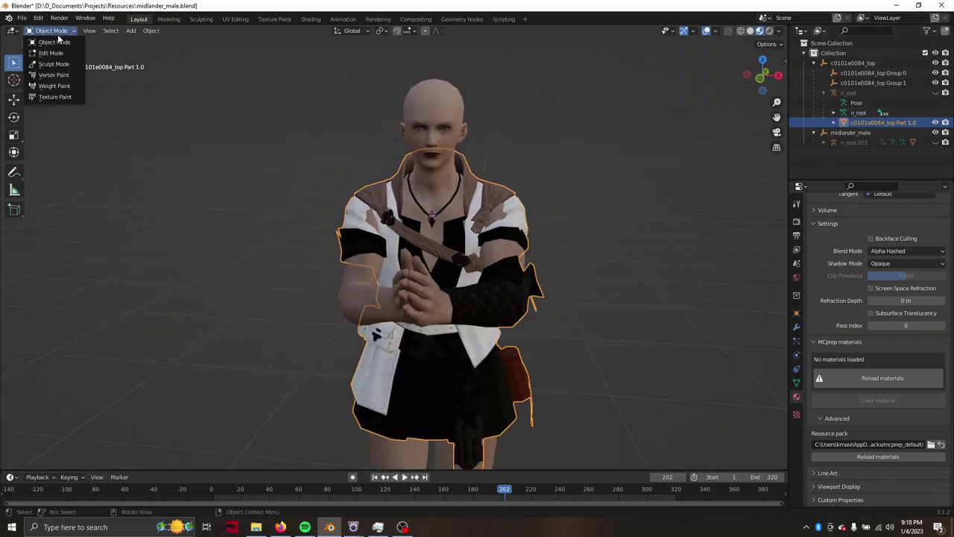
click(49, 87)
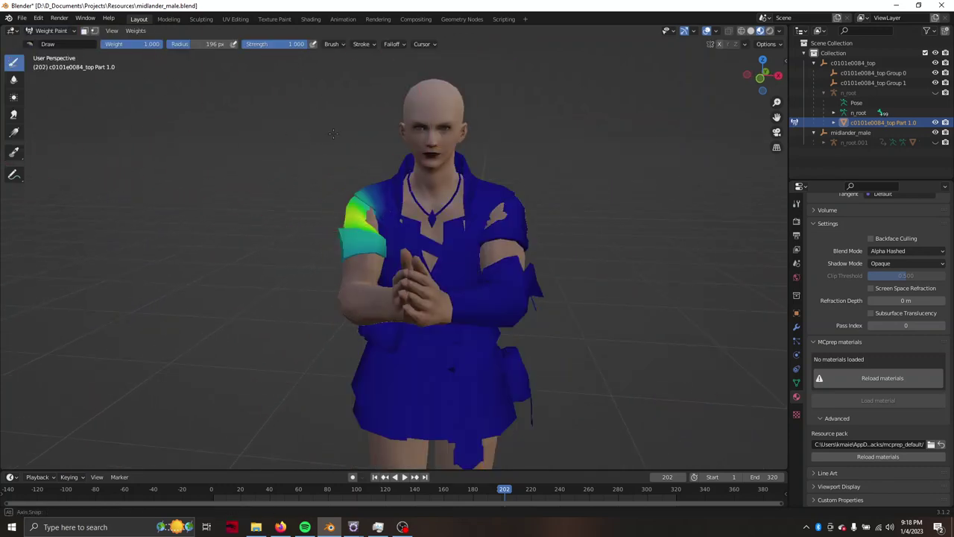
middle_drag(417, 171, 447, 181)
scroll(448, 181, up, 1)
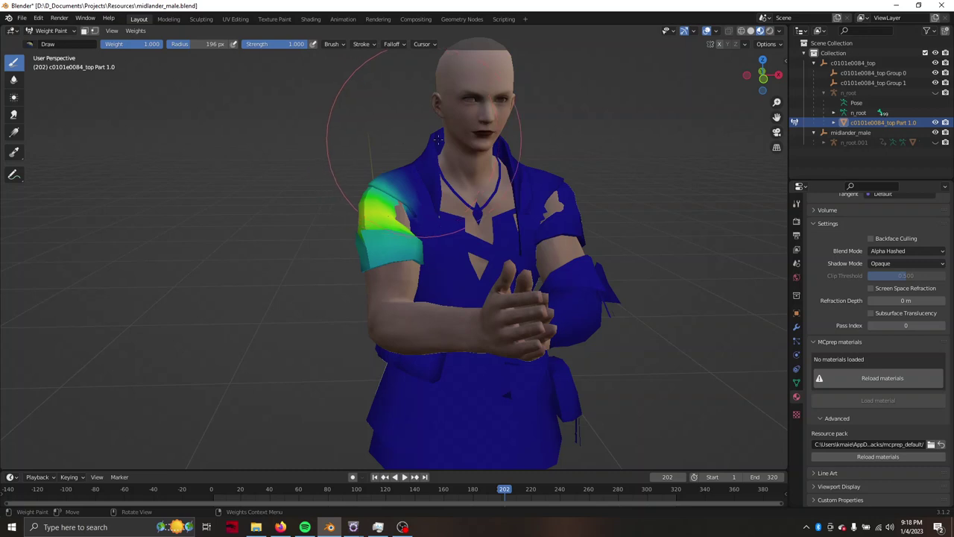
Make body mesh c0101e0000_top Part 0.0 active and display its j_ude_b_r weights.
click(824, 143)
scroll(825, 134, down, 2)
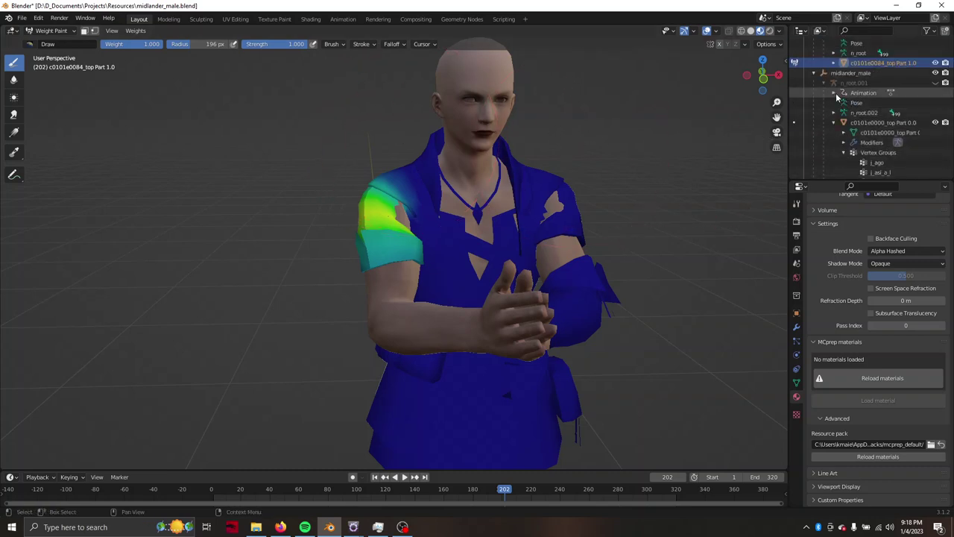
scroll(857, 112, down, 8)
scroll(876, 121, down, 3)
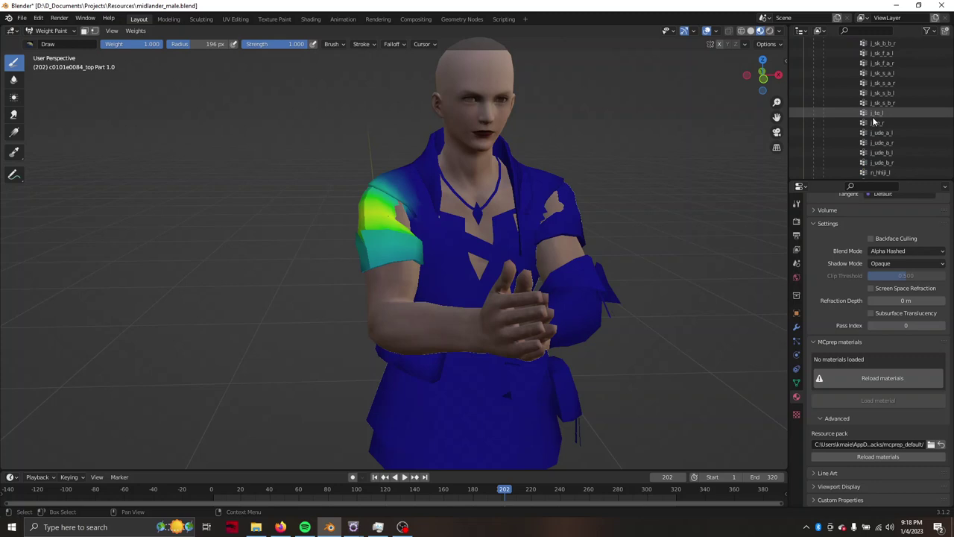
scroll(878, 116, down, 5)
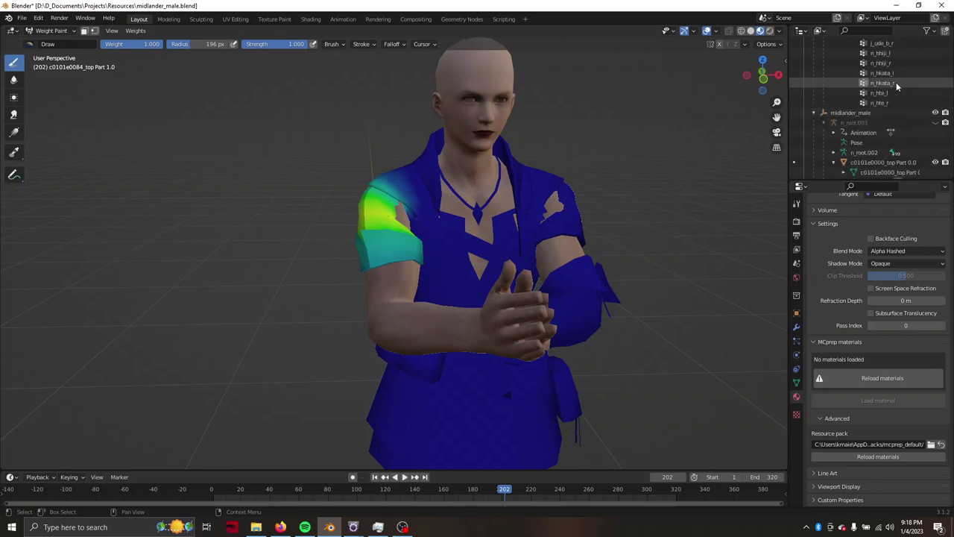
scroll(896, 84, down, 5)
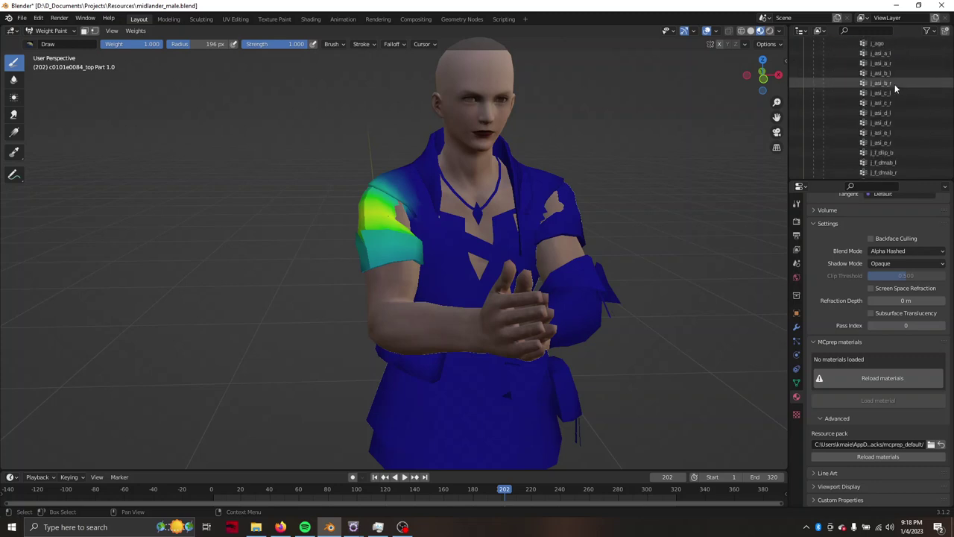
click(794, 65)
scroll(885, 114, down, 5)
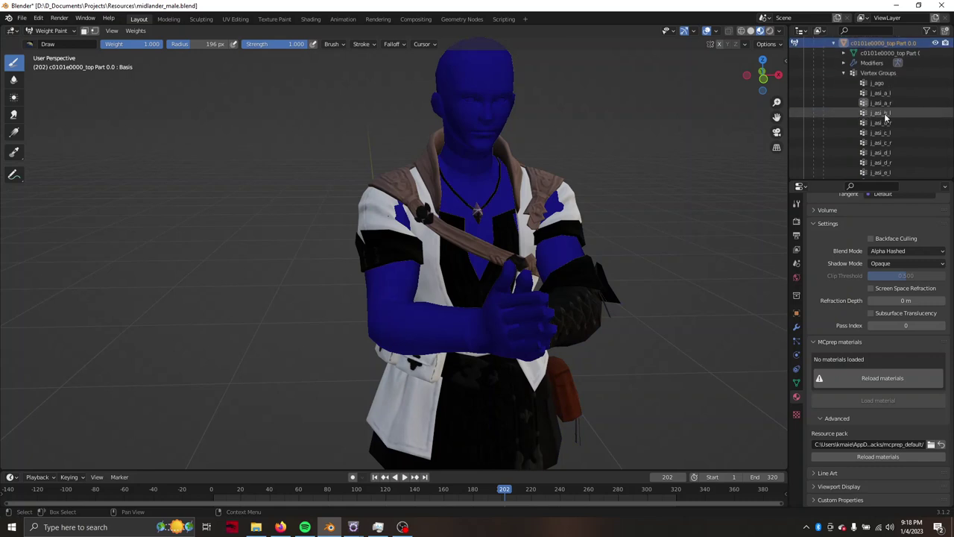
scroll(884, 113, down, 3)
scroll(886, 113, down, 3)
scroll(887, 115, down, 3)
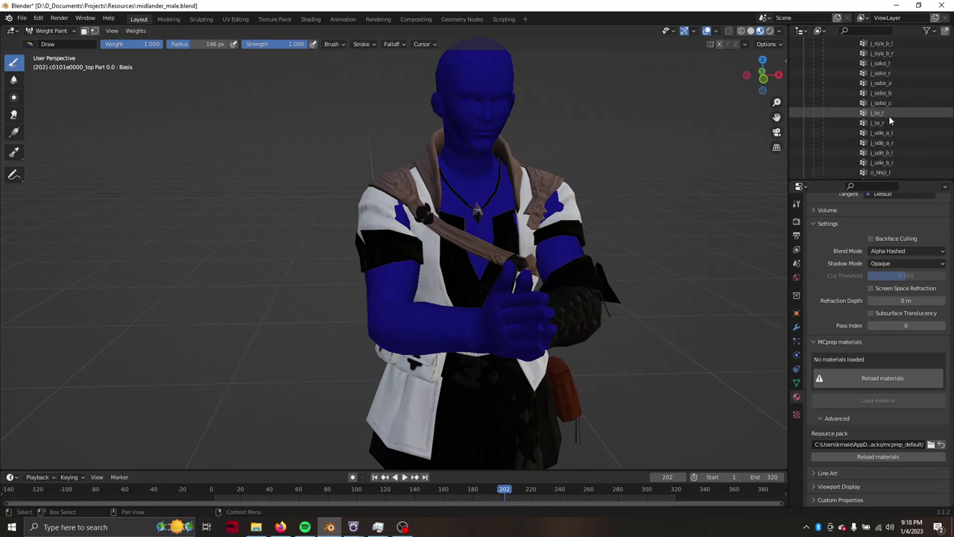
click(906, 112)
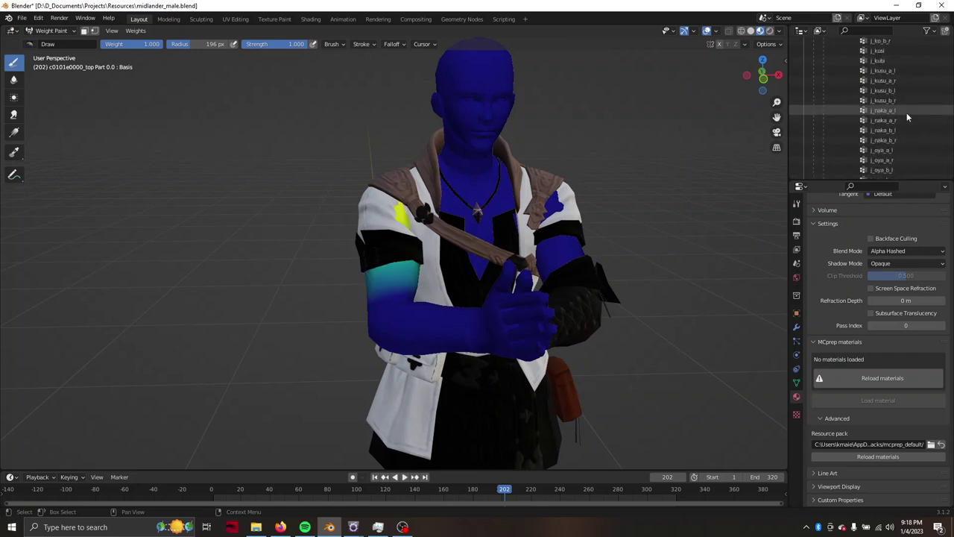
Toggle body and top visibility, leaving the clothing top active for weight painting.
scroll(907, 113, up, 2)
scroll(909, 108, up, 1)
scroll(917, 118, down, 5)
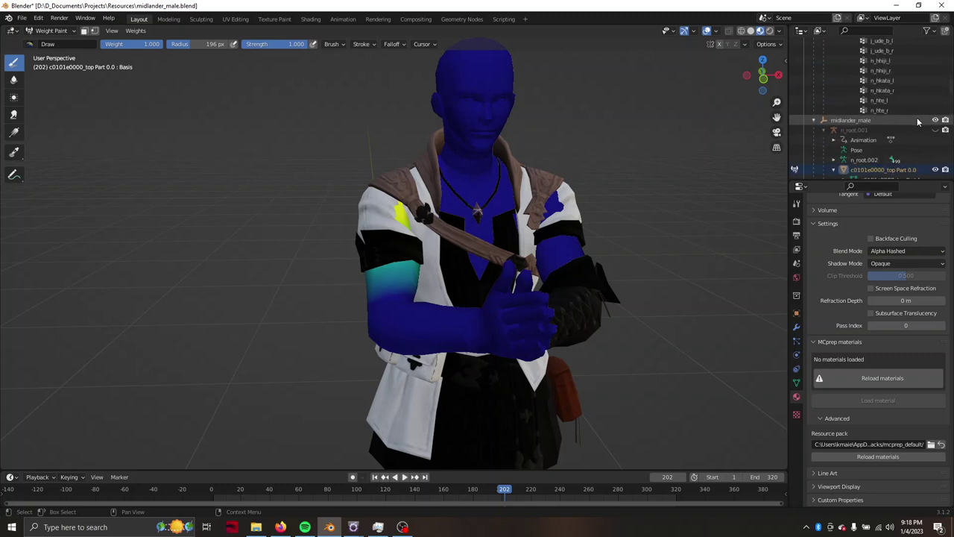
click(936, 170)
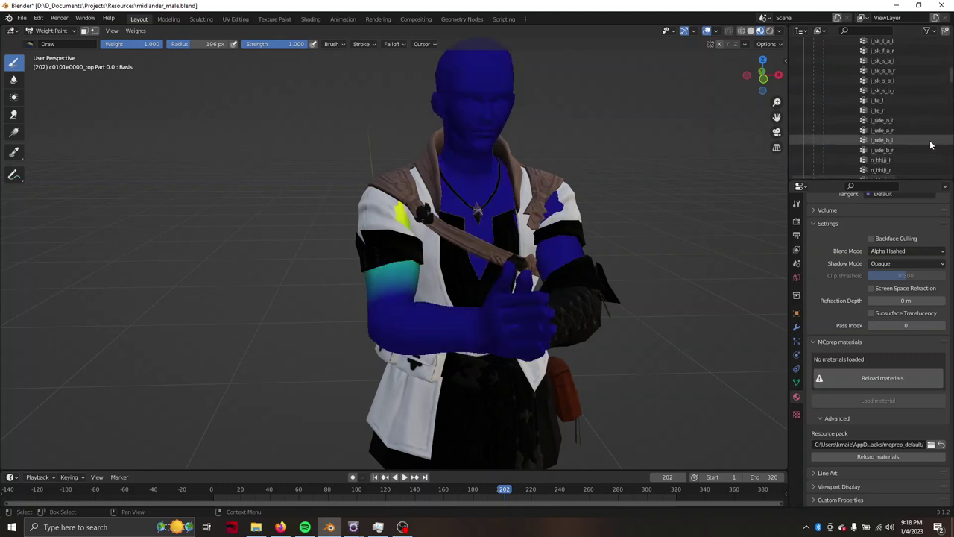
scroll(931, 131, up, 5)
click(936, 122)
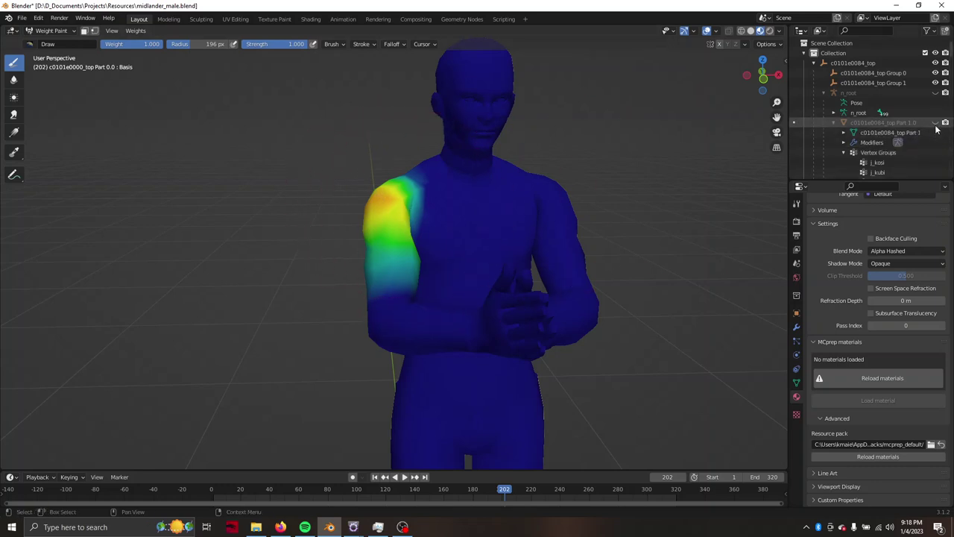
click(936, 122)
click(915, 132)
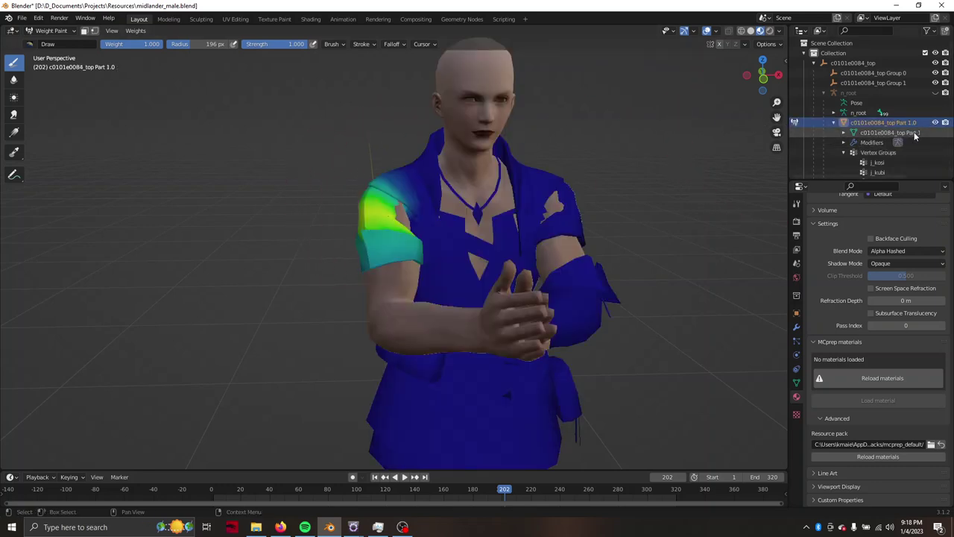
Turn the view toward the character and return to Object Mode.
middle_drag(756, 160, 484, 194)
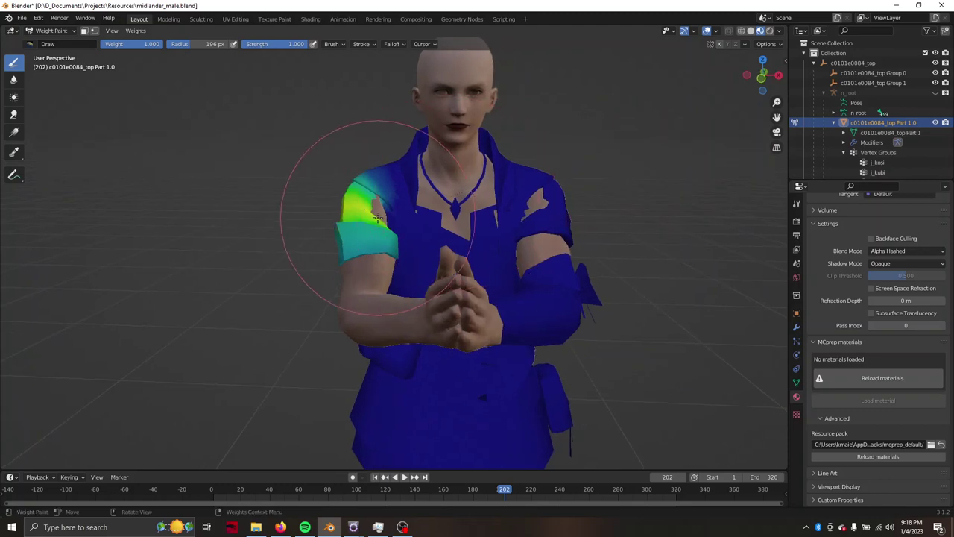
click(42, 33)
click(43, 47)
Hide and reveal the clothing top, jump to frame 1, and deselect it.
click(562, 238)
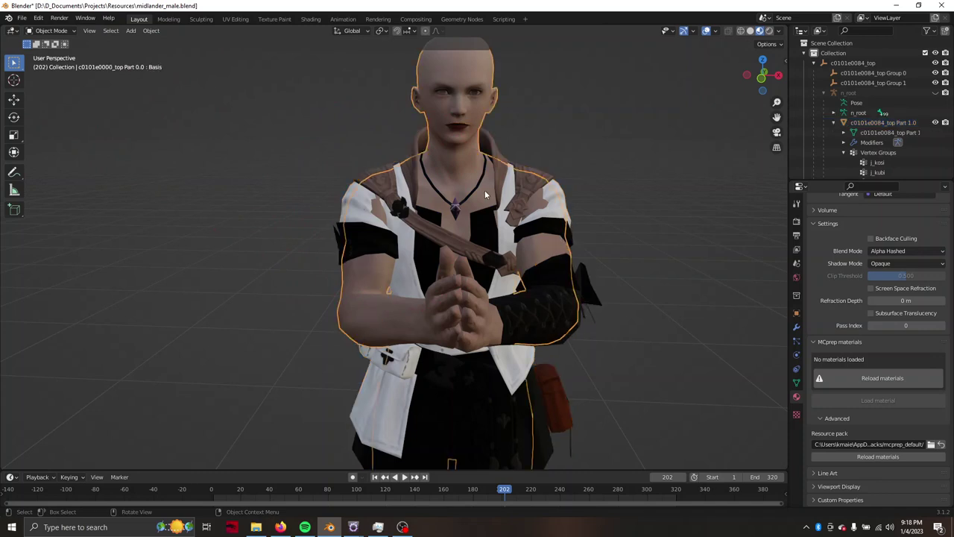
click(556, 198)
key(h)
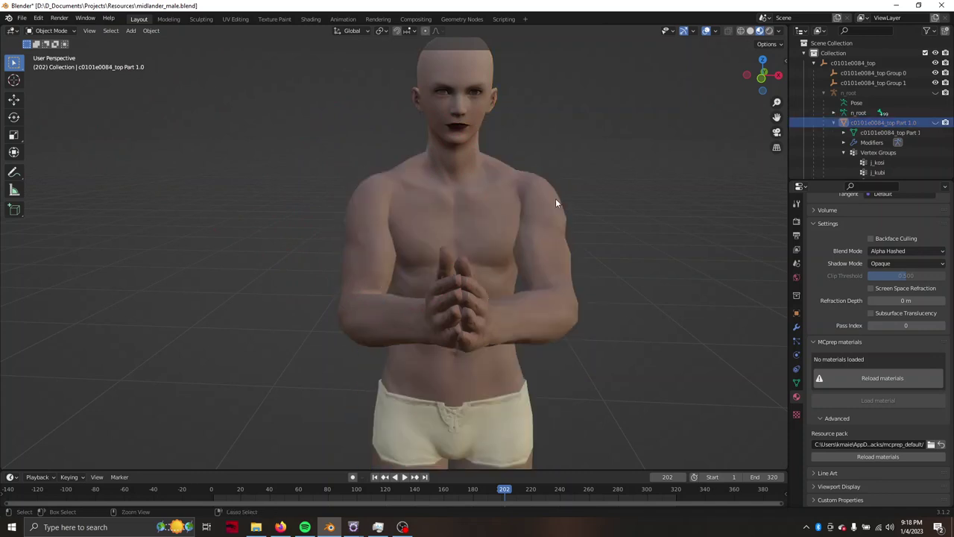
key(alt+h)
mouse_move(572, 201)
middle_down()
mouse_move(604, 209)
mouse_move(583, 200)
middle_up()
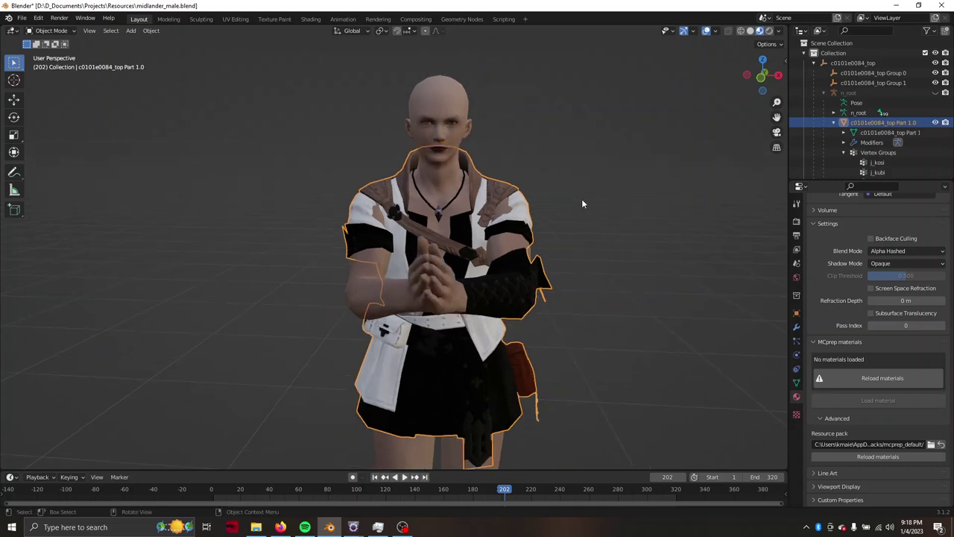
key(shift+Left)
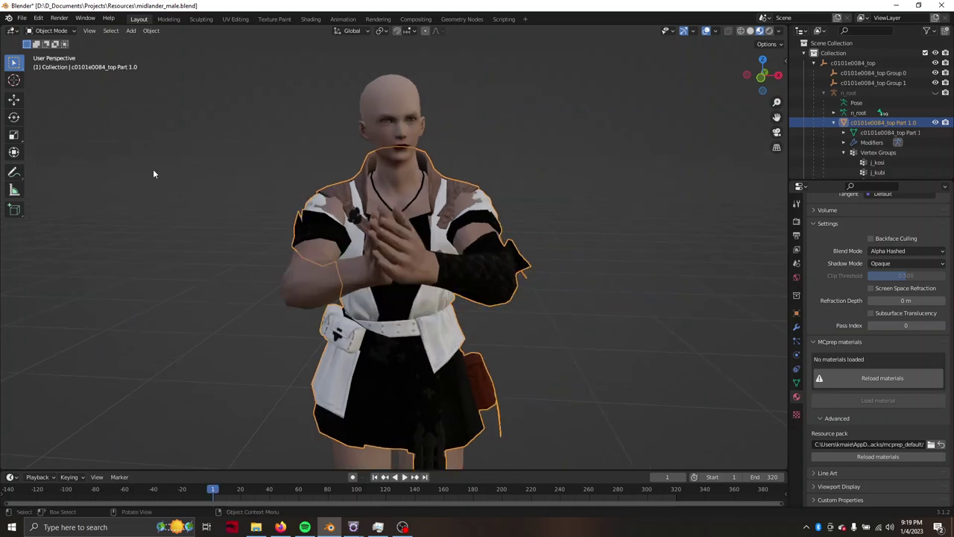
middle_drag(320, 146, 336, 144)
scroll(634, 205, up, 2)
scroll(639, 182, down, 3)
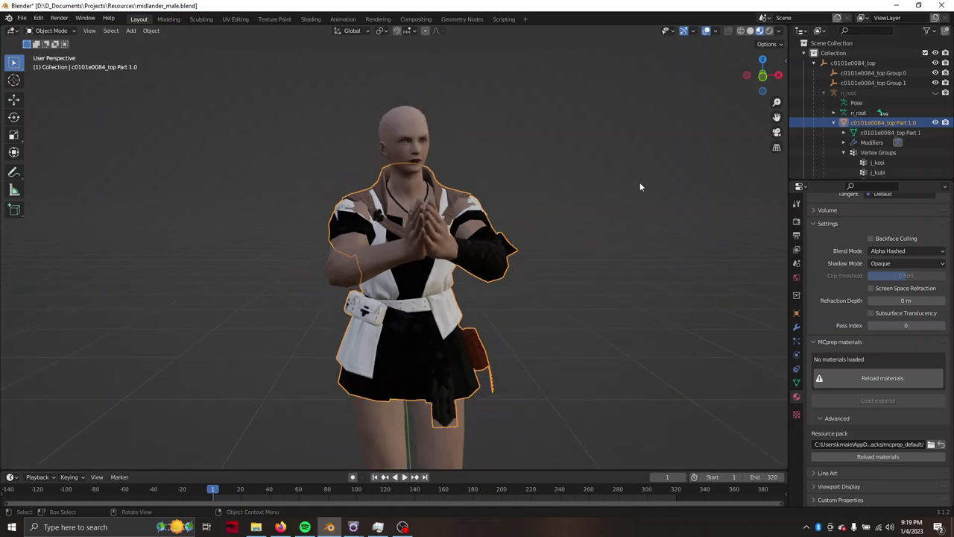
click(638, 181)
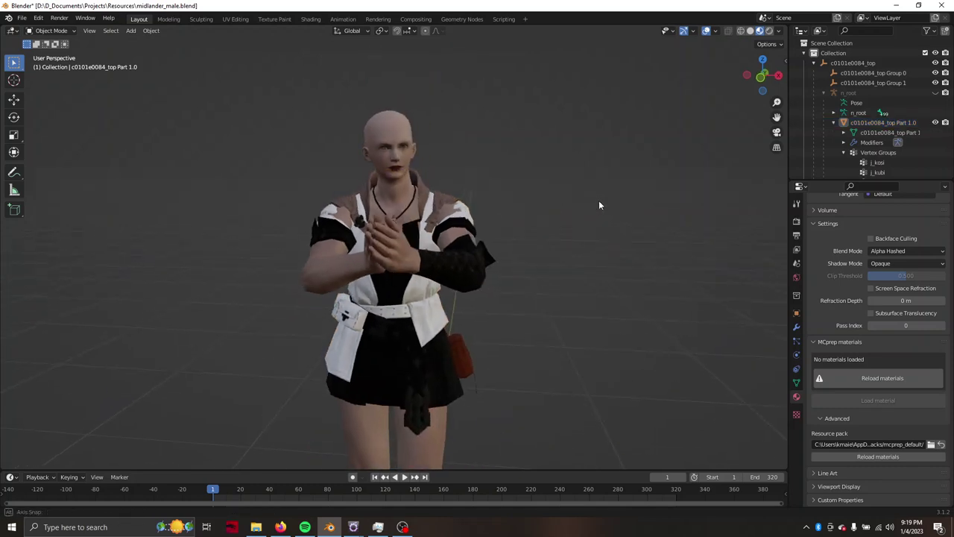
click(796, 326)
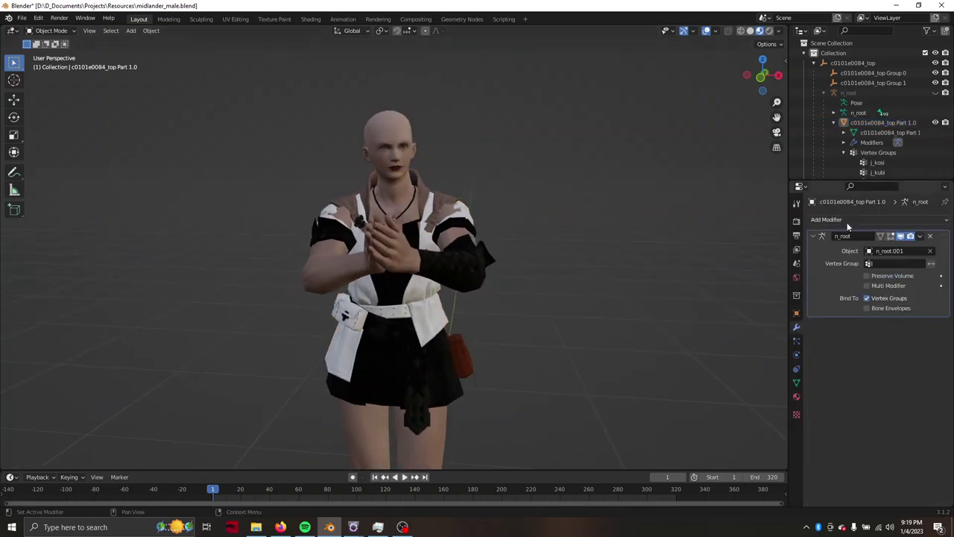
click(847, 220)
key(Escape)
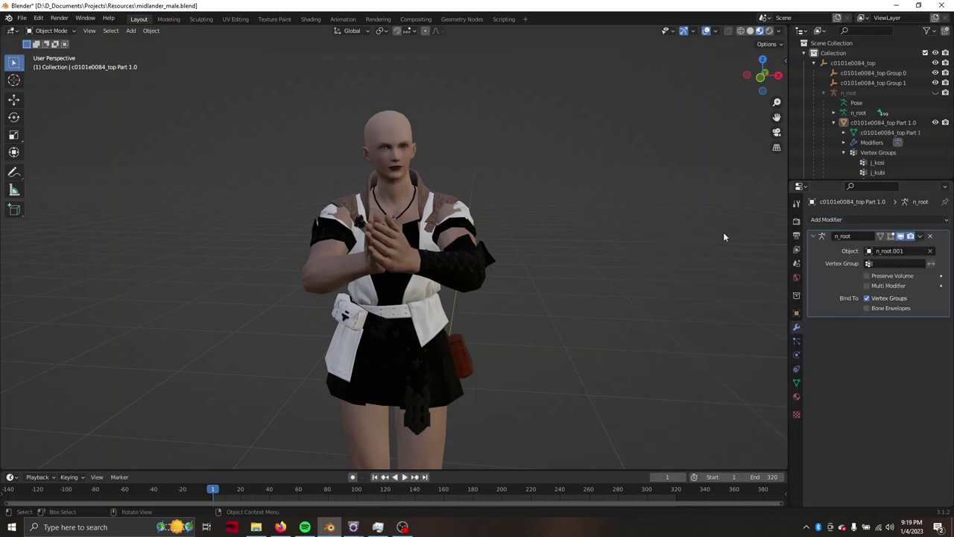
click(465, 214)
mouse_move(466, 215)
middle_down()
mouse_move(483, 223)
mouse_move(387, 199)
mouse_move(370, 179)
mouse_move(419, 184)
middle_up()
click(390, 178)
click(390, 179)
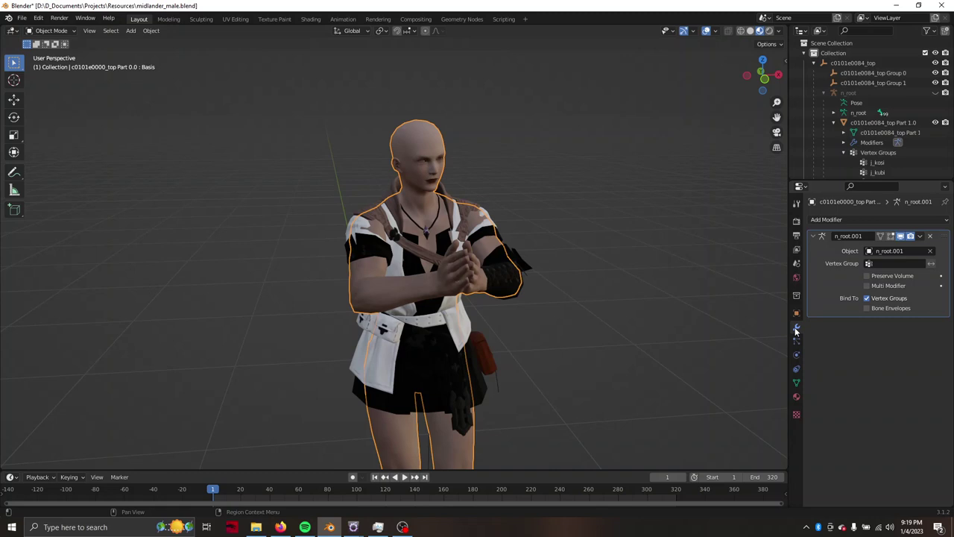
click(879, 220)
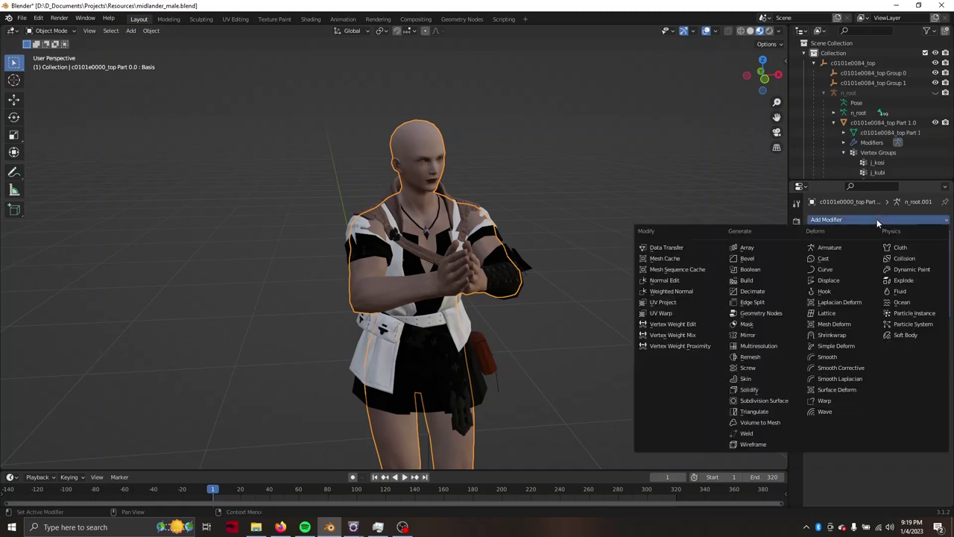
click(682, 253)
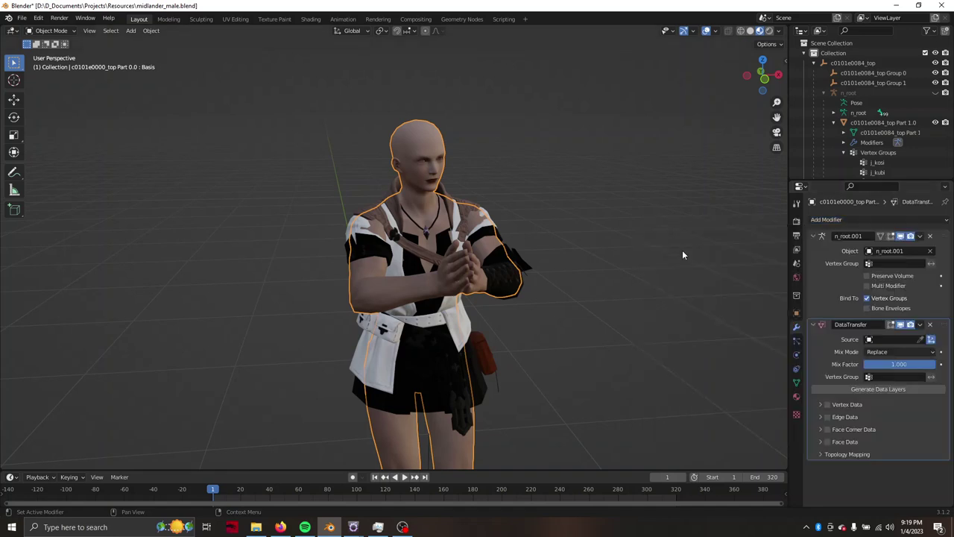
middle_drag(644, 216, 610, 212)
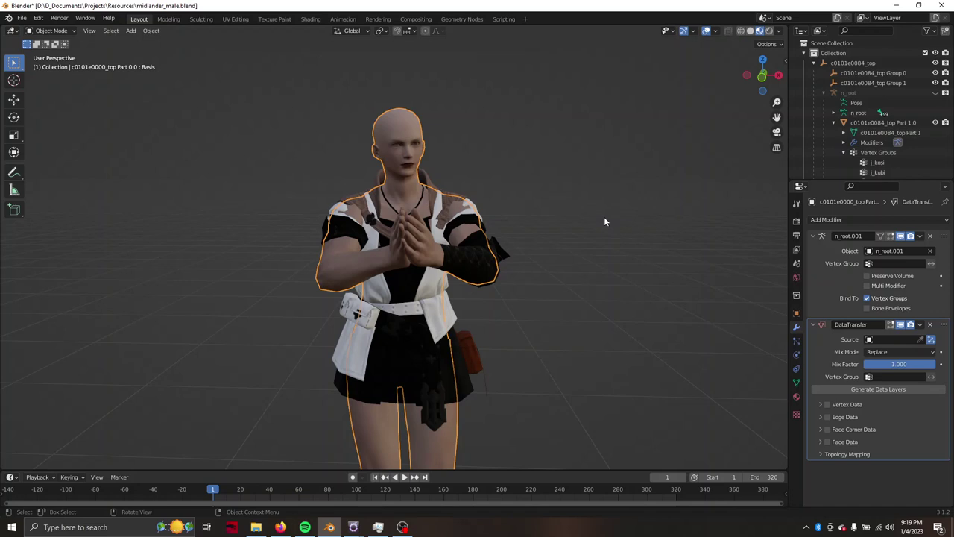
click(922, 340)
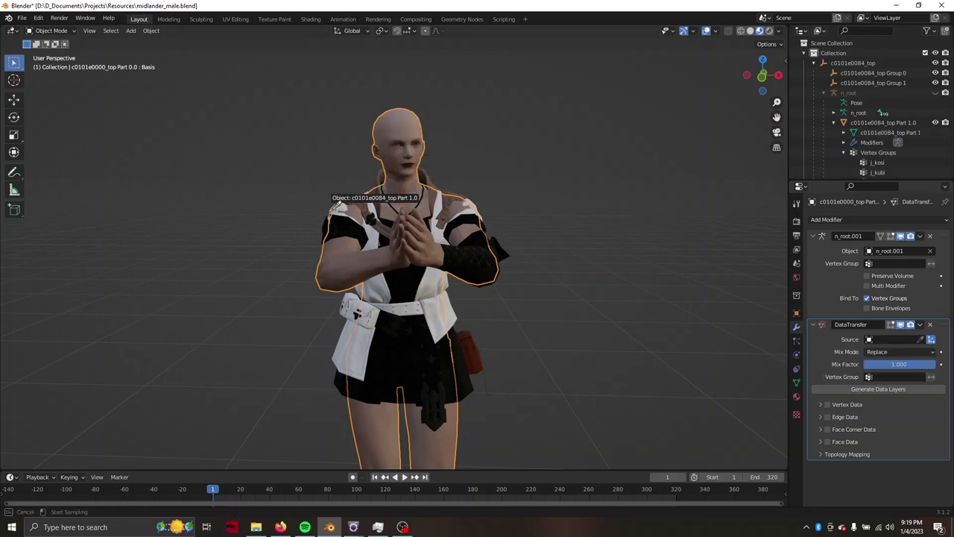
key(Escape)
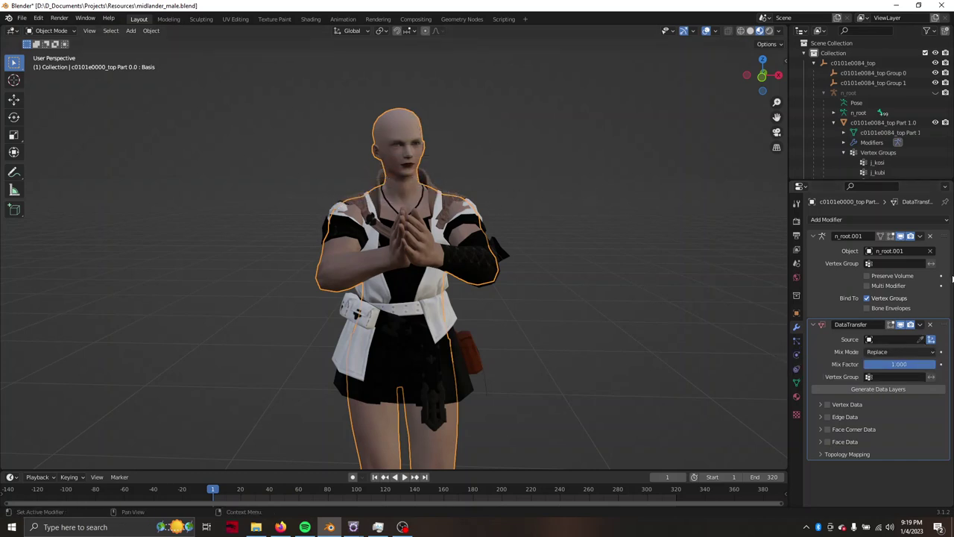
Remove the Data Transfer modifier from the body and add one to the clothing top.
click(931, 325)
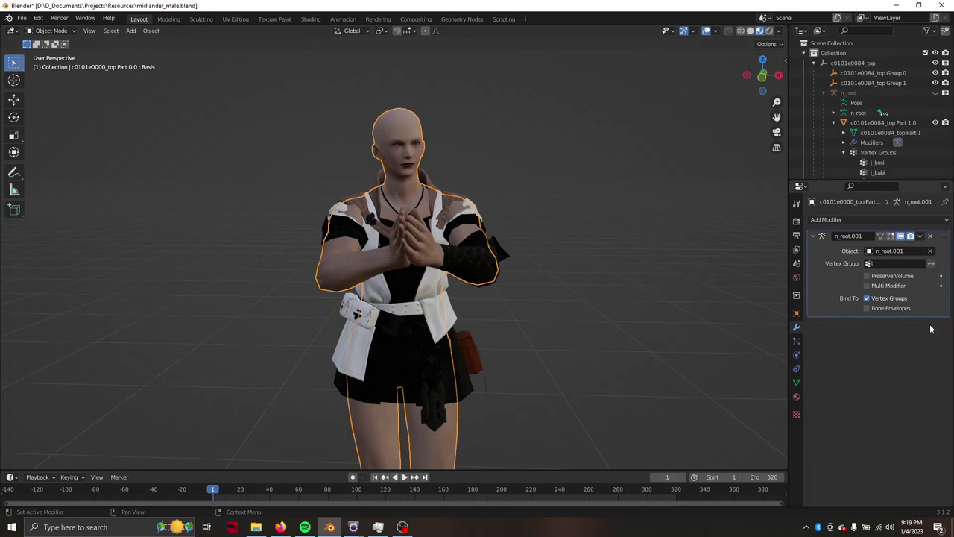
click(462, 208)
middle_drag(504, 218, 498, 218)
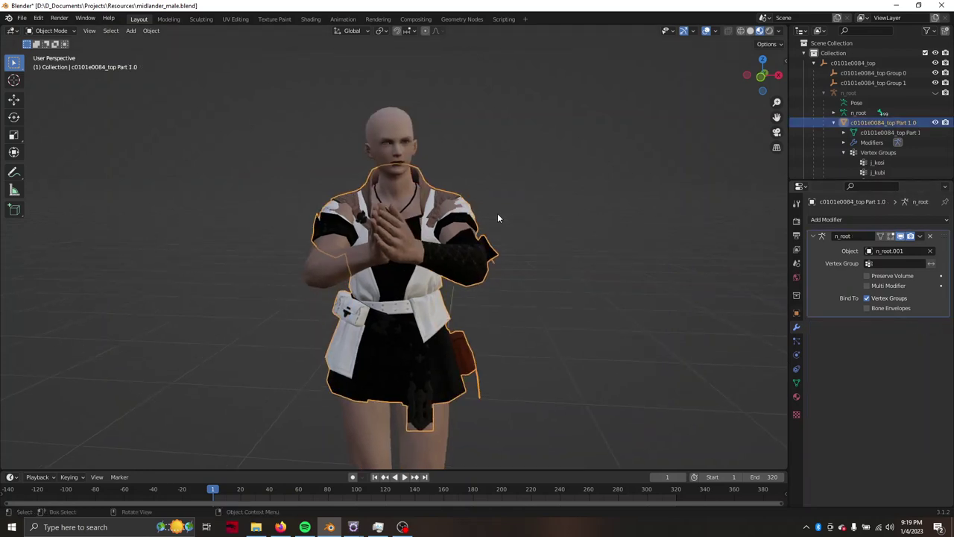
click(865, 220)
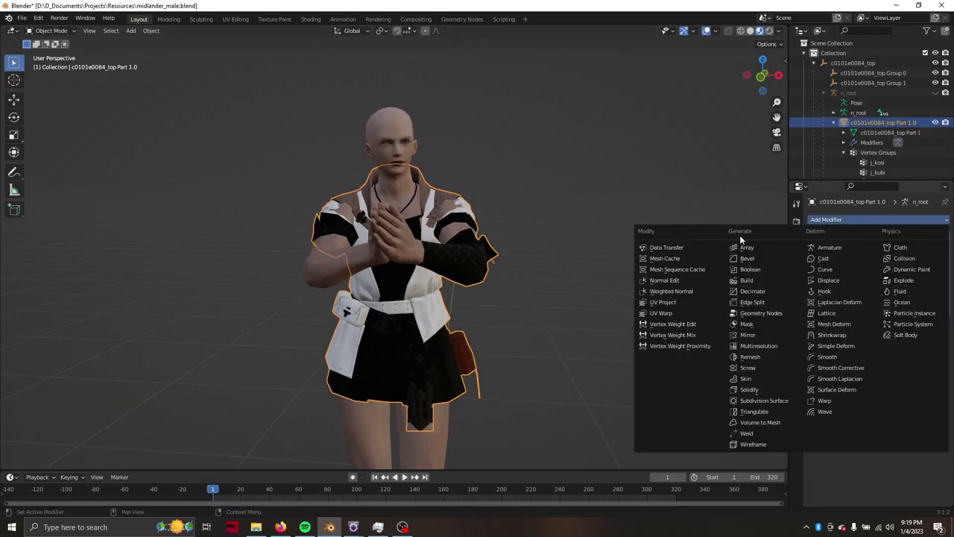
click(691, 247)
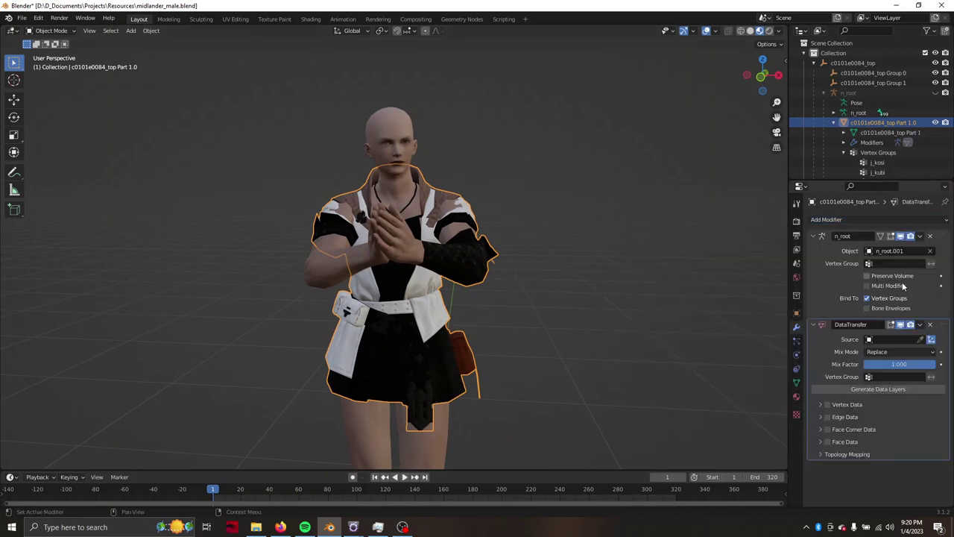
Set the body mesh as transfer source and enable Vertex Data transfer.
click(929, 340)
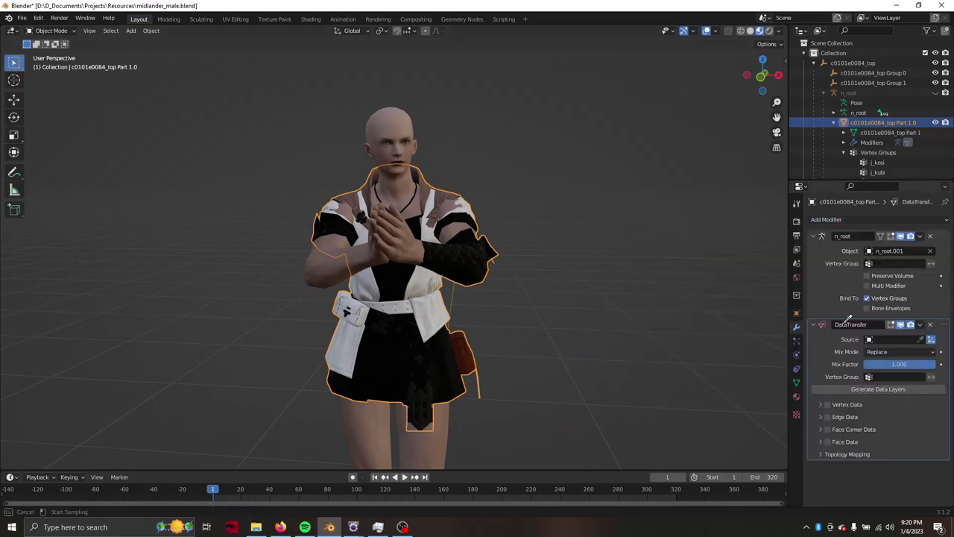
click(395, 186)
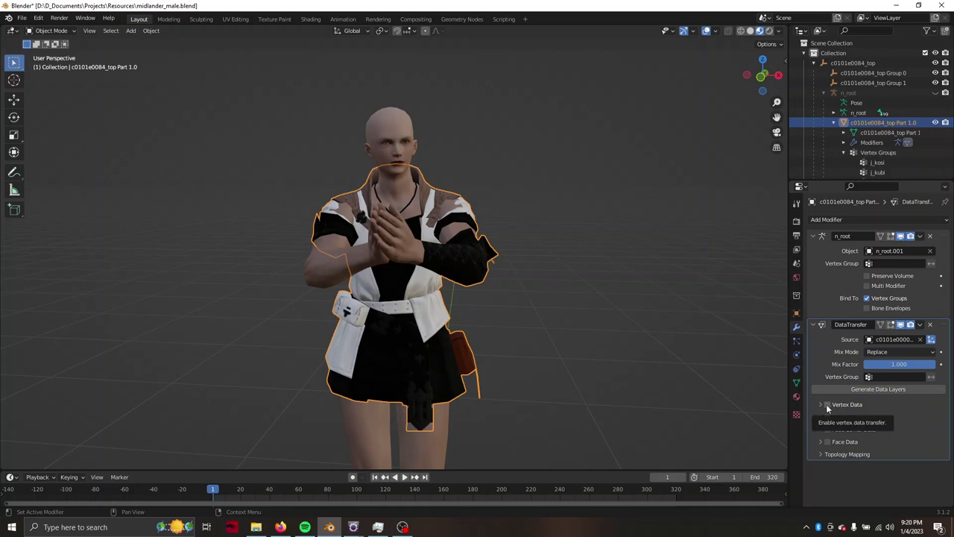
click(826, 405)
click(820, 404)
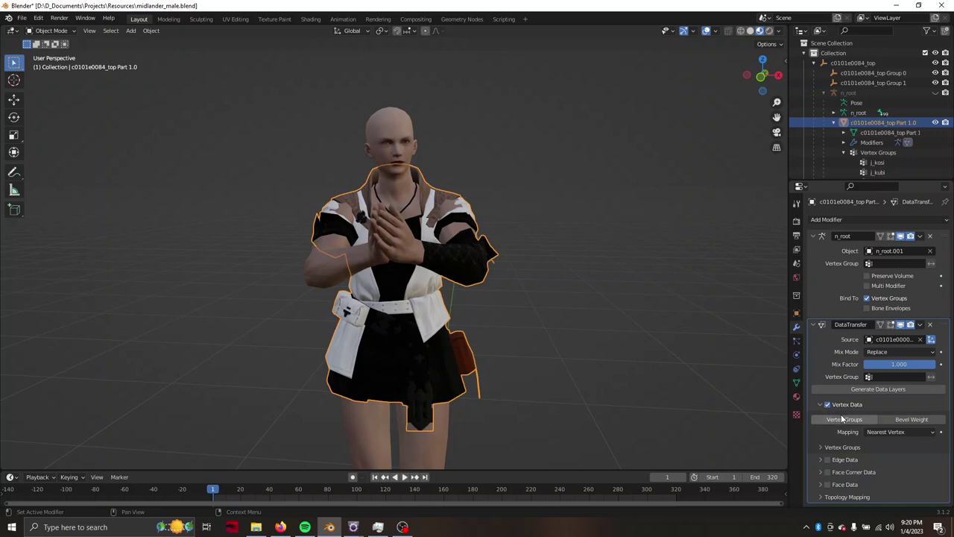
click(912, 433)
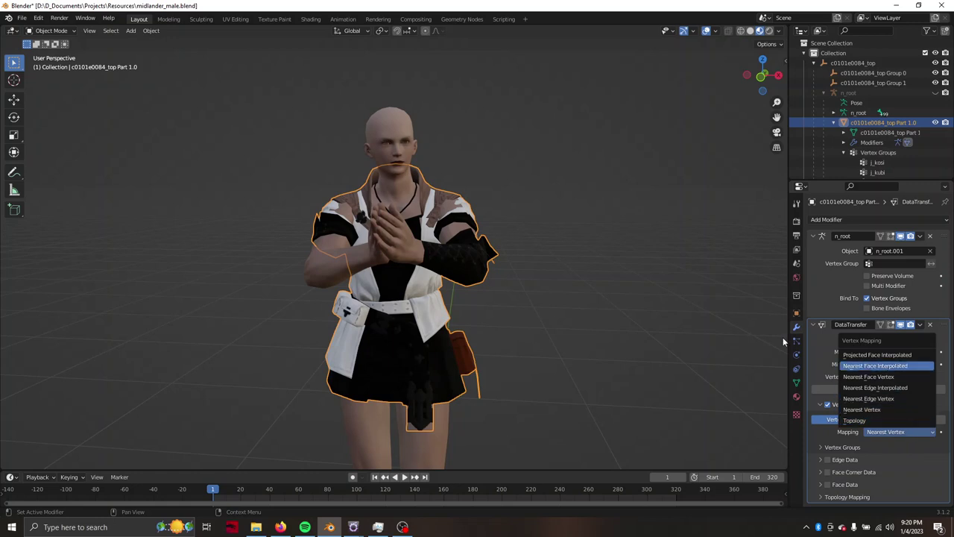
click(53, 31)
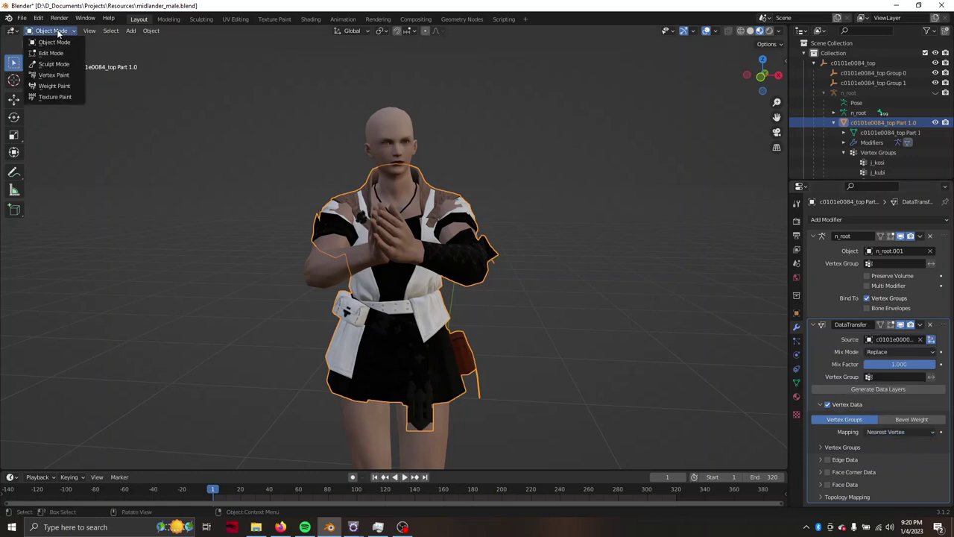
In Weight Paint, try Nearest Face Vertex mapping and inspect the shoulder weights.
click(53, 85)
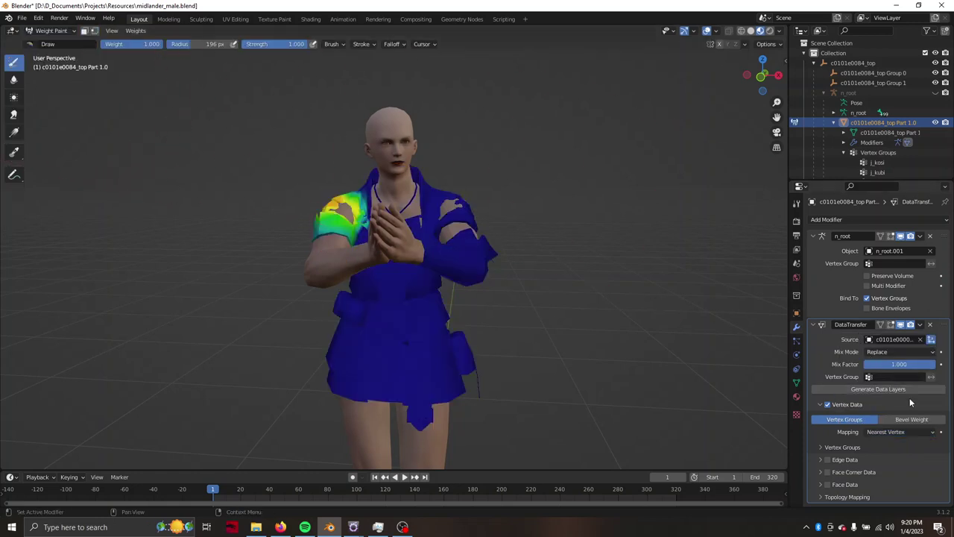
click(904, 432)
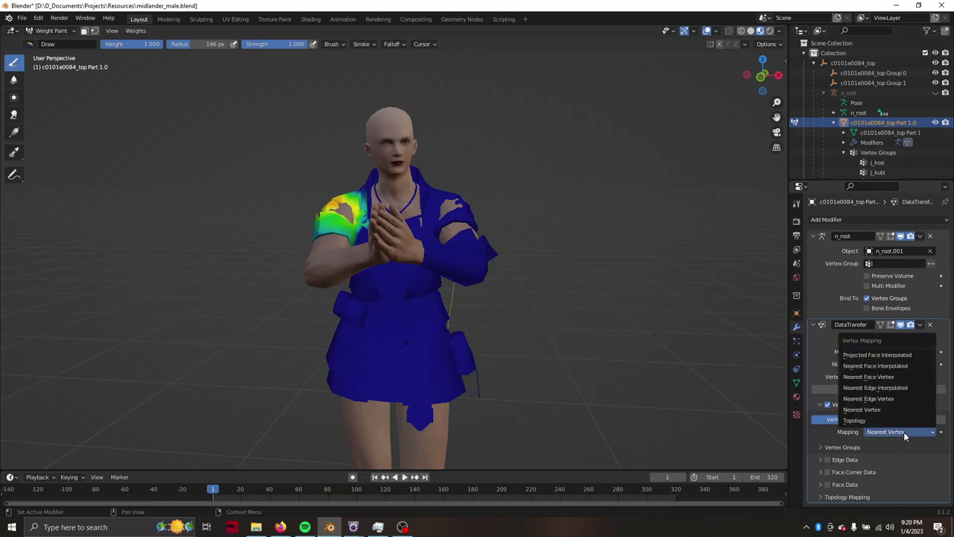
click(893, 378)
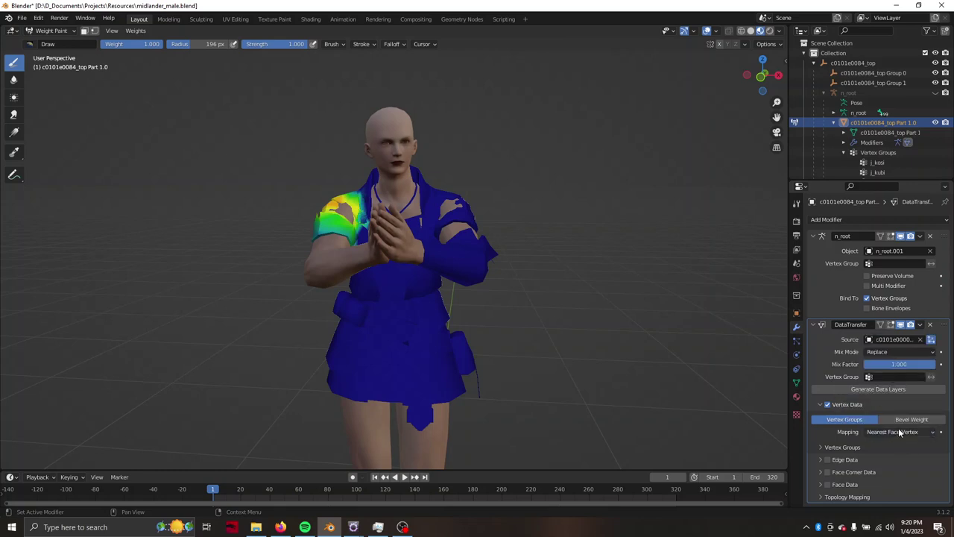
scroll(448, 224, up, 3)
middle_drag(440, 224, 456, 220)
scroll(457, 220, up, 4)
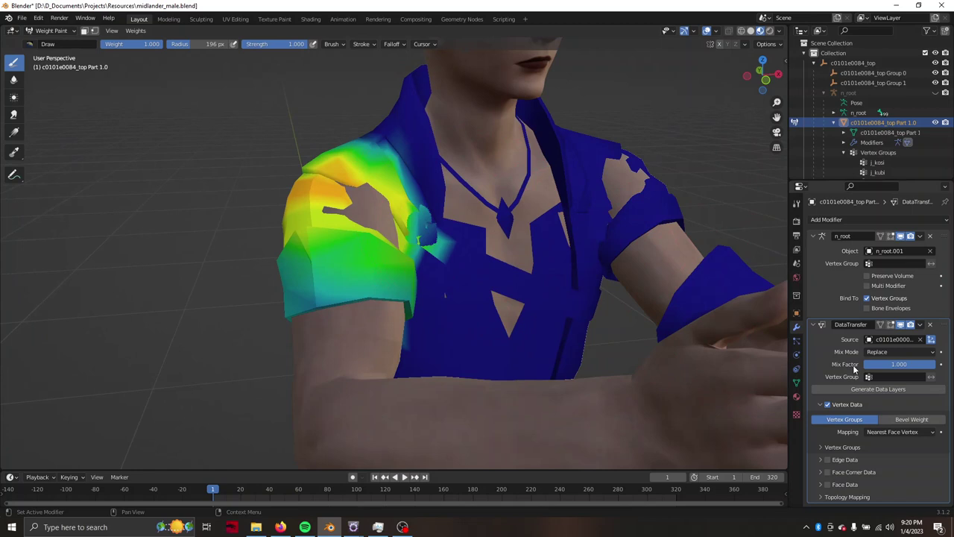
Compare Nearest Vertex and Topology mappings, then settle on Nearest Face Interpolated.
click(885, 431)
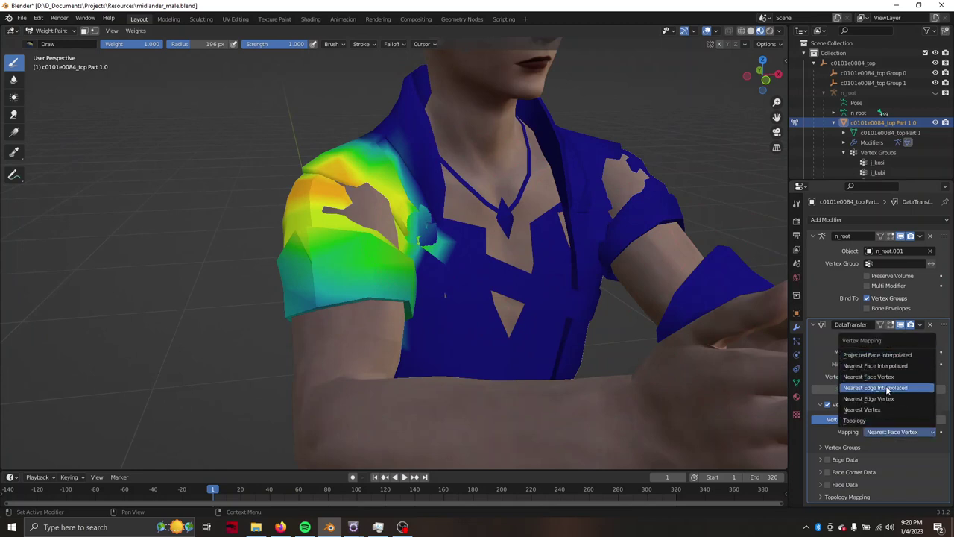
click(884, 410)
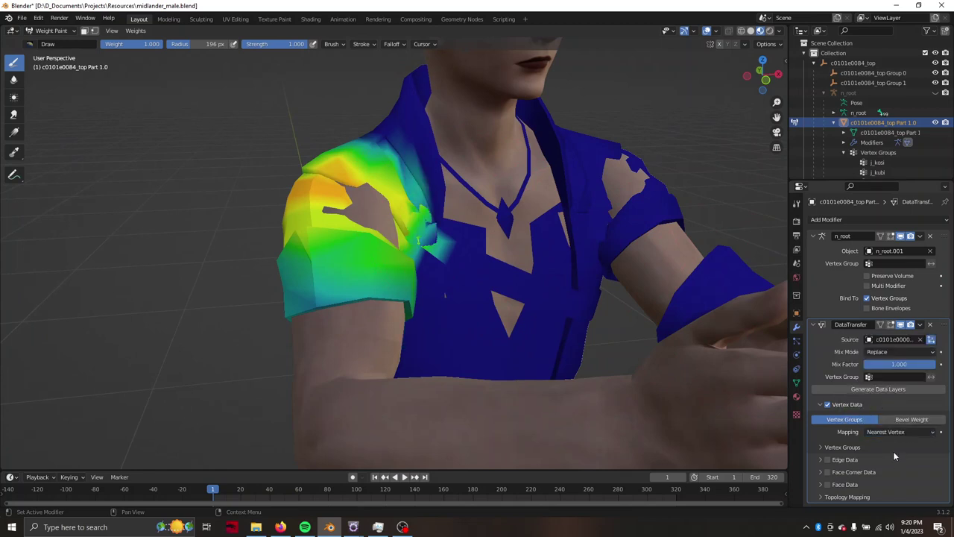
click(891, 432)
click(883, 417)
click(894, 445)
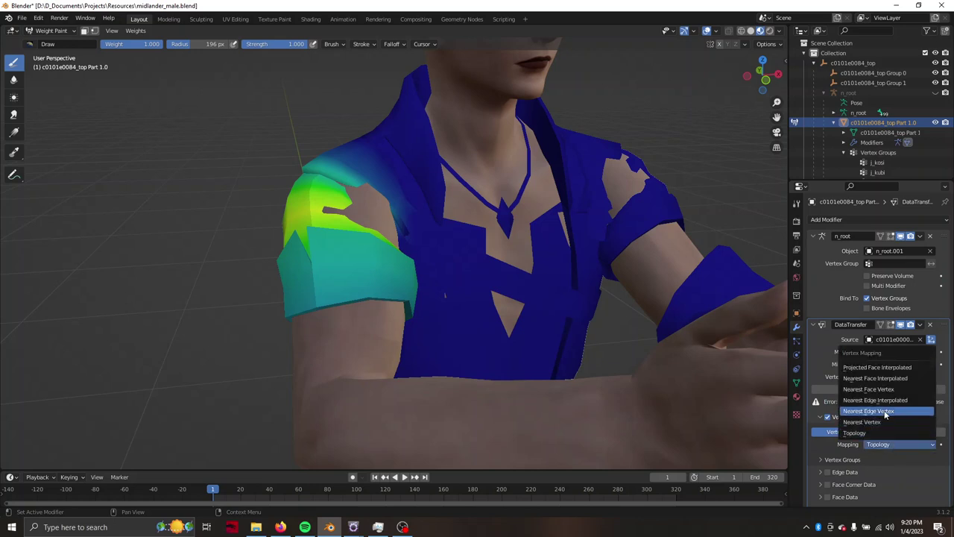
click(876, 432)
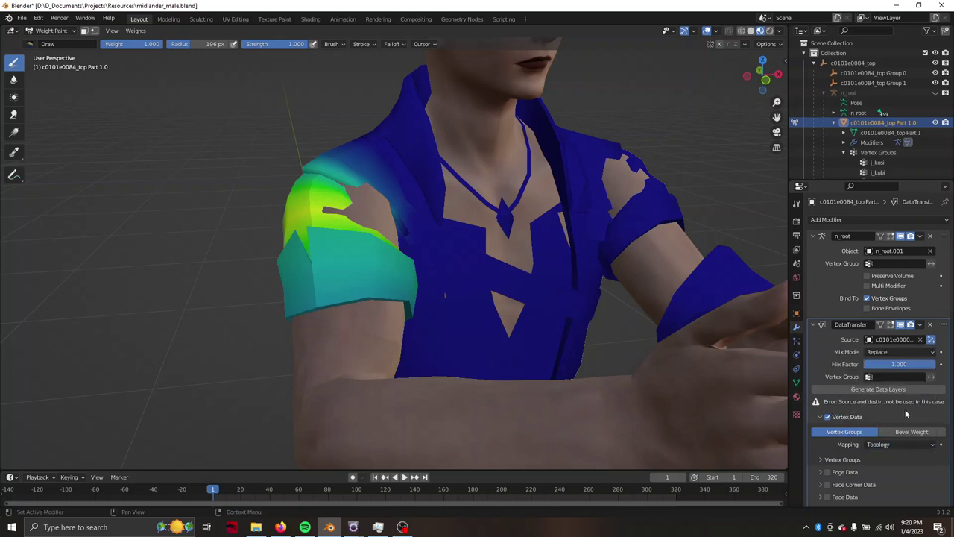
click(903, 445)
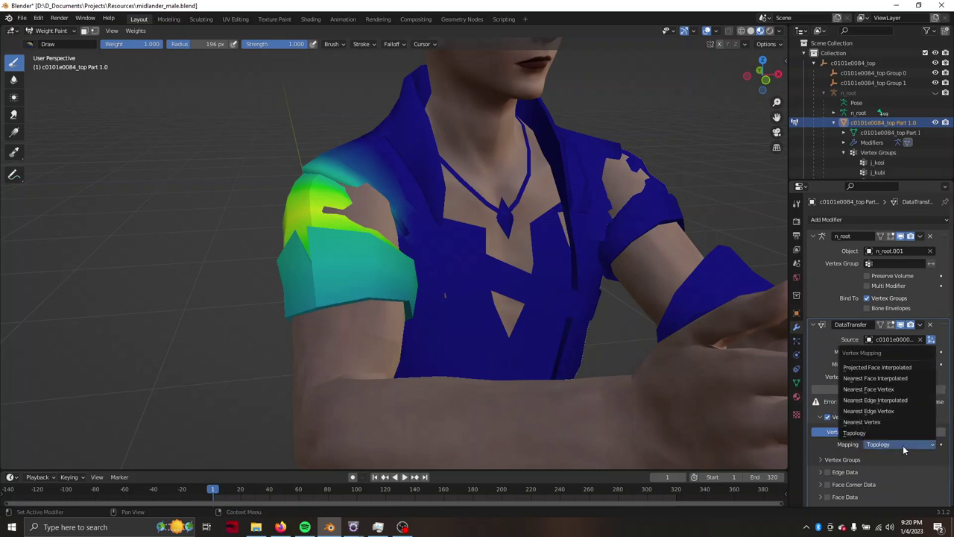
click(892, 384)
scroll(522, 283, up, 2)
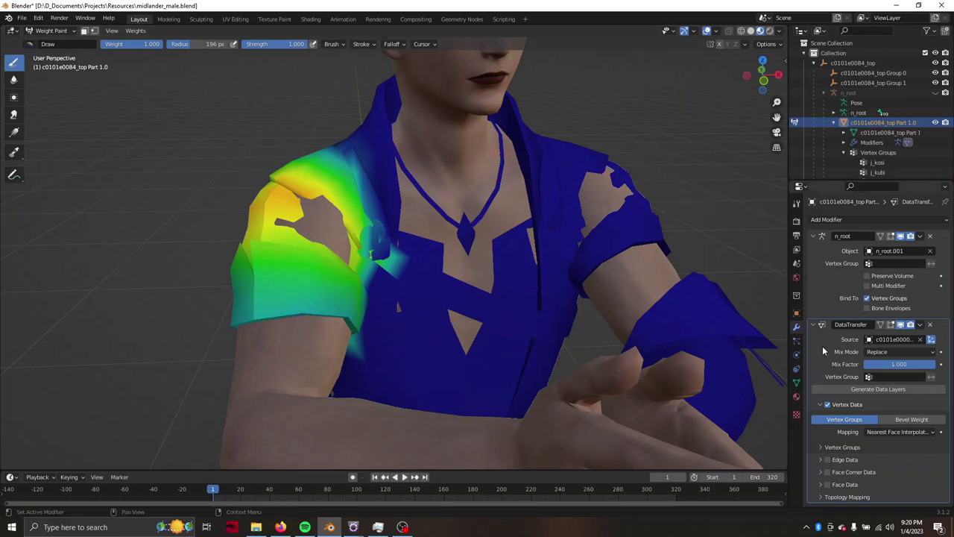
Try generating the vertex group data layers, undo it, and inspect the shoulder weights.
click(863, 387)
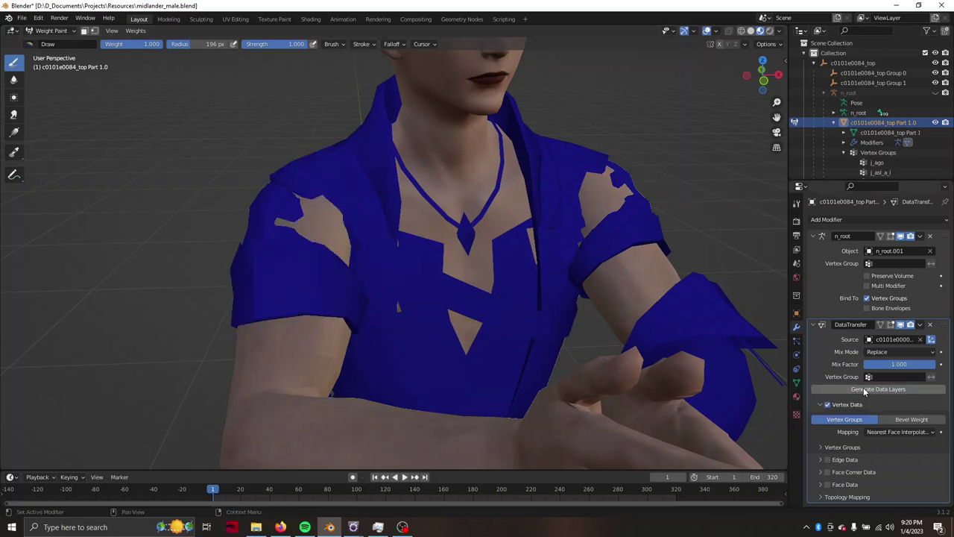
scroll(843, 141, down, 5)
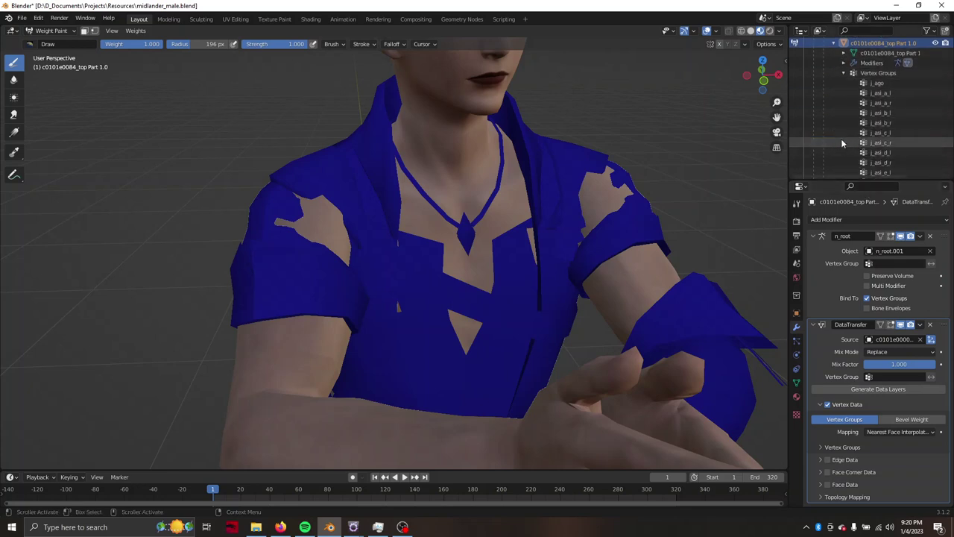
key(ctrl+z)
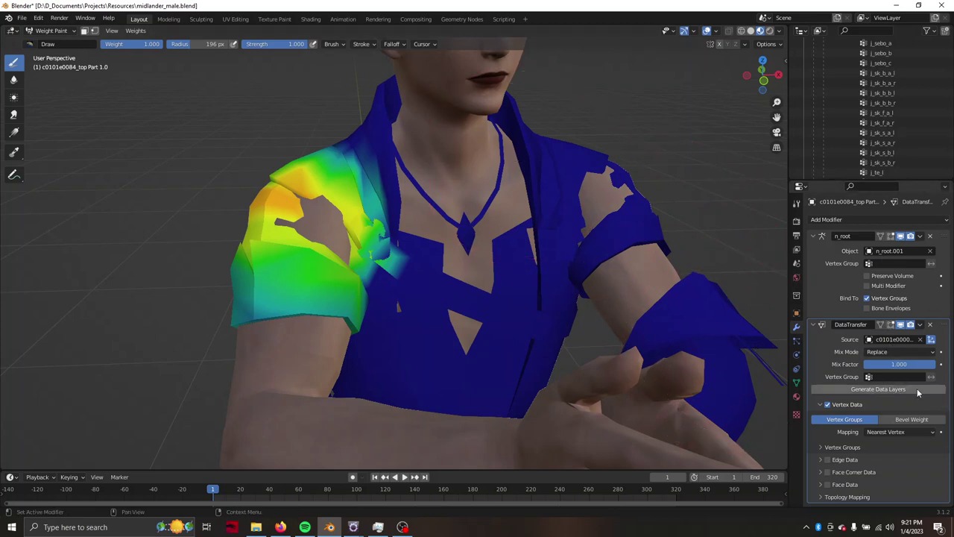
scroll(475, 168, down, 1)
scroll(476, 168, down, 2)
scroll(475, 167, up, 2)
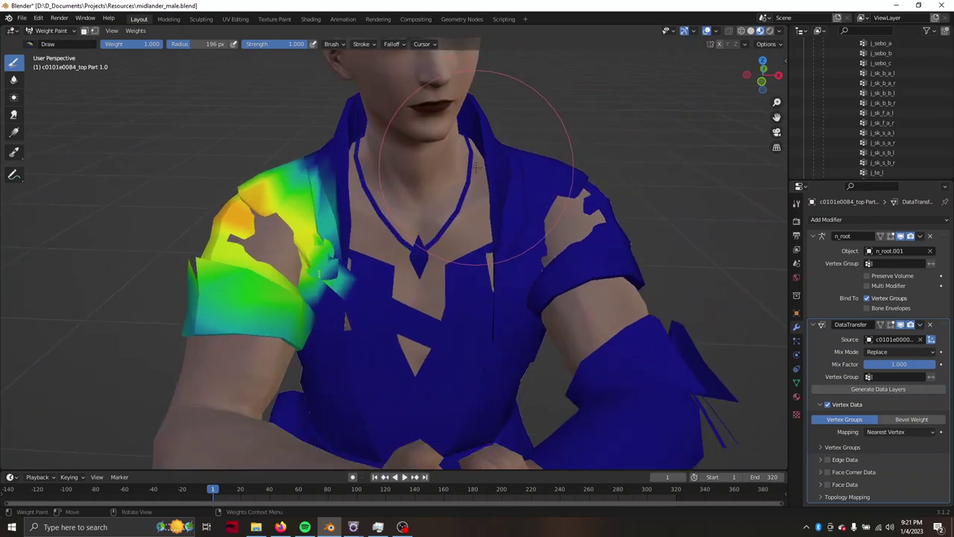
scroll(476, 168, down, 2)
middle_drag(476, 168, 505, 163)
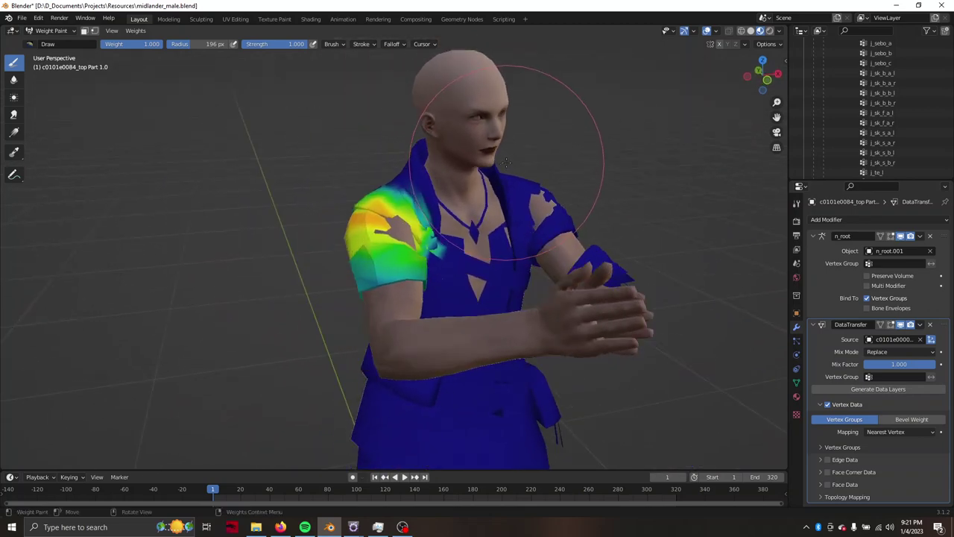
scroll(505, 162, up, 3)
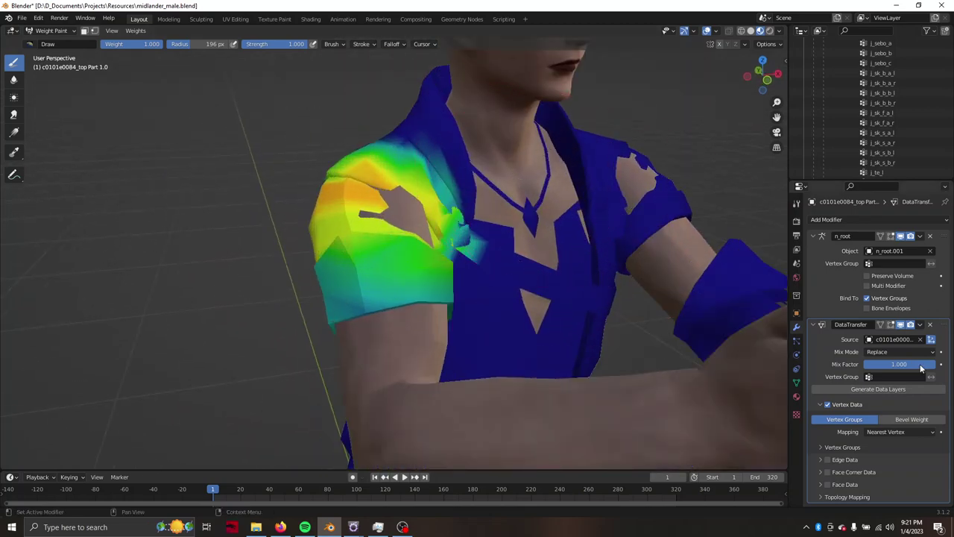
scroll(567, 320, down, 3)
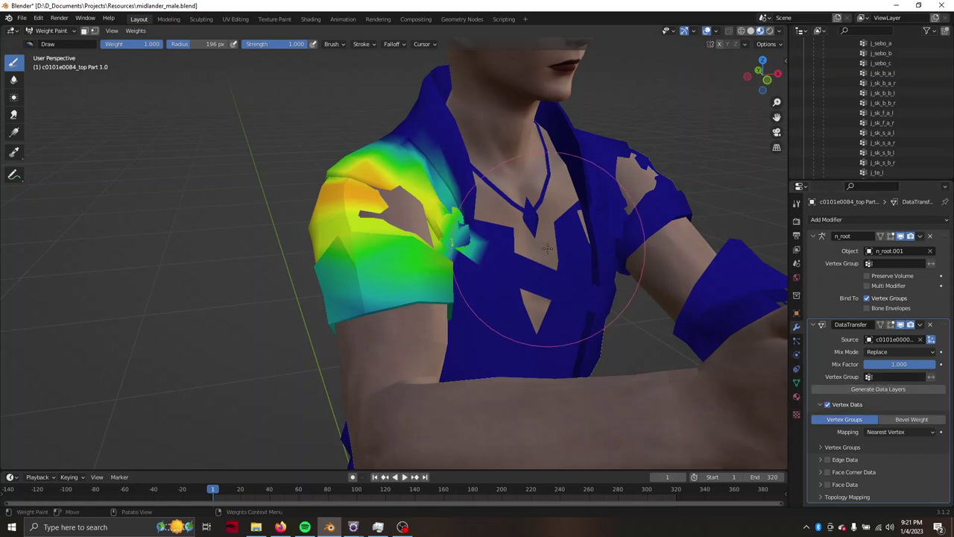
middle_drag(569, 320, 522, 244)
scroll(522, 243, down, 2)
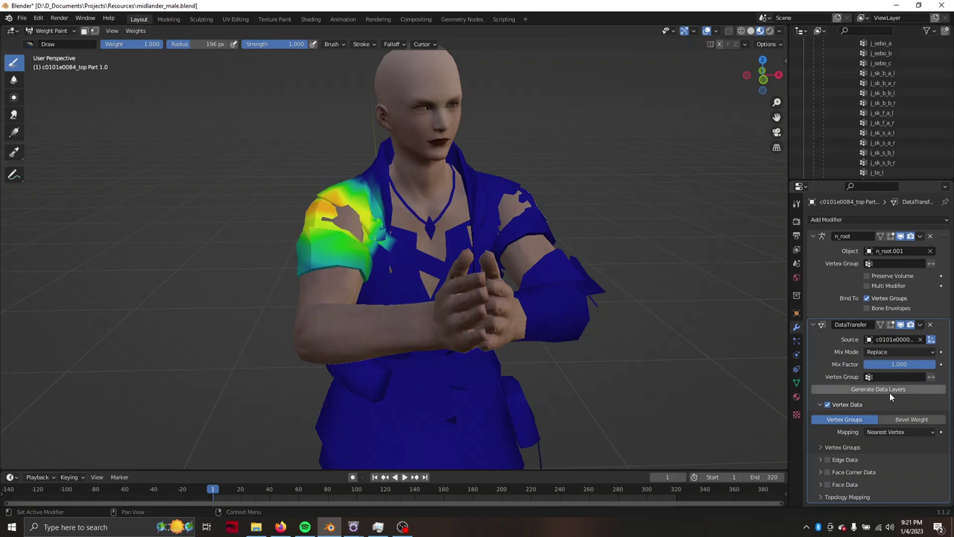
Set mapping to Nearest Face Interpolated, apply the Data Transfer modifier, and play the animation.
click(900, 433)
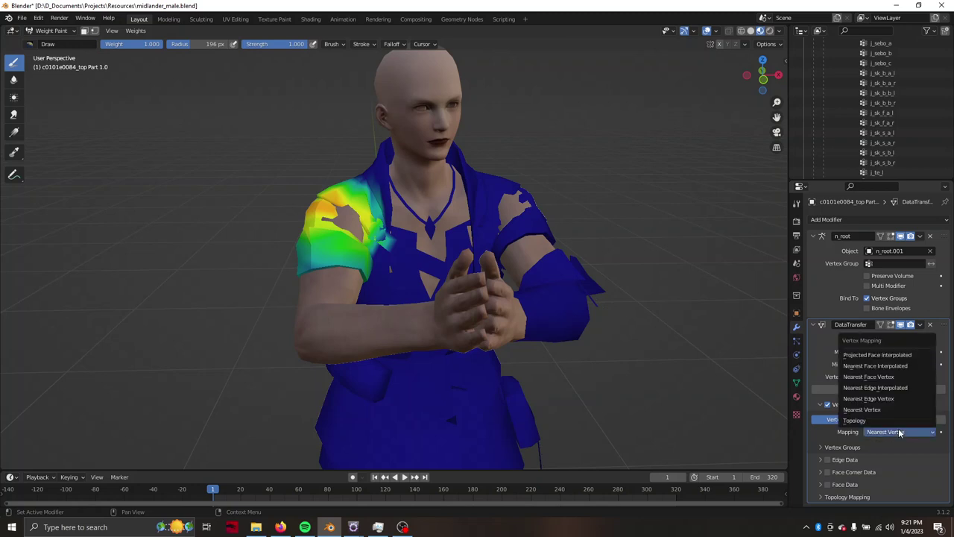
click(884, 366)
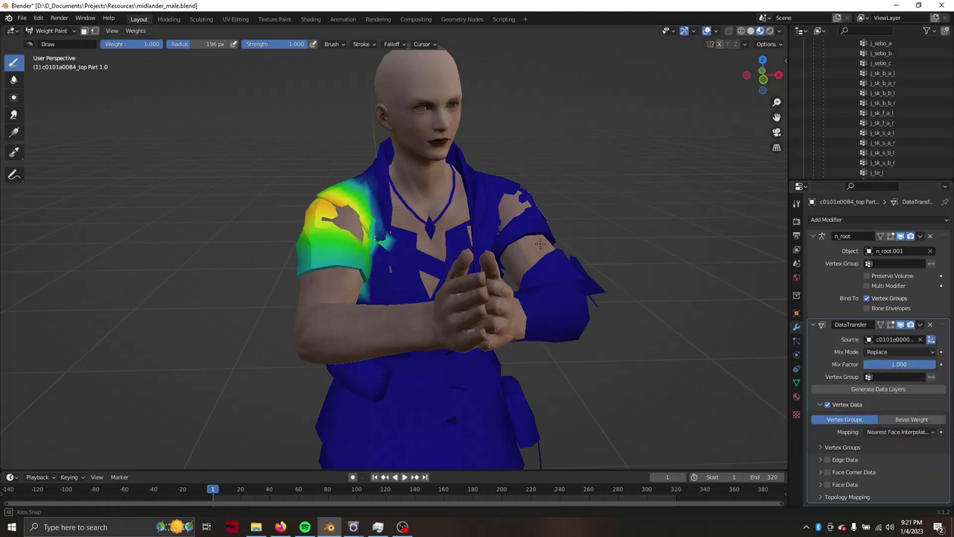
middle_drag(512, 291, 530, 279)
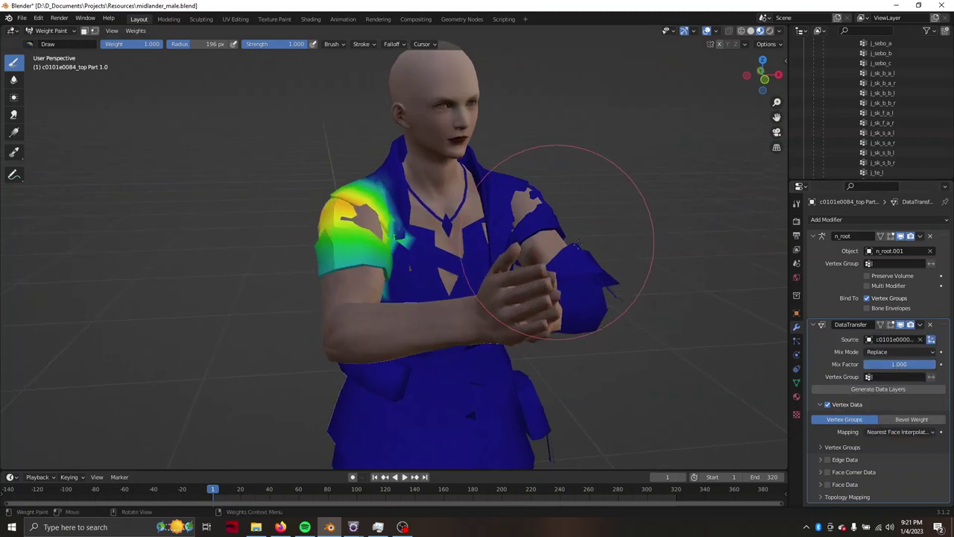
click(920, 325)
click(879, 336)
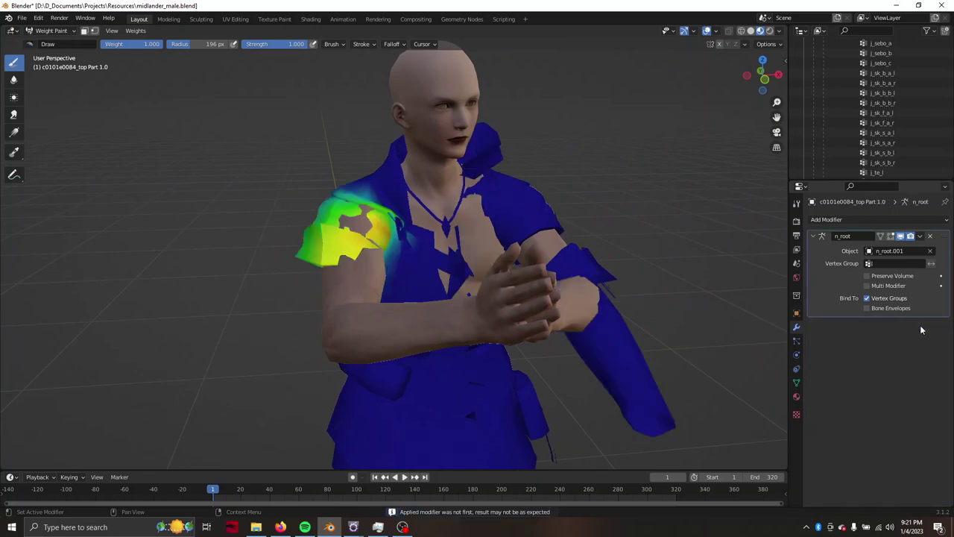
key(space)
scroll(585, 272, up, 3)
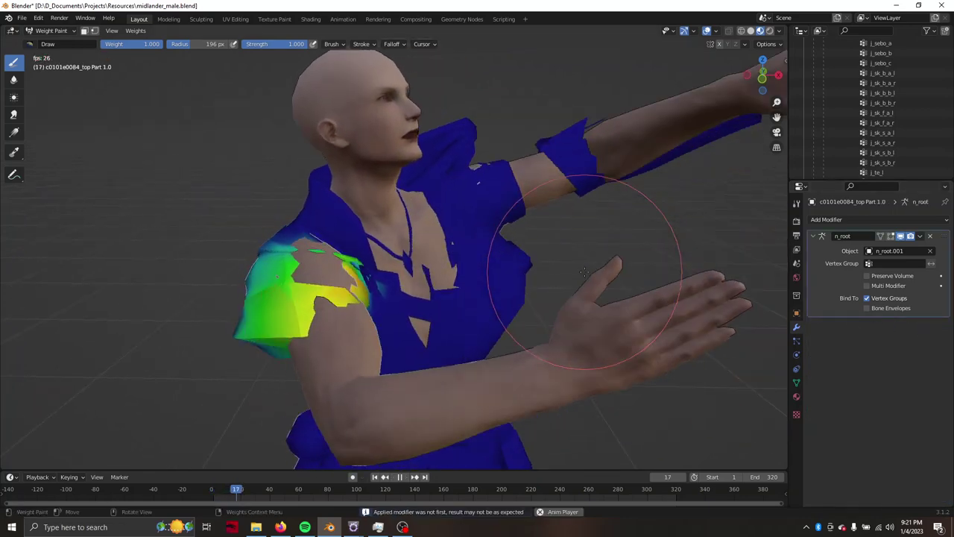
Stop playback and undo the Data Transfer modifier apply.
scroll(585, 272, up, 2)
scroll(585, 272, up, 3)
key(space)
key(ctrl+z)
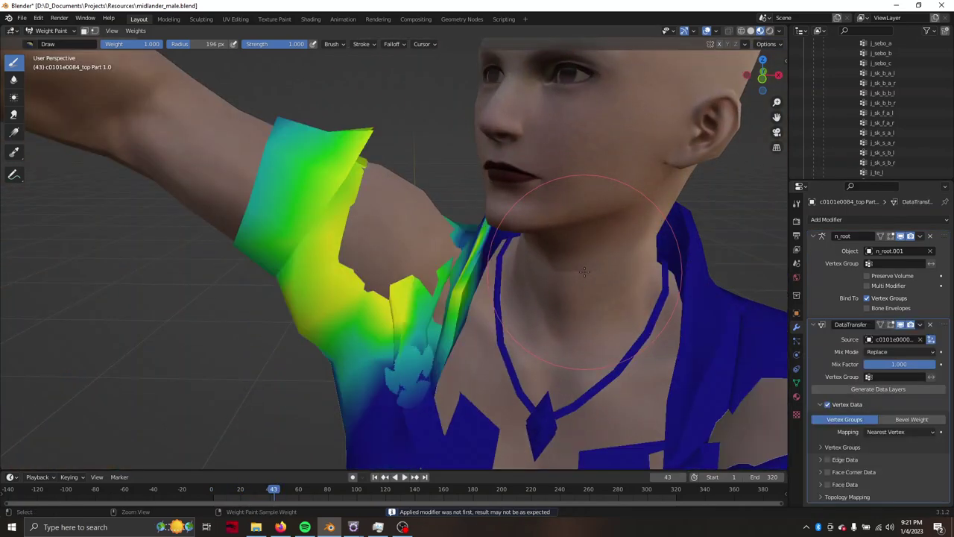
key(ctrl+z)
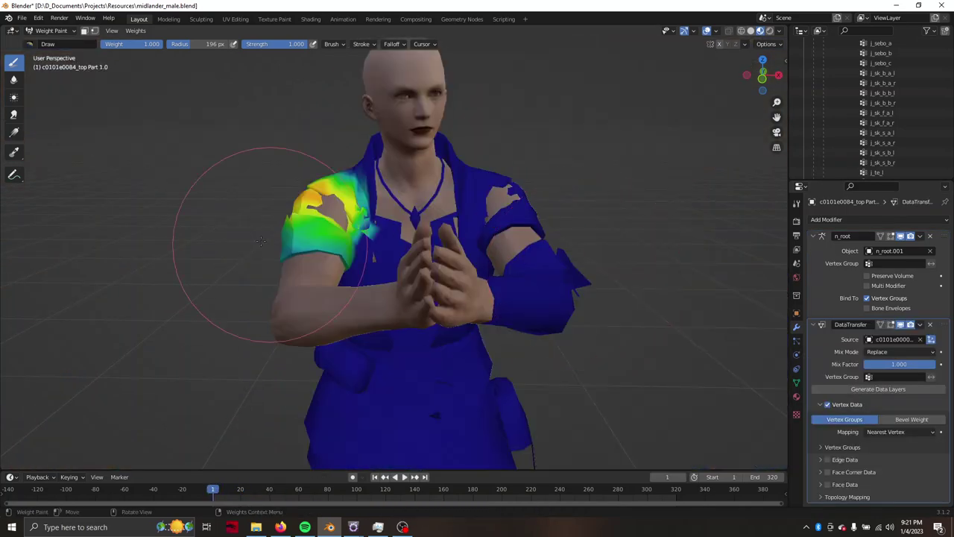
In Object Mode, clear the Data Transfer source, then unhide and select armature n_root.001.
click(50, 31)
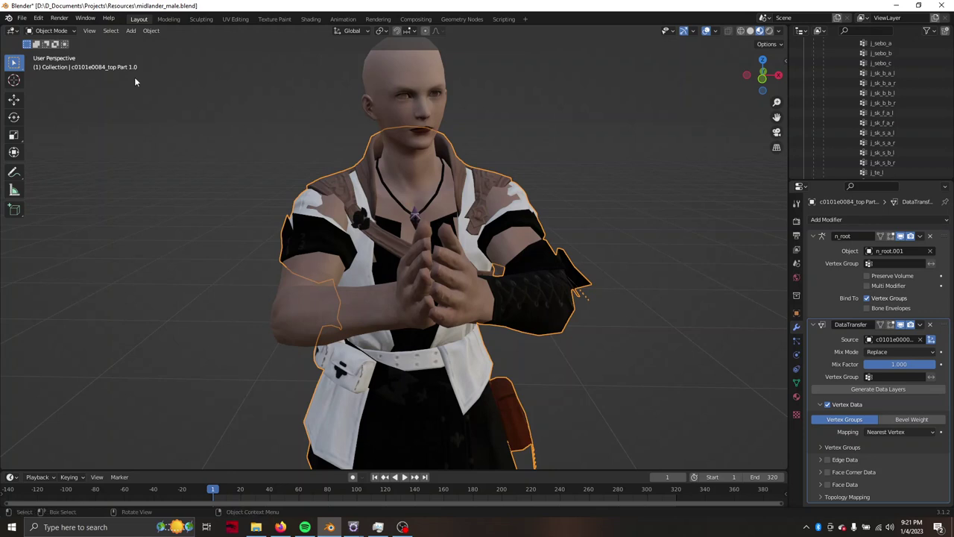
scroll(321, 136, down, 3)
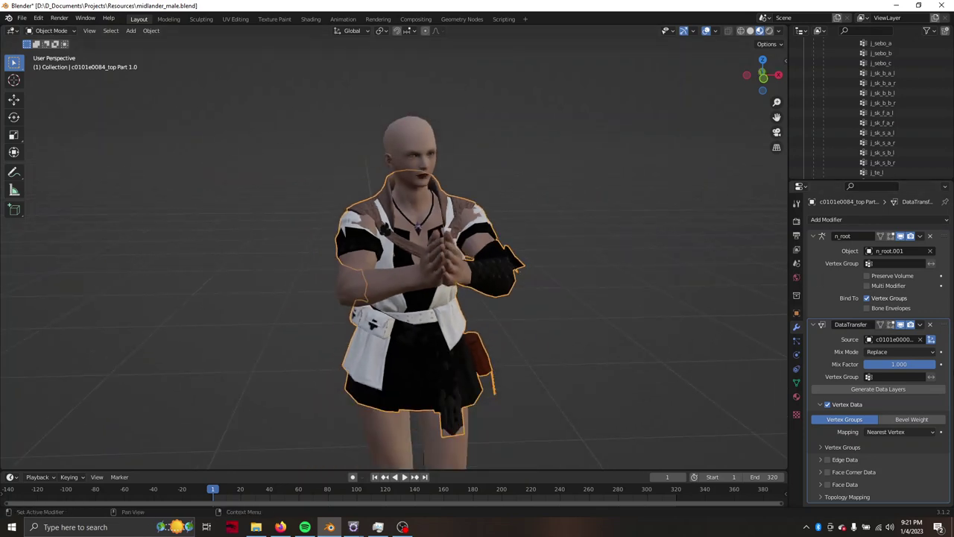
click(920, 340)
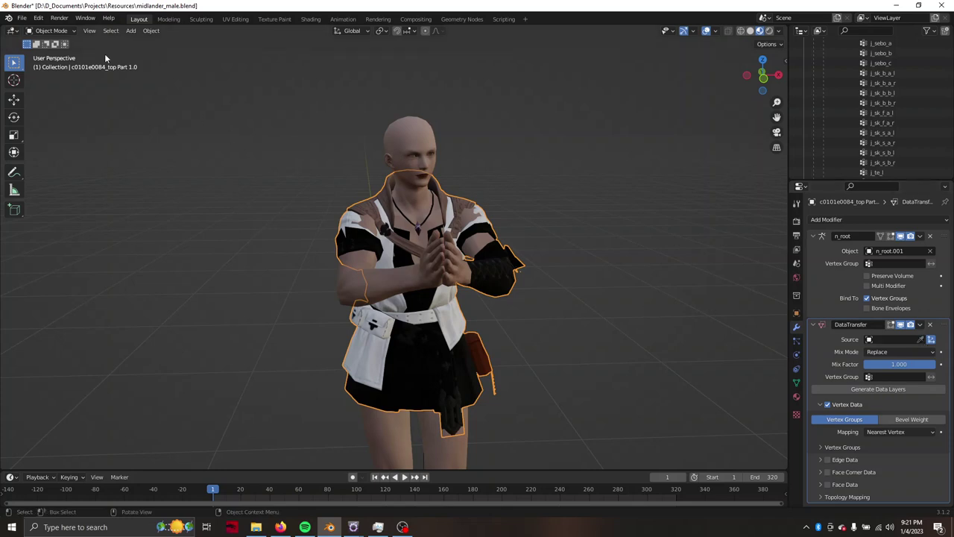
scroll(827, 111, up, 10)
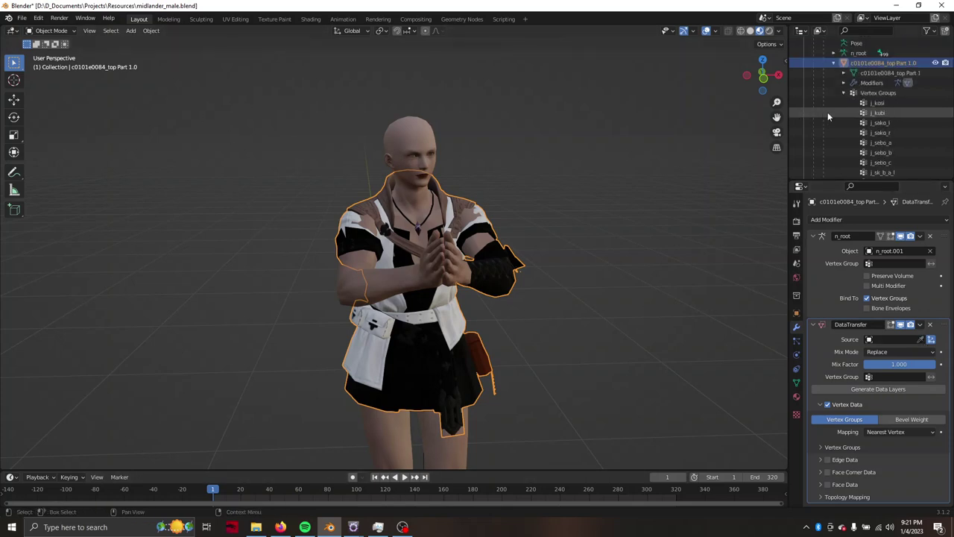
click(835, 122)
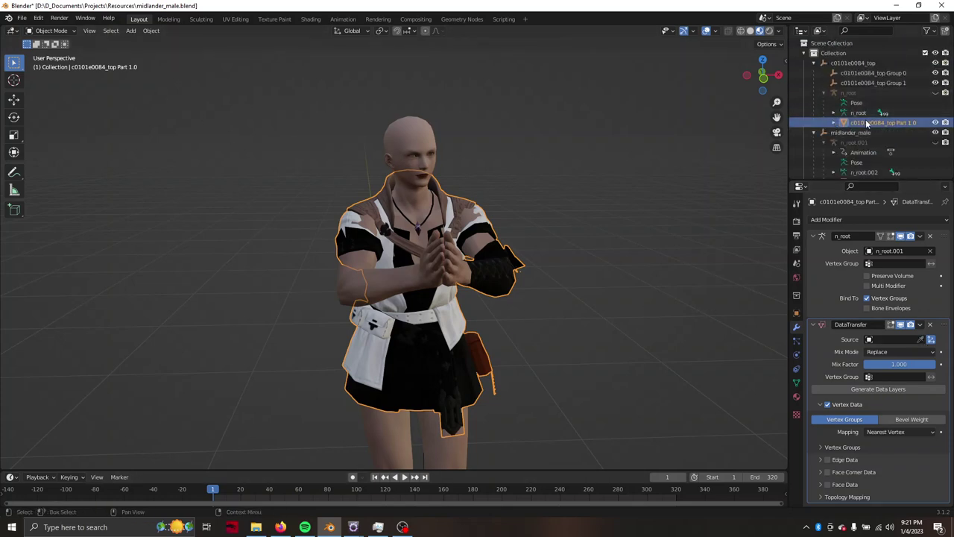
scroll(887, 137, down, 1)
click(936, 122)
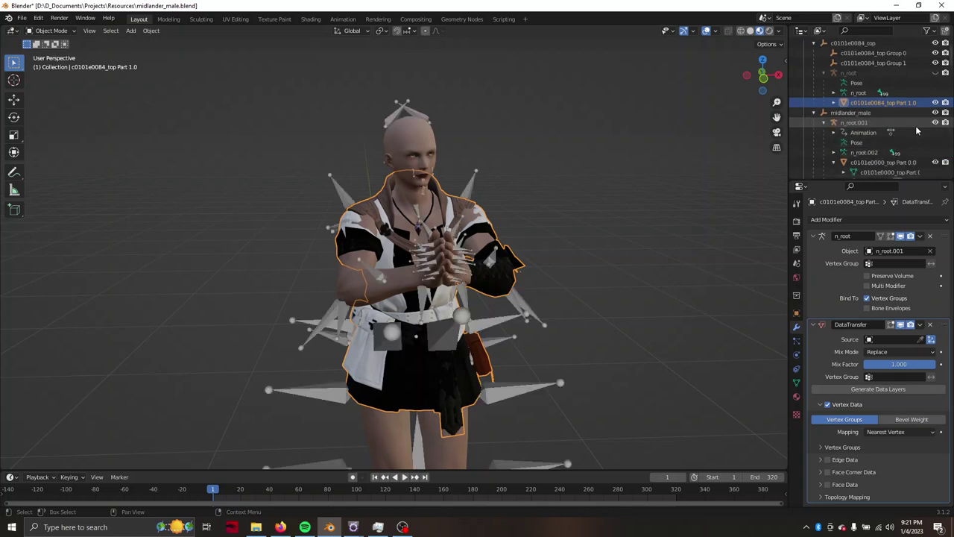
click(921, 122)
In the Animation workspace, move the playhead to frame 330 and key all channels.
click(343, 18)
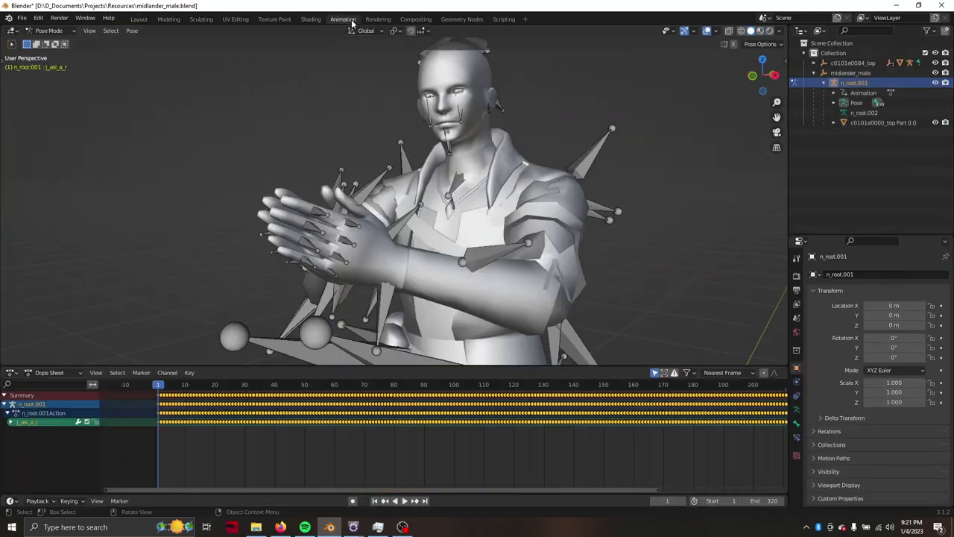
scroll(443, 405, down, 1)
key(space)
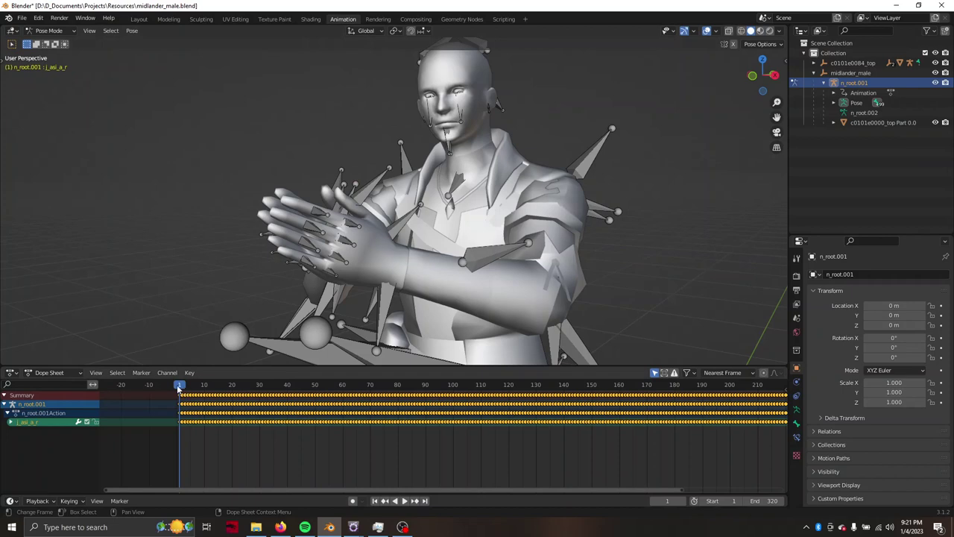
key(space)
scroll(619, 446, down, 5)
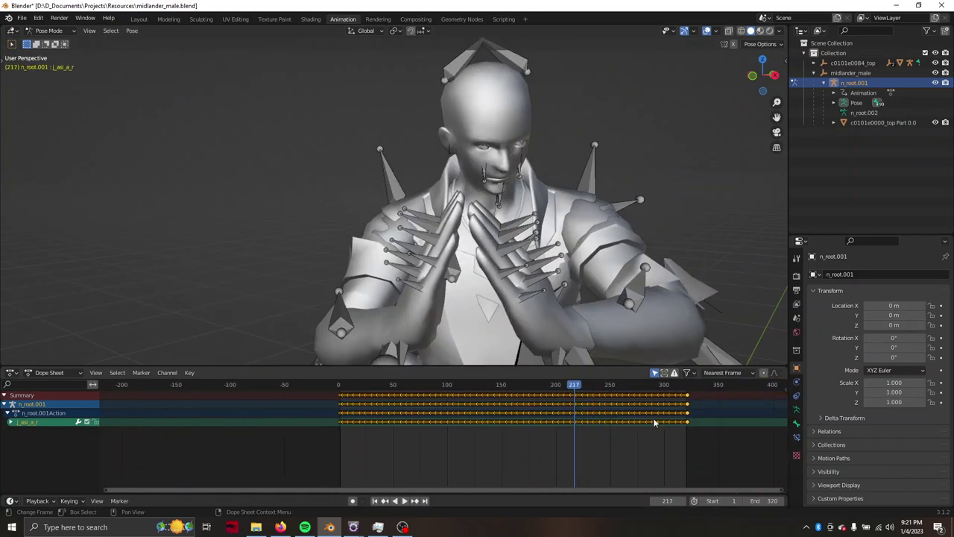
drag(579, 388, 696, 385)
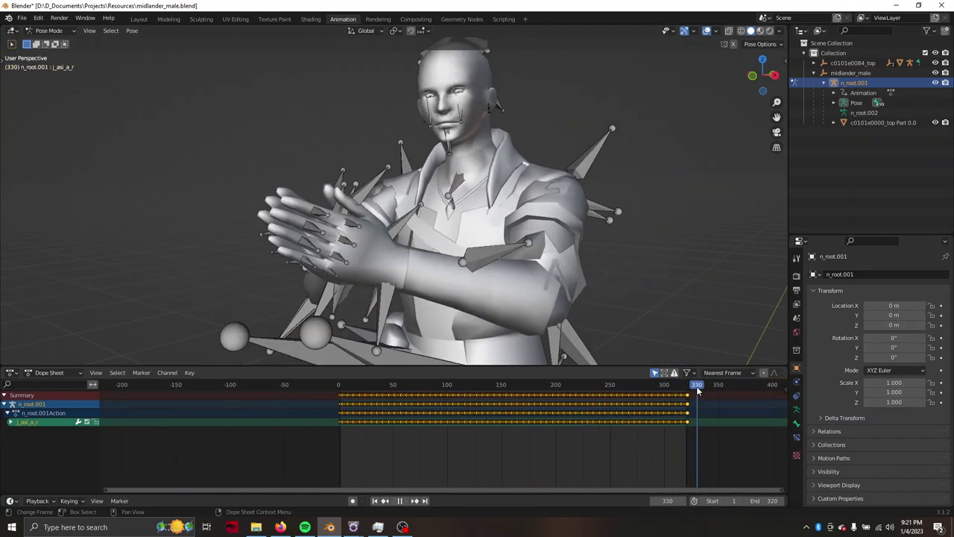
key(i)
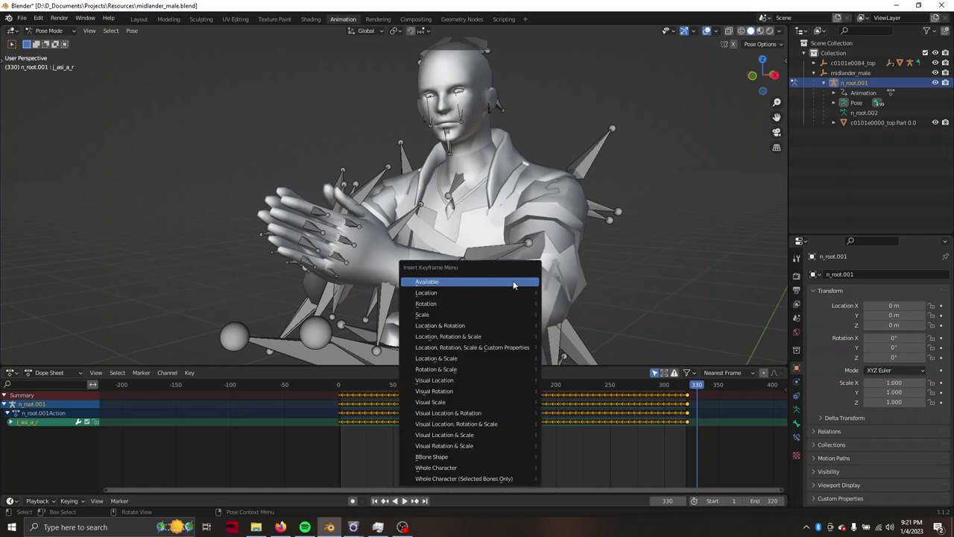
click(513, 282)
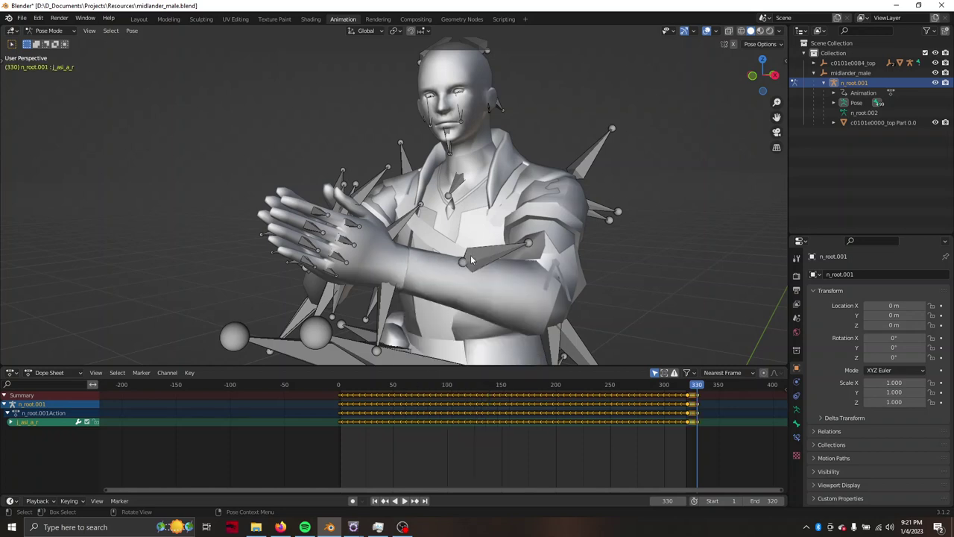
Select all bones, clear all pose transforms, and key the rest pose at frame 330.
click(135, 32)
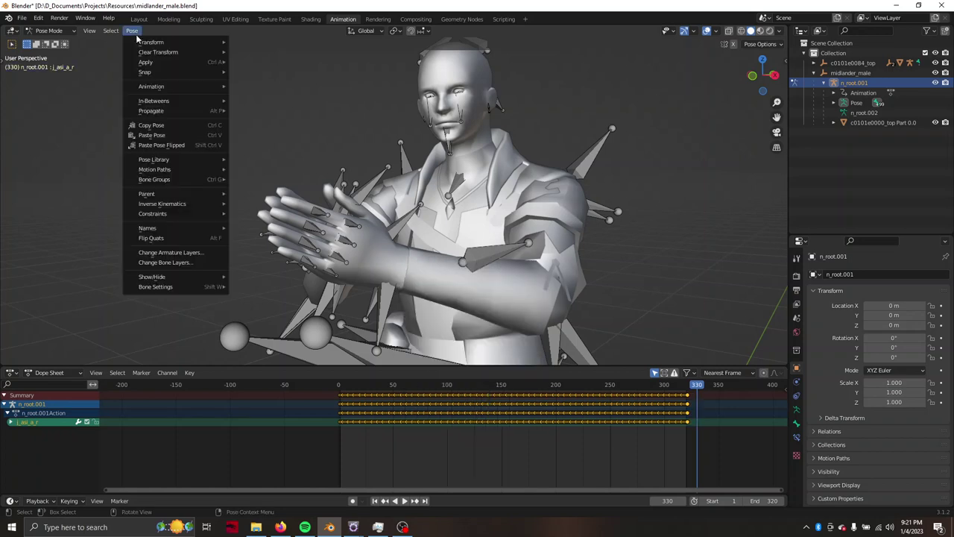
click(250, 52)
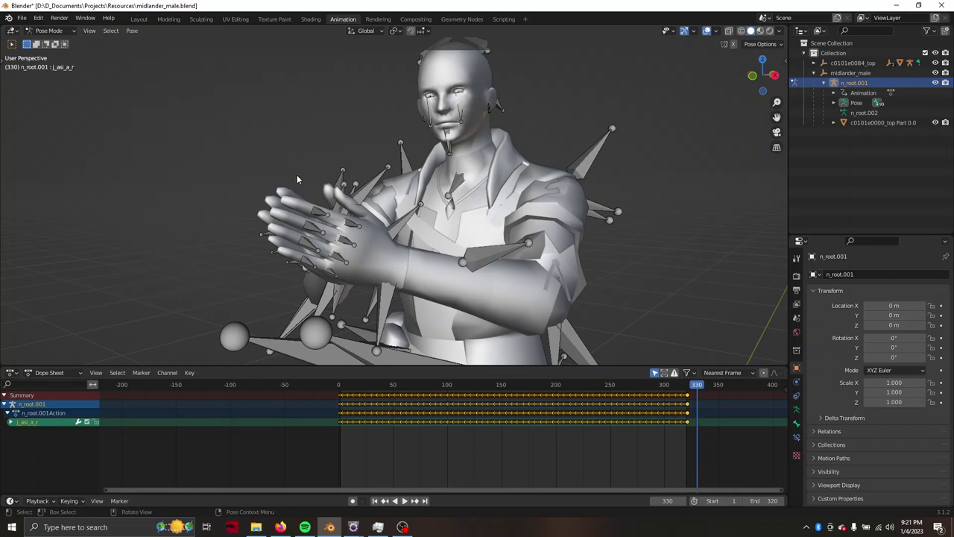
key(a)
click(138, 30)
mouse_move(158, 52)
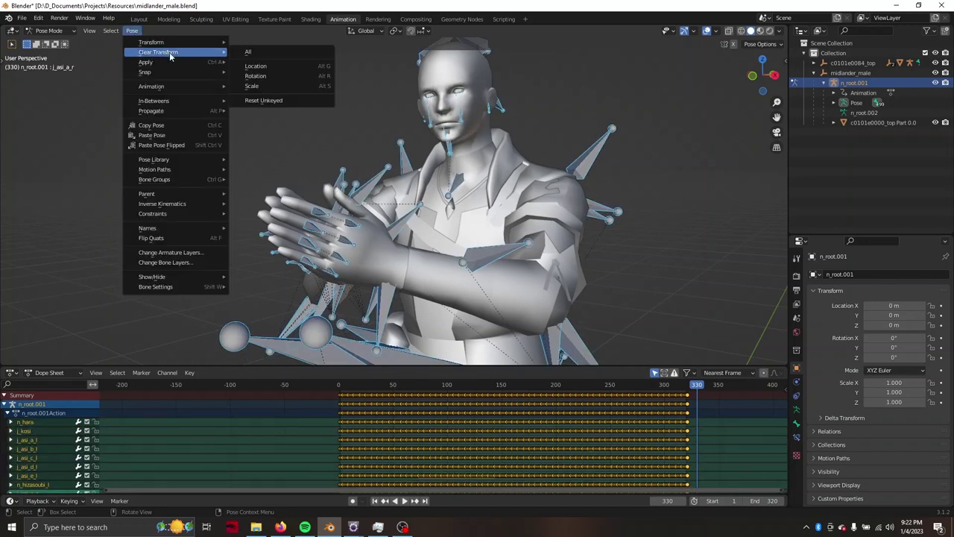
click(248, 54)
scroll(420, 154, down, 4)
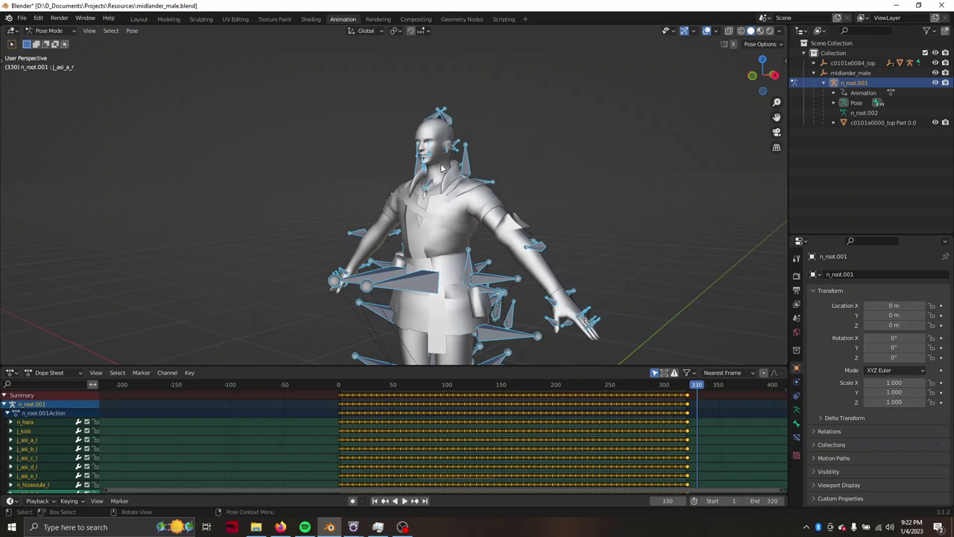
key(i)
click(441, 164)
middle_drag(441, 163, 508, 167)
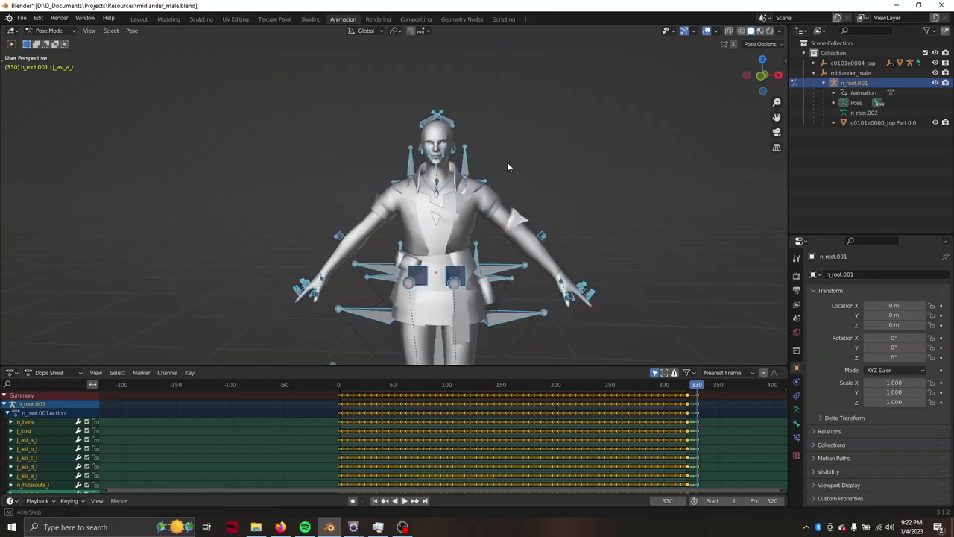
In Layout, set c0101e0000_top Part 0.0 as Data Transfer source on the c0101e0084_top Part 1.0 clothing.
click(139, 18)
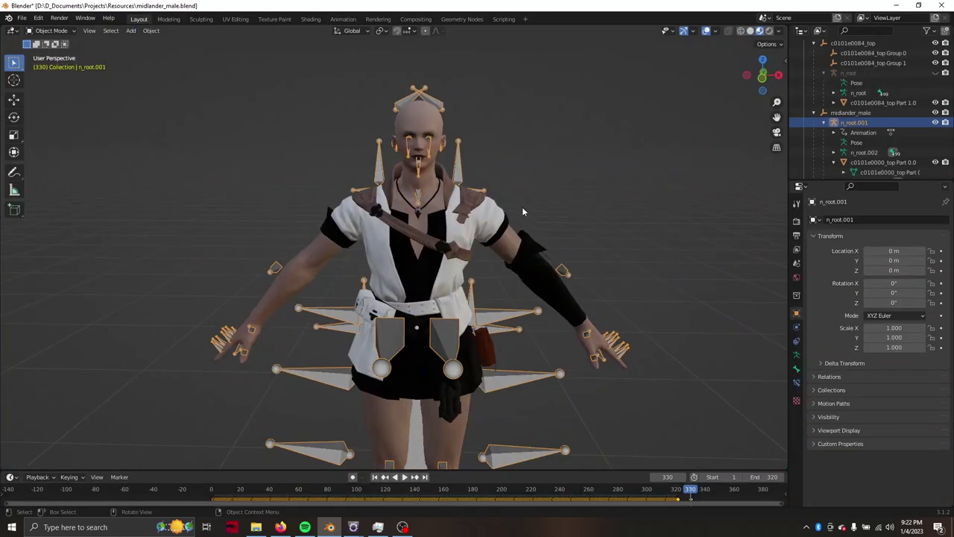
click(507, 235)
click(490, 219)
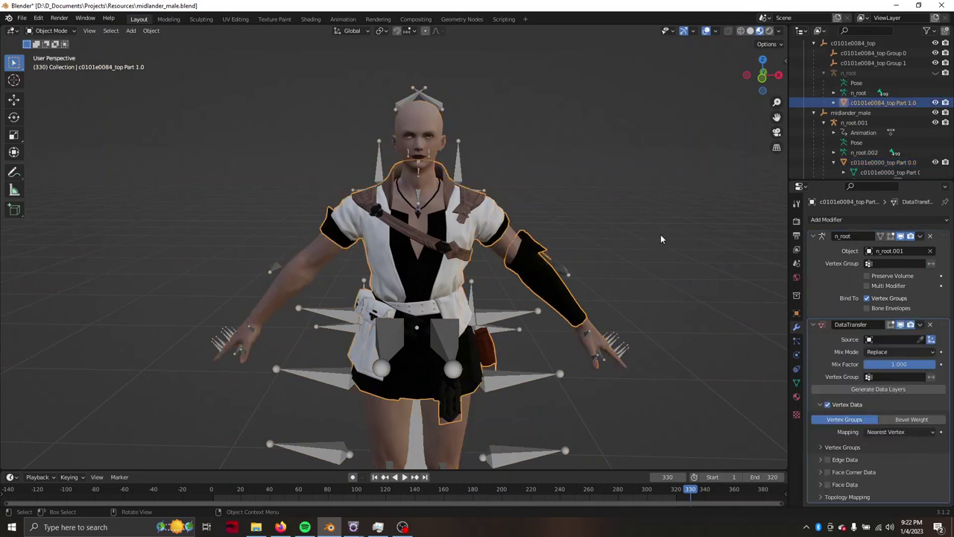
click(930, 340)
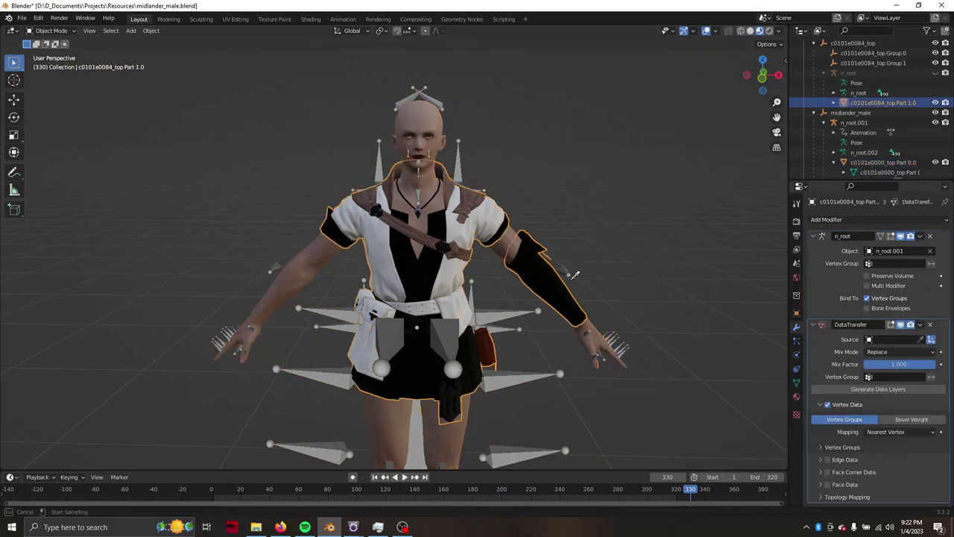
click(506, 234)
scroll(515, 244, up, 2)
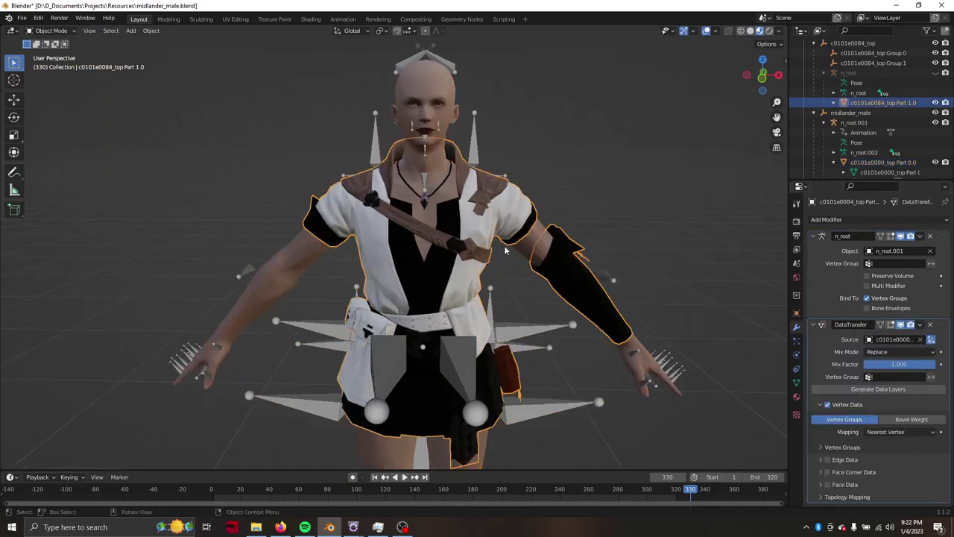
Hide the armature, apply the clothing's Data Transfer modifier, and jump back to frame 1.
click(531, 334)
key(h)
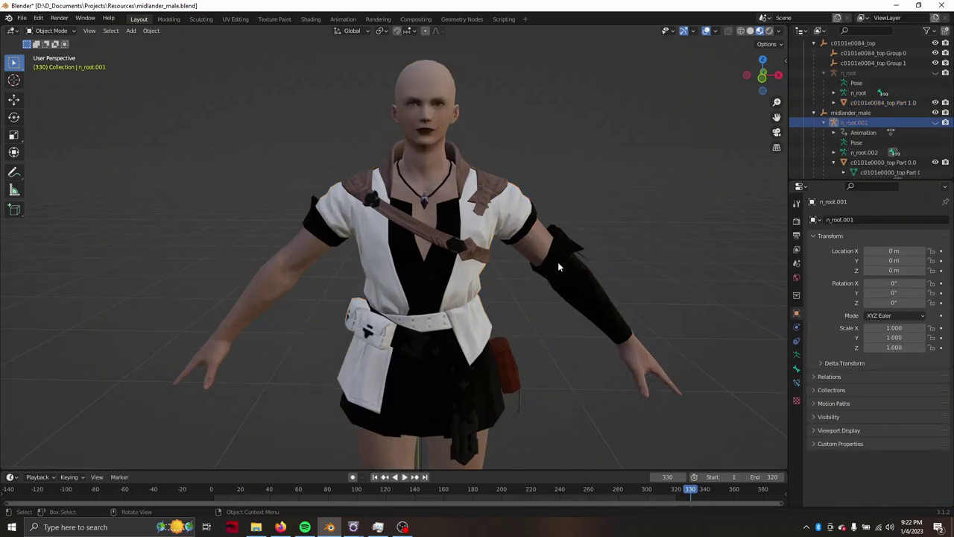
click(558, 262)
click(920, 324)
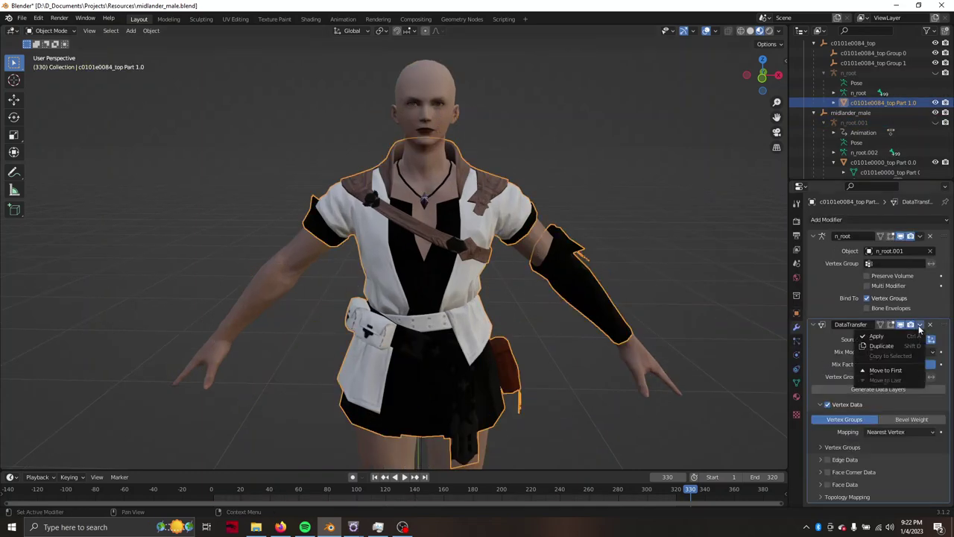
click(908, 337)
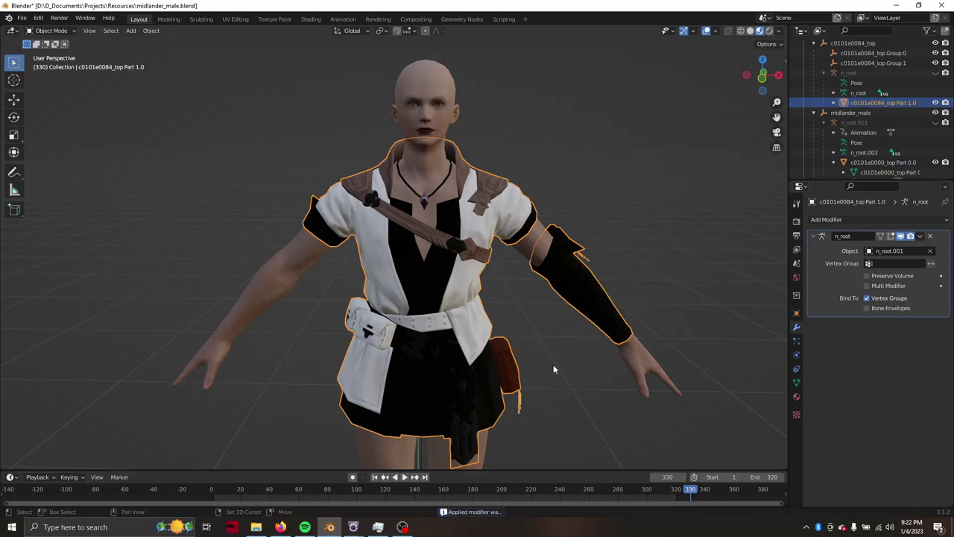
key(shift+Left)
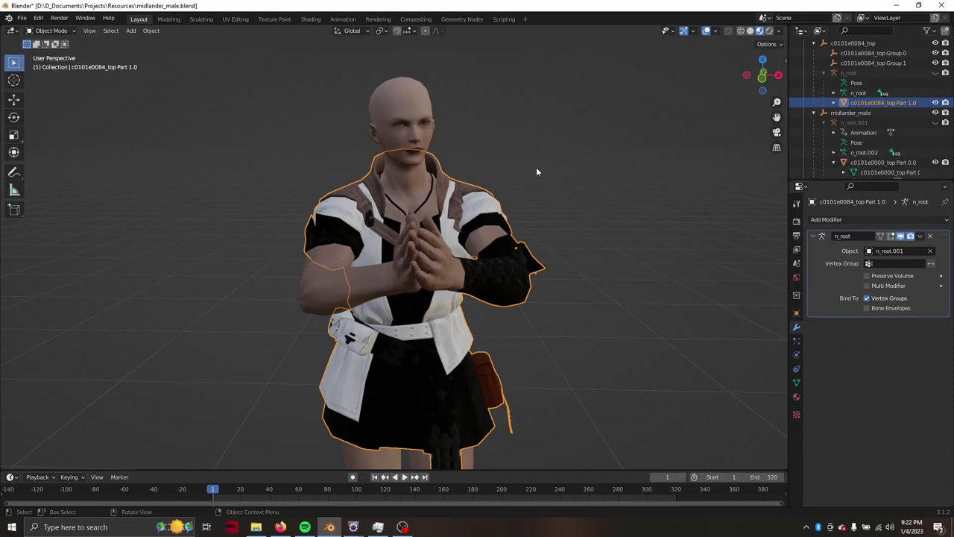
click(537, 166)
middle_drag(536, 164, 555, 167)
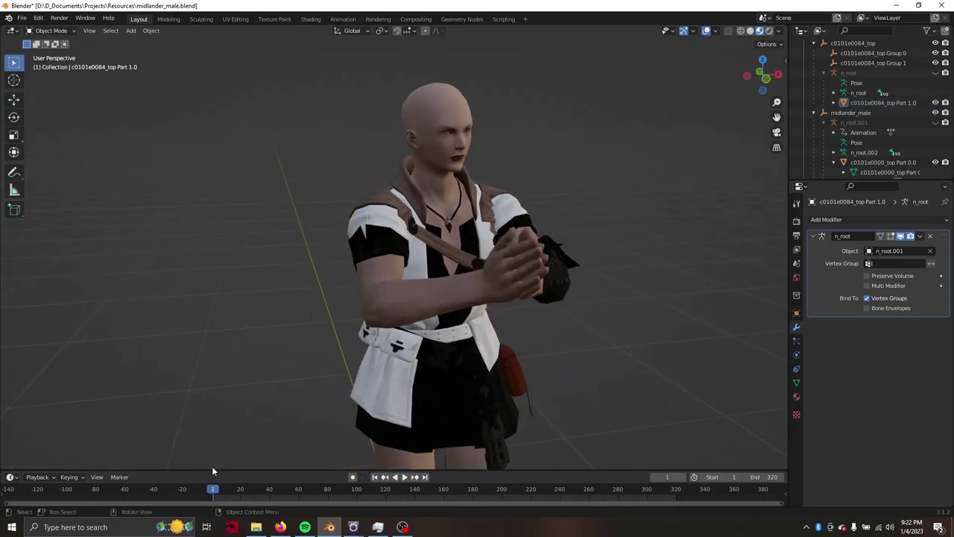
key(space)
middle_drag(404, 317, 421, 314)
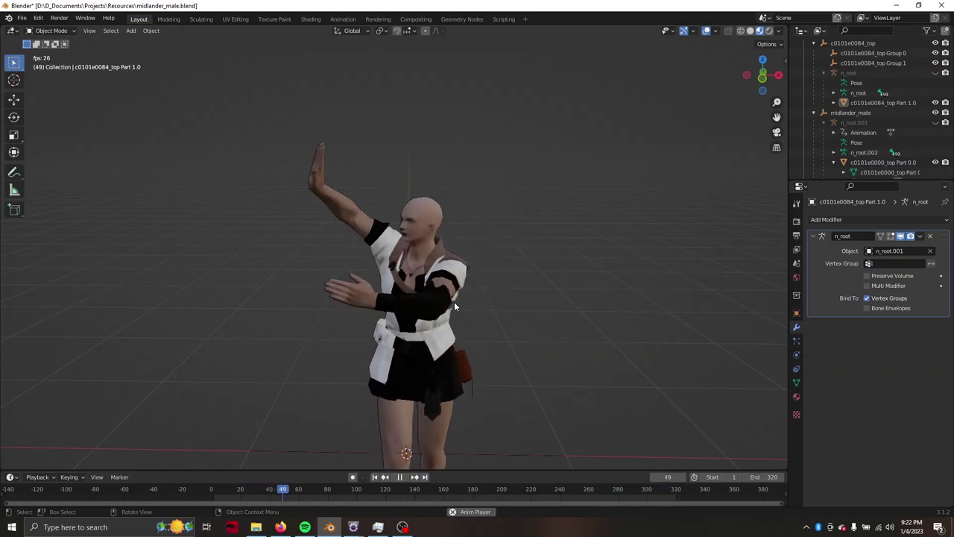
scroll(455, 301, down, 3)
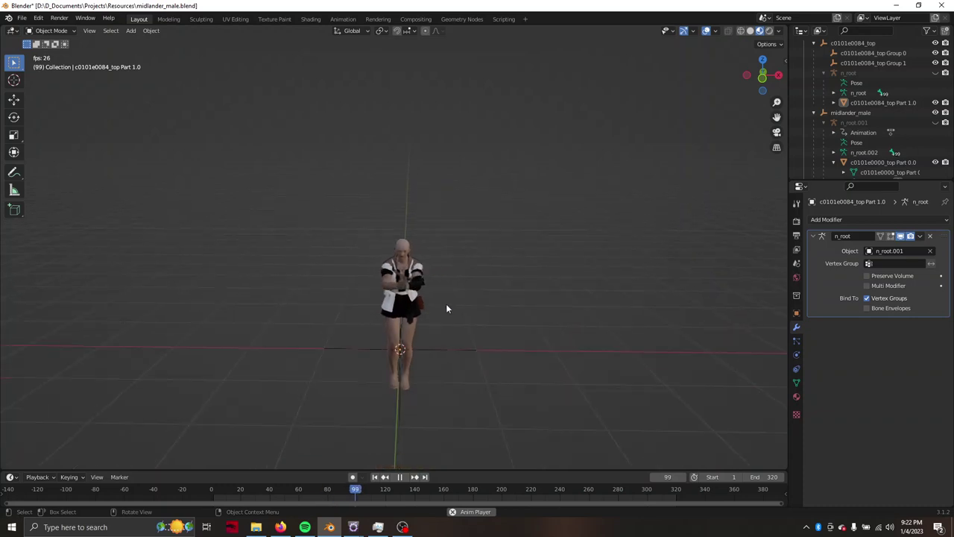
mouse_move(445, 303)
middle_down()
mouse_move(552, 299)
mouse_move(485, 293)
middle_up()
scroll(477, 301, up, 4)
scroll(485, 293, up, 1)
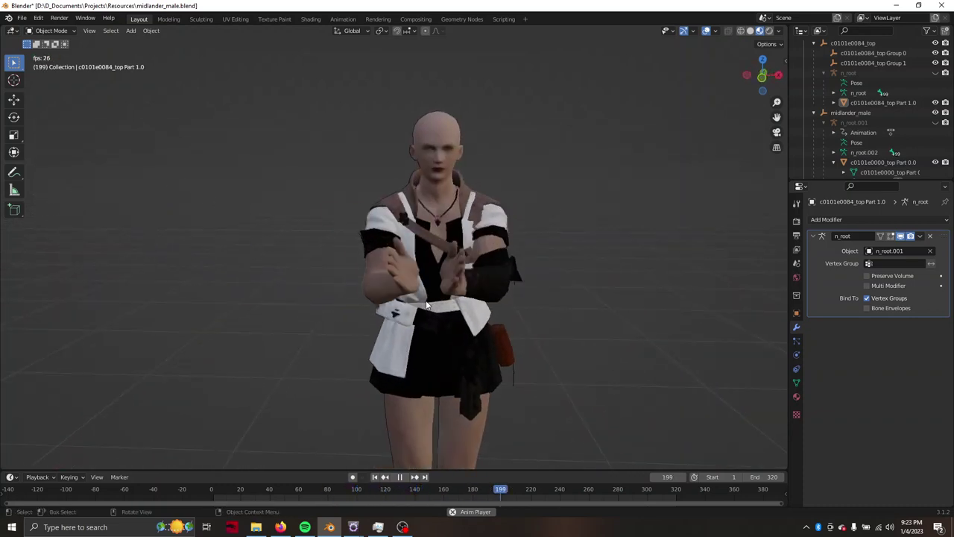
scroll(486, 296, up, 3)
key(Escape)
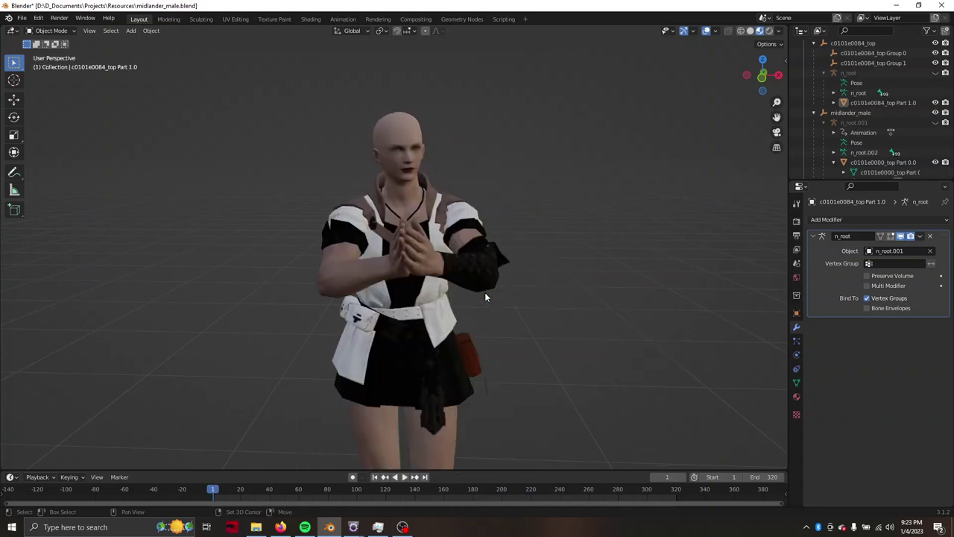
scroll(485, 293, up, 2)
scroll(464, 282, up, 2)
middle_drag(465, 282, 445, 290)
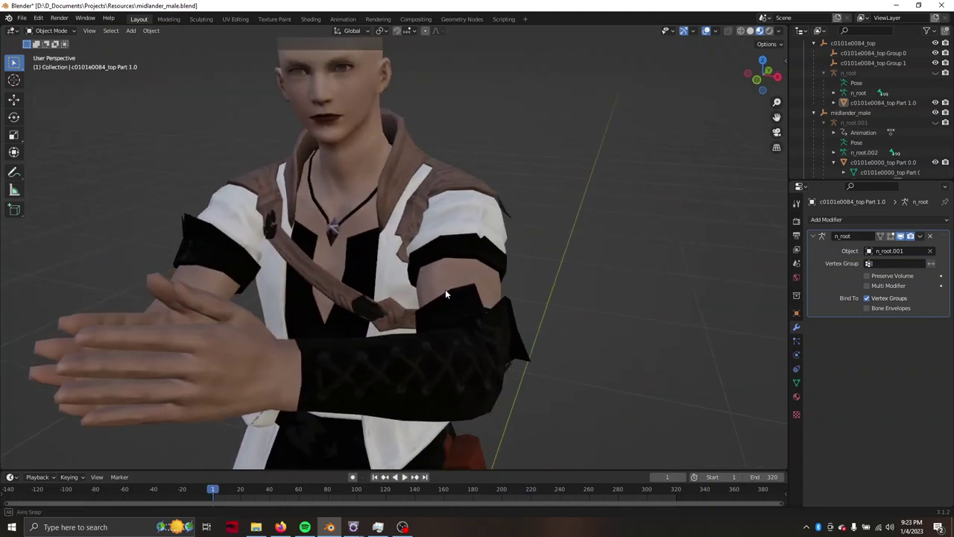
scroll(378, 256, up, 2)
scroll(378, 255, up, 2)
Check the pendant piece in the top's Edit Mode, then return to Object Mode.
click(282, 216)
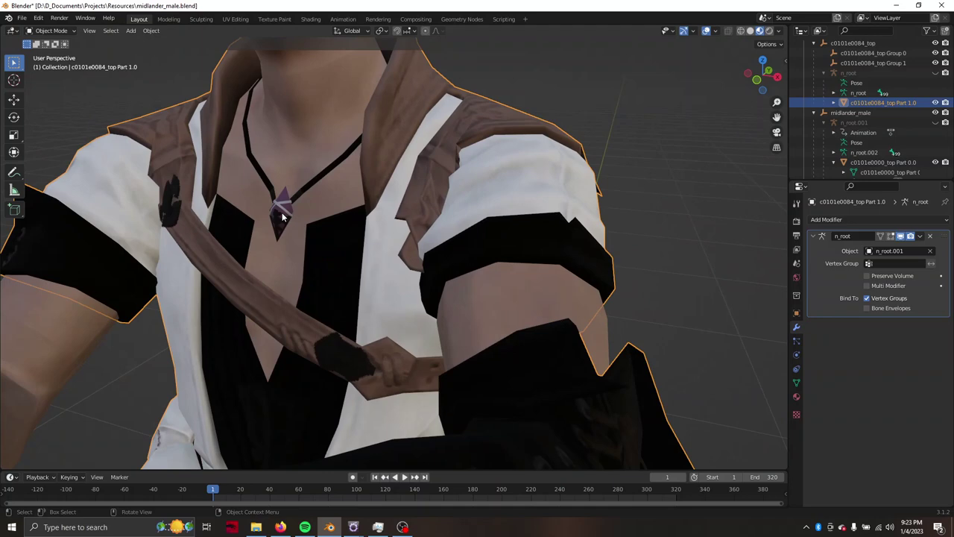
key(Tab)
middle_drag(317, 167, 383, 171)
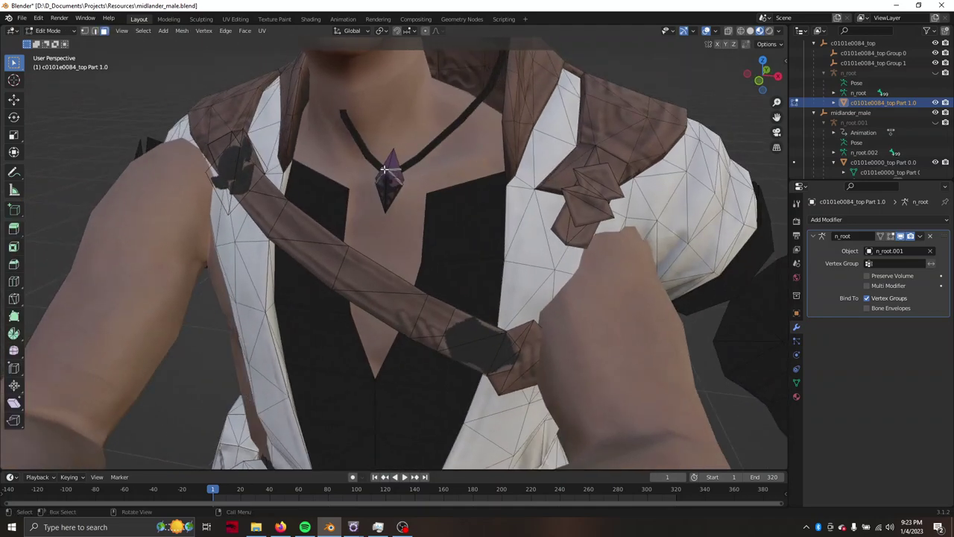
key(l)
key(Tab)
scroll(396, 184, up, 1)
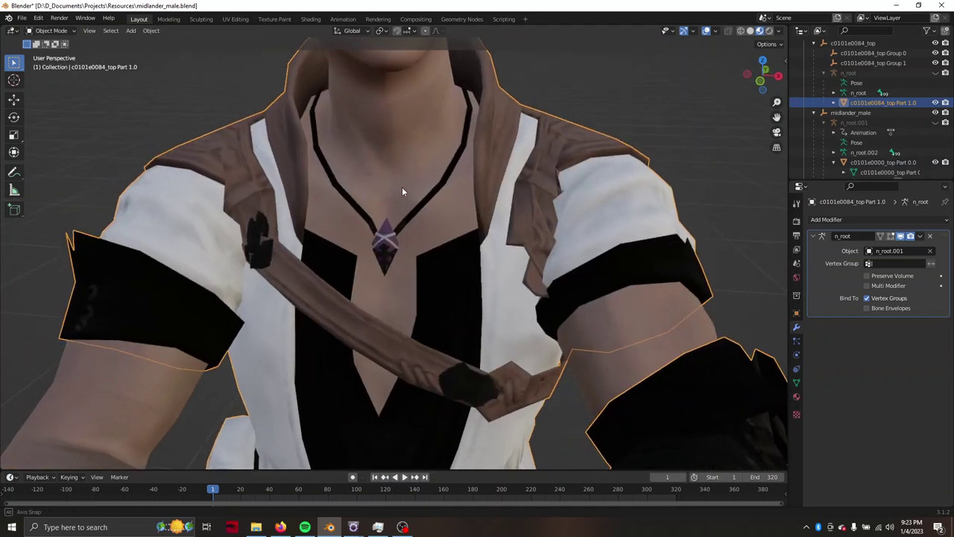
scroll(402, 186, up, 1)
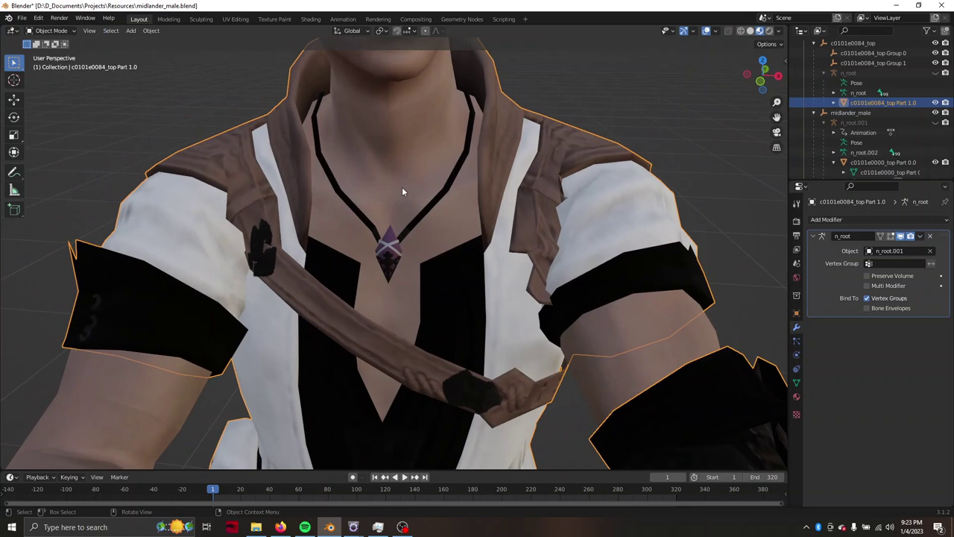
scroll(275, 276, down, 2)
scroll(309, 222, down, 1)
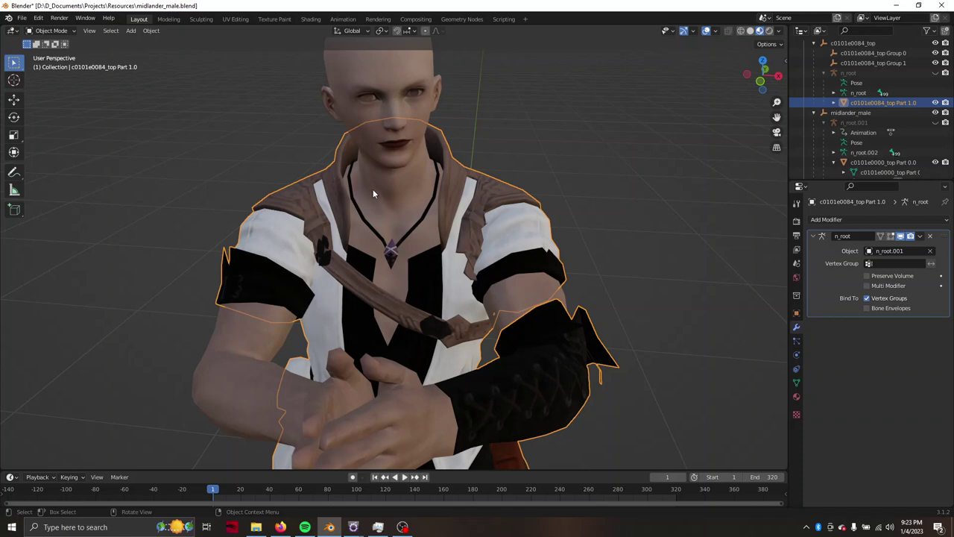
scroll(396, 187, down, 2)
Deselect and reselect the clothing top, then bring up the interaction mode list.
click(462, 151)
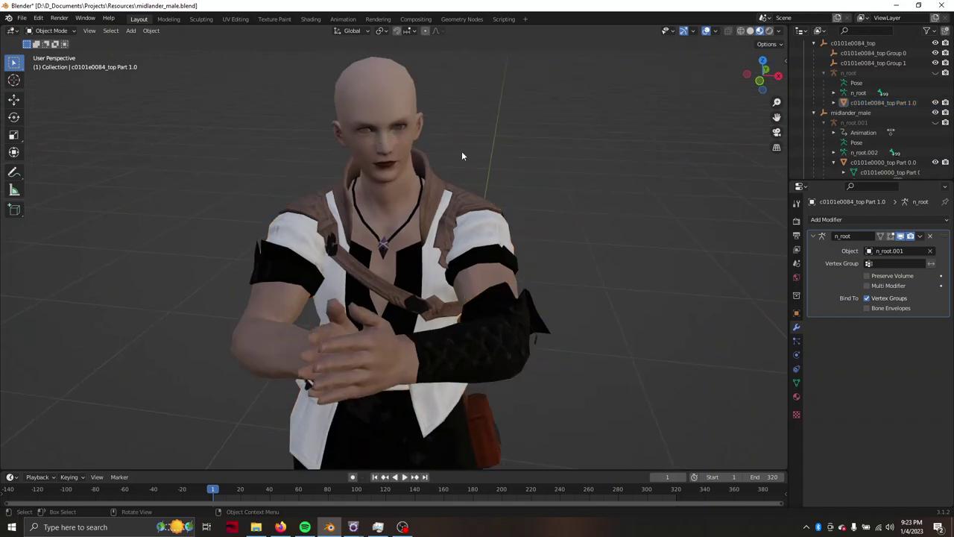
scroll(457, 158, up, 1)
scroll(451, 155, up, 2)
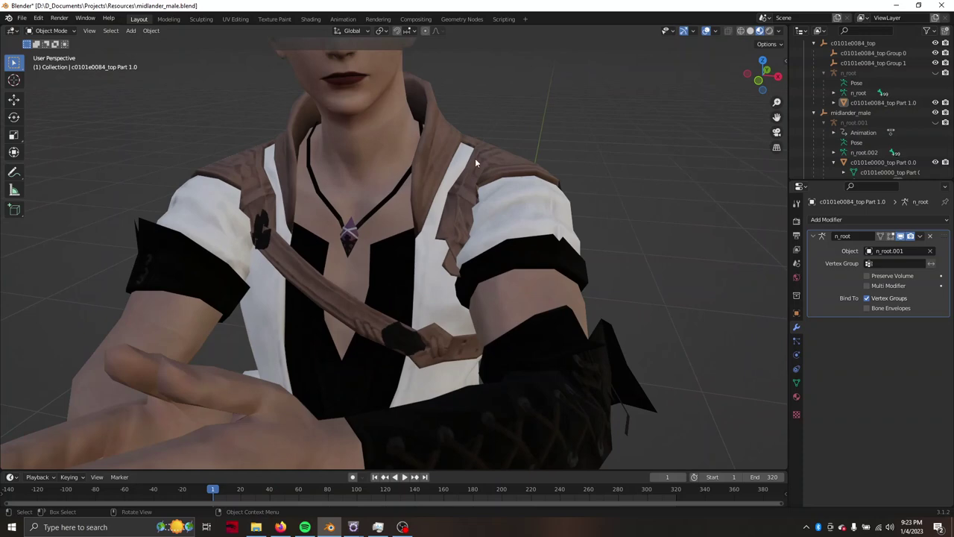
scroll(475, 158, down, 1)
click(335, 225)
click(56, 19)
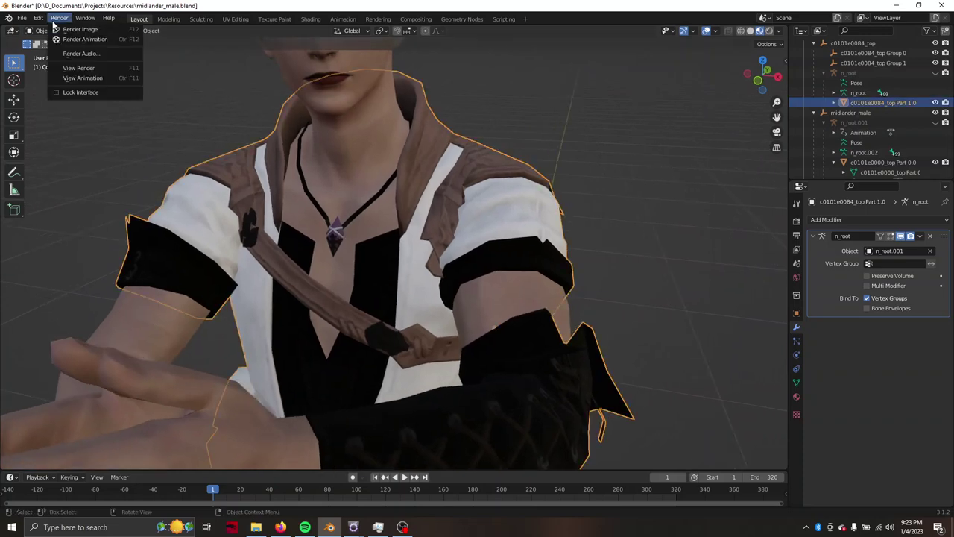
click(38, 31)
Enter Weight Paint and expand the top's vertex groups in the Outliner.
click(45, 85)
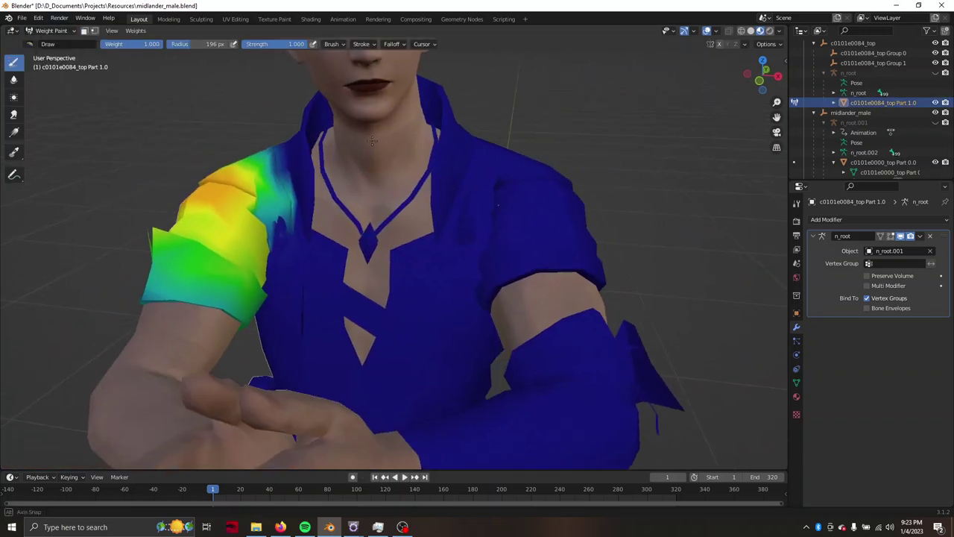
scroll(373, 141, up, 2)
scroll(372, 142, up, 2)
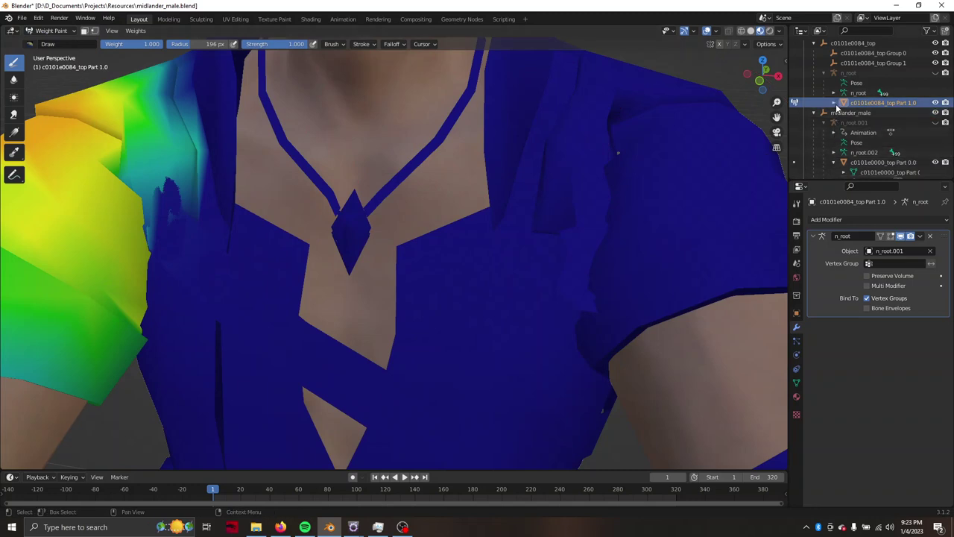
click(834, 102)
click(844, 132)
scroll(858, 126, down, 1)
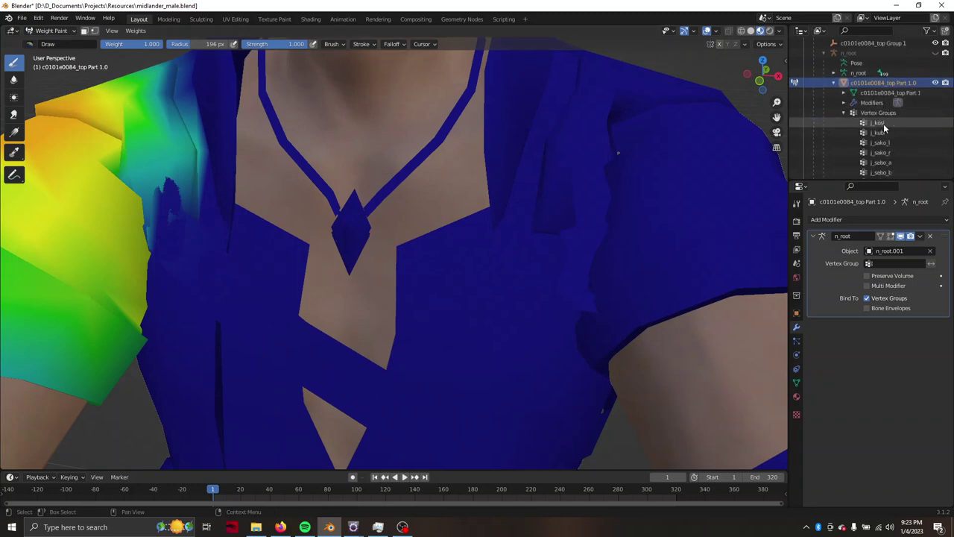
scroll(884, 124, down, 5)
scroll(885, 124, down, 3)
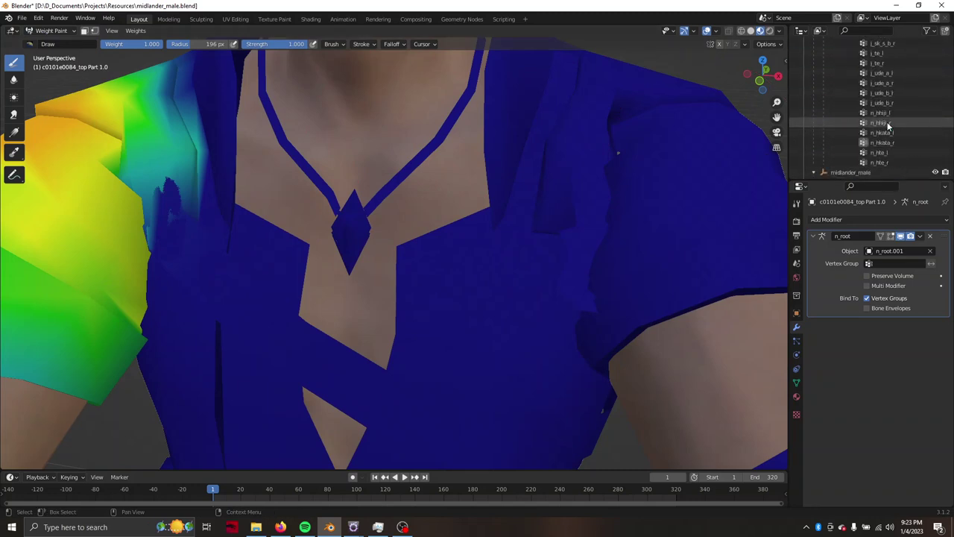
scroll(887, 122, up, 4)
Add a new vertex group n_ear_b_l to the top in Object Data properties.
click(797, 383)
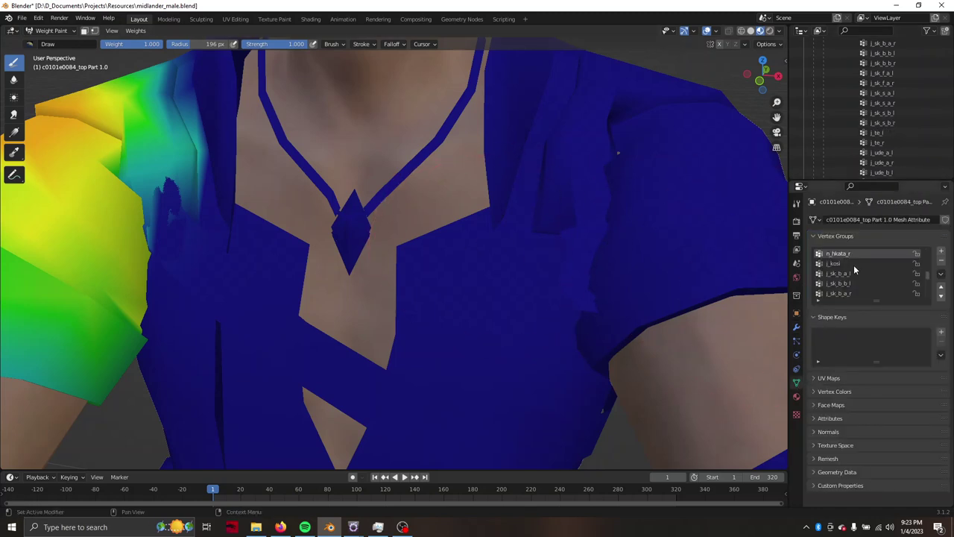
scroll(856, 265, up, 5)
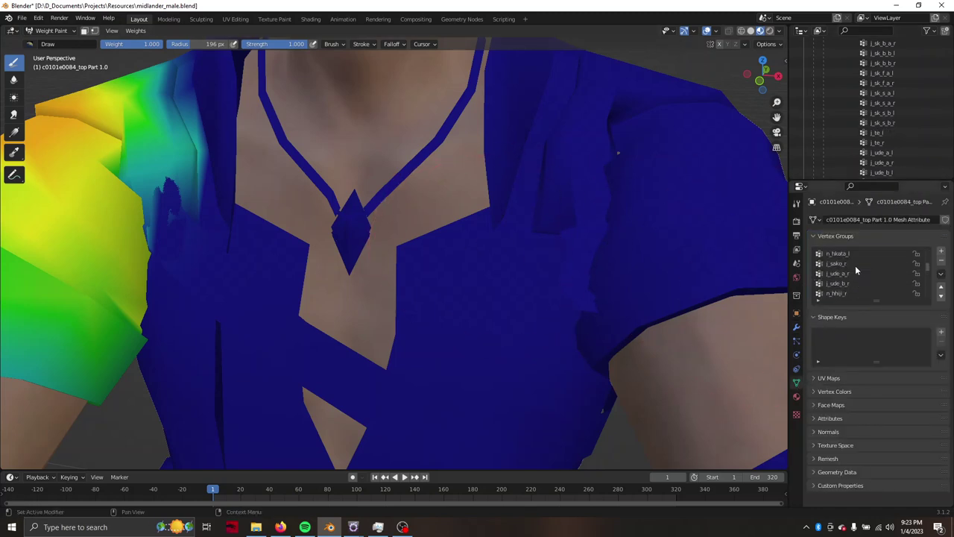
click(942, 255)
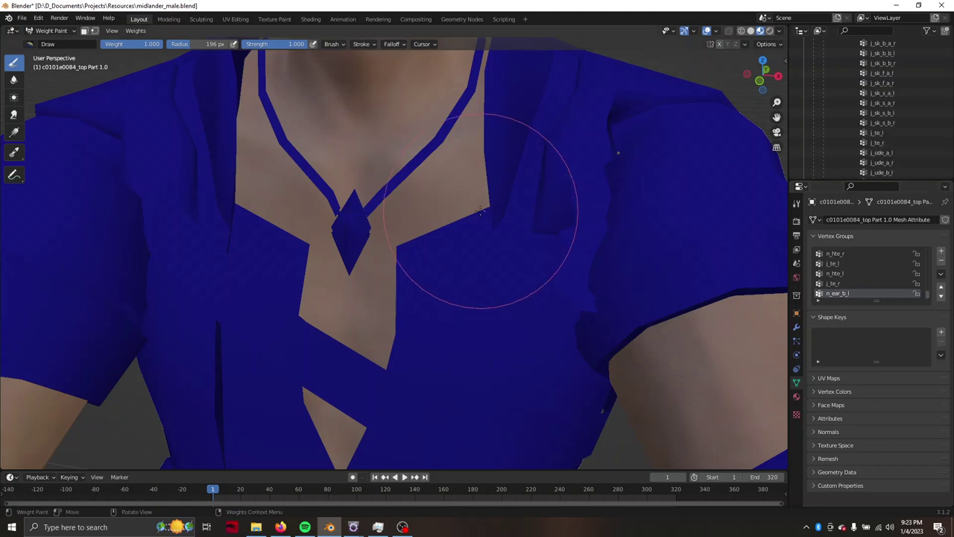
scroll(500, 213, down, 5)
mouse_move(490, 174)
middle_down()
mouse_move(471, 215)
mouse_move(458, 215)
middle_up()
scroll(458, 216, up, 4)
scroll(458, 215, up, 2)
scroll(458, 216, up, 2)
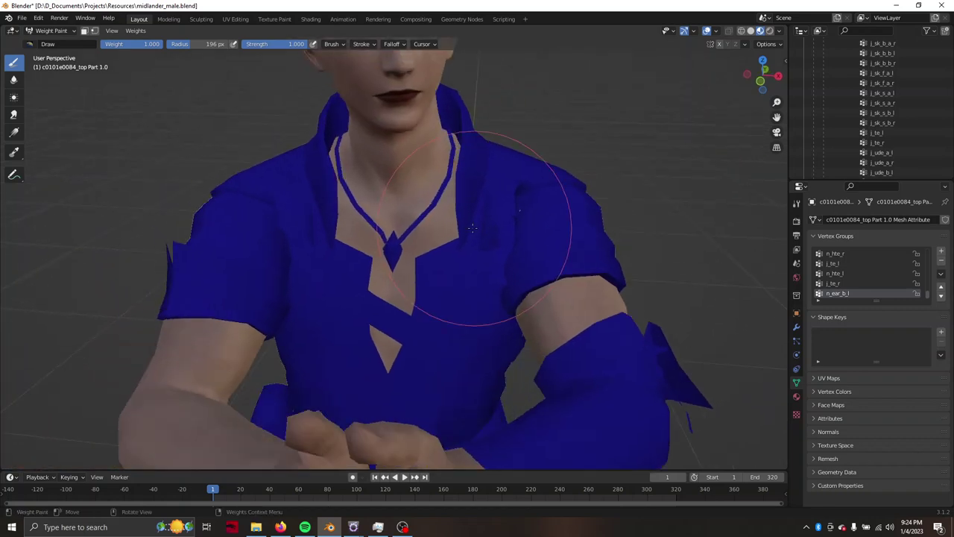
scroll(458, 216, up, 3)
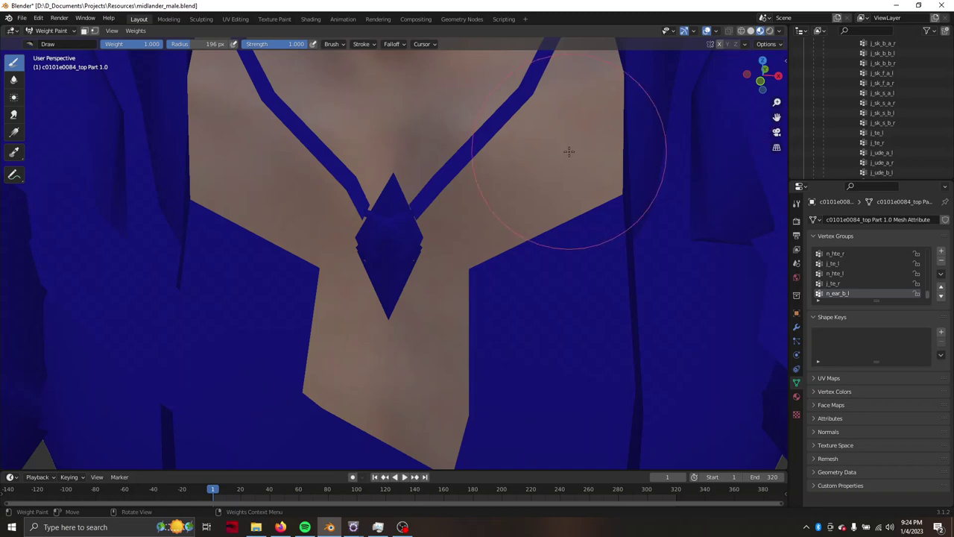
scroll(723, 160, down, 5)
scroll(882, 136, up, 3)
scroll(882, 134, up, 6)
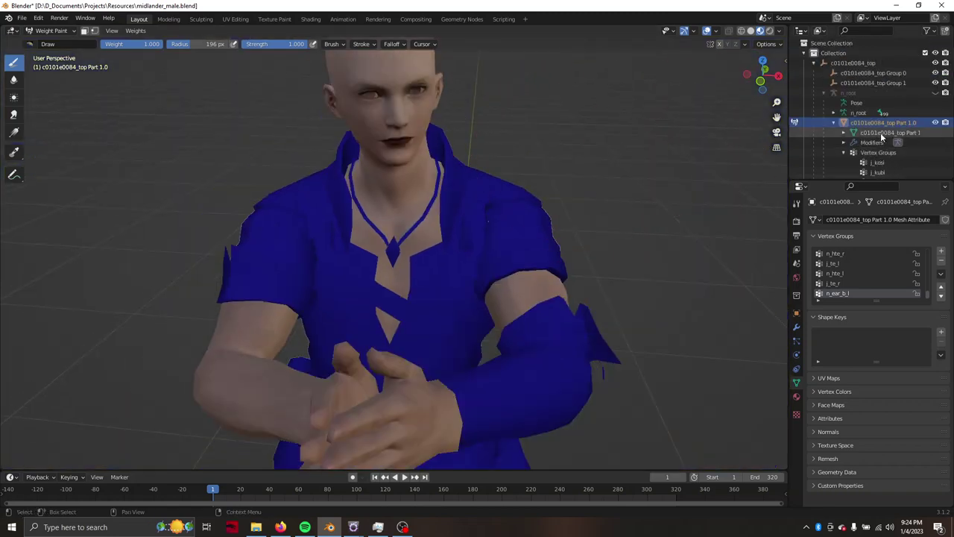
scroll(883, 123, down, 2)
click(880, 123)
scroll(512, 171, down, 4)
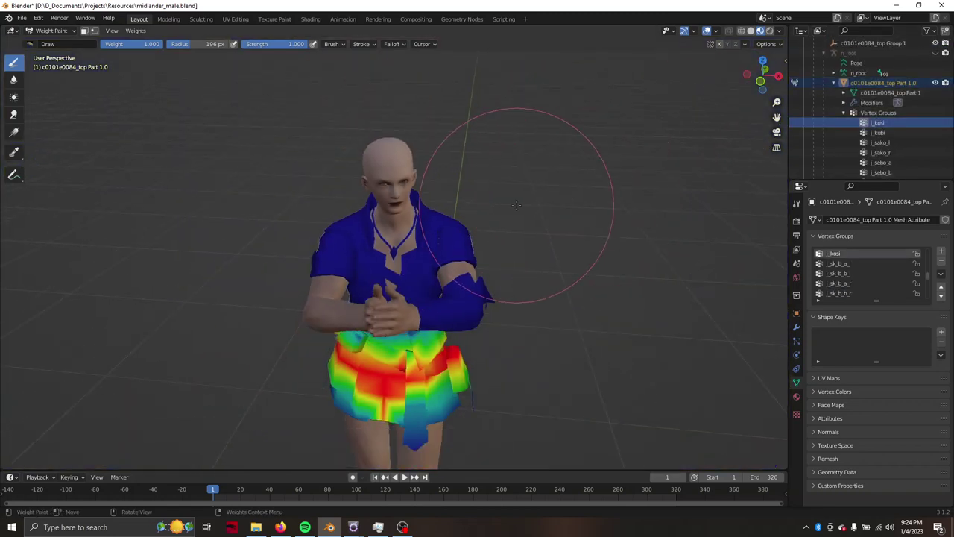
middle_drag(511, 171, 405, 341)
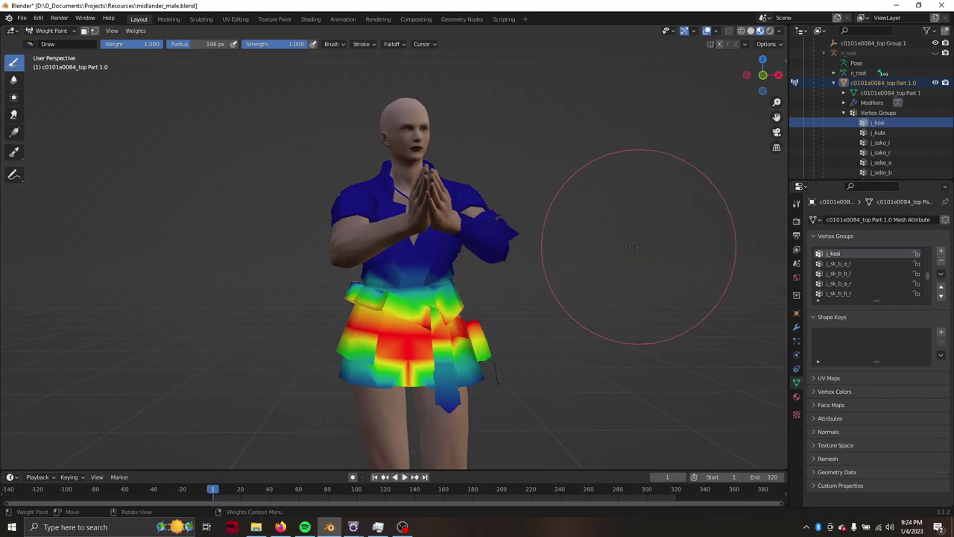
middle_drag(607, 239, 500, 235)
scroll(874, 135, down, 3)
scroll(887, 133, down, 5)
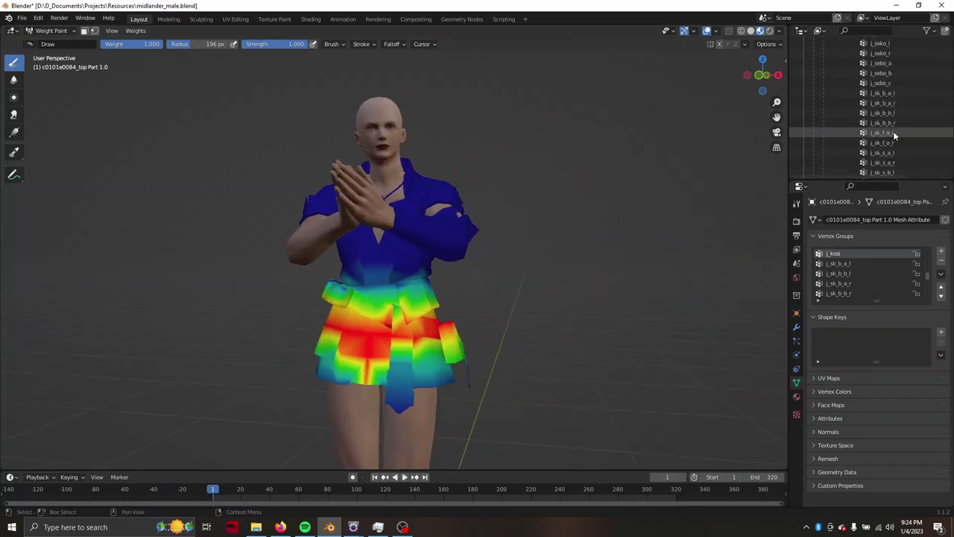
scroll(893, 131, down, 3)
scroll(894, 132, down, 3)
scroll(893, 133, up, 2)
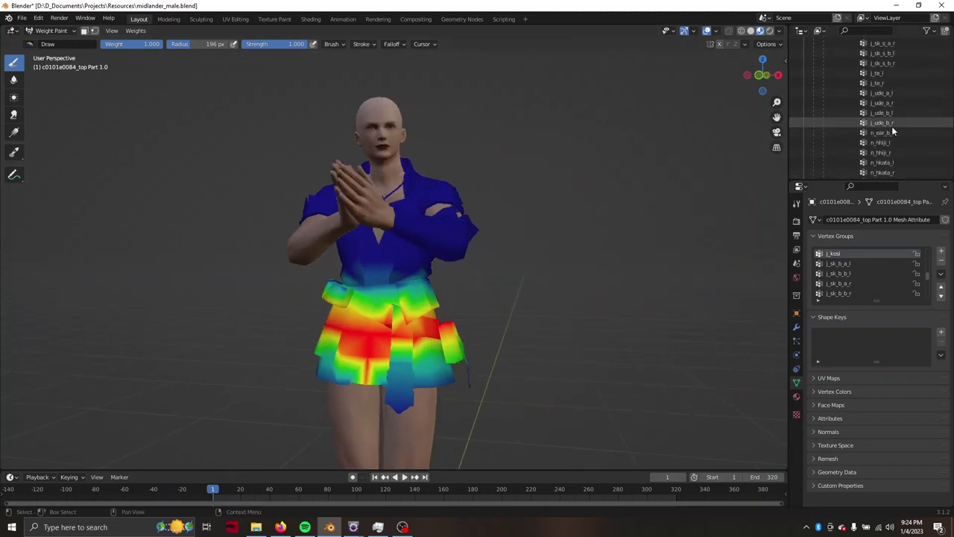
scroll(892, 134, up, 3)
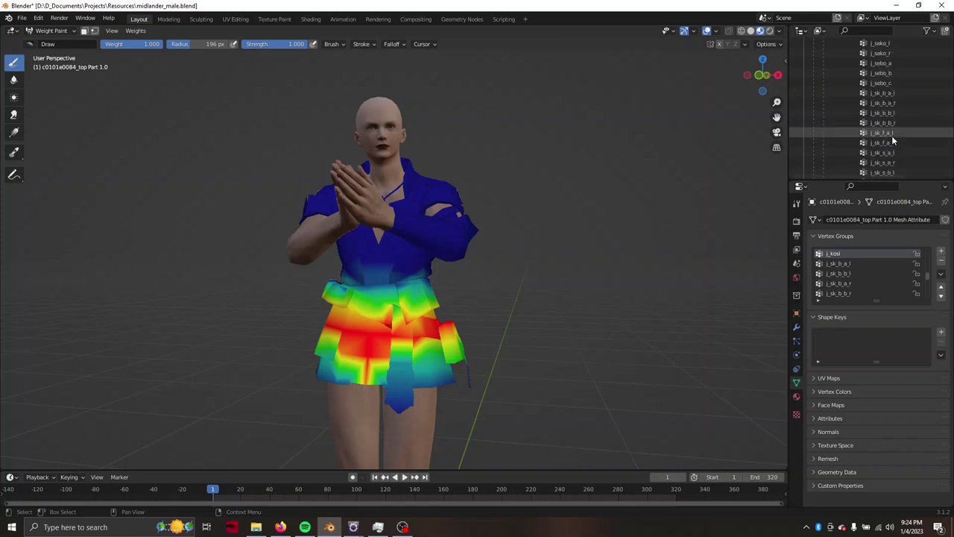
scroll(892, 136, up, 5)
scroll(892, 136, down, 2)
scroll(892, 136, down, 5)
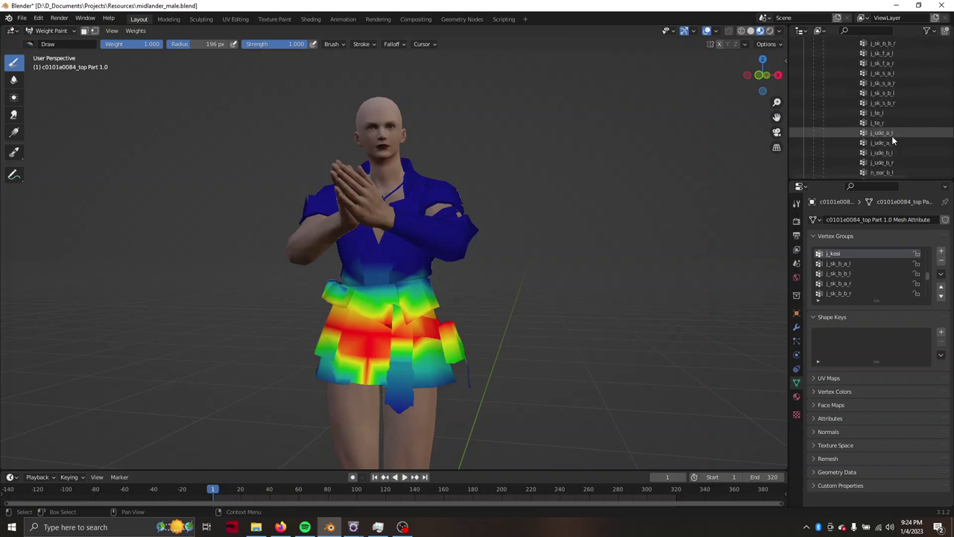
scroll(892, 135, down, 3)
scroll(889, 157, down, 3)
scroll(869, 279, down, 10)
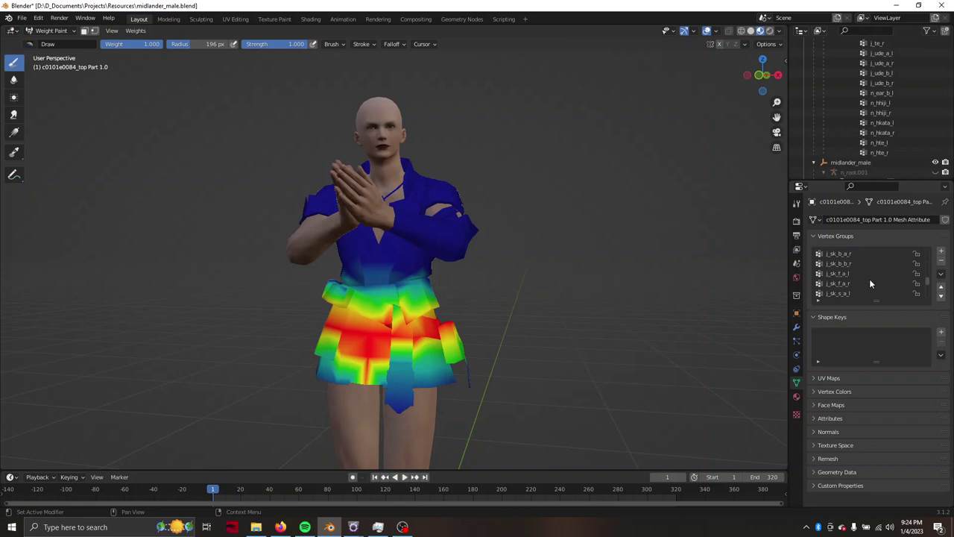
scroll(863, 290, down, 3)
scroll(862, 289, down, 2)
click(851, 293)
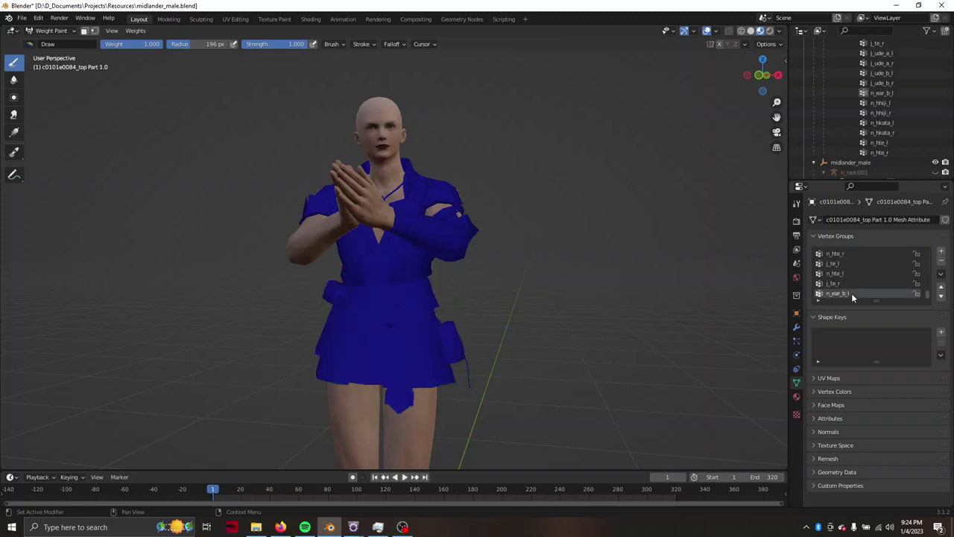
click(850, 272)
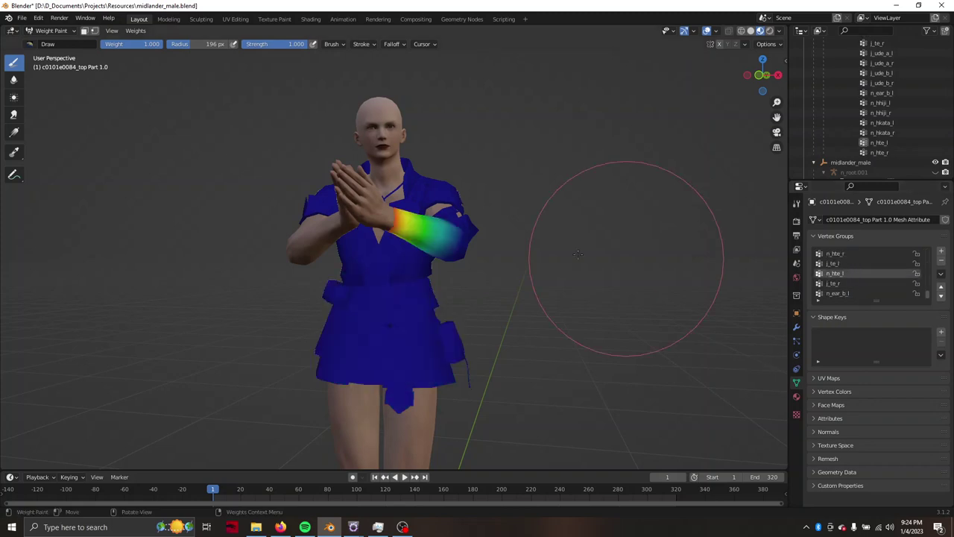
middle_drag(439, 273, 426, 223)
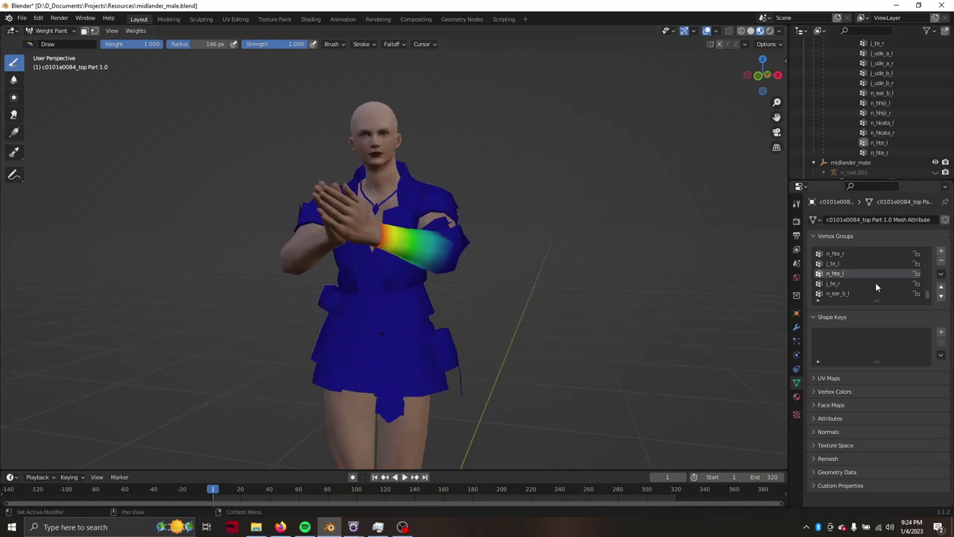
click(854, 295)
scroll(330, 224, up, 4)
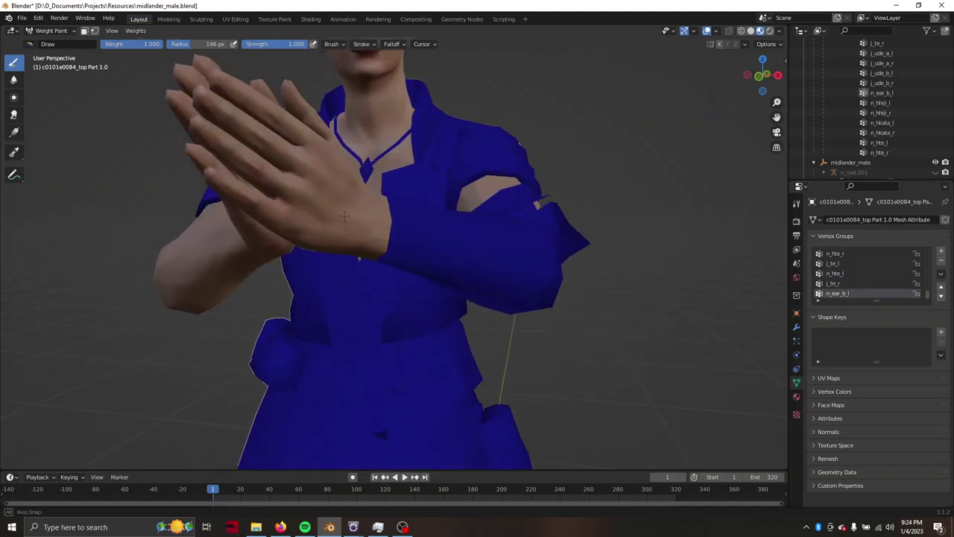
middle_drag(336, 223, 355, 232)
scroll(355, 231, up, 3)
scroll(373, 213, up, 2)
scroll(382, 223, up, 1)
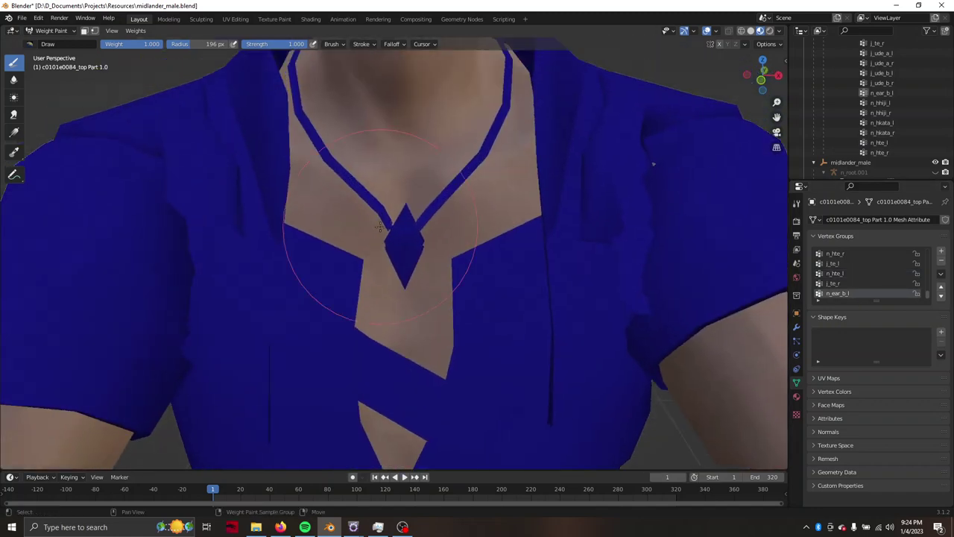
scroll(387, 224, up, 3)
scroll(387, 224, down, 3)
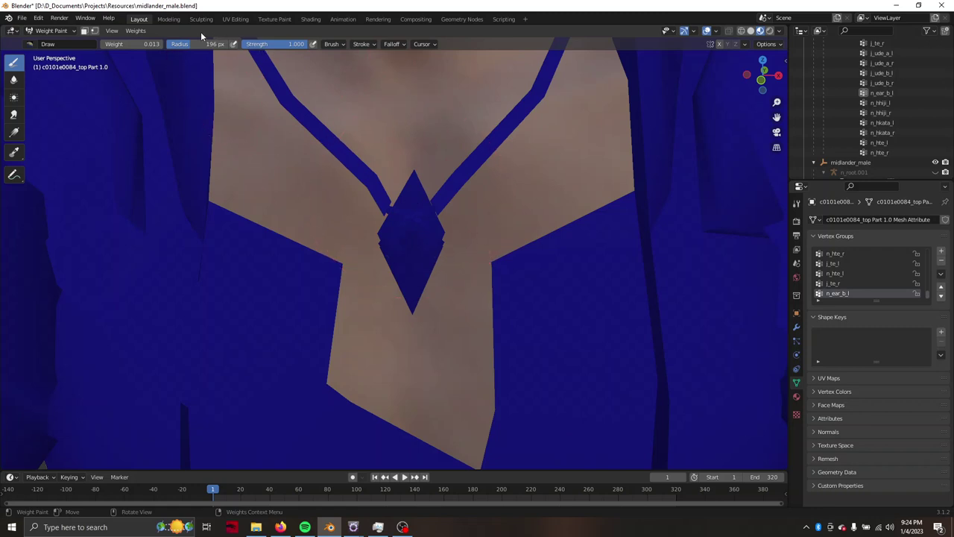
click(85, 33)
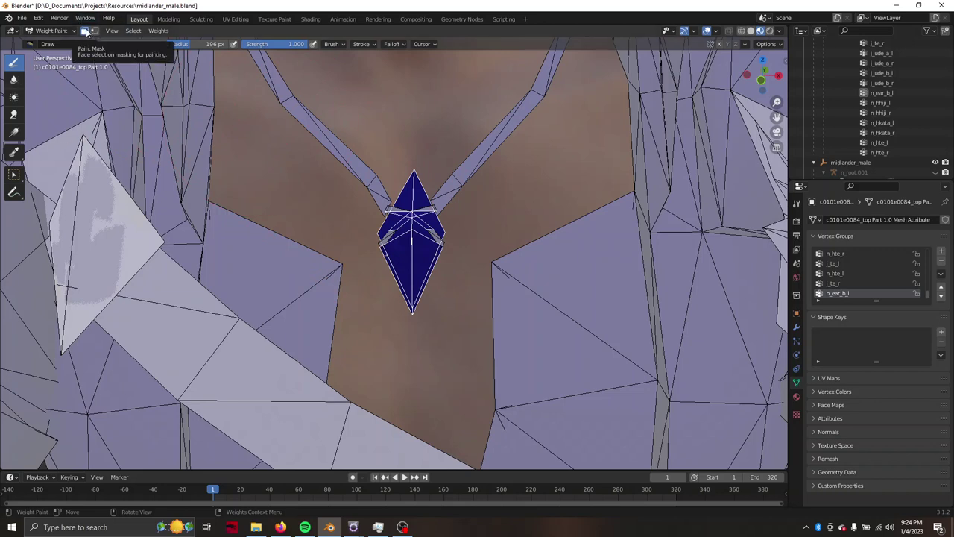
click(15, 176)
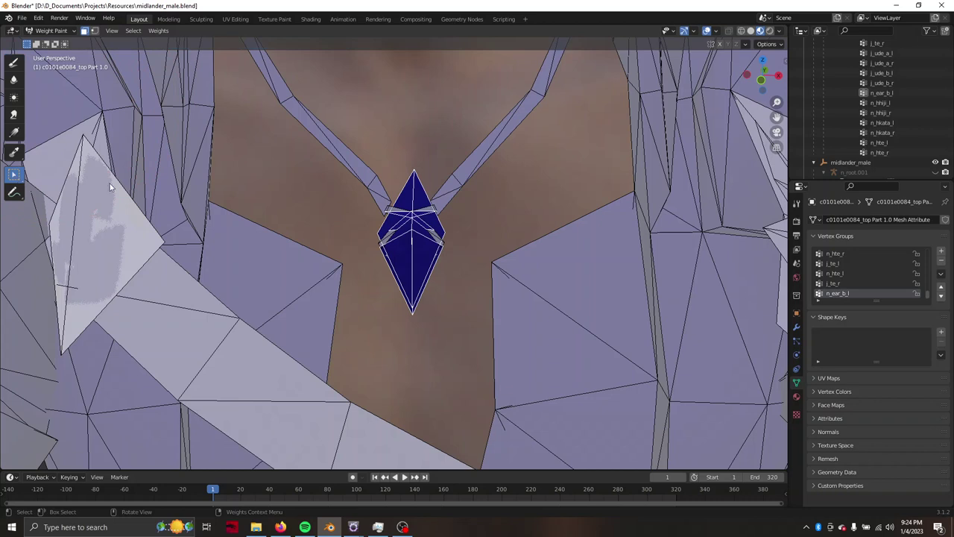
drag(394, 208, 433, 269)
scroll(894, 112, down, 2)
scroll(910, 116, down, 3)
scroll(947, 122, down, 3)
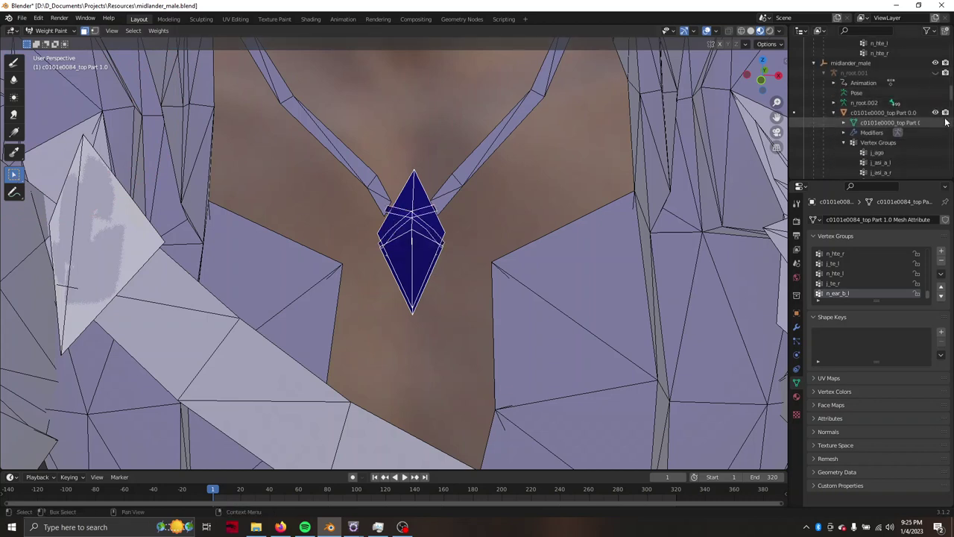
click(935, 112)
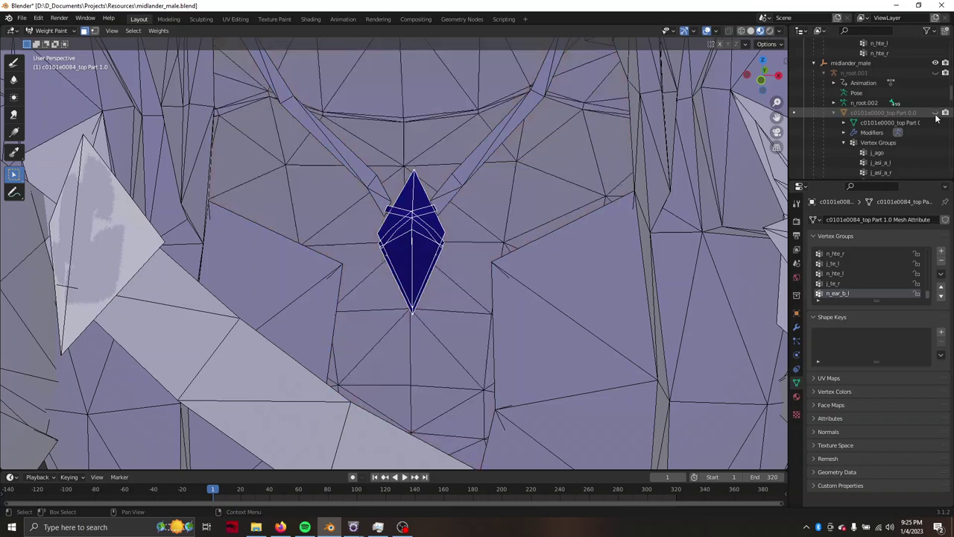
middle_drag(484, 165, 490, 166)
scroll(500, 178, up, 4)
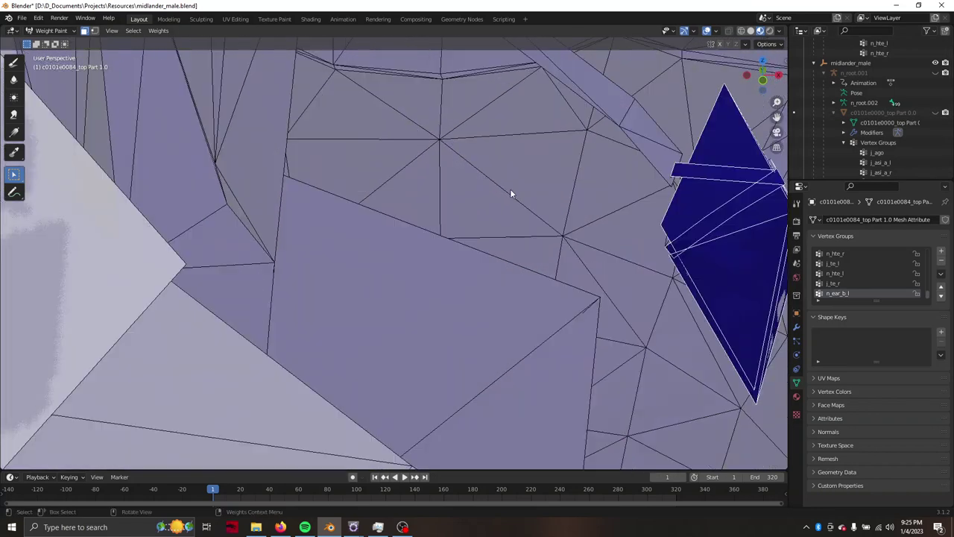
middle_drag(616, 103, 570, 135)
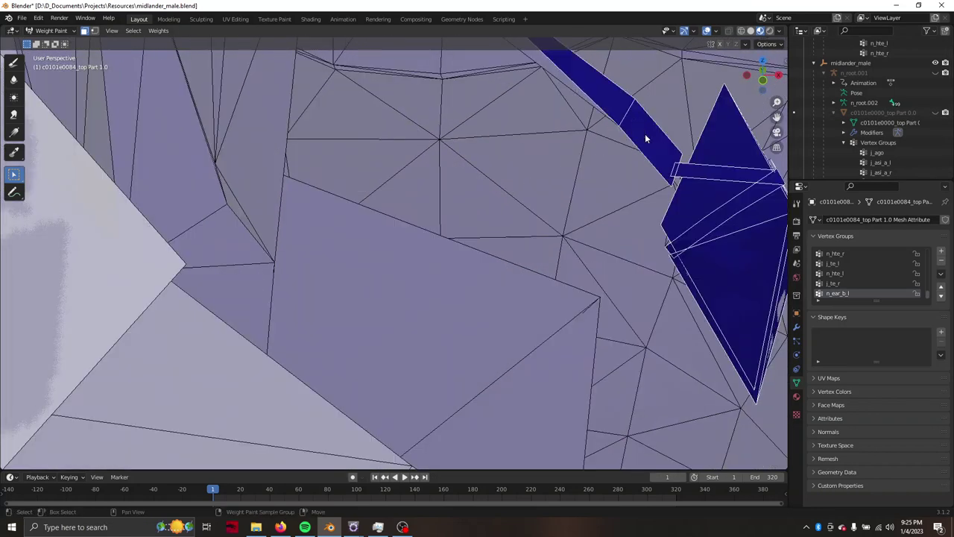
mouse_move(462, 120)
middle_down()
mouse_move(473, 141)
mouse_move(381, 156)
middle_up()
mouse_move(323, 141)
middle_down()
mouse_move(533, 197)
mouse_move(528, 228)
middle_up()
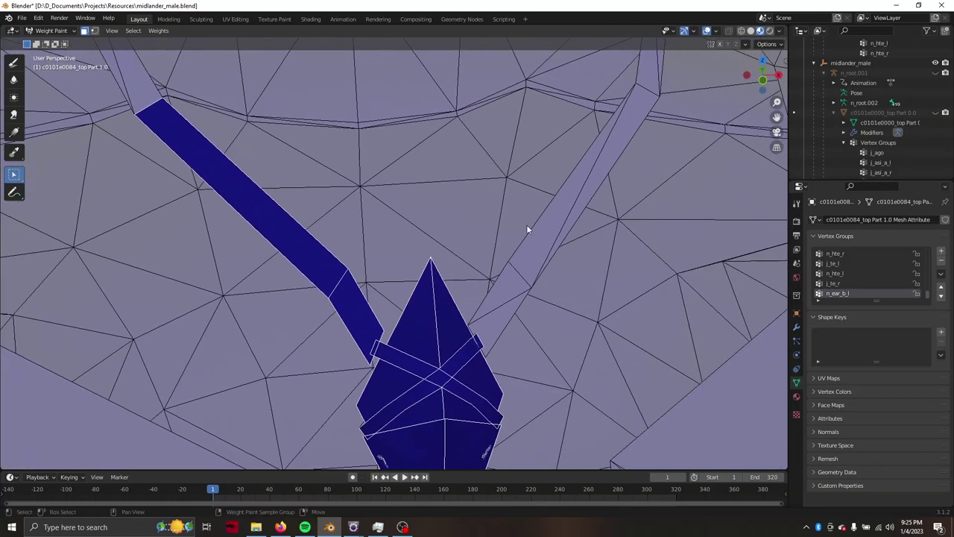
mouse_move(522, 292)
mouse_down()
mouse_move(514, 290)
mouse_move(520, 299)
mouse_up()
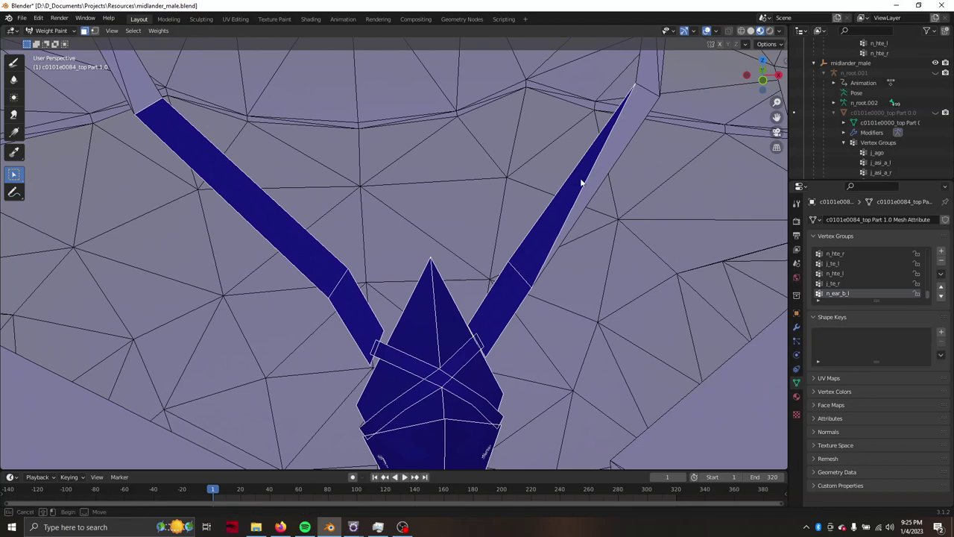
drag(592, 187, 518, 219)
mouse_move(517, 219)
middle_down()
mouse_move(529, 211)
mouse_move(339, 182)
middle_up()
scroll(504, 208, down, 3)
drag(346, 192, 353, 192)
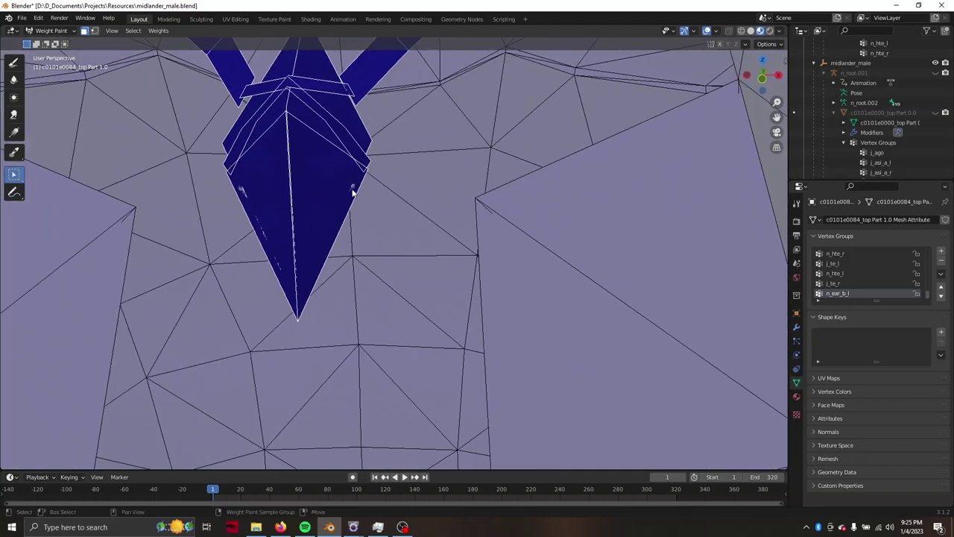
click(94, 31)
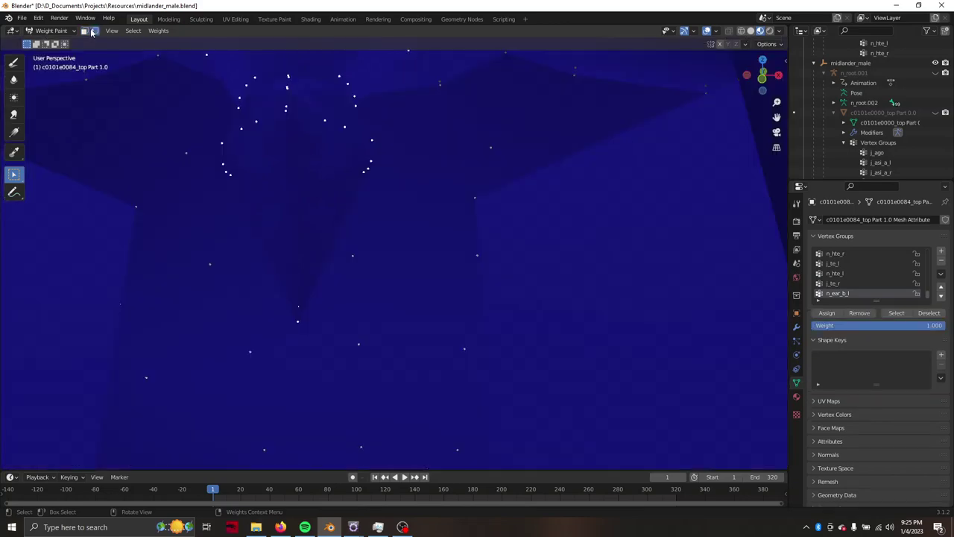
click(85, 31)
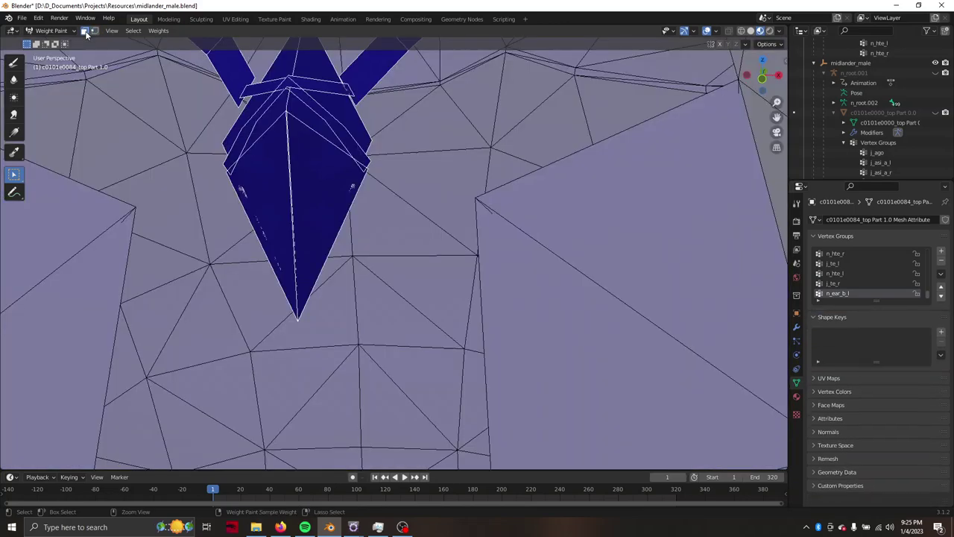
mouse_move(377, 123)
middle_down()
mouse_move(393, 122)
mouse_move(407, 136)
mouse_move(285, 144)
mouse_move(358, 144)
mouse_move(326, 156)
mouse_move(367, 159)
mouse_move(326, 164)
mouse_move(357, 169)
mouse_move(401, 161)
mouse_move(358, 173)
mouse_move(626, 198)
middle_up()
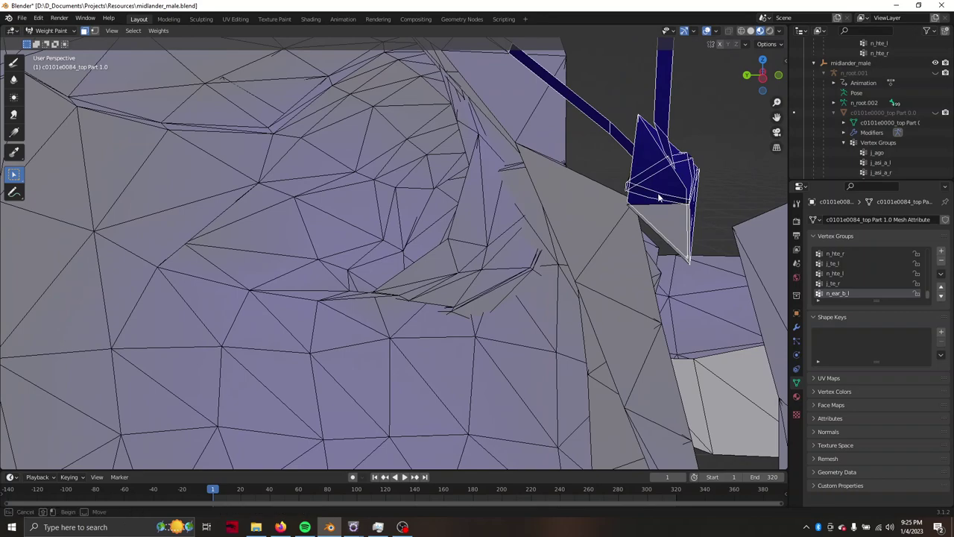
scroll(674, 209, up, 3)
scroll(331, 201, up, 2)
scroll(330, 202, down, 3)
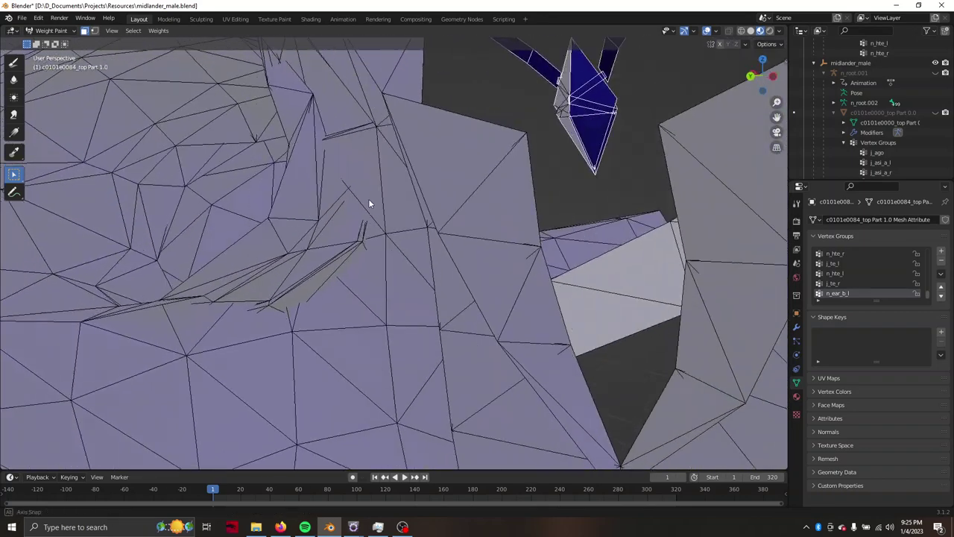
mouse_move(369, 205)
middle_down()
mouse_move(526, 187)
mouse_move(477, 196)
mouse_move(638, 138)
middle_up()
drag(637, 138, 657, 190)
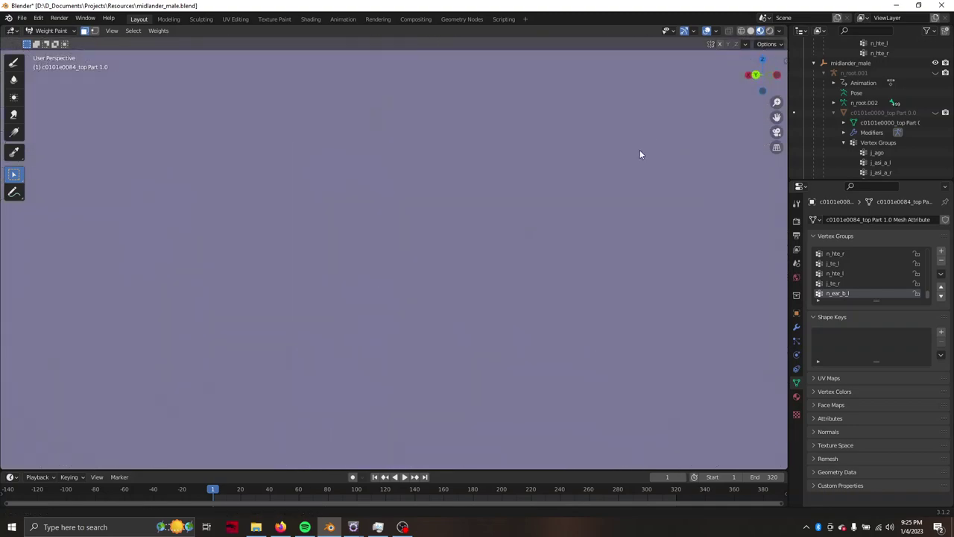
scroll(583, 208, down, 3)
scroll(583, 208, up, 5)
scroll(466, 206, down, 3)
scroll(466, 206, down, 2)
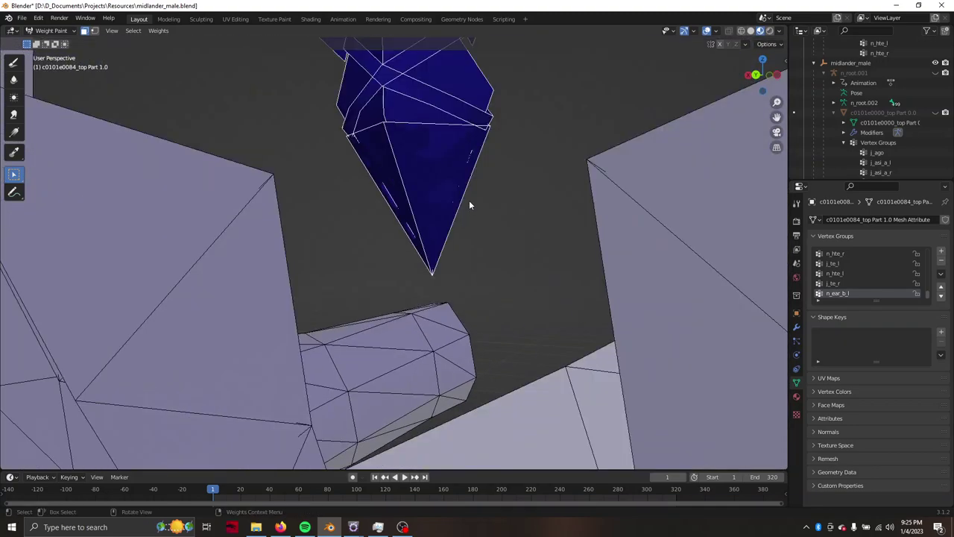
scroll(469, 200, up, 2)
scroll(474, 201, down, 2)
scroll(419, 209, down, 2)
scroll(336, 216, down, 3)
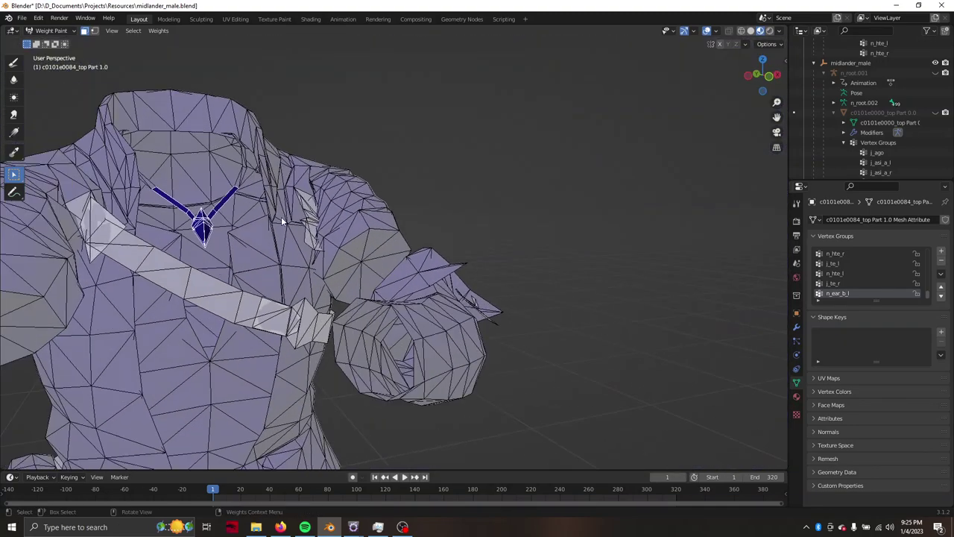
scroll(388, 244, up, 1)
scroll(388, 245, up, 2)
scroll(364, 252, up, 2)
scroll(342, 254, up, 1)
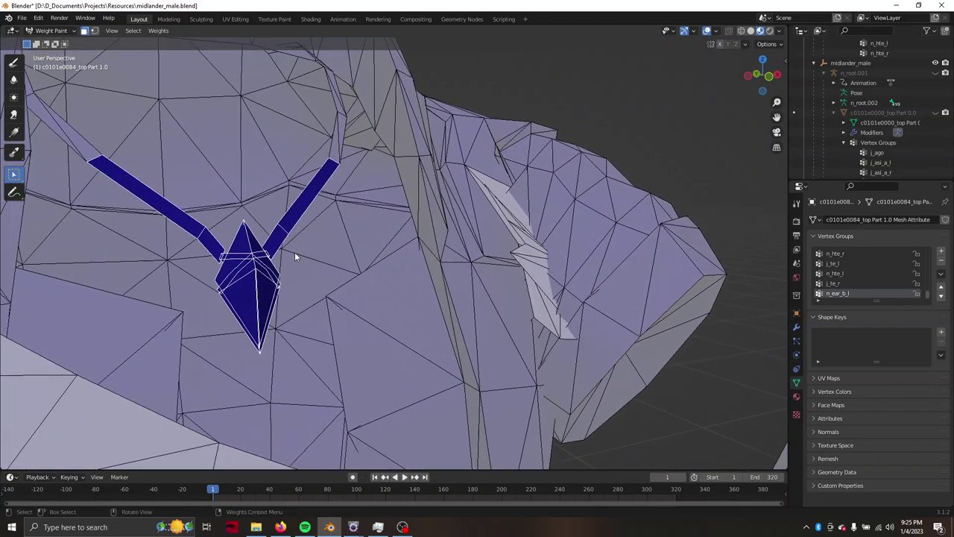
middle_drag(295, 252, 327, 298)
scroll(443, 289, down, 3)
middle_drag(445, 281, 493, 292)
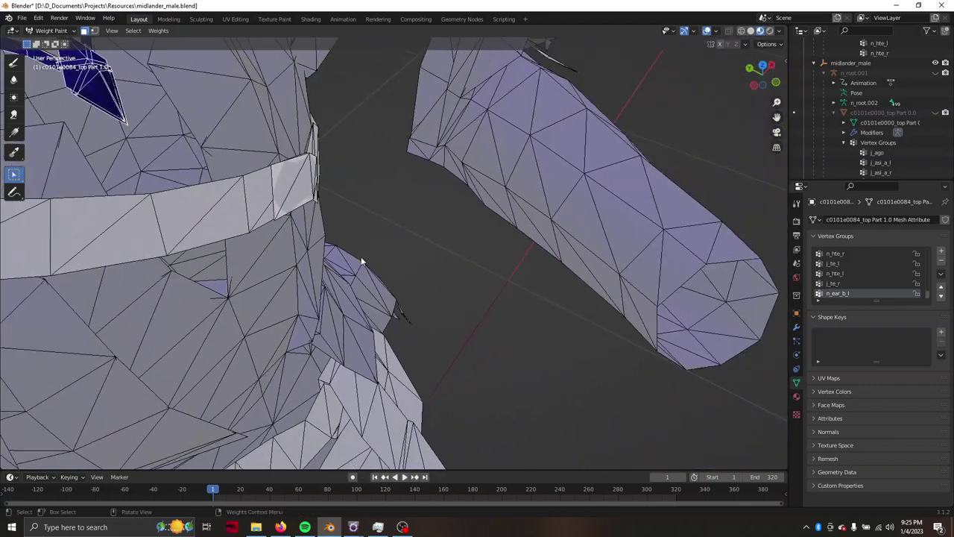
scroll(493, 288, up, 3)
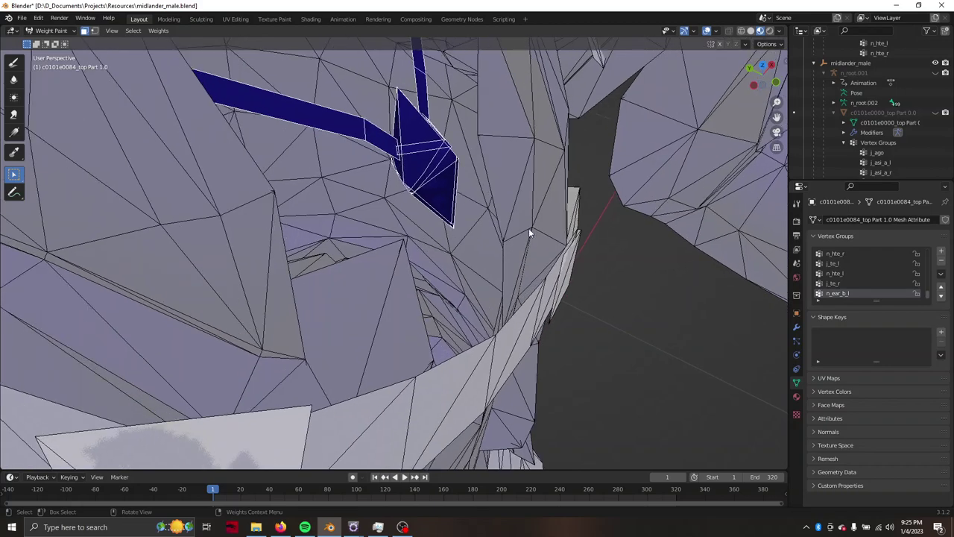
scroll(529, 229, up, 3)
mouse_move(404, 211)
middle_down()
mouse_move(539, 227)
mouse_move(375, 148)
mouse_move(201, 103)
middle_up()
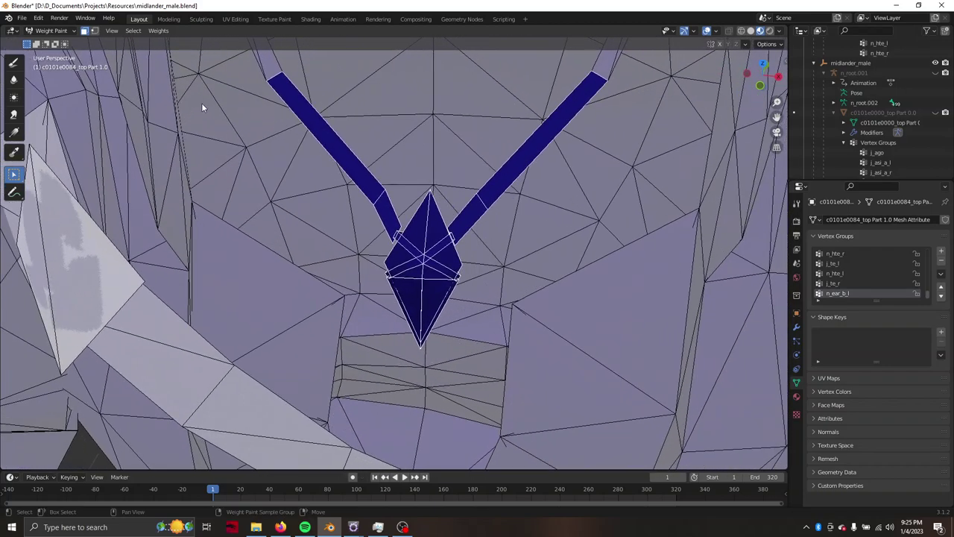
Re-enable the face selection mask and set the brush weight to 0.125.
click(17, 64)
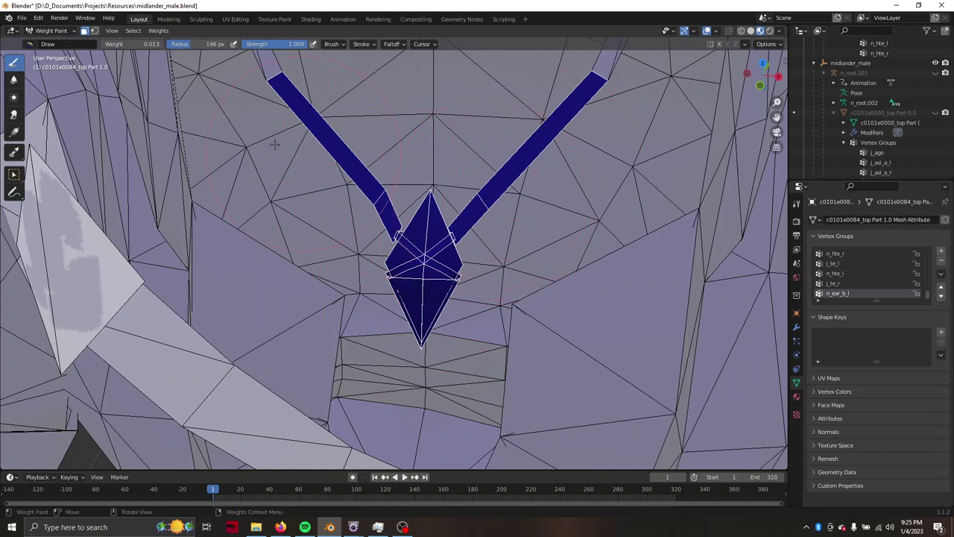
click(85, 30)
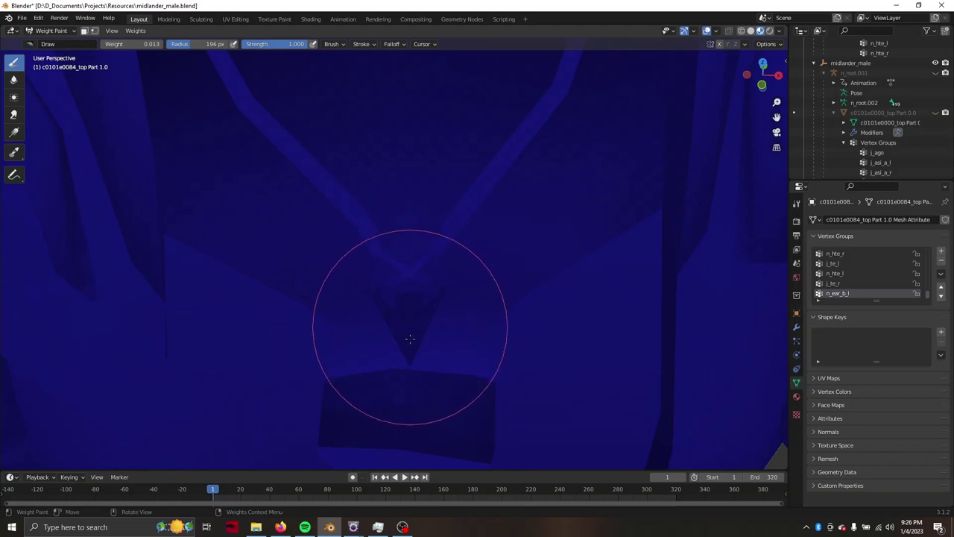
key(m)
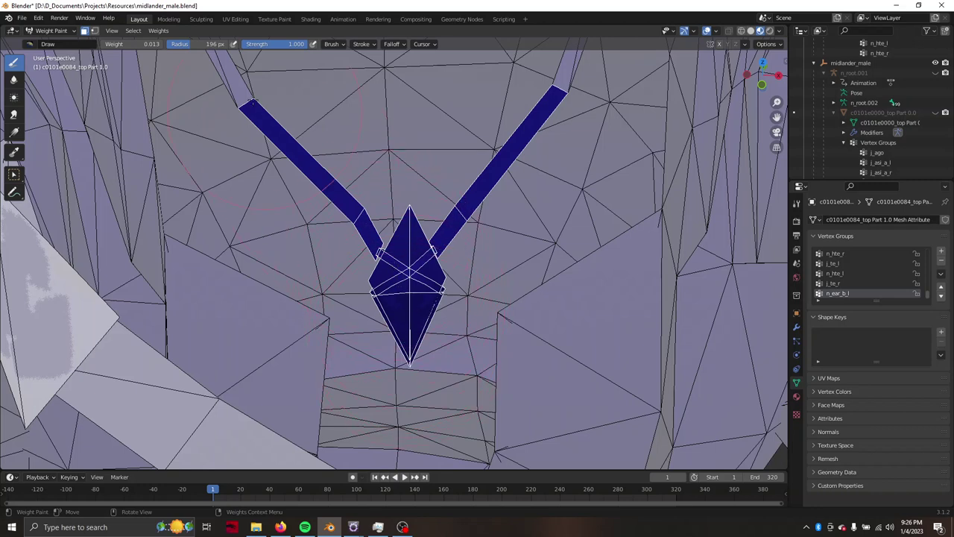
click(123, 44)
text(0.125)
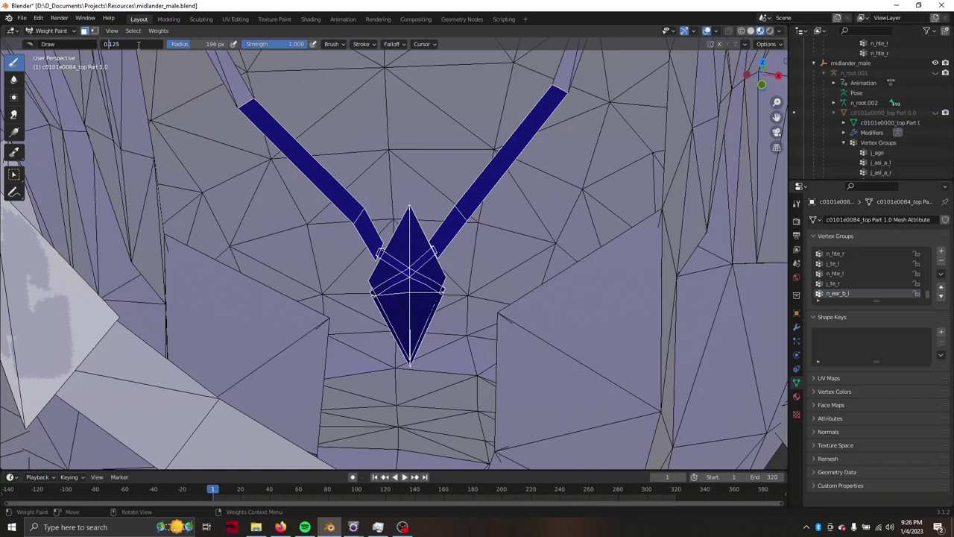
key(Return)
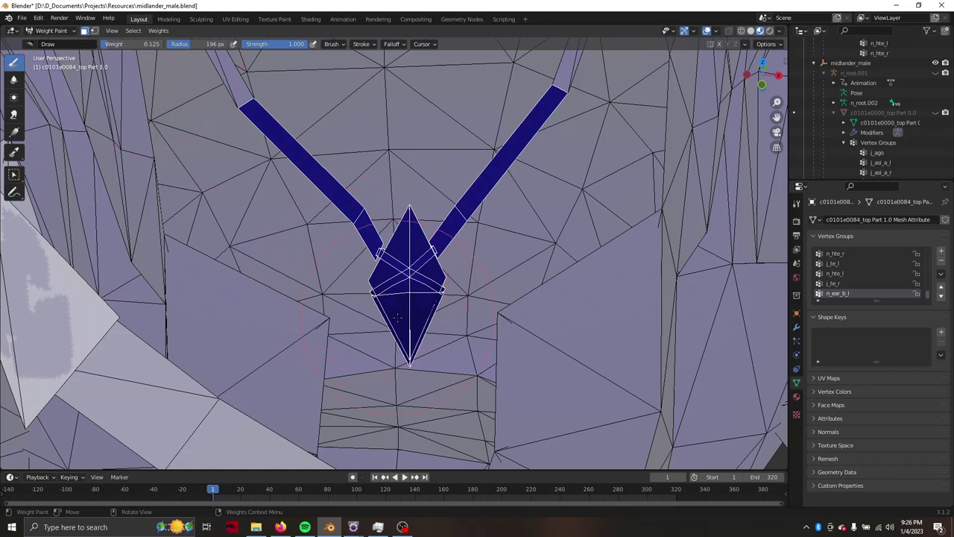
Paint the 0.125 weight onto the lower pendant faces.
middle_drag(398, 316, 409, 295)
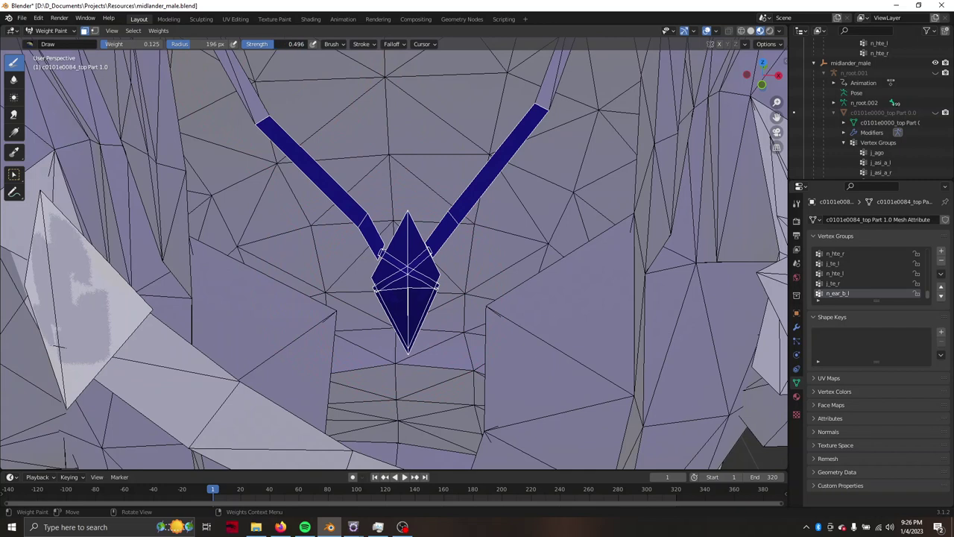
drag(409, 321, 411, 331)
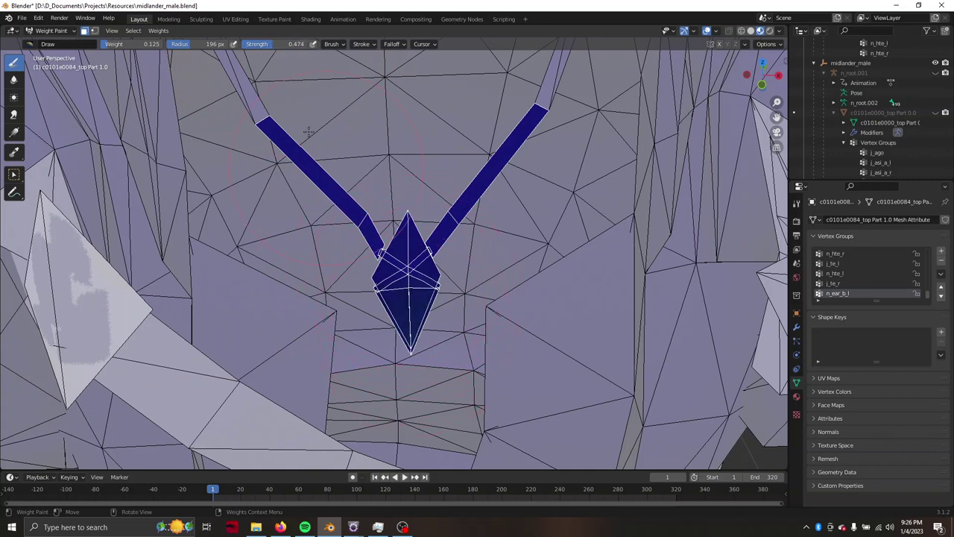
scroll(328, 120, down, 3)
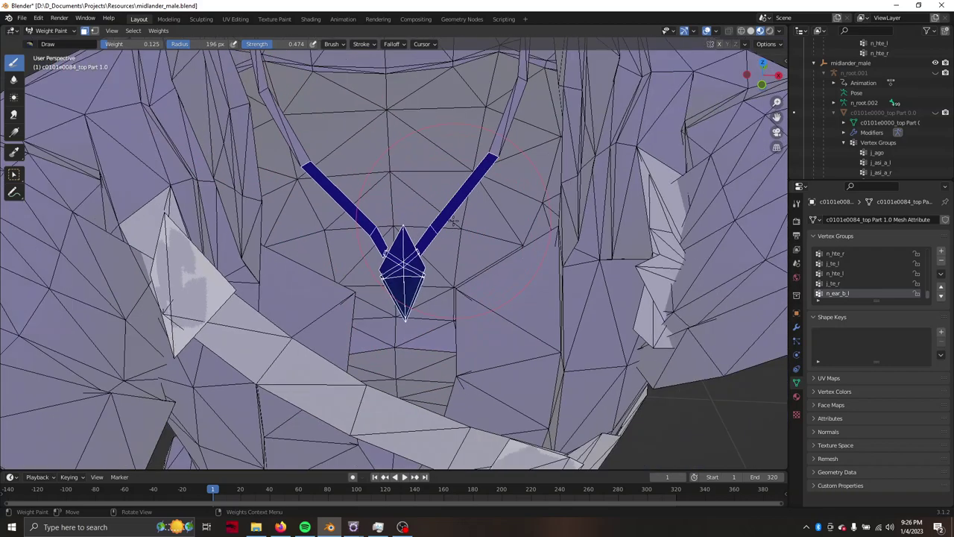
scroll(447, 221, down, 2)
scroll(441, 218, up, 3)
scroll(442, 217, up, 2)
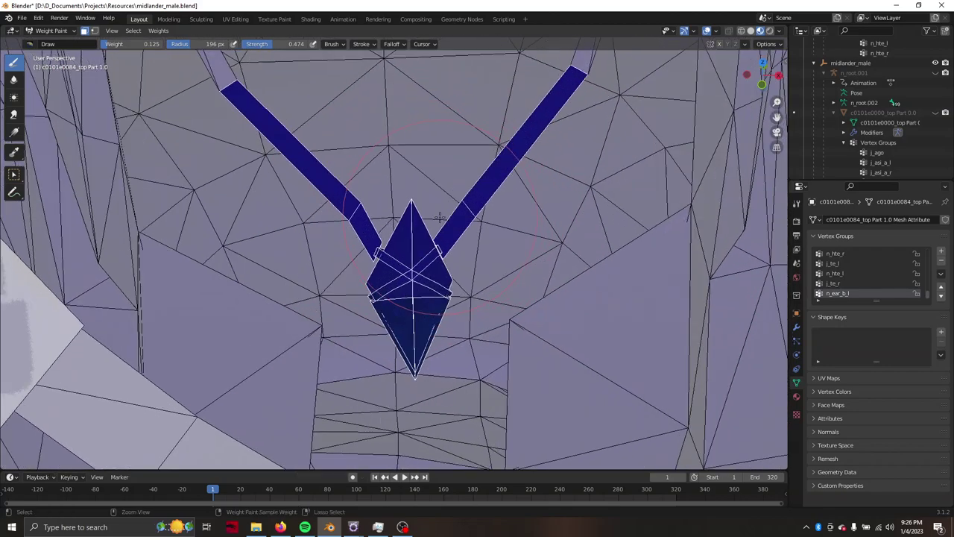
scroll(440, 217, down, 3)
scroll(439, 217, down, 5)
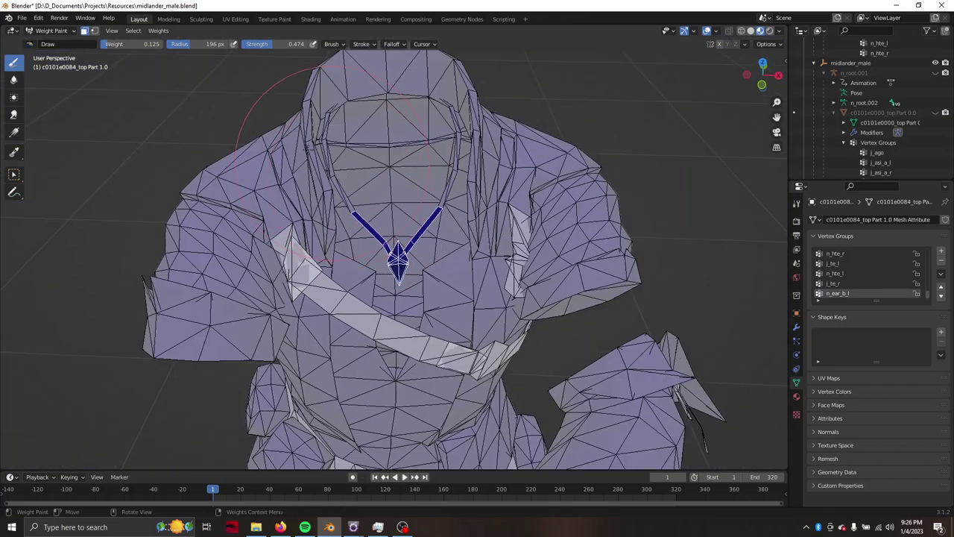
In Object Mode, unhide the body, preview the animation, and rewind to frame 1.
click(51, 30)
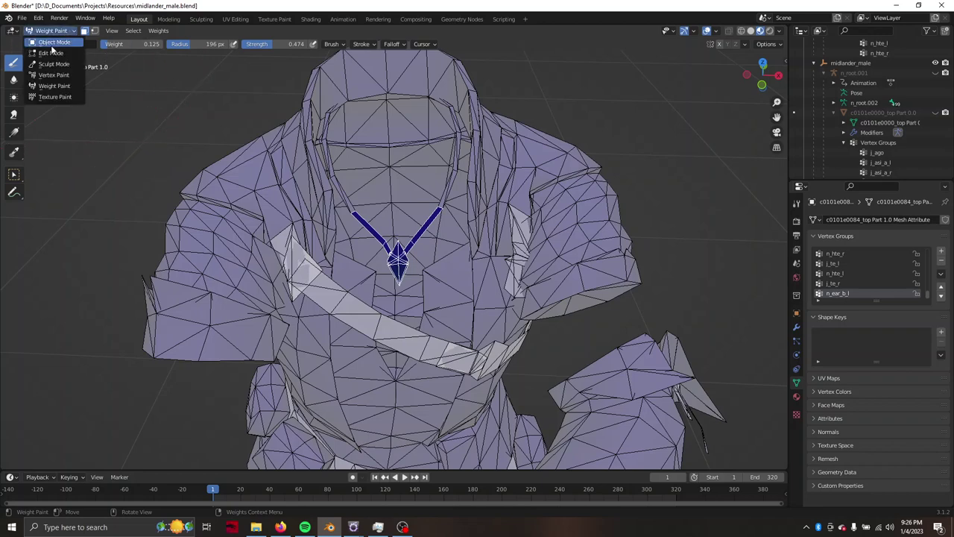
scroll(470, 121, down, 3)
click(935, 112)
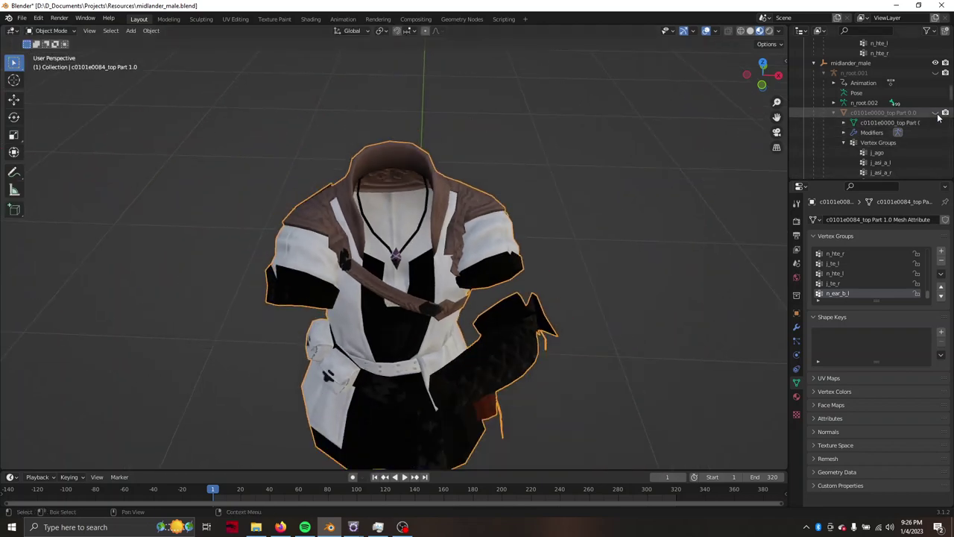
key(space)
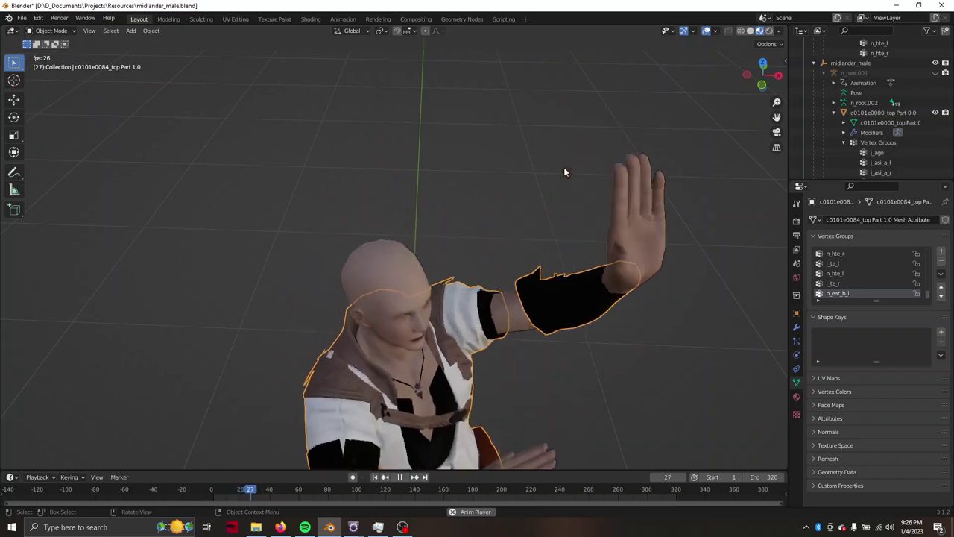
middle_drag(564, 167, 535, 129)
key(space)
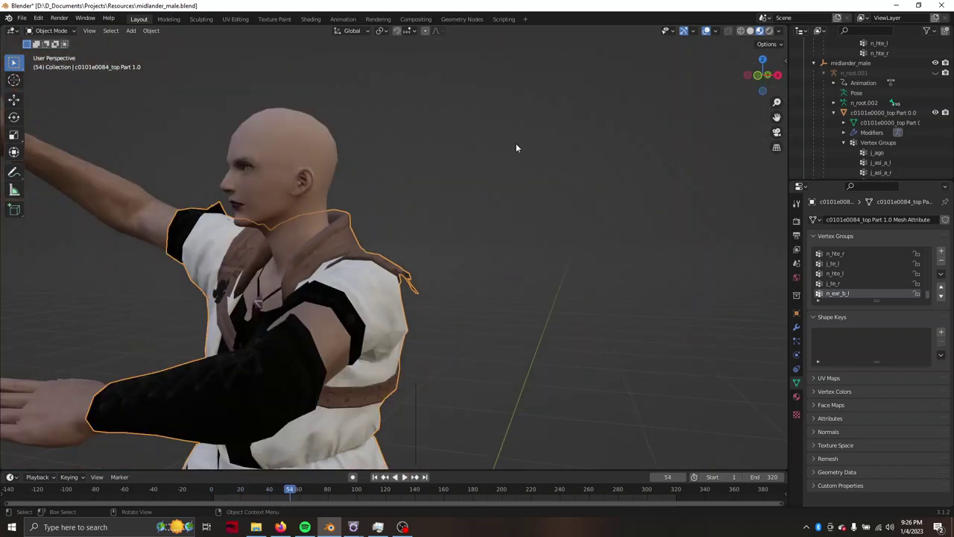
key(shift+Left)
scroll(516, 143, up, 5)
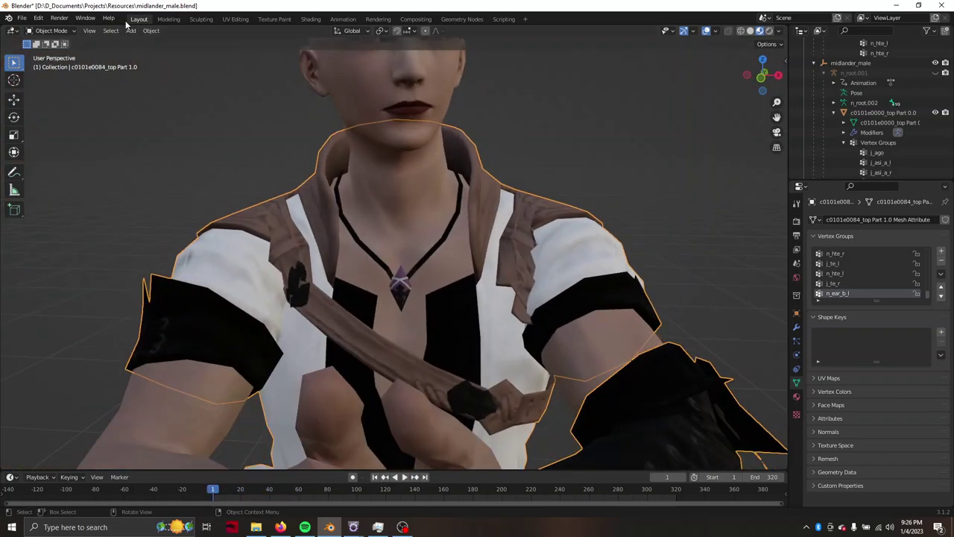
click(55, 33)
Return to Weight Paint mode and zoom in close on the chest.
click(62, 87)
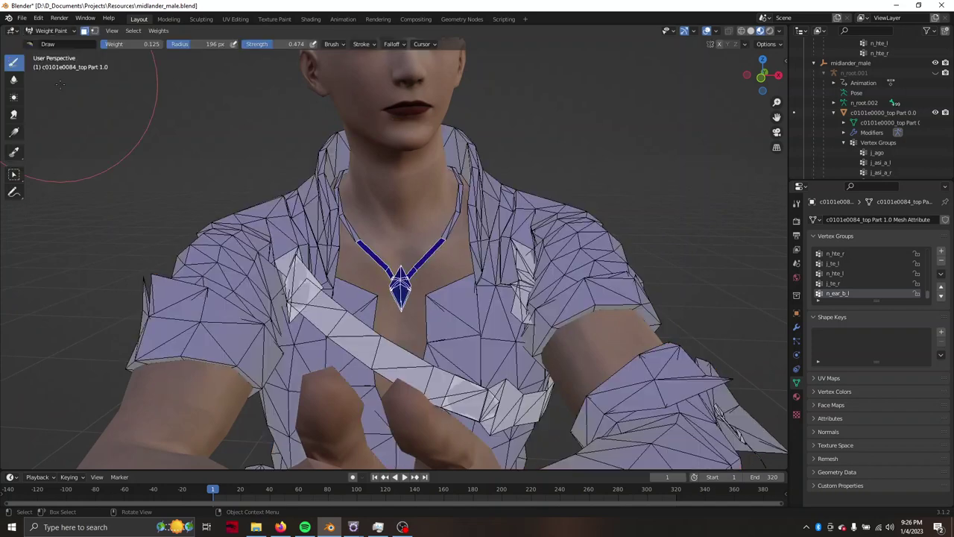
middle_drag(418, 261, 447, 261)
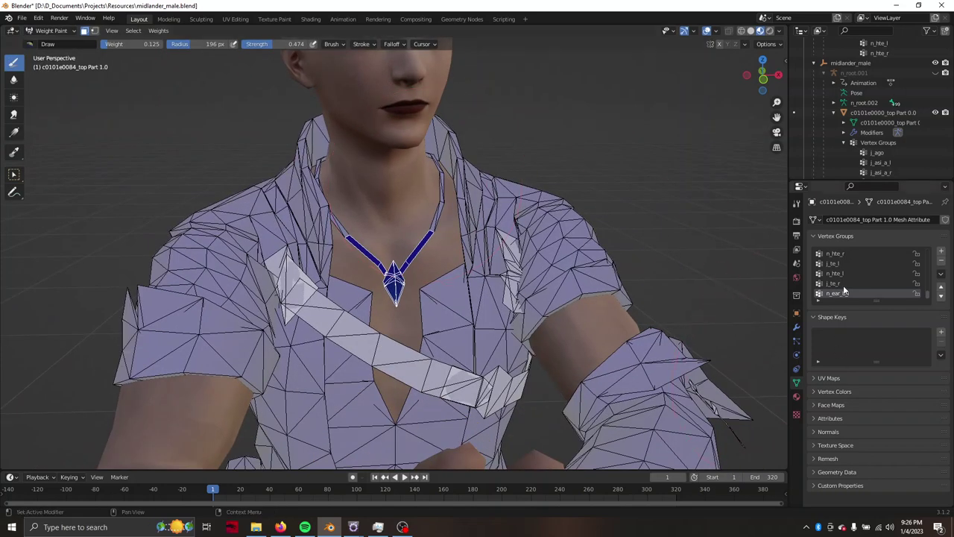
scroll(843, 285, up, 2)
scroll(843, 285, up, 2)
scroll(844, 285, up, 3)
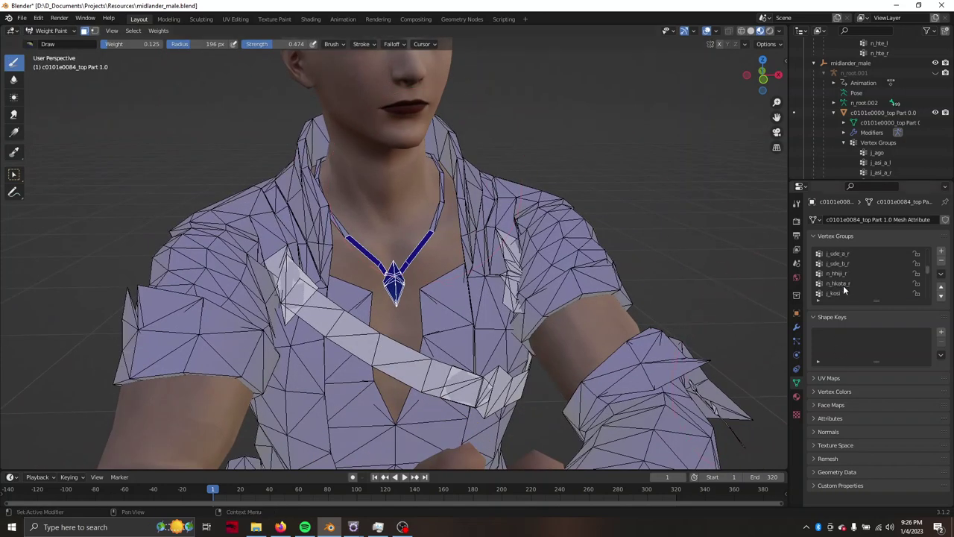
scroll(844, 285, up, 2)
Scroll the Vertex Groups list so j_sebo_b's weights show on the chest and pendant.
scroll(871, 271, down, 3)
scroll(870, 276, down, 3)
scroll(868, 279, down, 3)
scroll(868, 282, down, 2)
scroll(868, 283, down, 2)
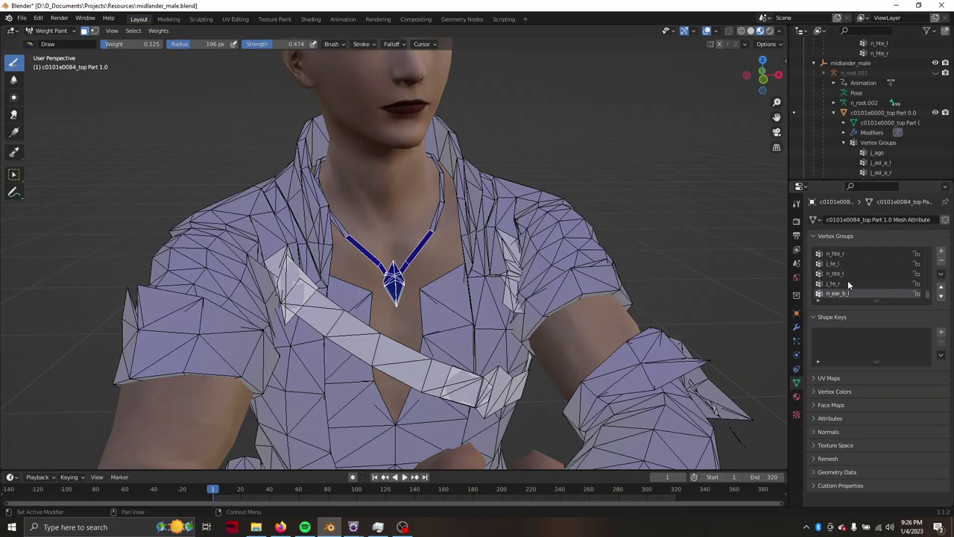
scroll(848, 280, up, 5)
scroll(846, 284, up, 2)
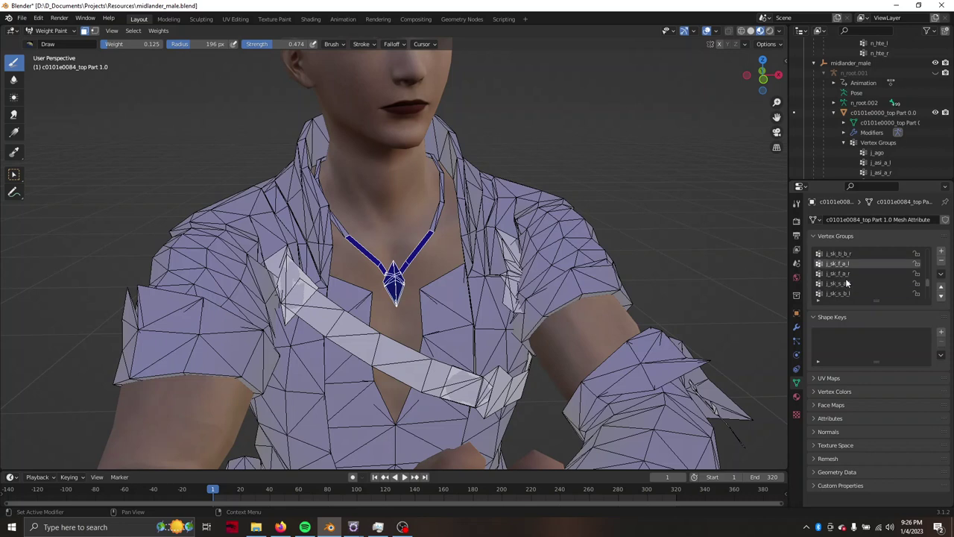
scroll(846, 283, up, 2)
scroll(847, 283, up, 1)
scroll(847, 283, up, 1)
ctrl+scroll(846, 278, up, 1)
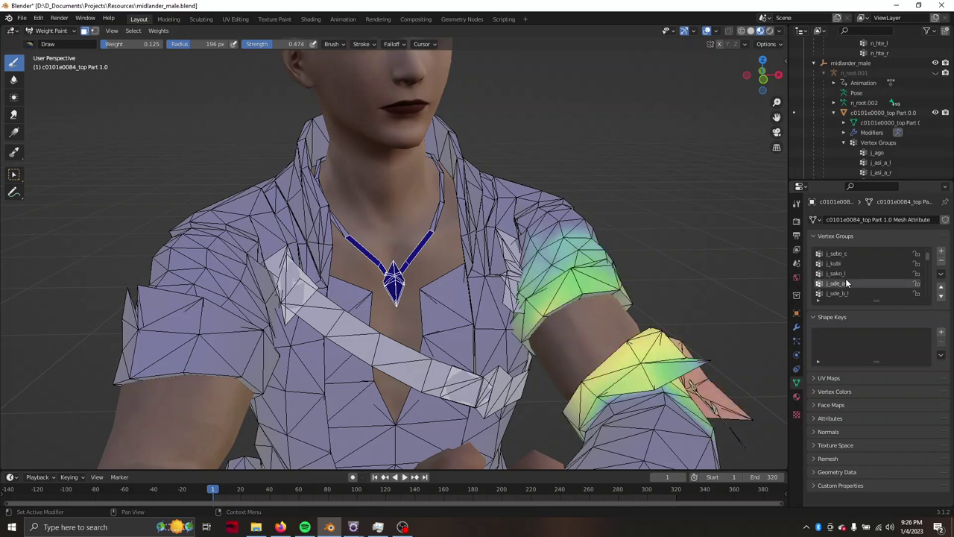
ctrl+scroll(846, 278, up, 3)
ctrl+scroll(848, 265, up, 2)
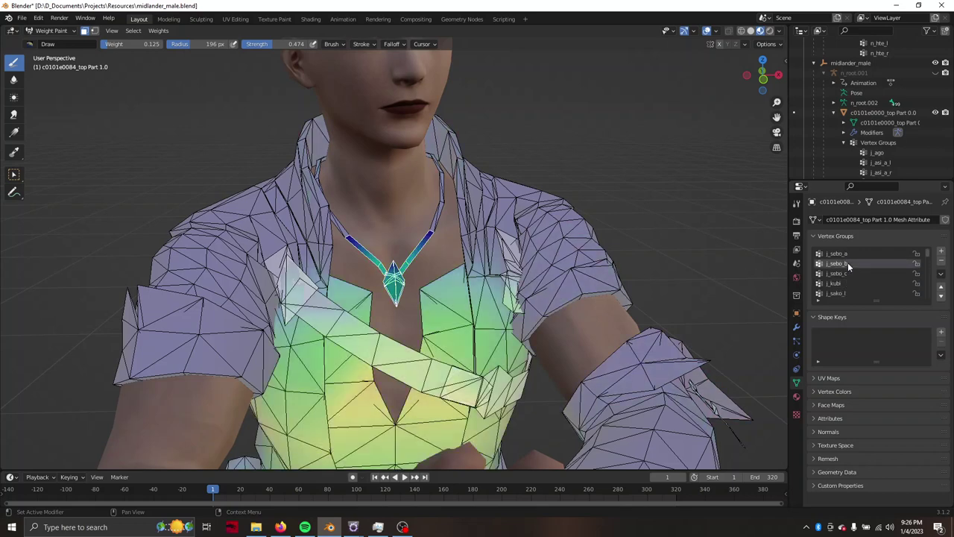
scroll(403, 292, up, 1)
scroll(404, 291, up, 3)
scroll(403, 291, up, 1)
scroll(404, 291, up, 3)
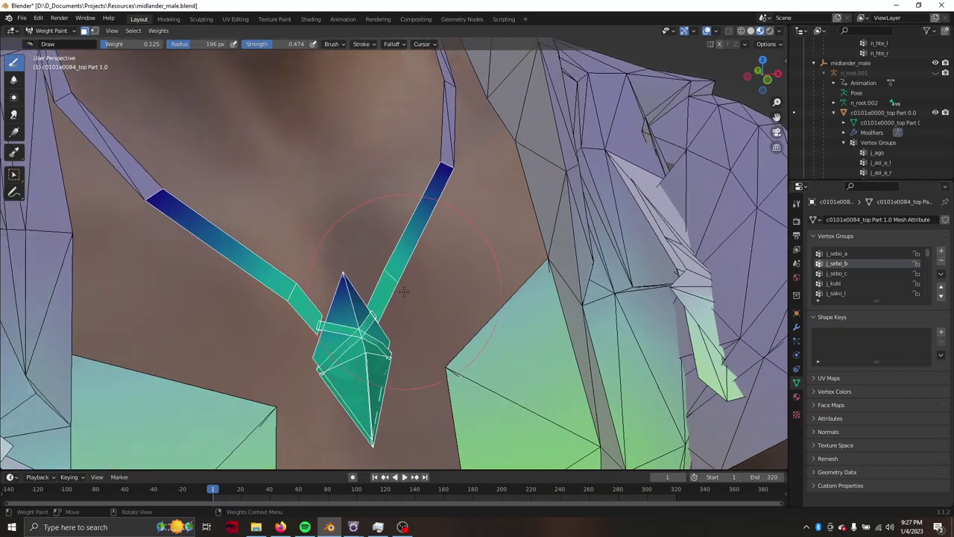
Sample the pendant's 0.298 j_sebo_b weight into the brush.
middle_drag(403, 292, 38, 179)
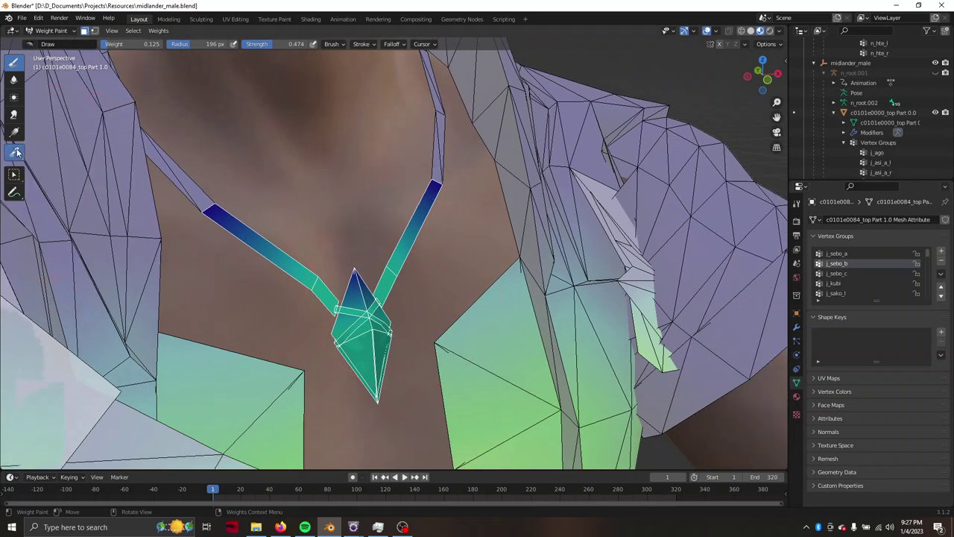
click(16, 153)
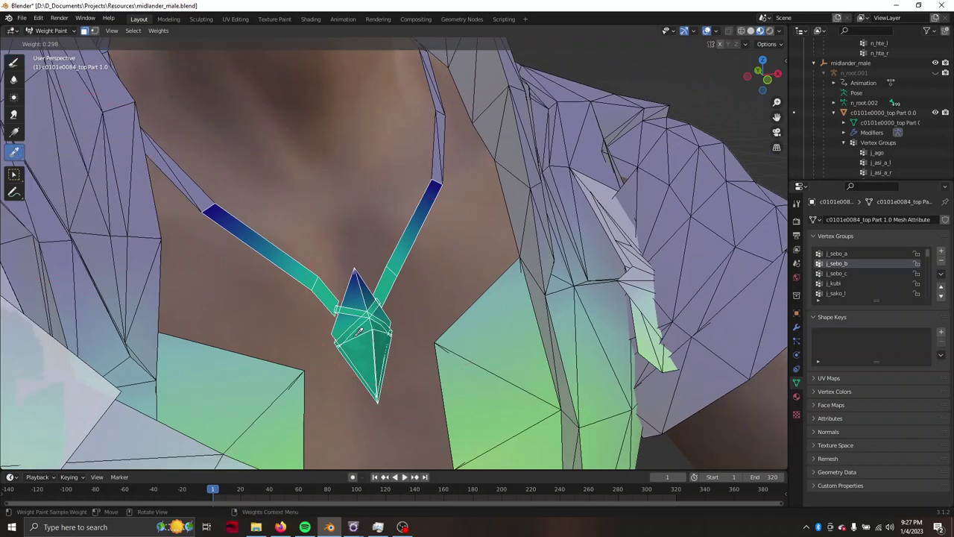
click(13, 62)
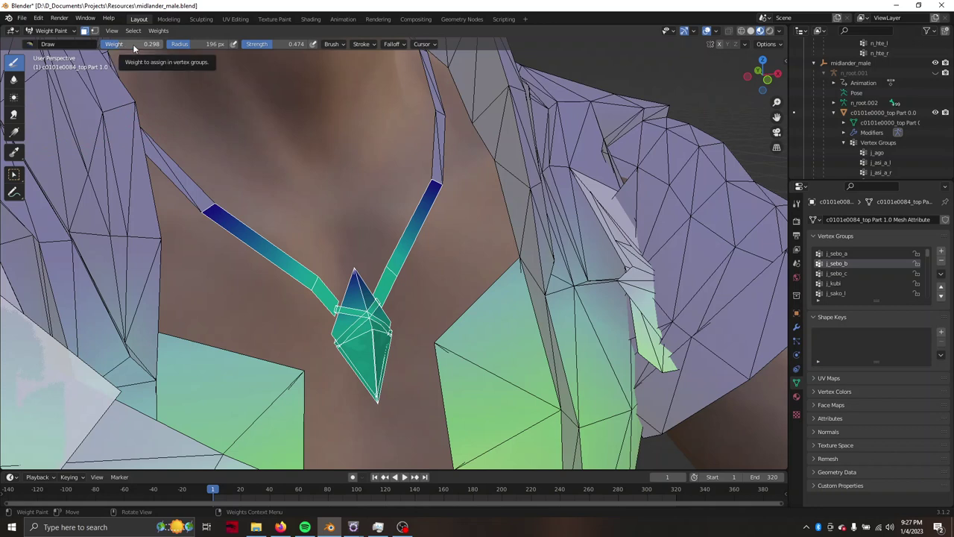
Make n_ear_b_l the active vertex group and view the whole necklace.
scroll(859, 273, down, 5)
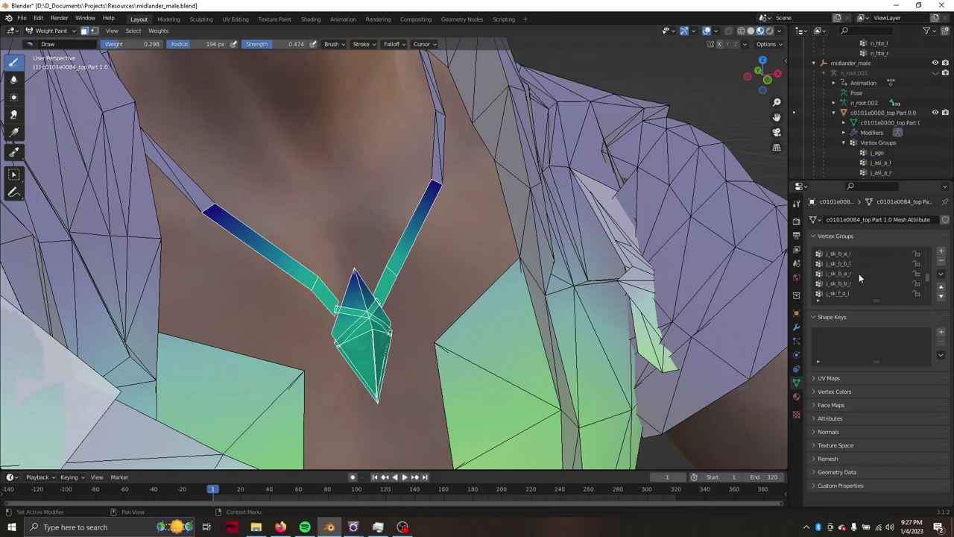
scroll(859, 276, down, 3)
click(848, 292)
middle_drag(417, 224, 432, 264)
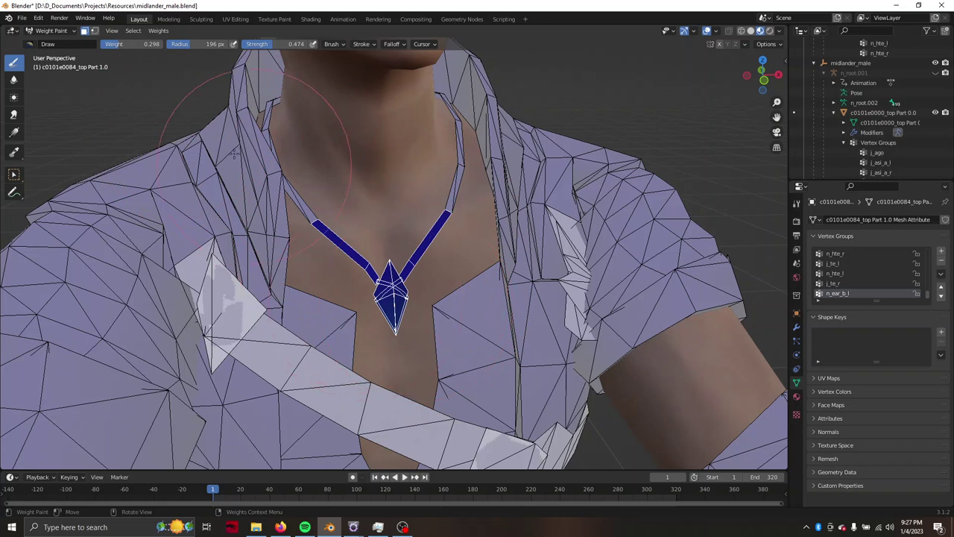
Normalize all of the top's vertex groups with n_ear_b_l locked, then return to Object Mode.
click(156, 34)
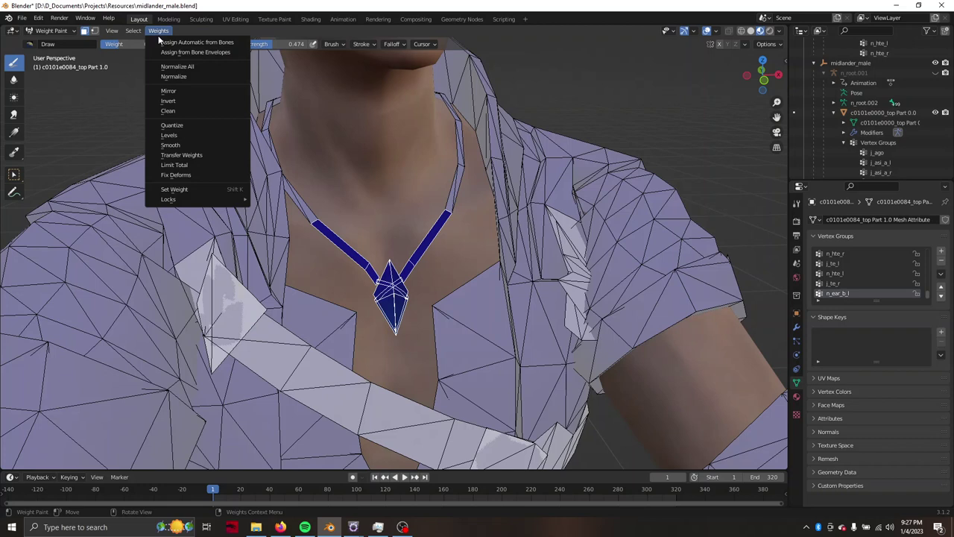
click(189, 71)
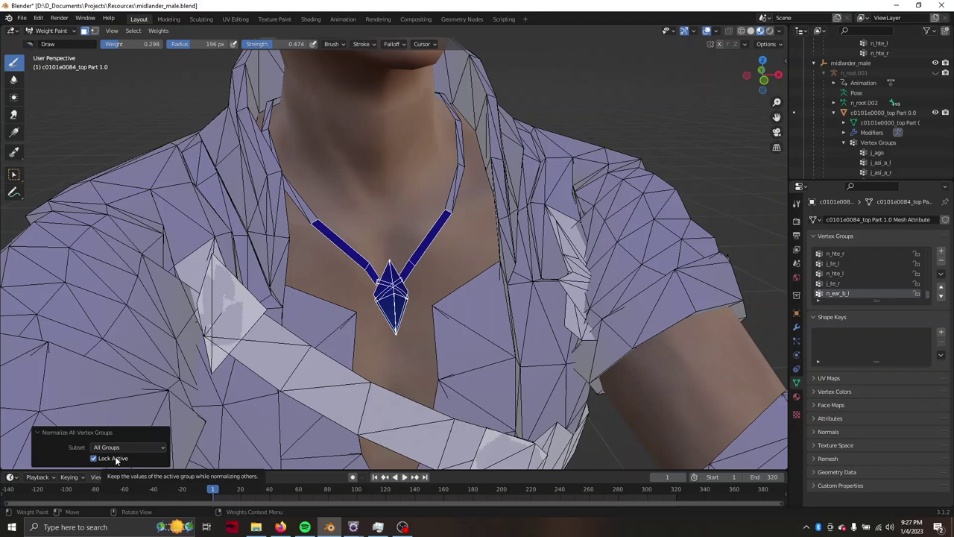
mouse_move(223, 336)
middle_down()
mouse_move(313, 298)
mouse_move(357, 292)
mouse_move(350, 284)
middle_up()
click(45, 33)
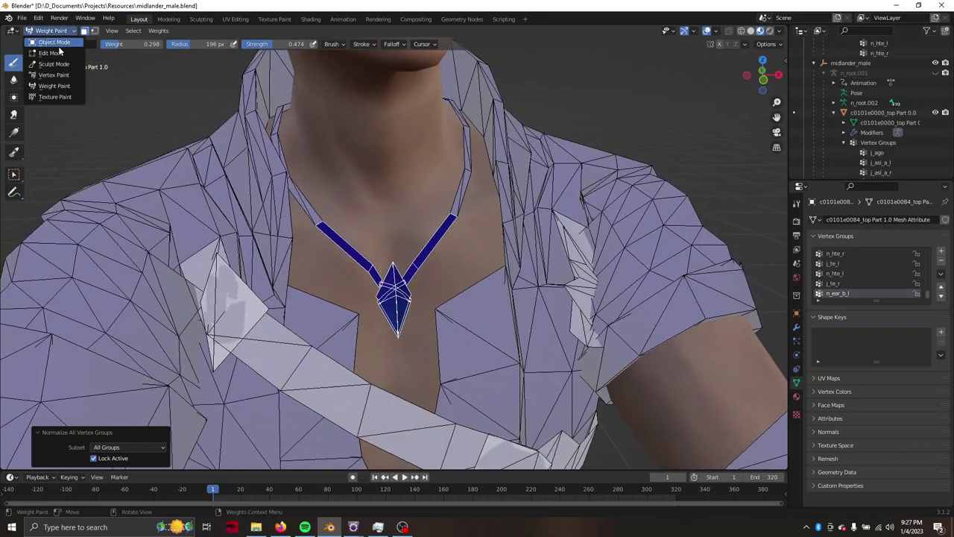
key(space)
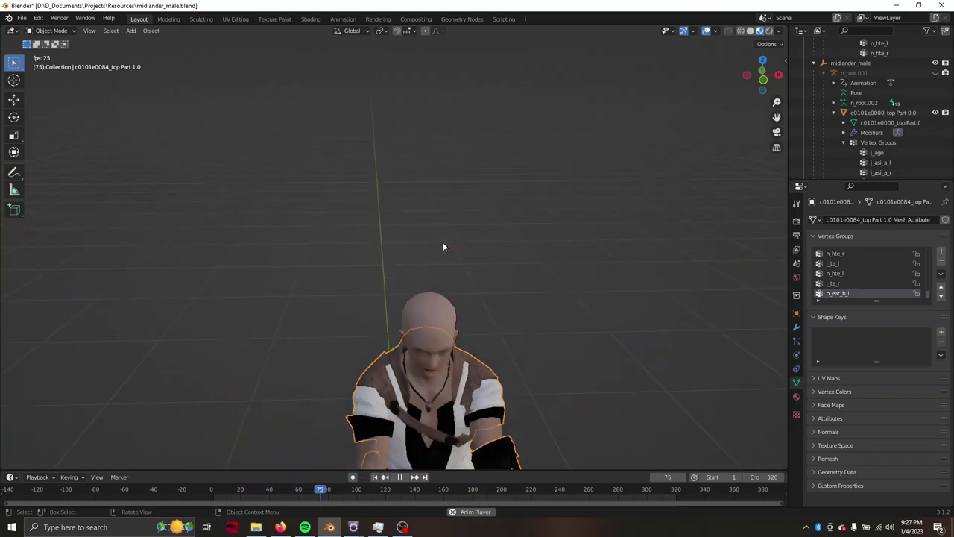
click(750, 30)
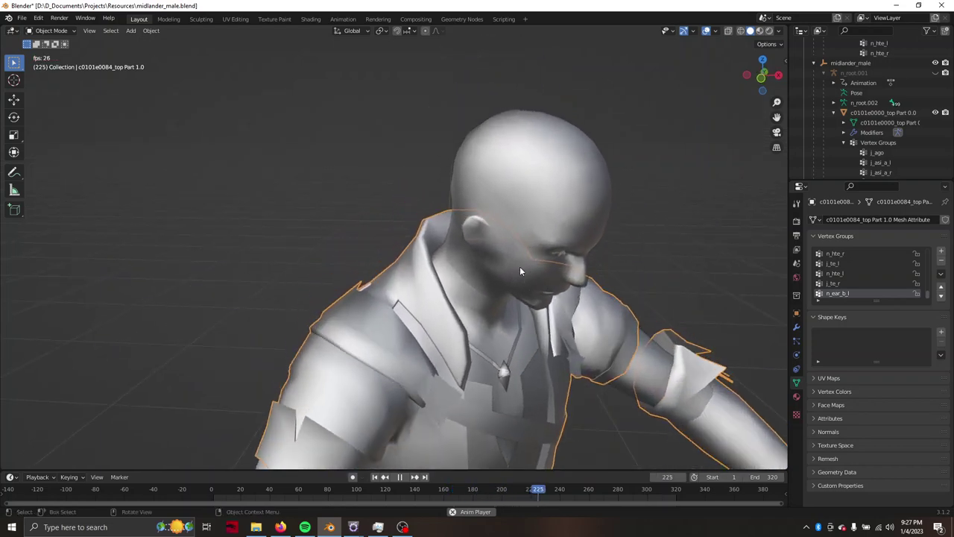
key(space)
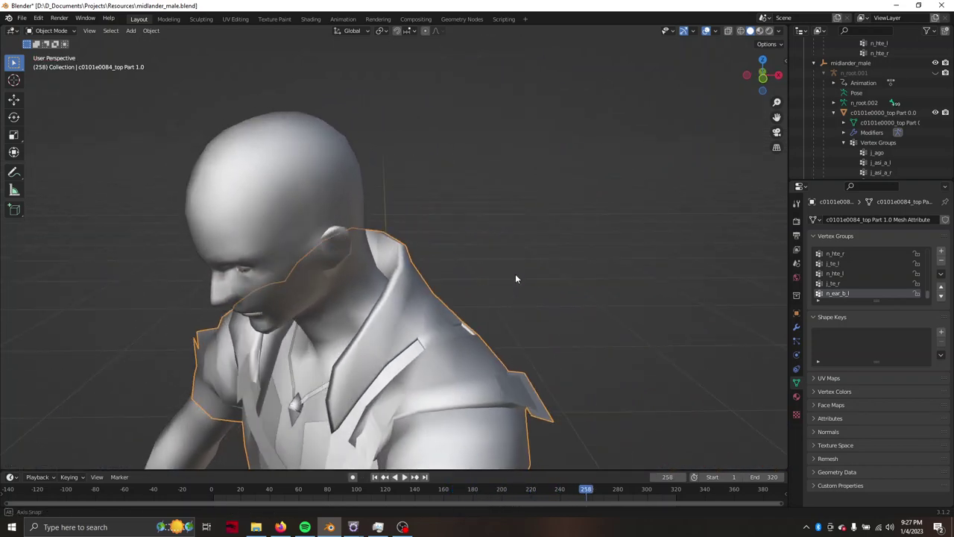
mouse_move(516, 274)
middle_down()
mouse_move(499, 258)
mouse_move(559, 234)
middle_up()
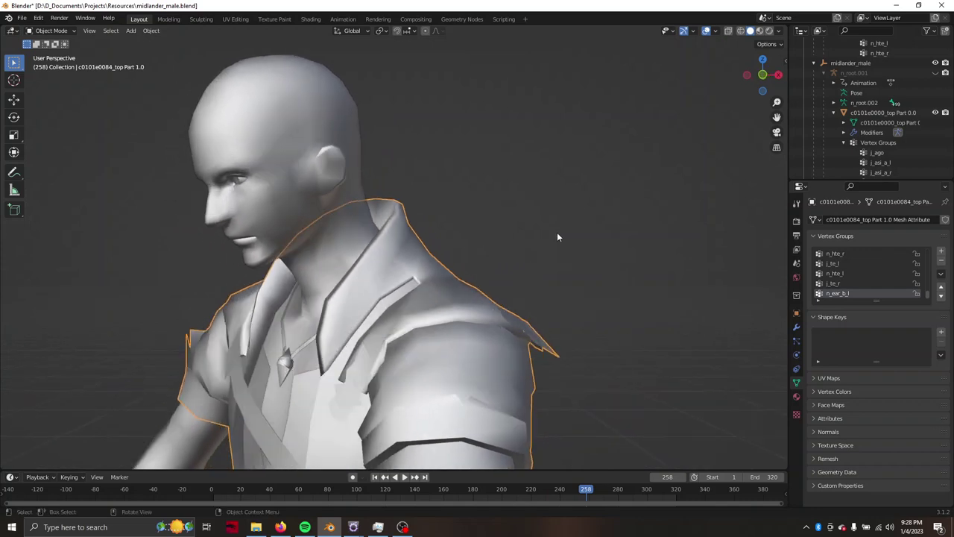
click(760, 32)
key(shift+Left)
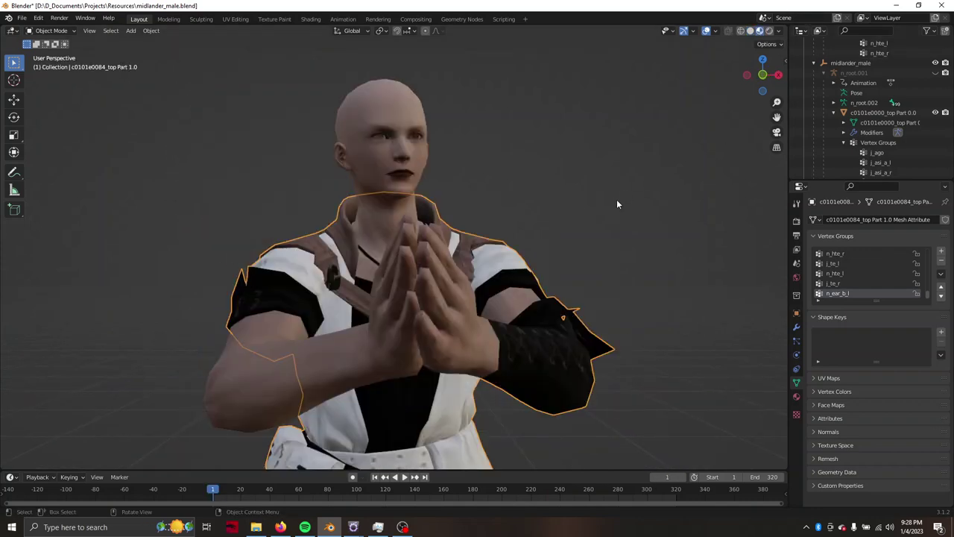
mouse_move(570, 213)
middle_down()
mouse_move(560, 228)
mouse_move(509, 251)
mouse_move(482, 229)
mouse_move(400, 329)
mouse_move(458, 355)
middle_up()
scroll(552, 230, down, 5)
scroll(458, 354, up, 2)
scroll(444, 198, up, 2)
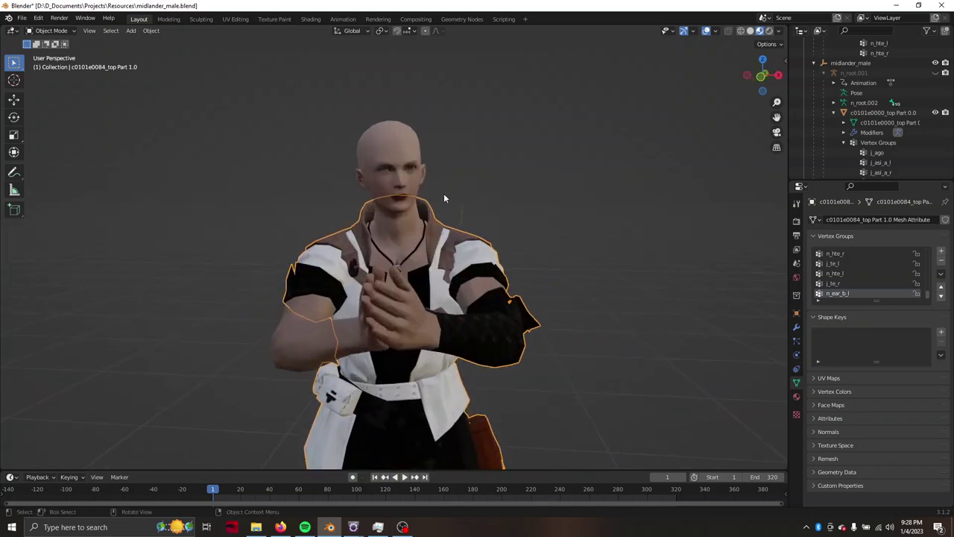
scroll(450, 209, up, 4)
scroll(455, 217, up, 1)
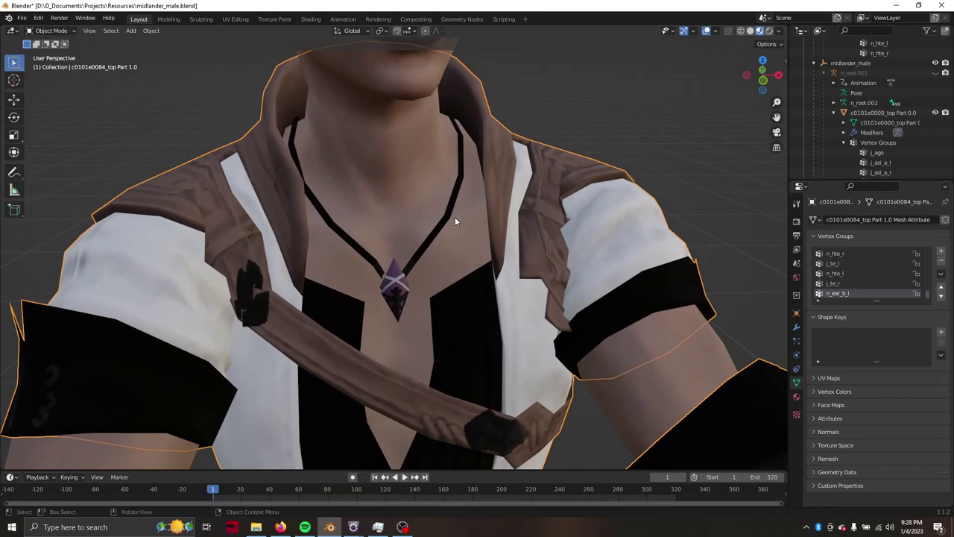
scroll(455, 217, down, 2)
mouse_move(455, 217)
middle_down()
mouse_move(500, 226)
mouse_move(534, 211)
mouse_move(435, 231)
mouse_move(451, 226)
mouse_move(438, 219)
middle_up()
scroll(476, 165, down, 3)
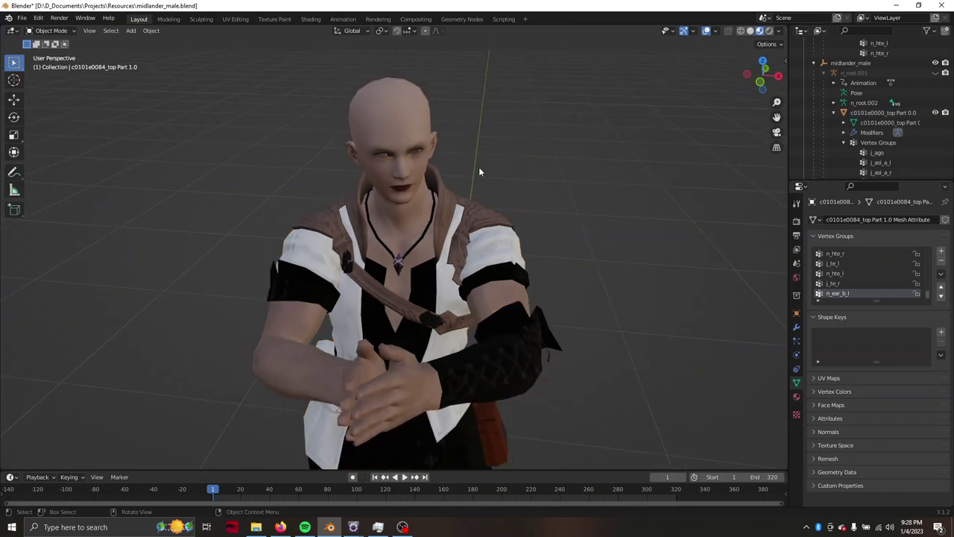
mouse_move(479, 167)
middle_down()
mouse_move(486, 170)
mouse_move(459, 165)
mouse_move(446, 244)
middle_up()
scroll(485, 178, up, 4)
scroll(507, 166, up, 2)
scroll(445, 248, down, 2)
scroll(417, 291, down, 1)
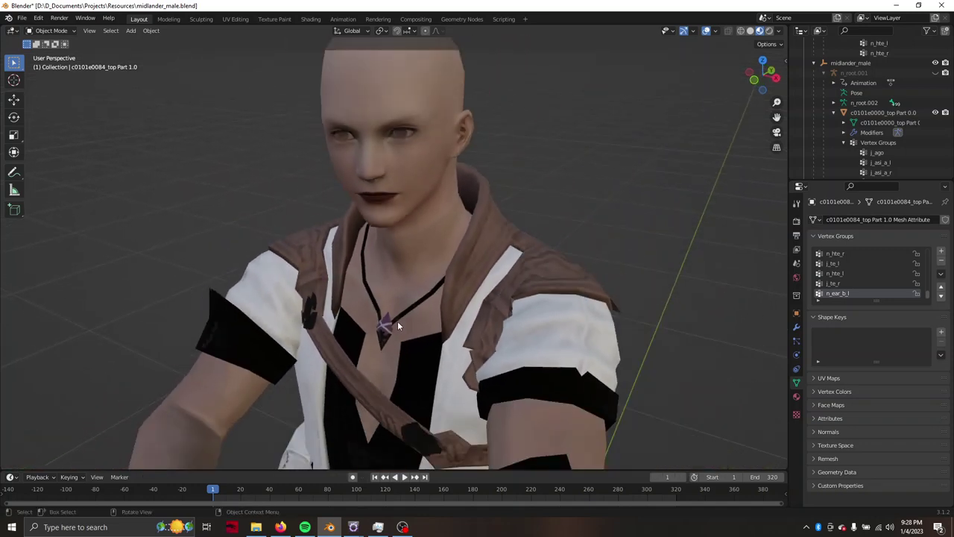
click(386, 327)
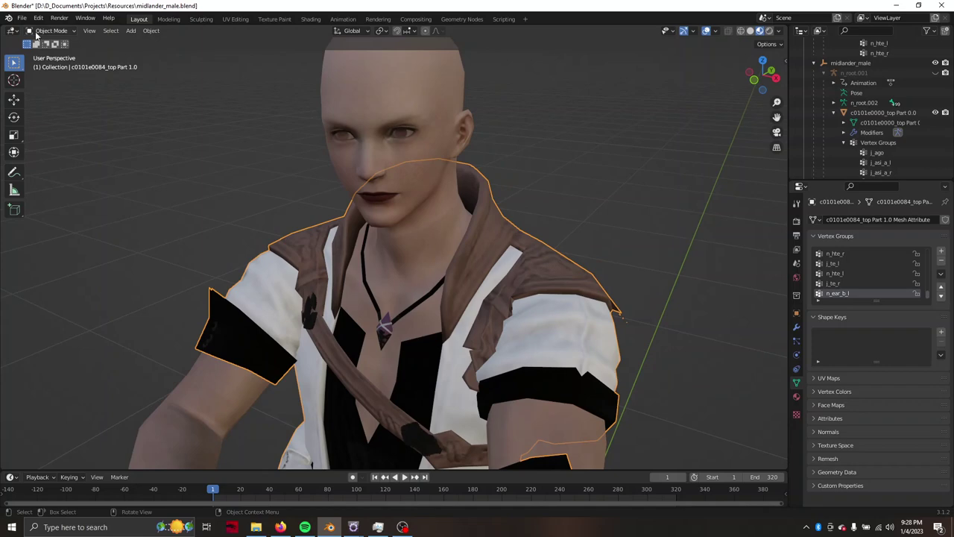
Enter Weight Paint mode with the character facing the camera.
click(44, 32)
click(54, 88)
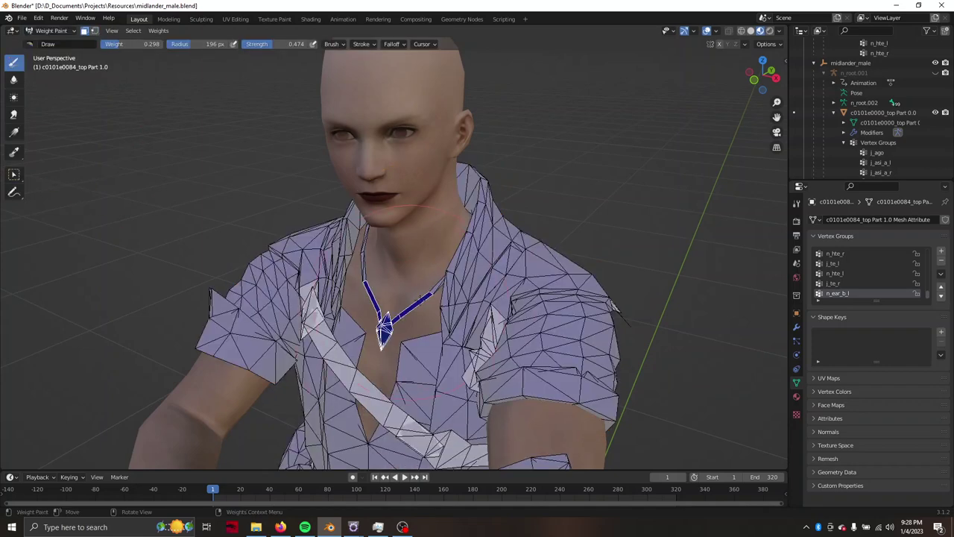
mouse_move(583, 193)
middle_down()
mouse_move(506, 190)
mouse_move(492, 202)
middle_up()
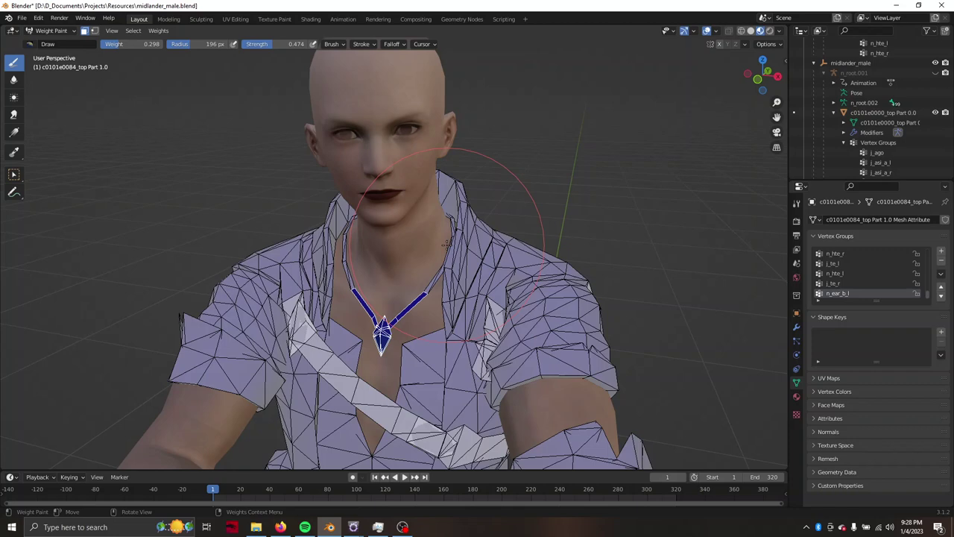
mouse_move(446, 243)
middle_down()
mouse_move(403, 249)
mouse_move(426, 311)
mouse_move(418, 315)
mouse_move(543, 163)
middle_up()
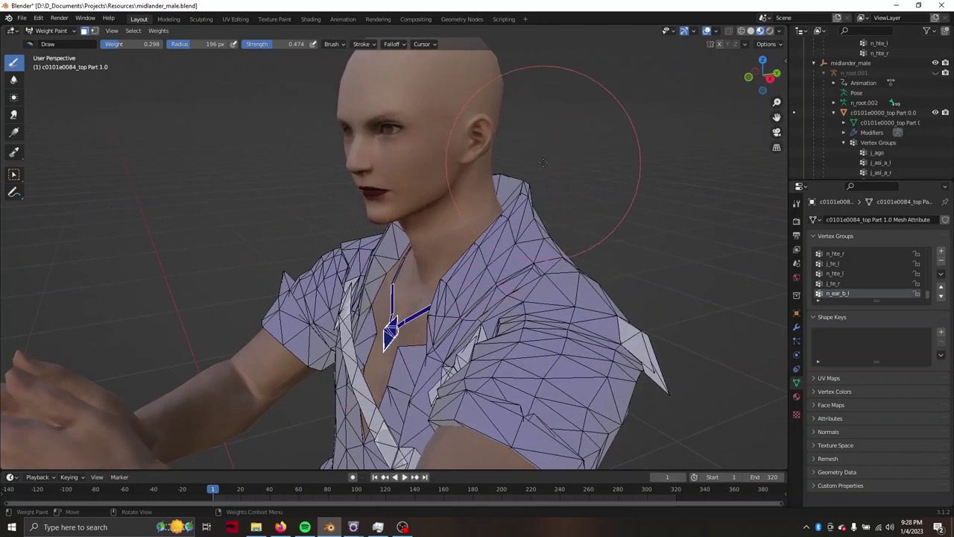
mouse_move(351, 179)
middle_down()
mouse_move(425, 283)
mouse_move(351, 247)
middle_up()
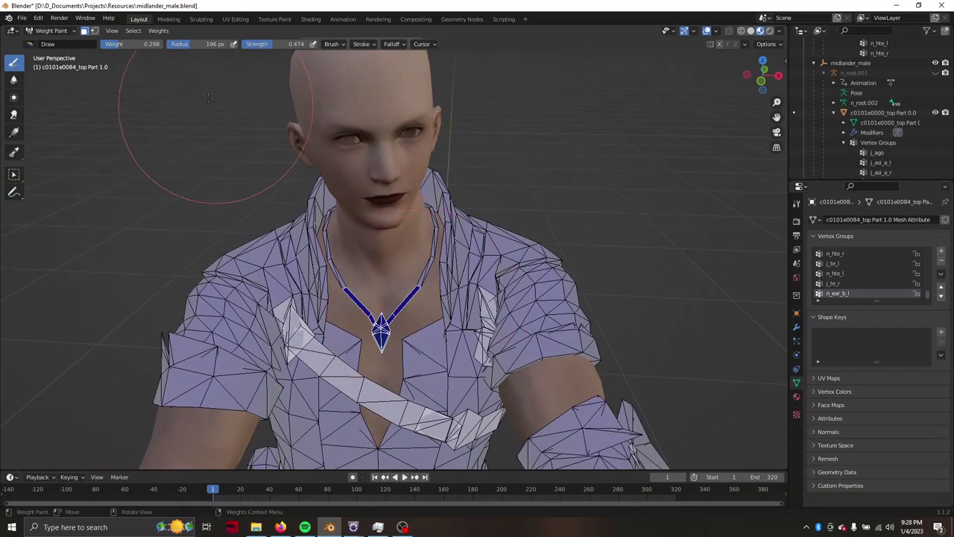
Paint the pendant and straps at about 0.70 weight in n_ear_b_l.
drag(135, 47, 136, 47)
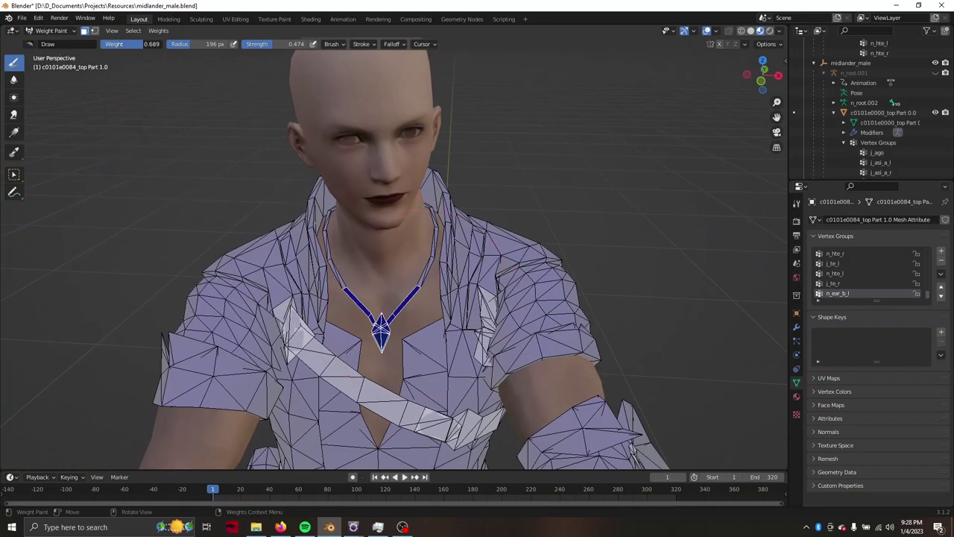
scroll(382, 321, up, 5)
mouse_move(382, 328)
mouse_down()
mouse_move(391, 352)
mouse_move(437, 276)
mouse_up()
middle_drag(417, 314, 431, 316)
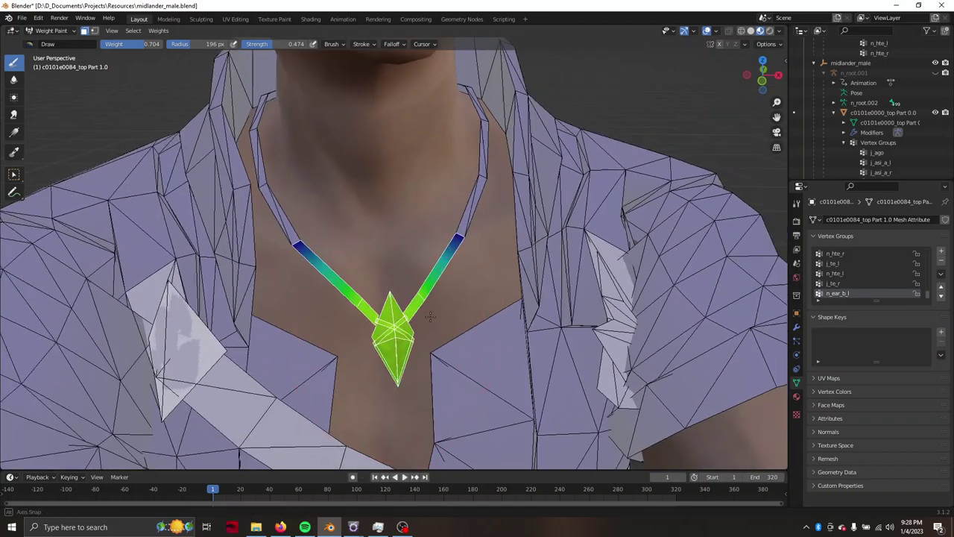
Play the animation, zoomed out, to test the pendant's motion.
key(space)
scroll(431, 316, down, 4)
scroll(448, 316, down, 4)
scroll(477, 317, down, 2)
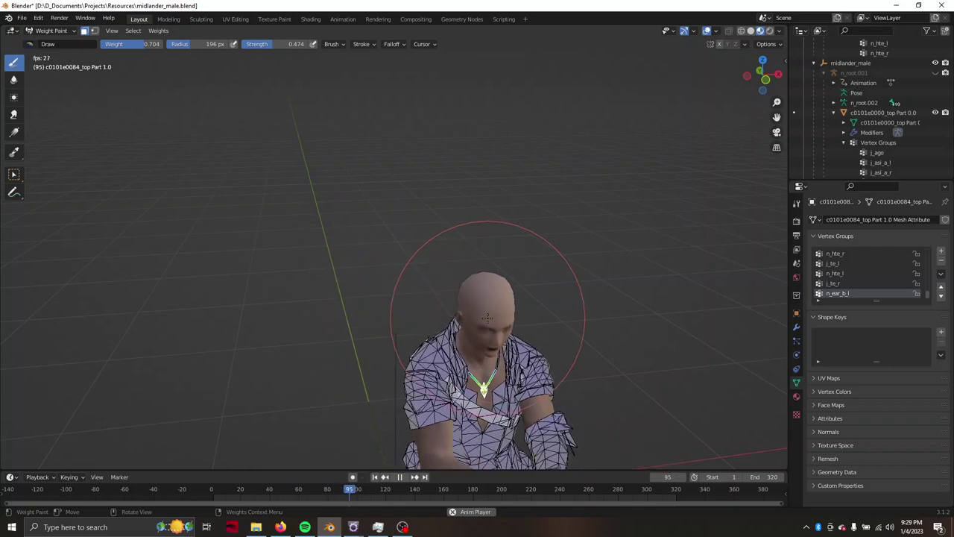
Stop playback at frame 1 and subtract weight until the necklace shows blue again.
key(space)
key(shift+Left)
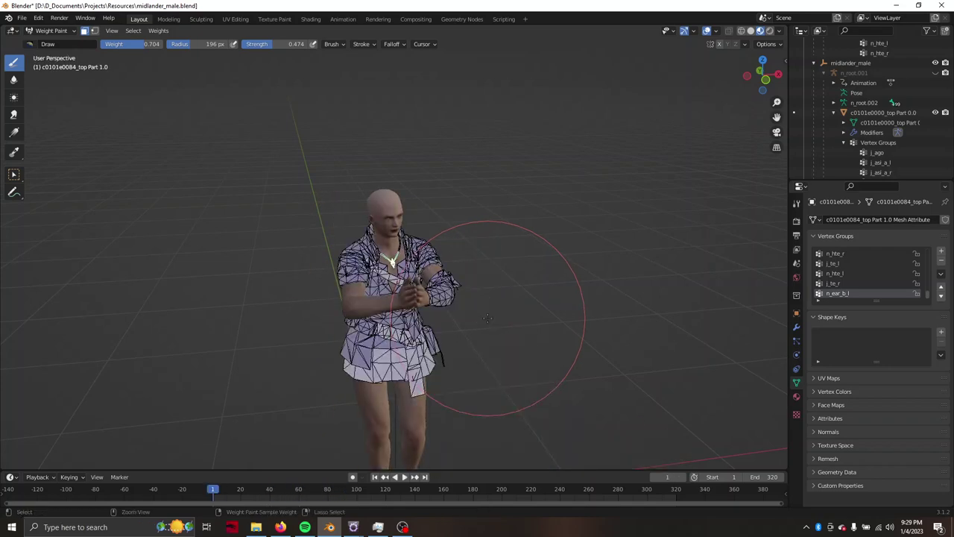
scroll(460, 287, up, 4)
ctrl+drag(460, 286, 460, 285)
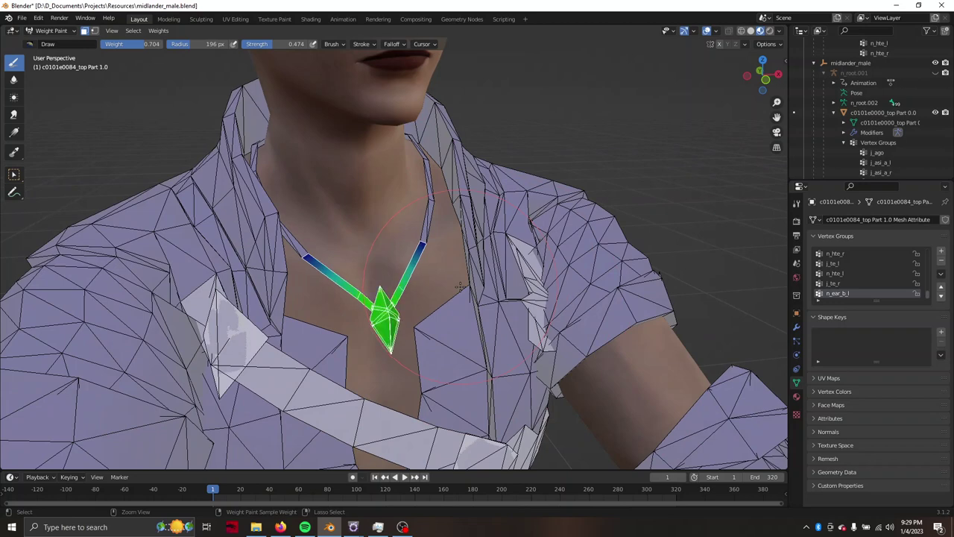
middle_drag(438, 240, 417, 246)
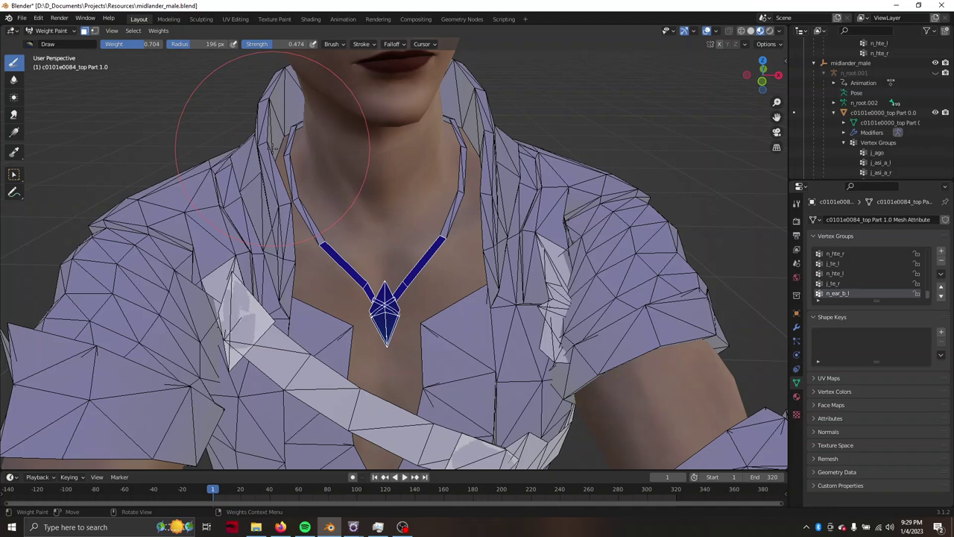
In Object Mode, orbit the character and play the animation zoomed out.
click(41, 31)
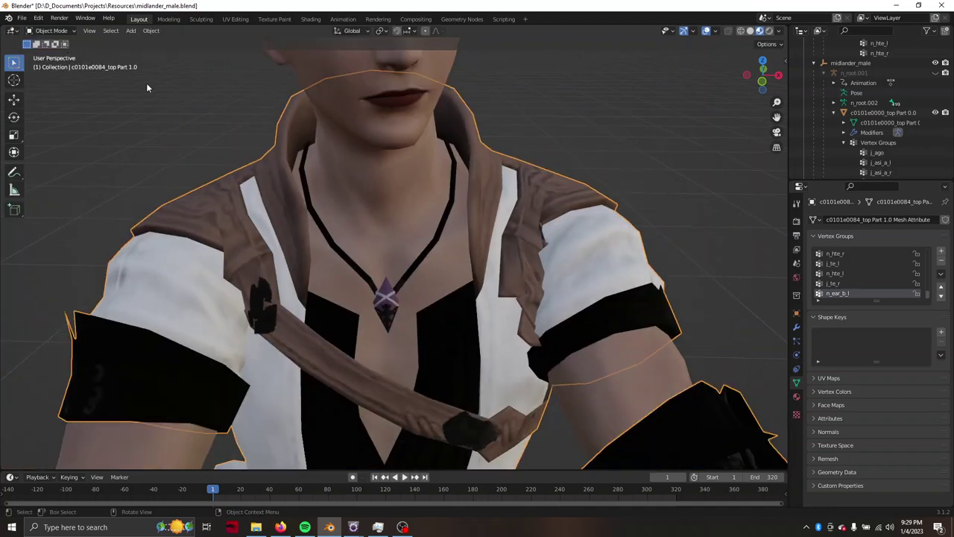
scroll(220, 112, down, 5)
mouse_move(232, 114)
middle_down()
mouse_move(324, 103)
mouse_move(564, 114)
mouse_move(651, 105)
middle_up()
key(space)
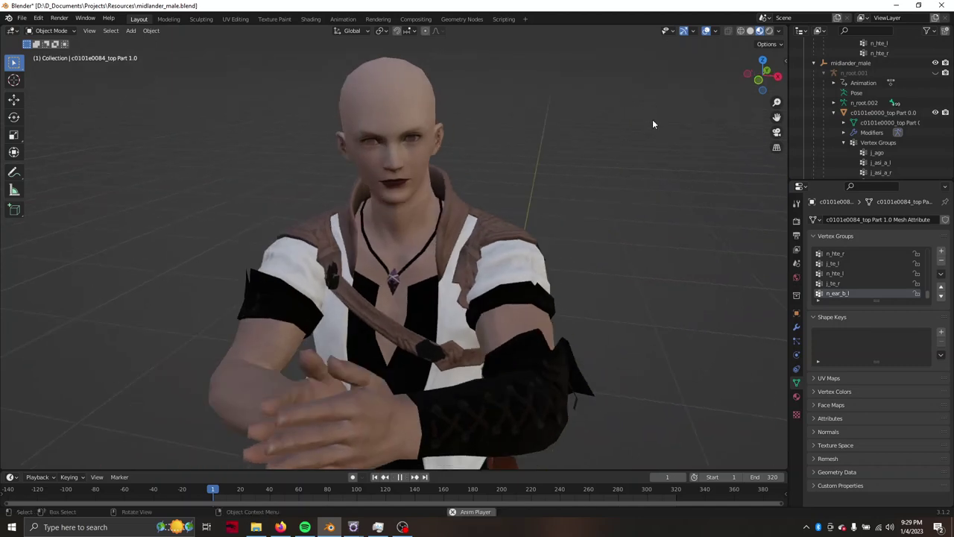
scroll(626, 159, down, 5)
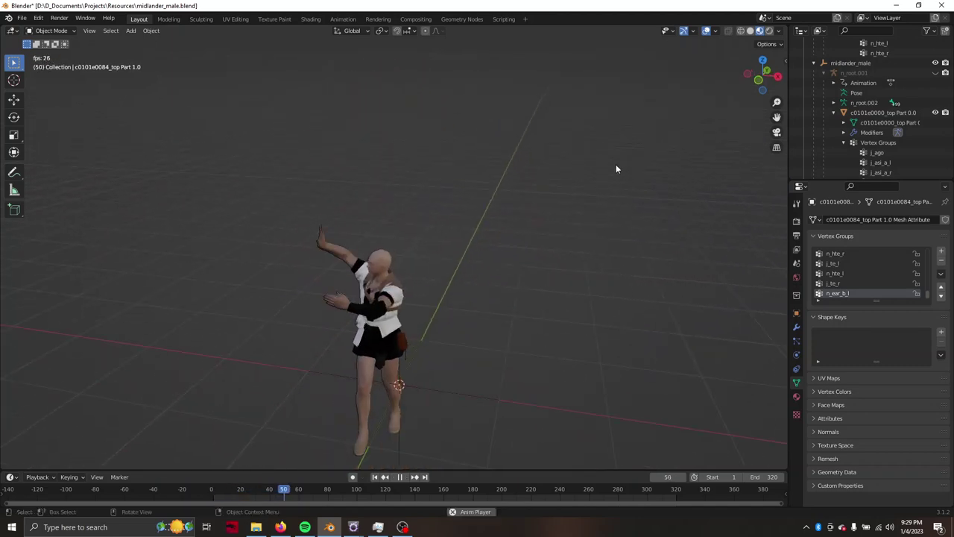